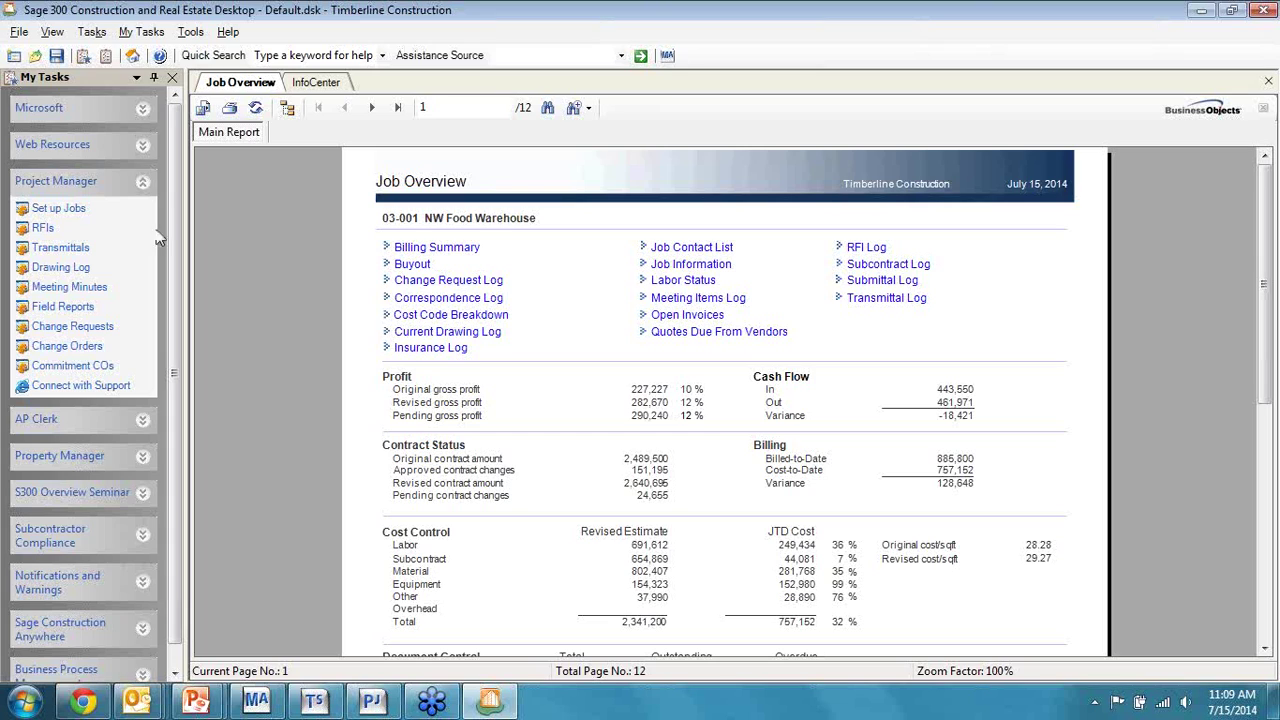
Display the full task list and expand its Project Management folder, keeping the Reports subfolder collapsed
click(144, 190)
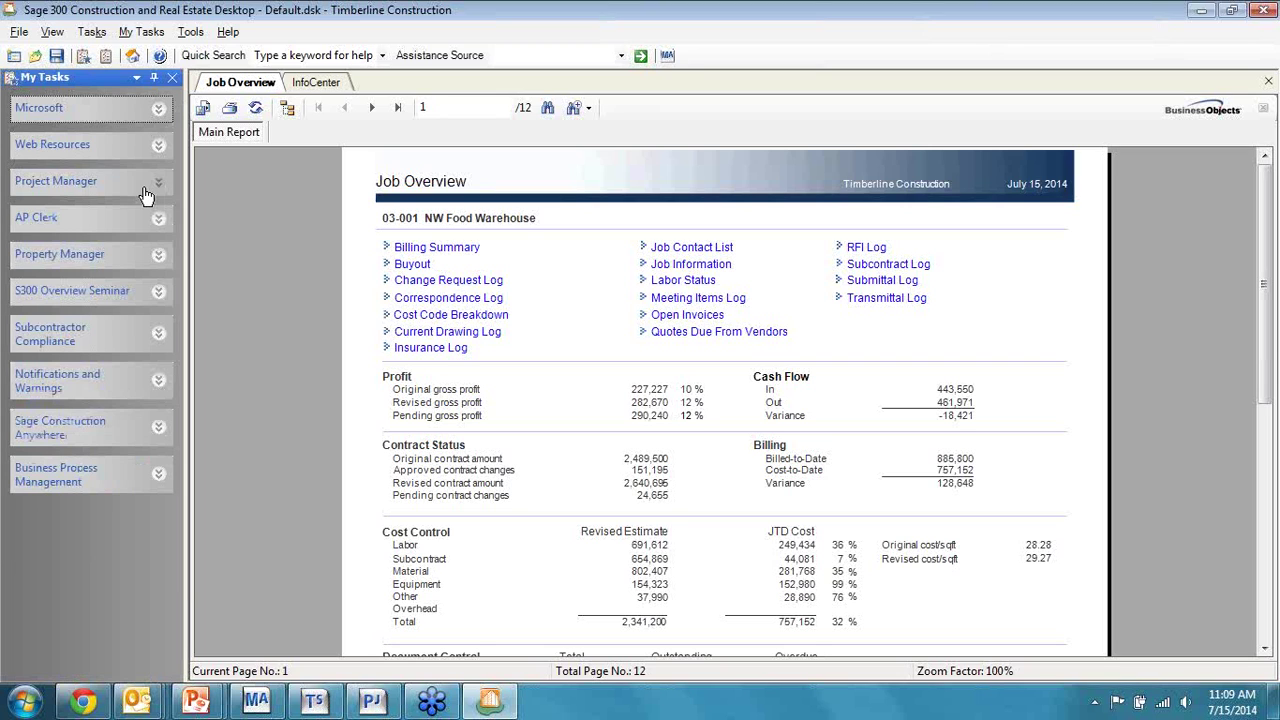
click(106, 56)
click(218, 216)
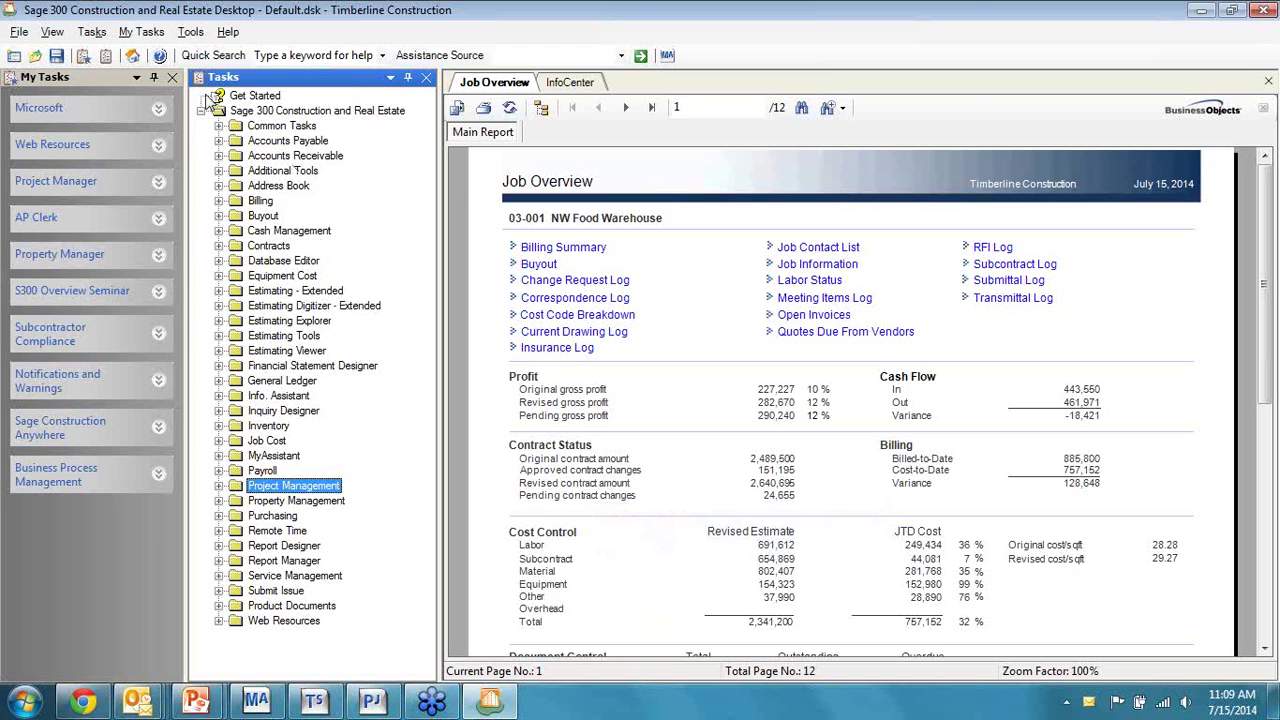
click(218, 486)
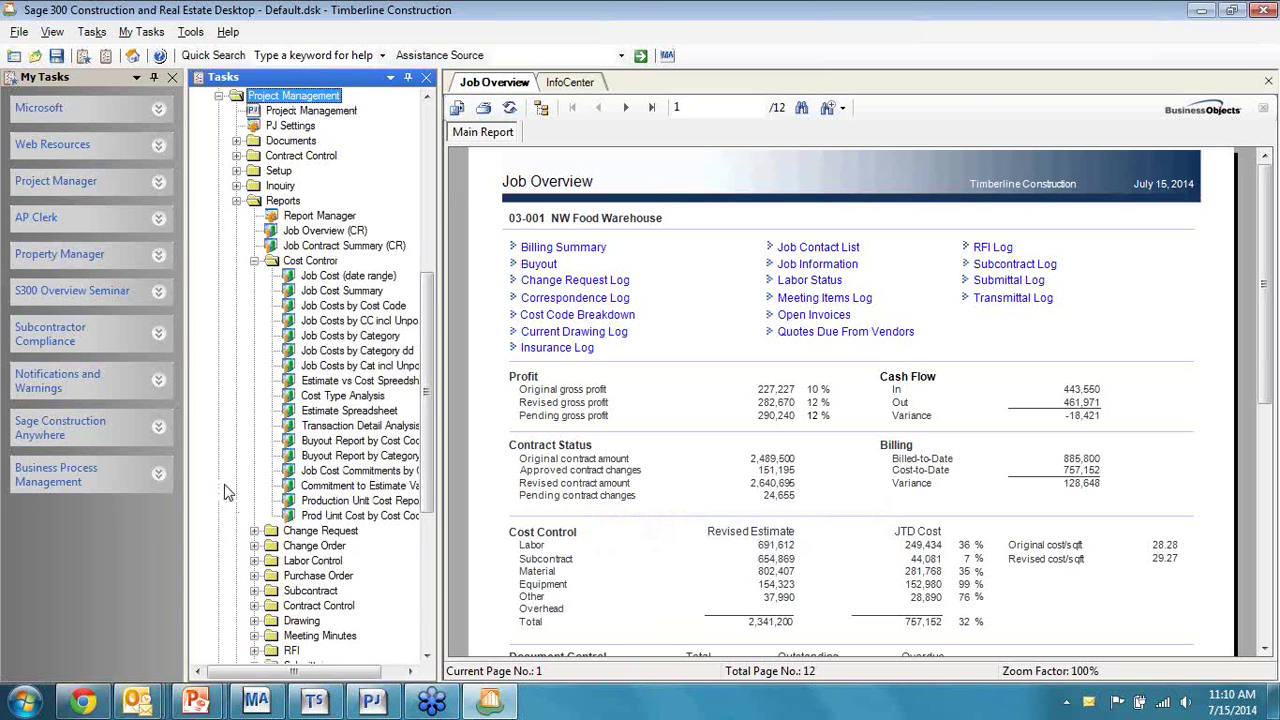
click(255, 261)
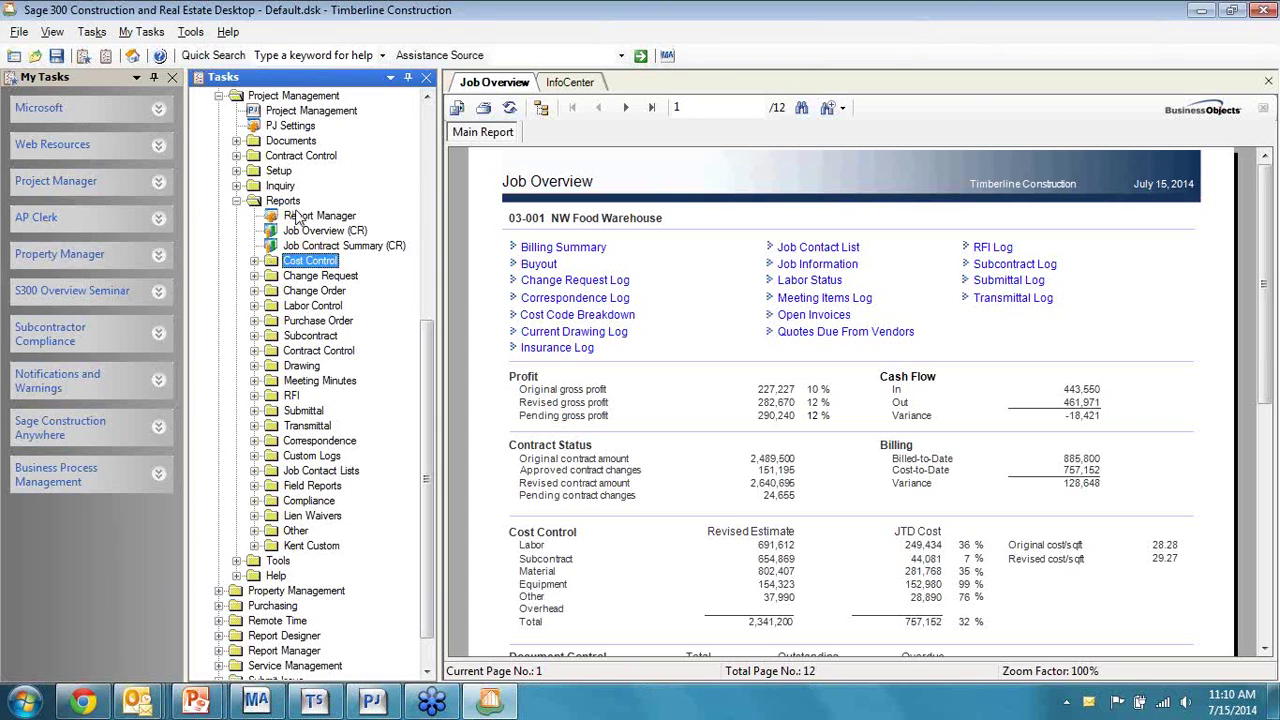
click(236, 201)
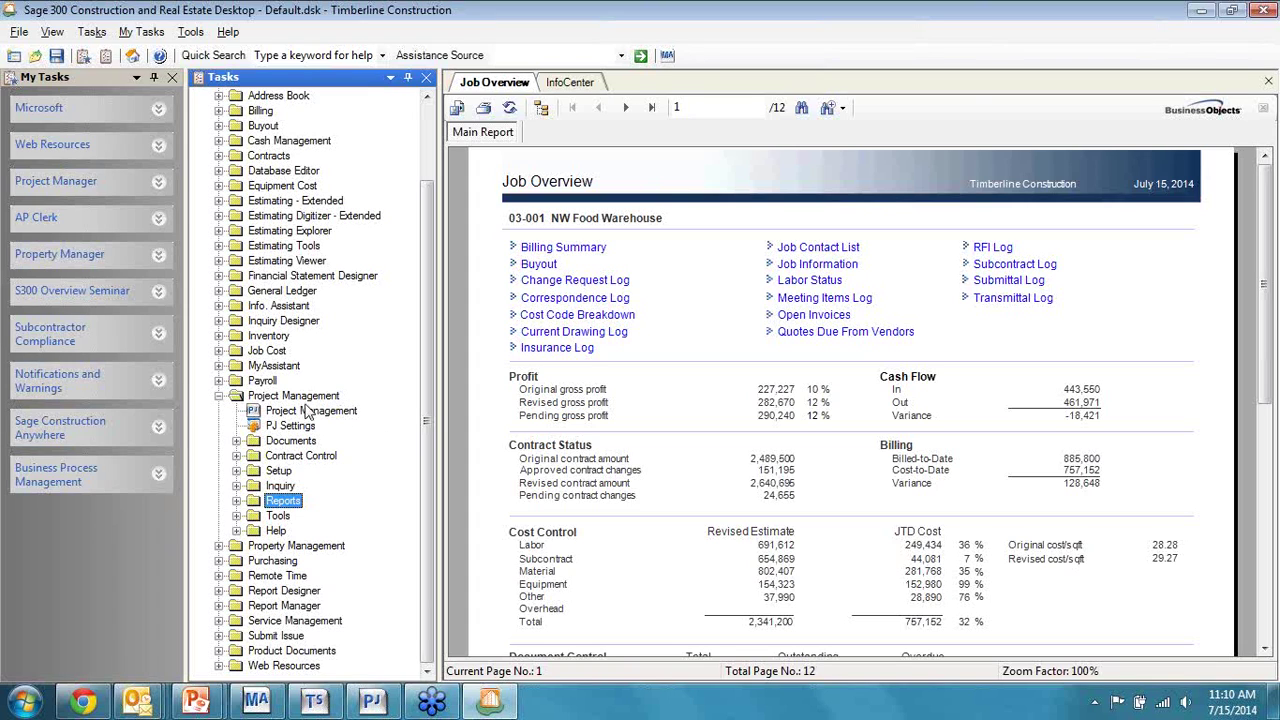
Look through the Project Management Documents folder, including its Custom Logs, and collapse it
click(250, 441)
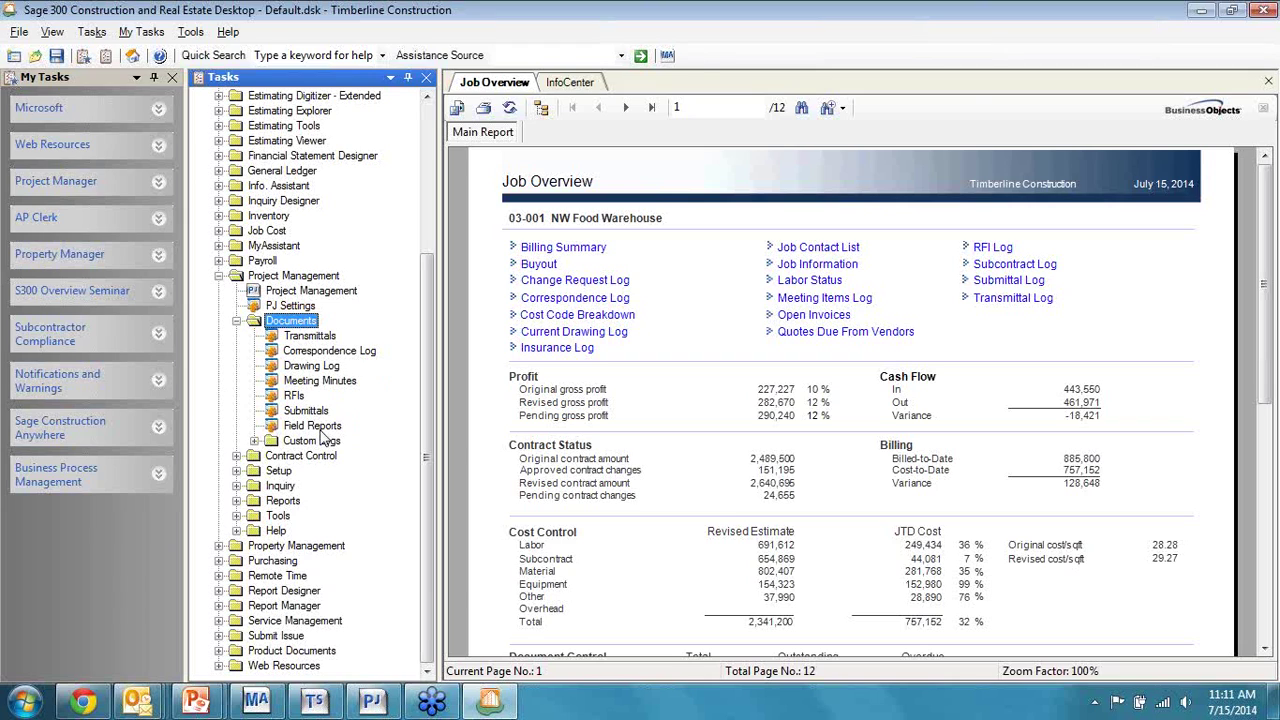
click(256, 441)
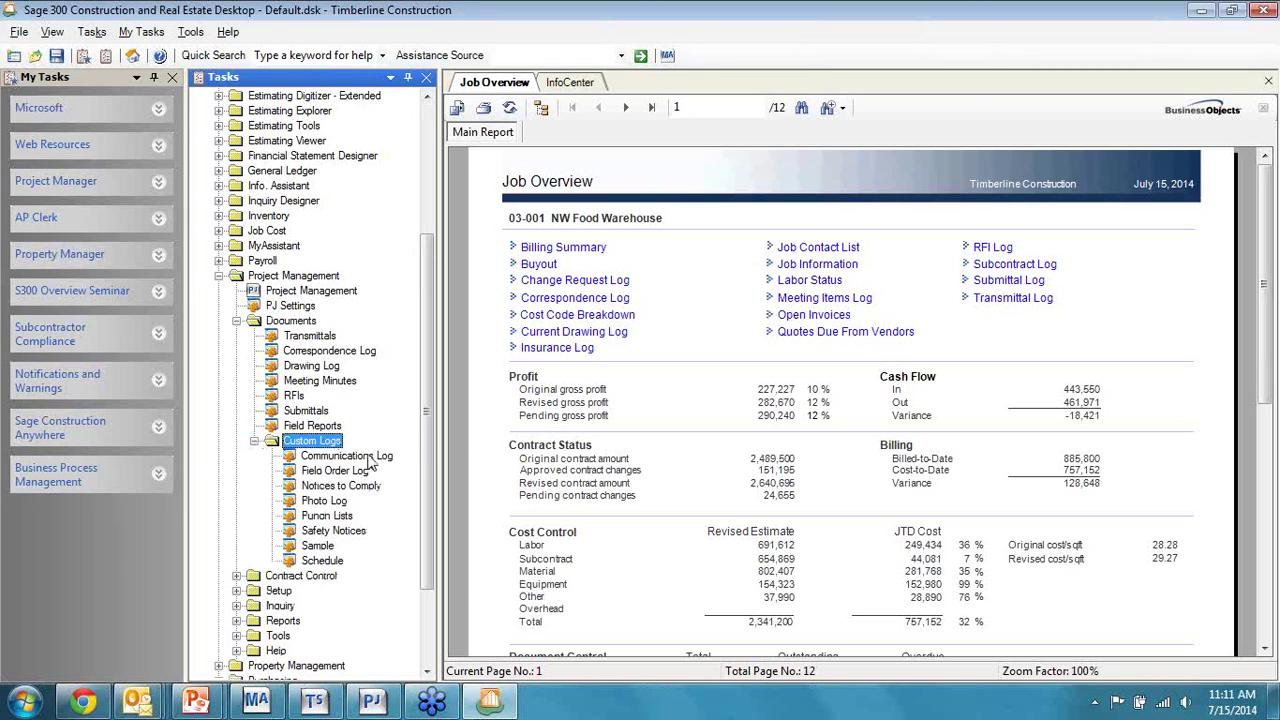
scroll(370, 500, down, 1)
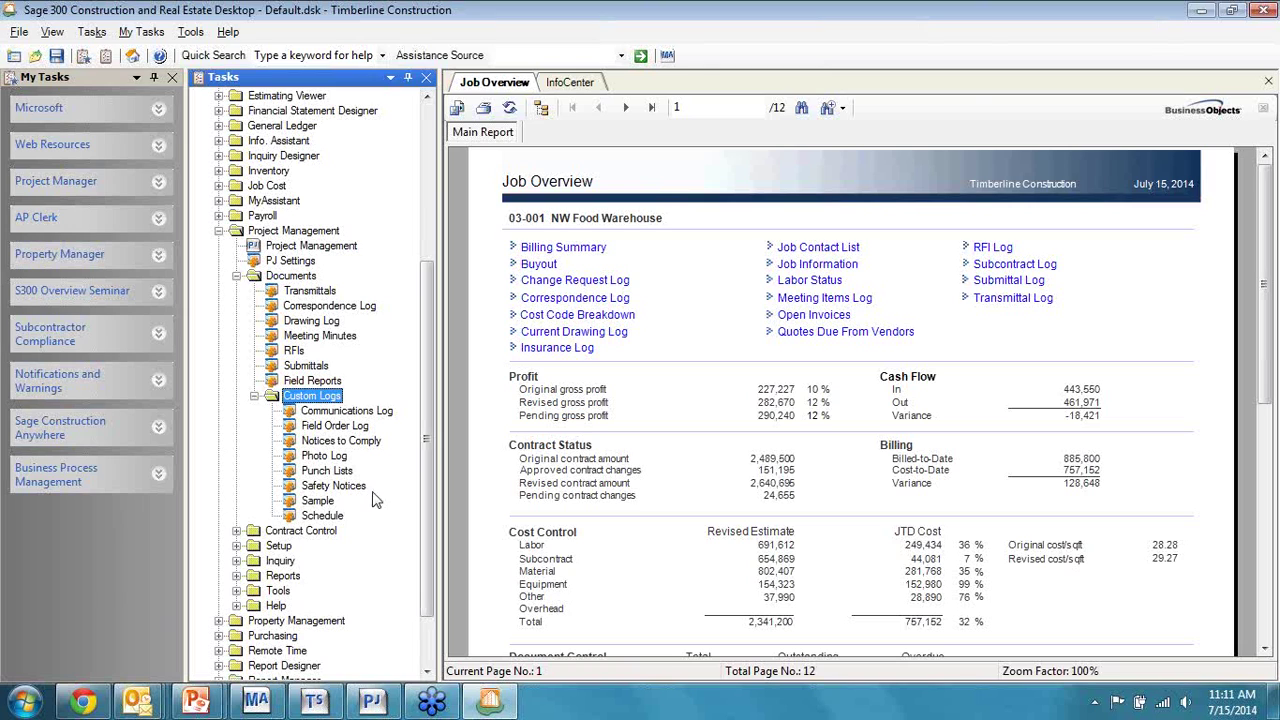
click(236, 277)
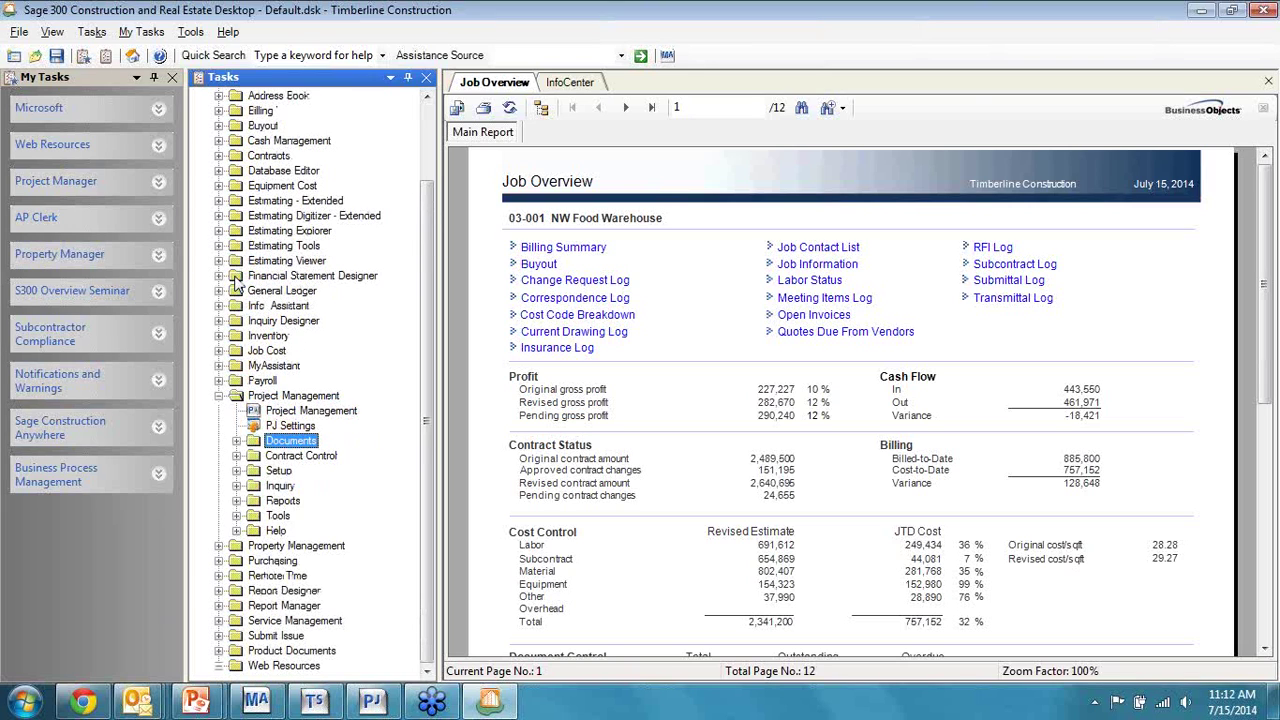
Look through the tasks in the Contract Control folder under Project Management and collapse the folder
click(236, 456)
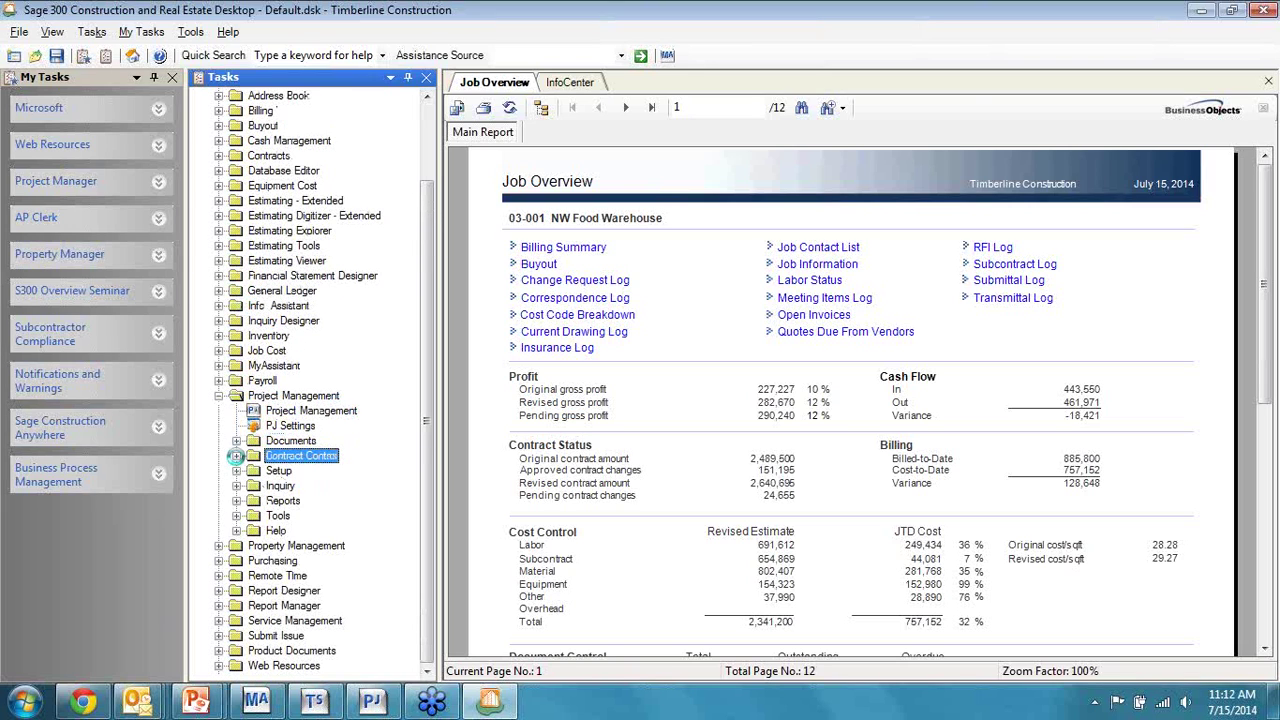
scroll(352, 416, down, 3)
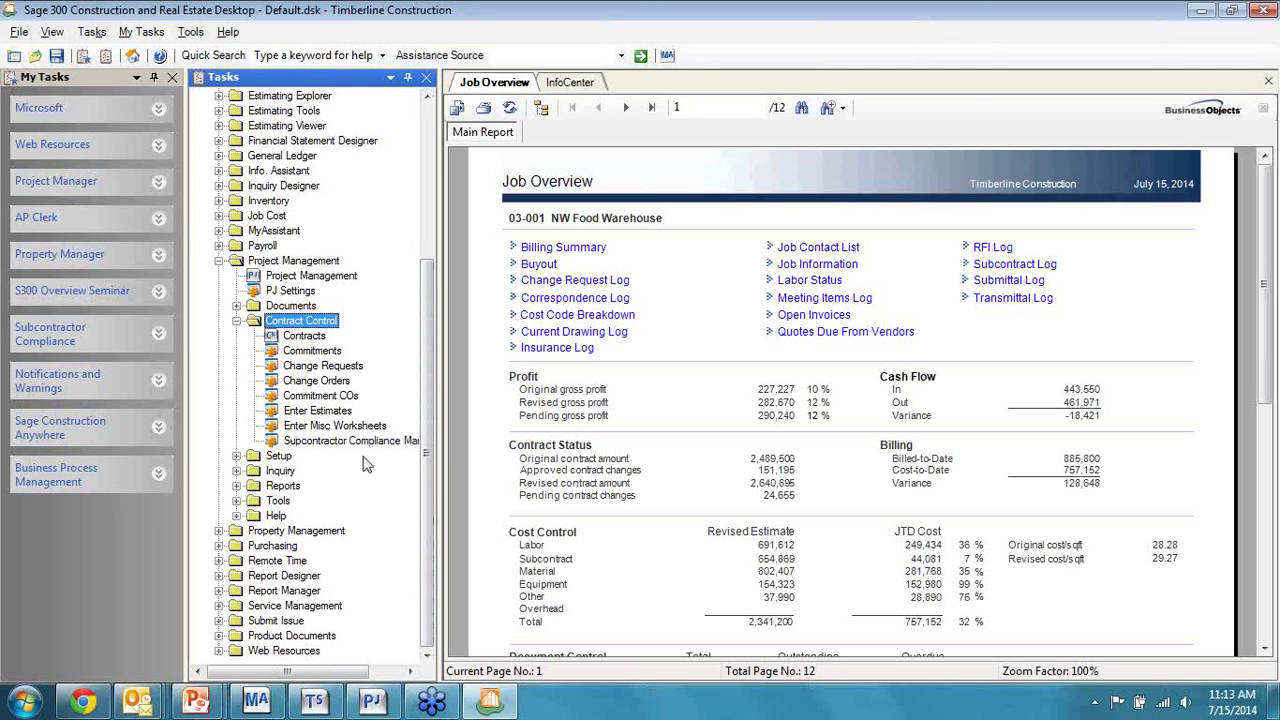
click(238, 321)
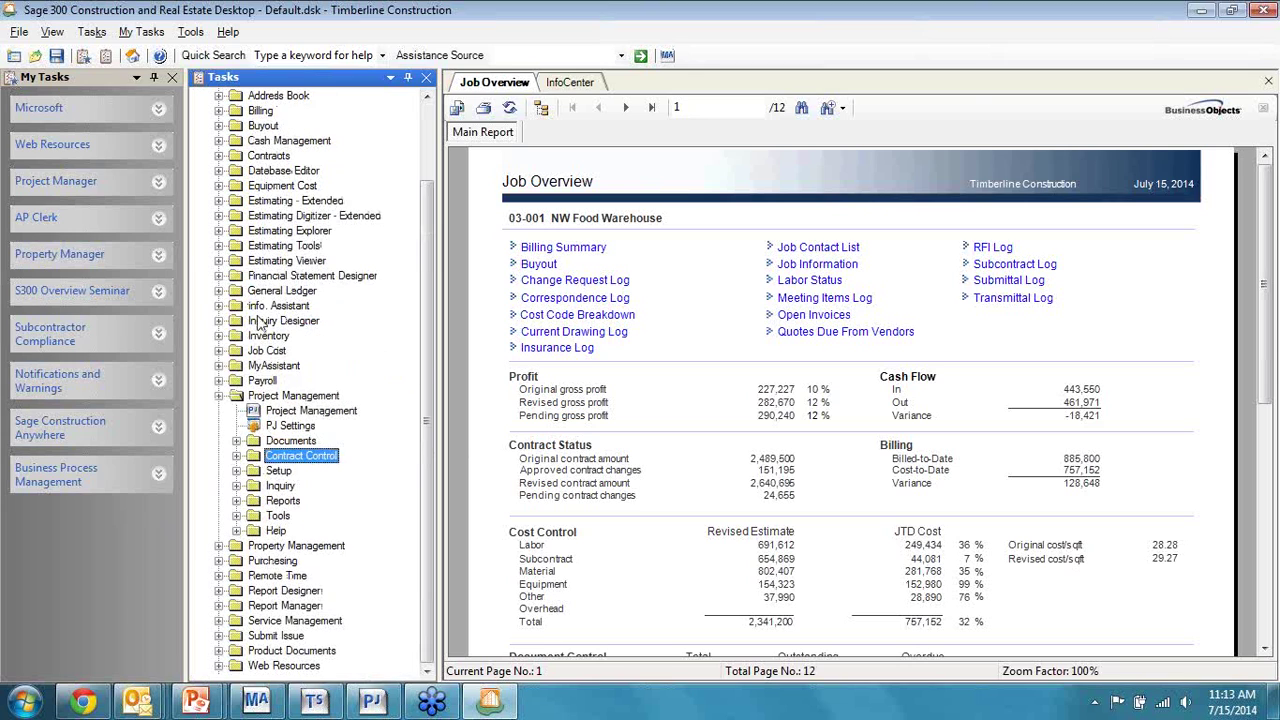
Look through the Inquiry folder's categories under Project Management and collapse the folder
click(237, 486)
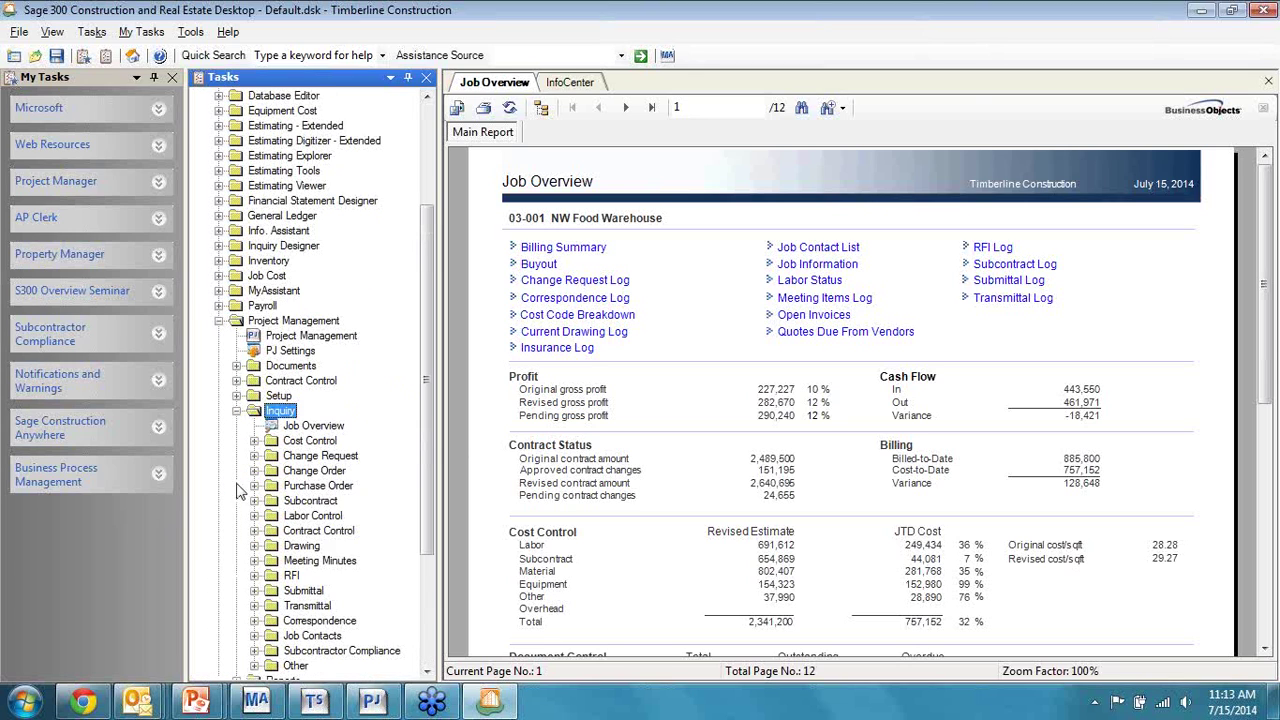
scroll(345, 480, down, 2)
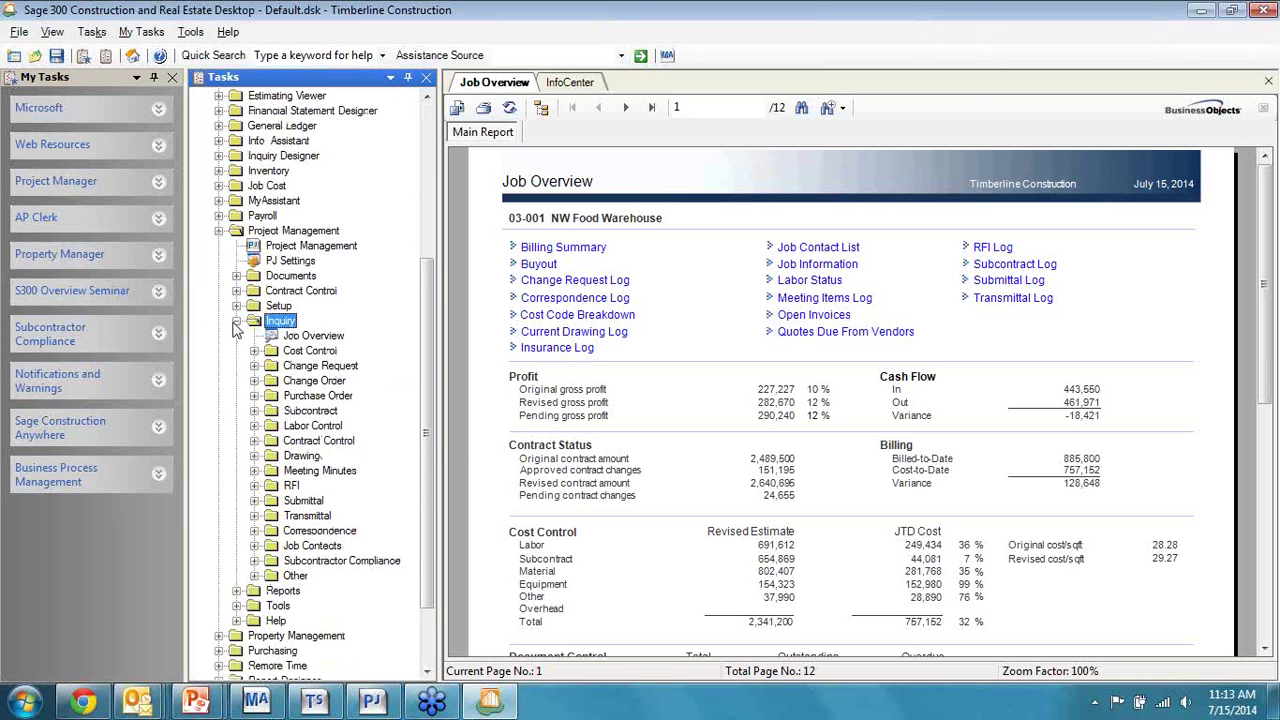
click(237, 321)
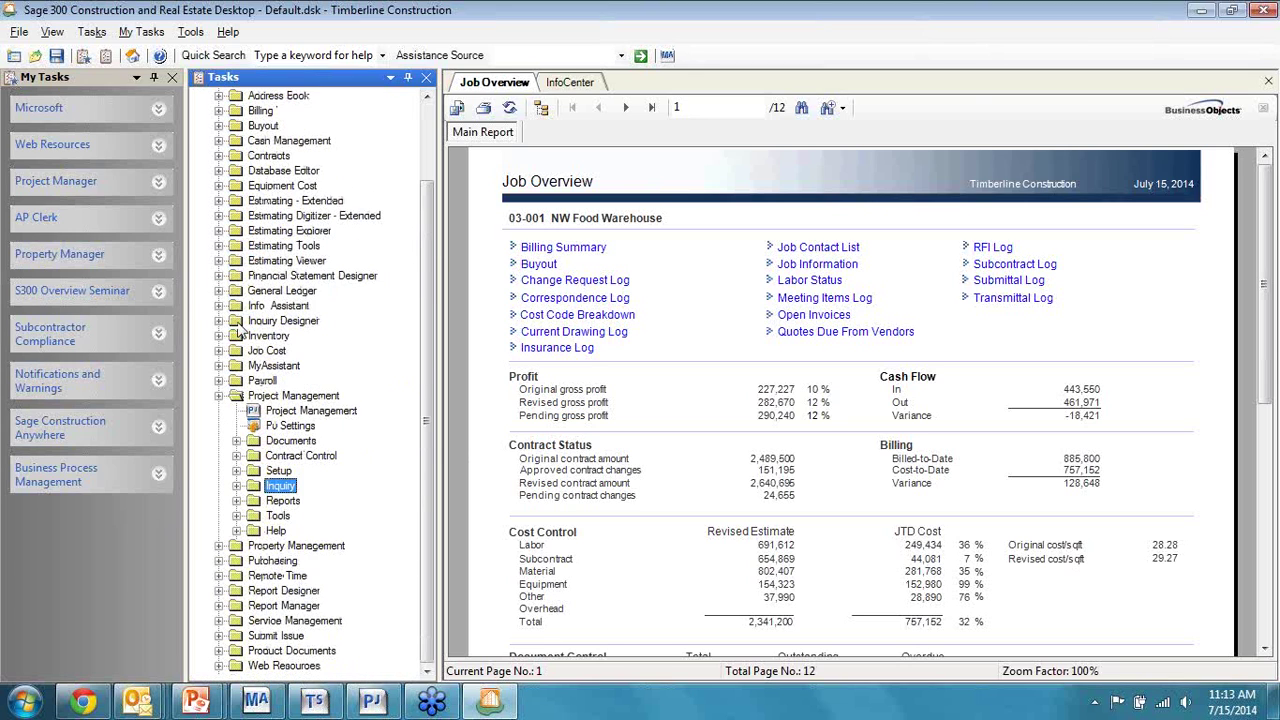
Look through the Project Management Reports folder, including the RFI reports, and collapse both folders
click(237, 500)
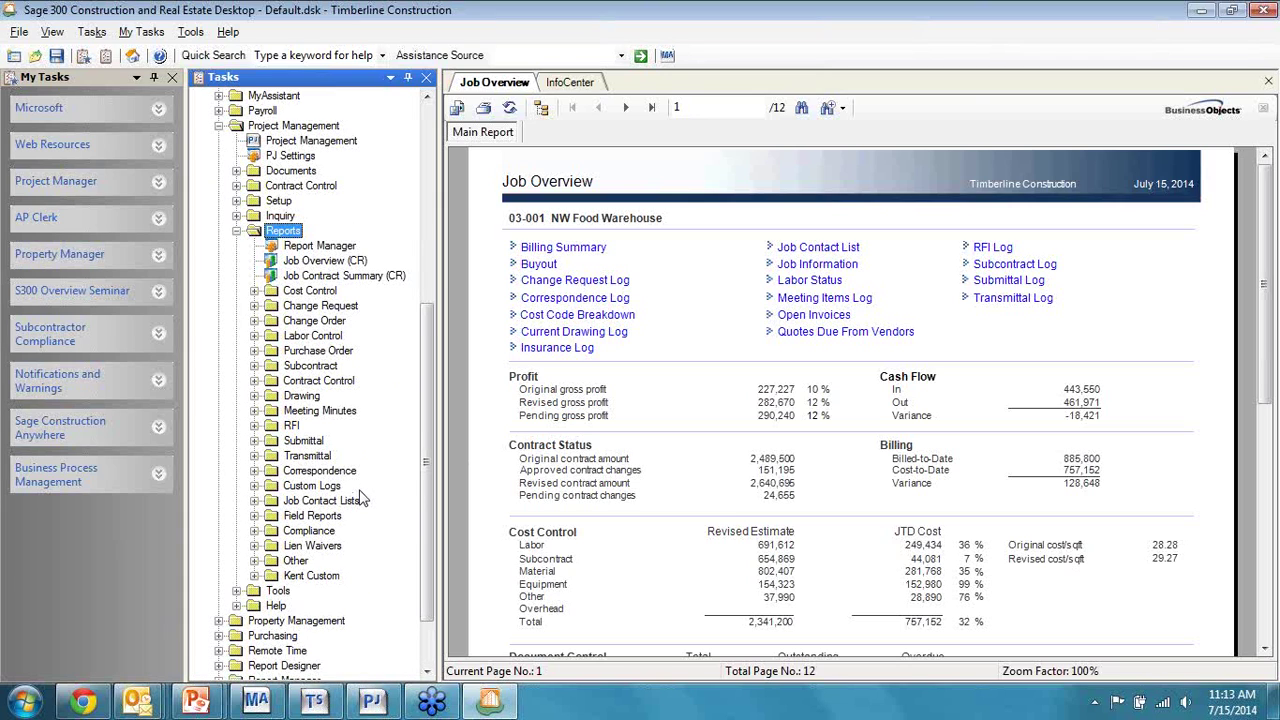
scroll(341, 470, down, 1)
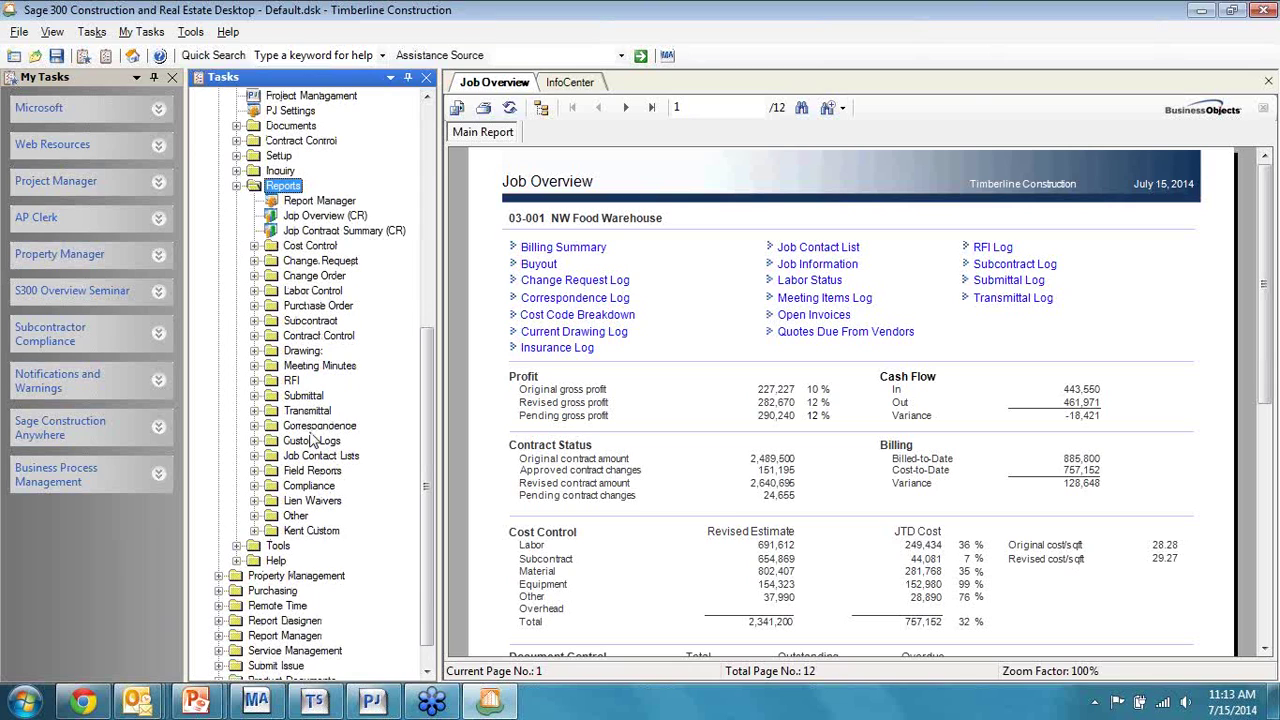
click(255, 380)
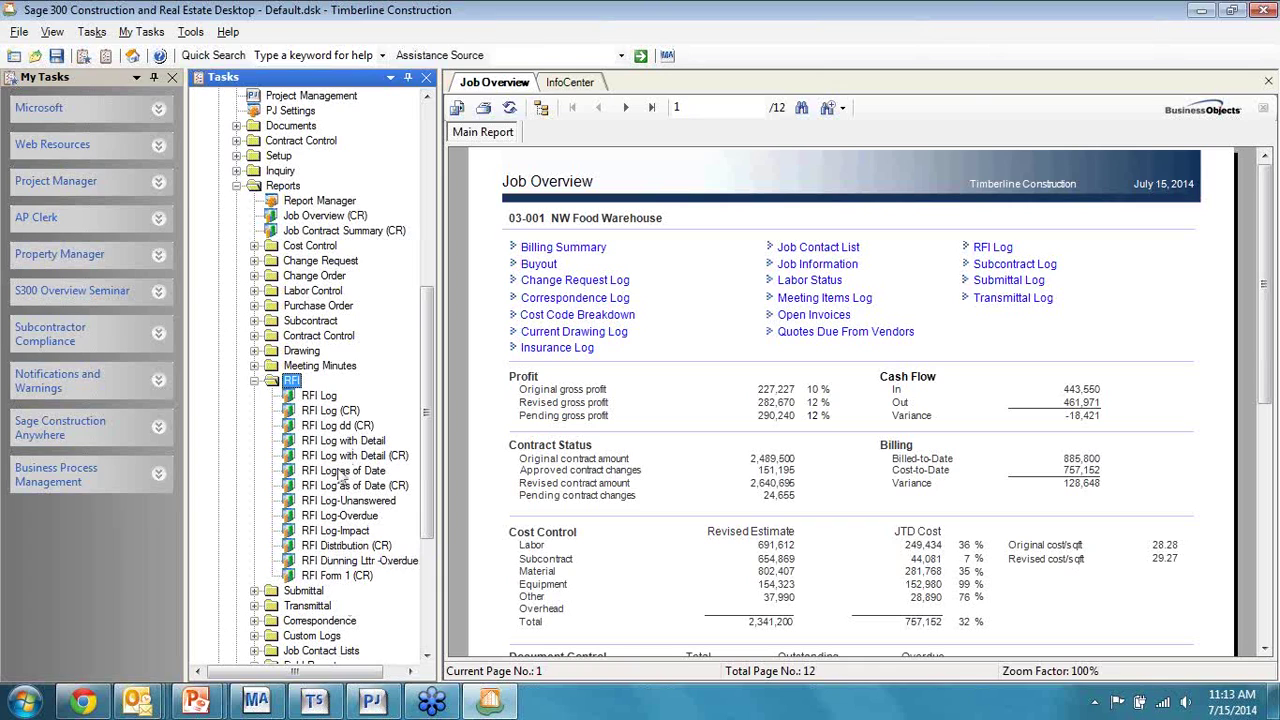
click(255, 381)
click(237, 186)
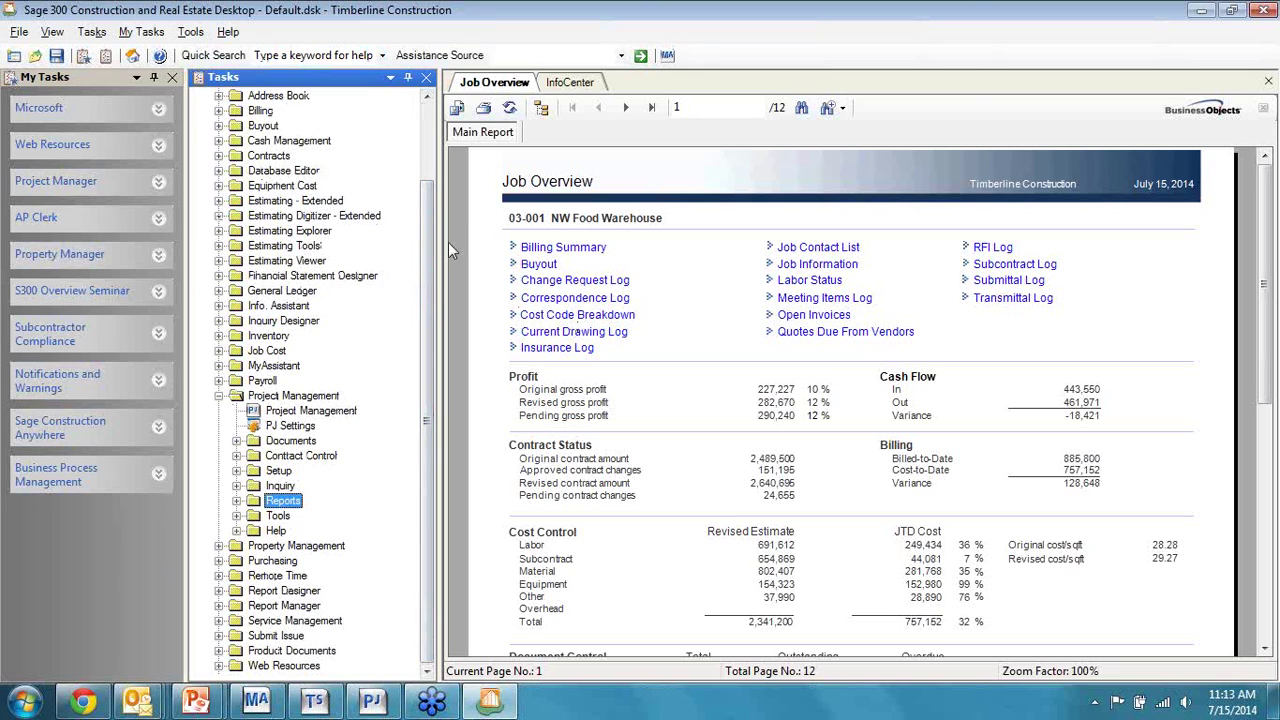
scroll(429, 241, up, 2)
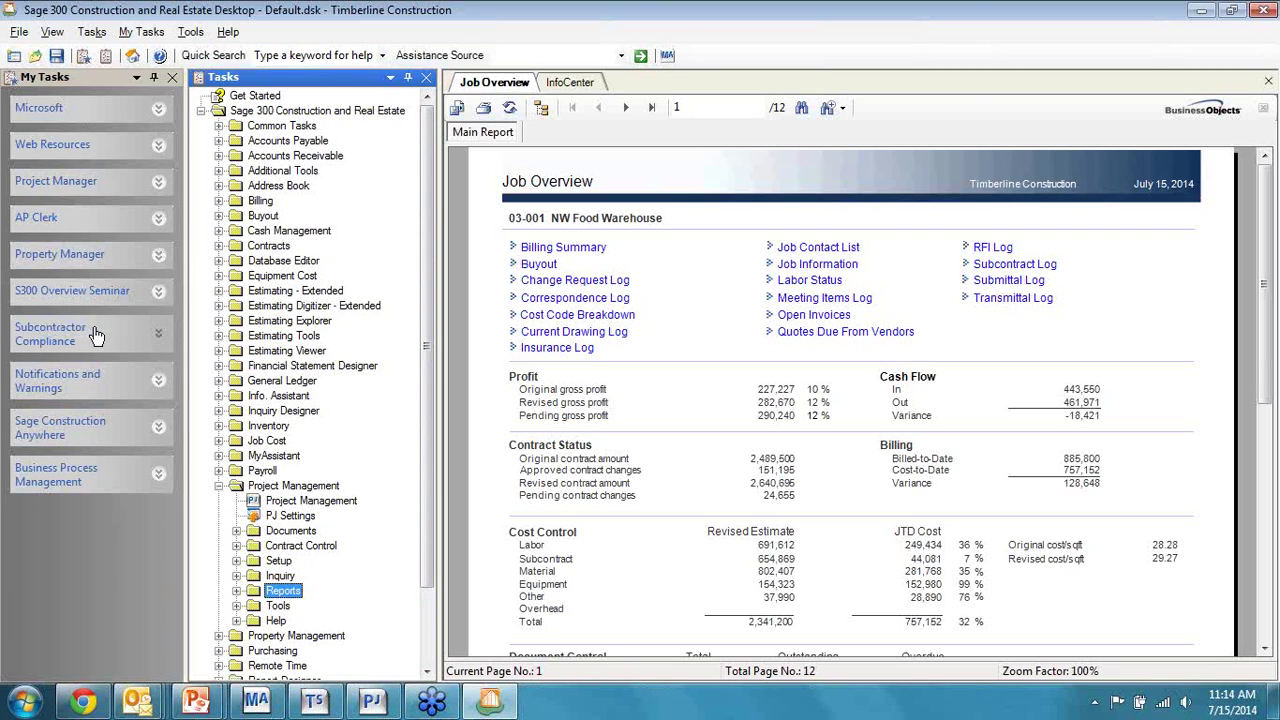
Review the Project Manager shortcuts in My Tasks and close the full task list
click(158, 182)
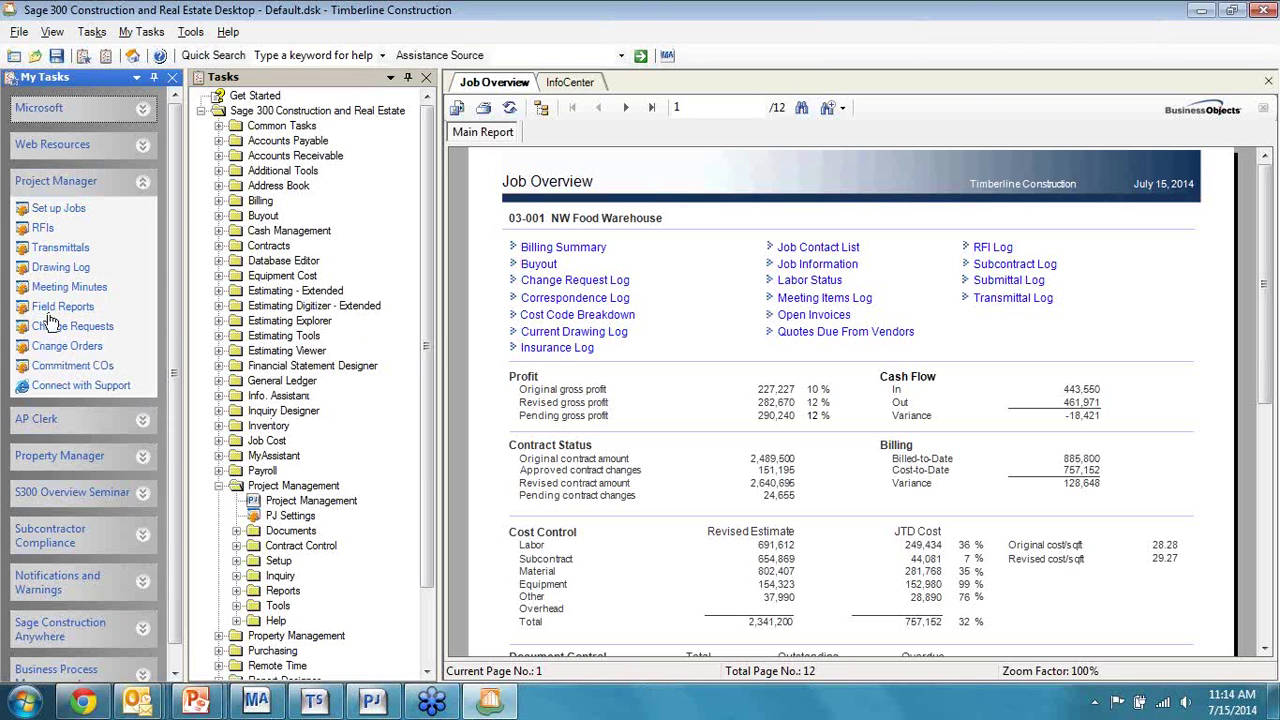
click(425, 80)
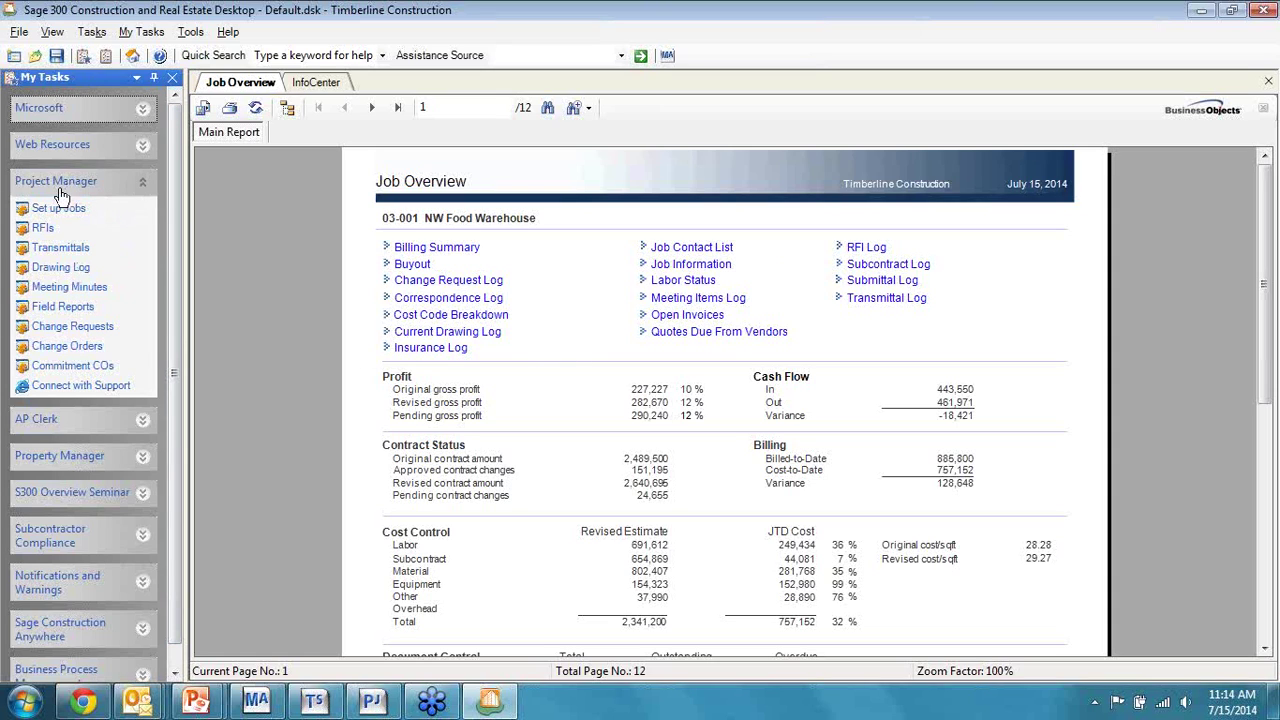
click(146, 188)
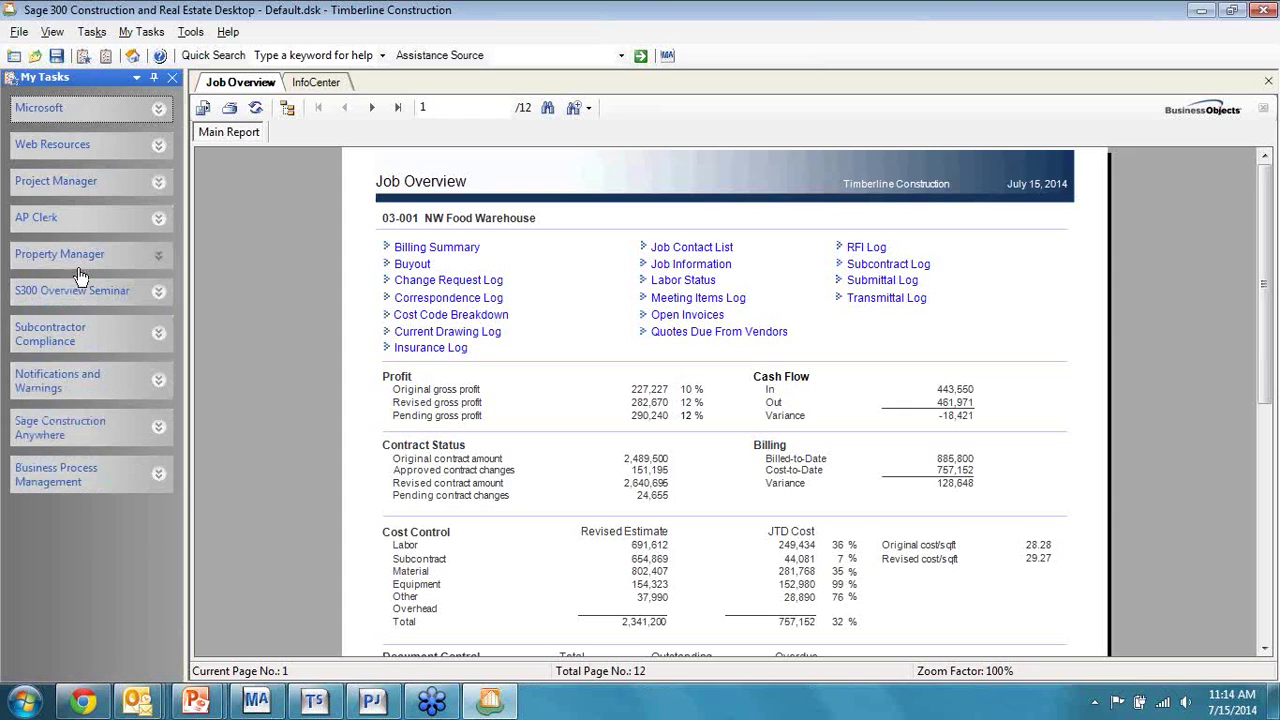
Expand the AP Clerk shortcuts in My Tasks and check the contents of the Subcontractor Compliance group
click(159, 217)
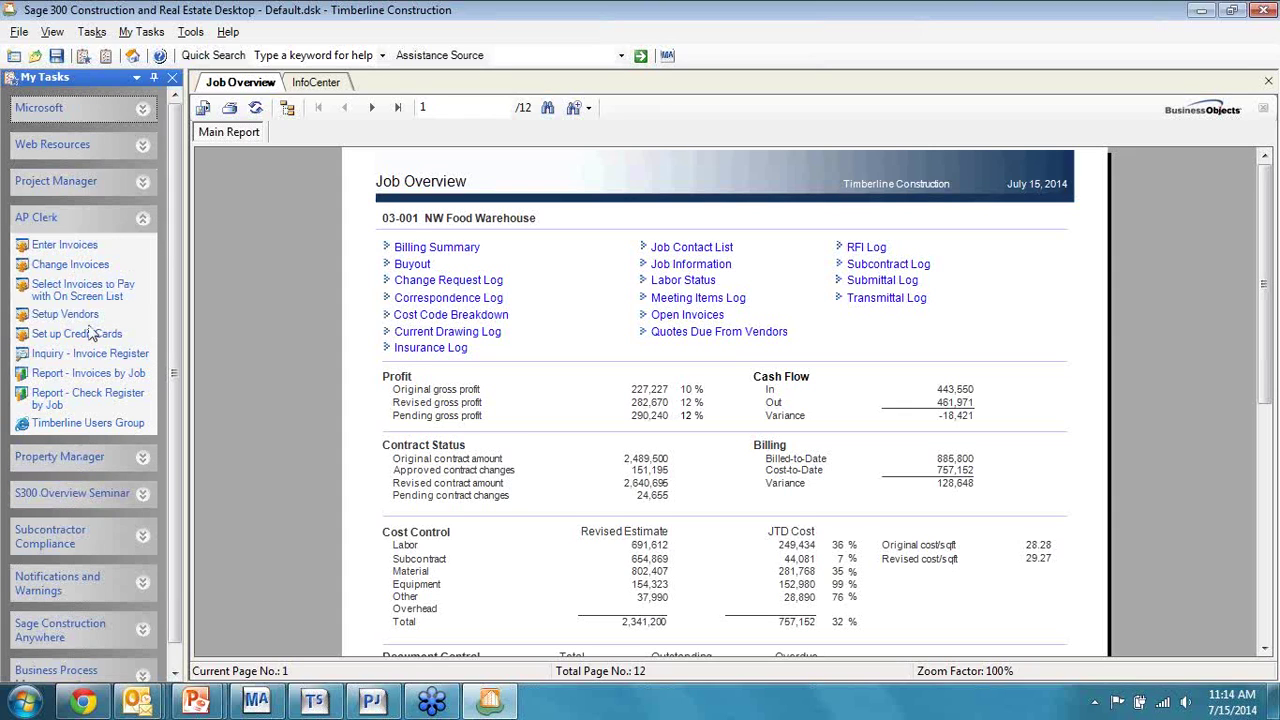
click(143, 540)
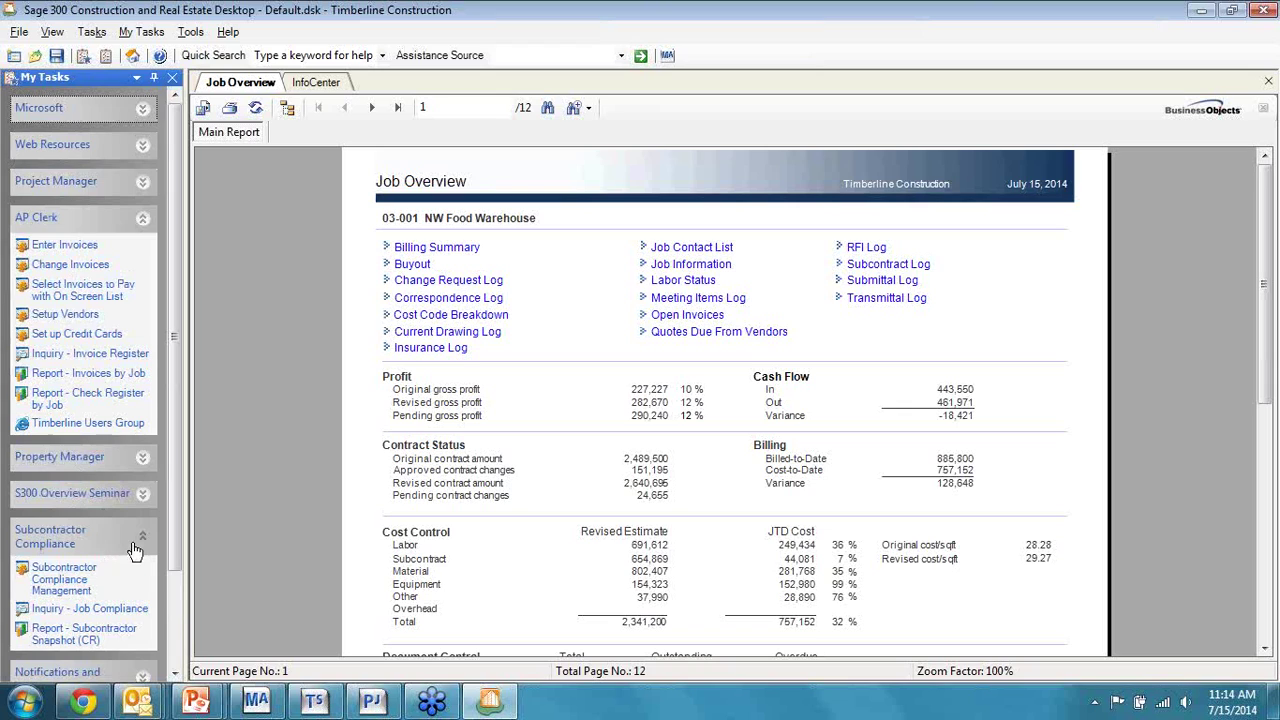
click(142, 538)
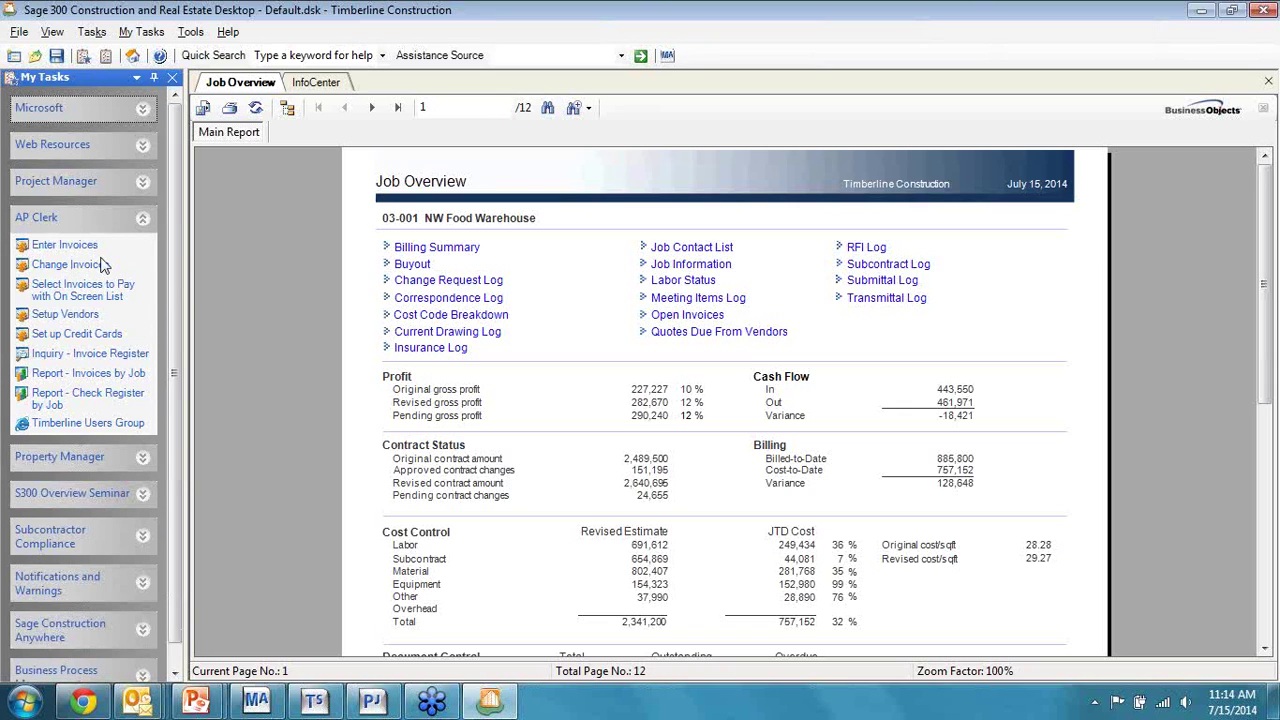
View the Enter Invoices form from the AP Clerk group, cancel it, and collapse the group
click(63, 243)
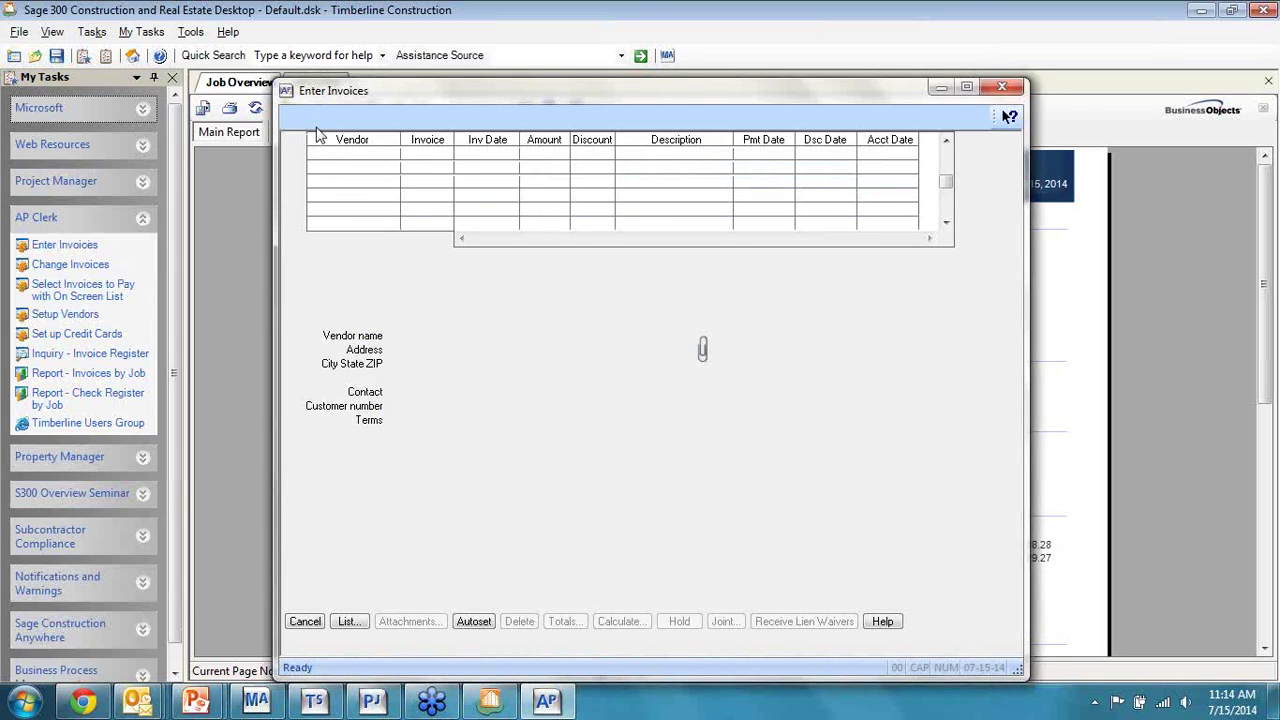
click(305, 622)
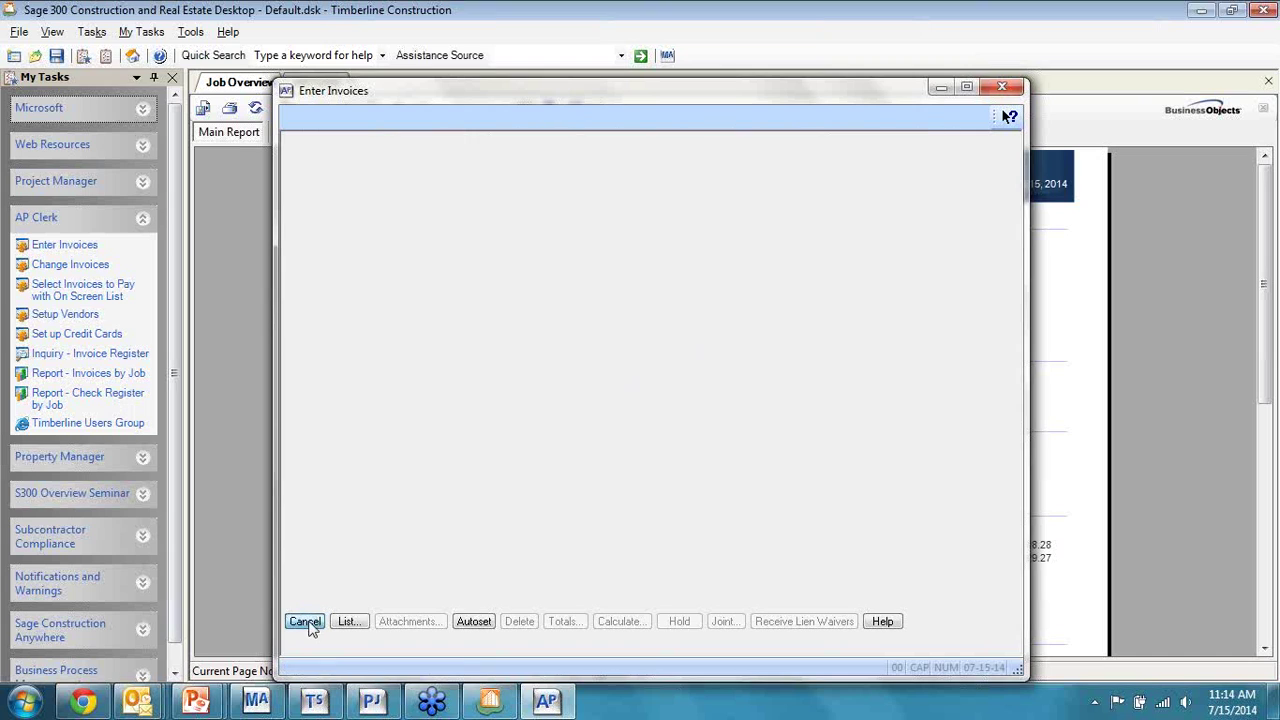
click(143, 222)
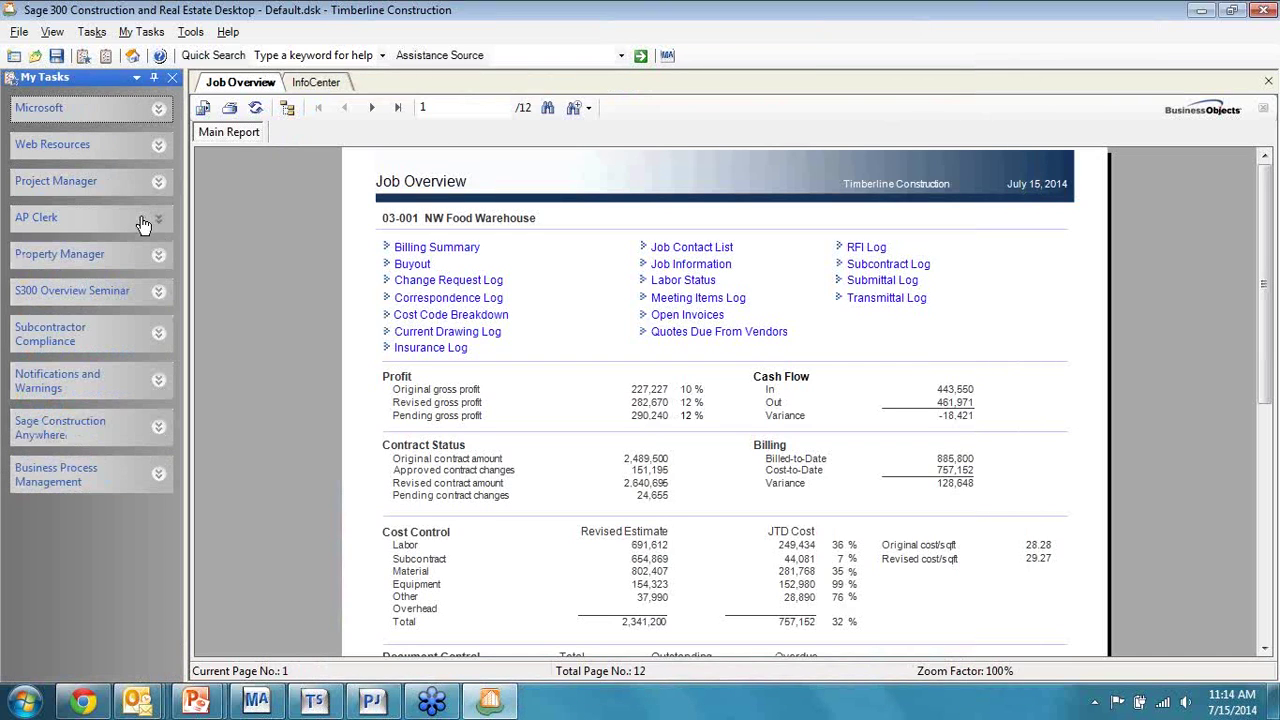
Try to open RFIs from the Project Manager group in My Tasks, and collapse the group
click(158, 187)
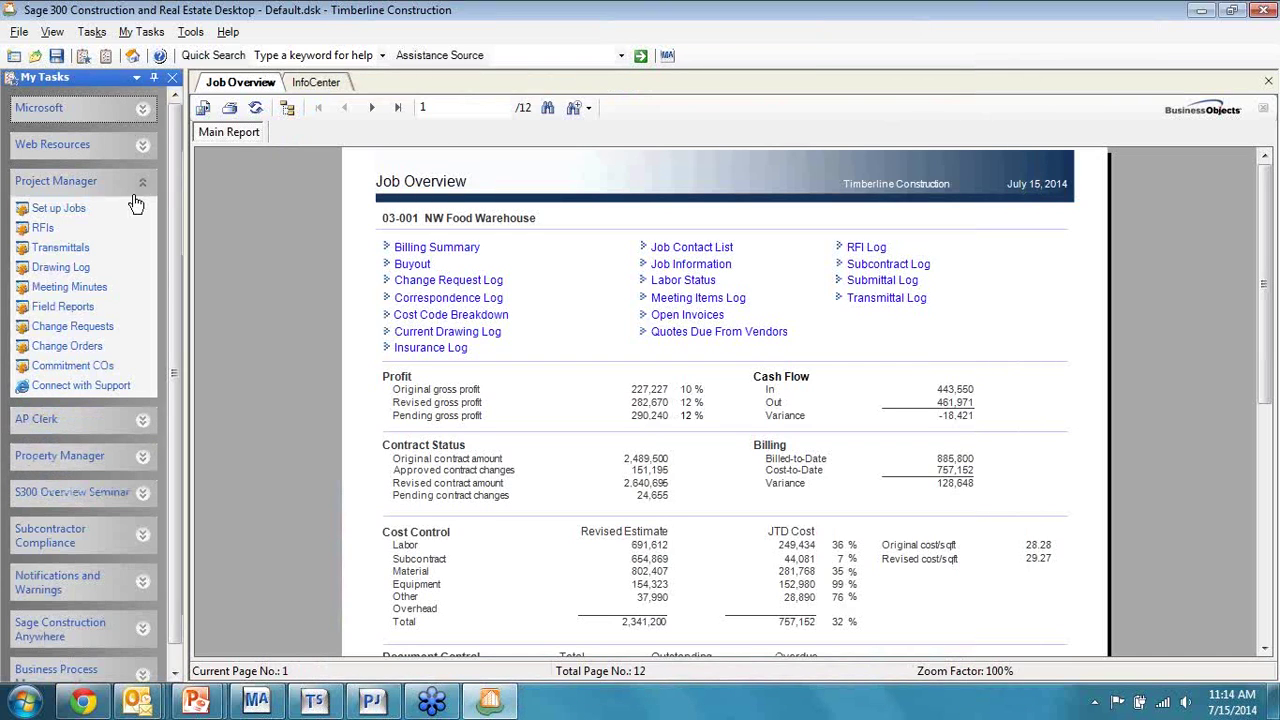
click(42, 229)
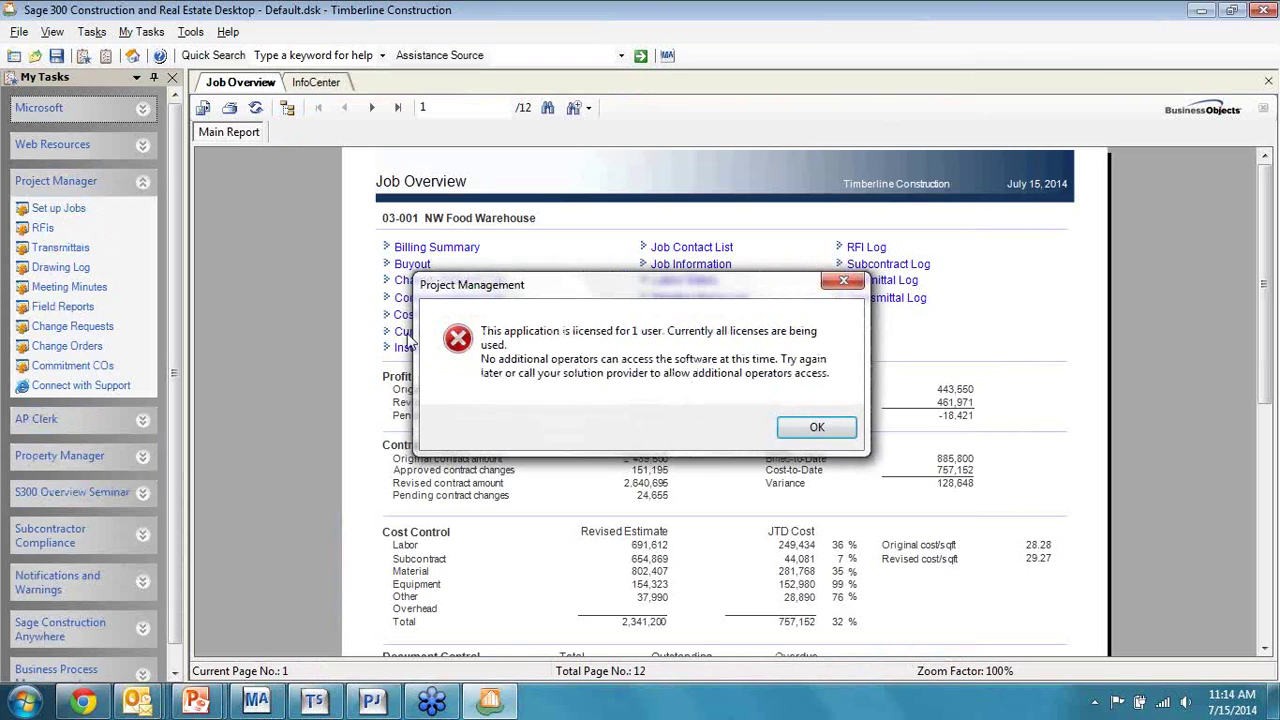
click(818, 428)
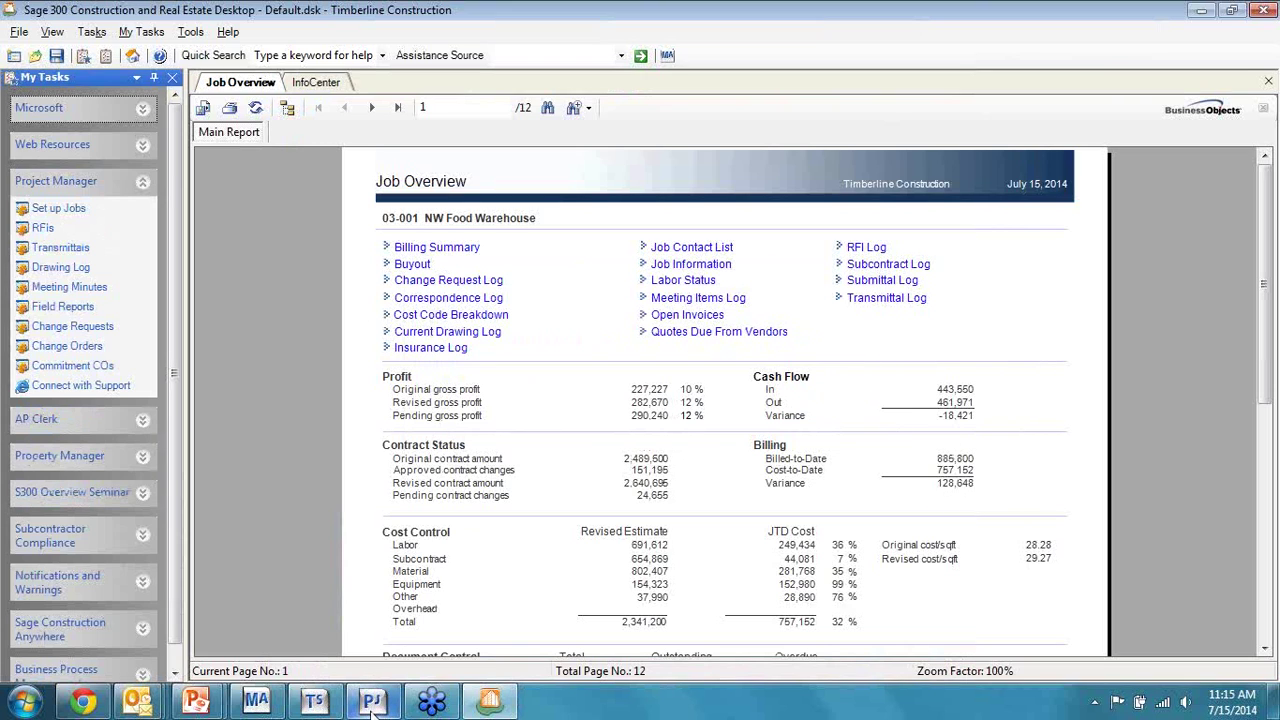
mouse_move(372, 703)
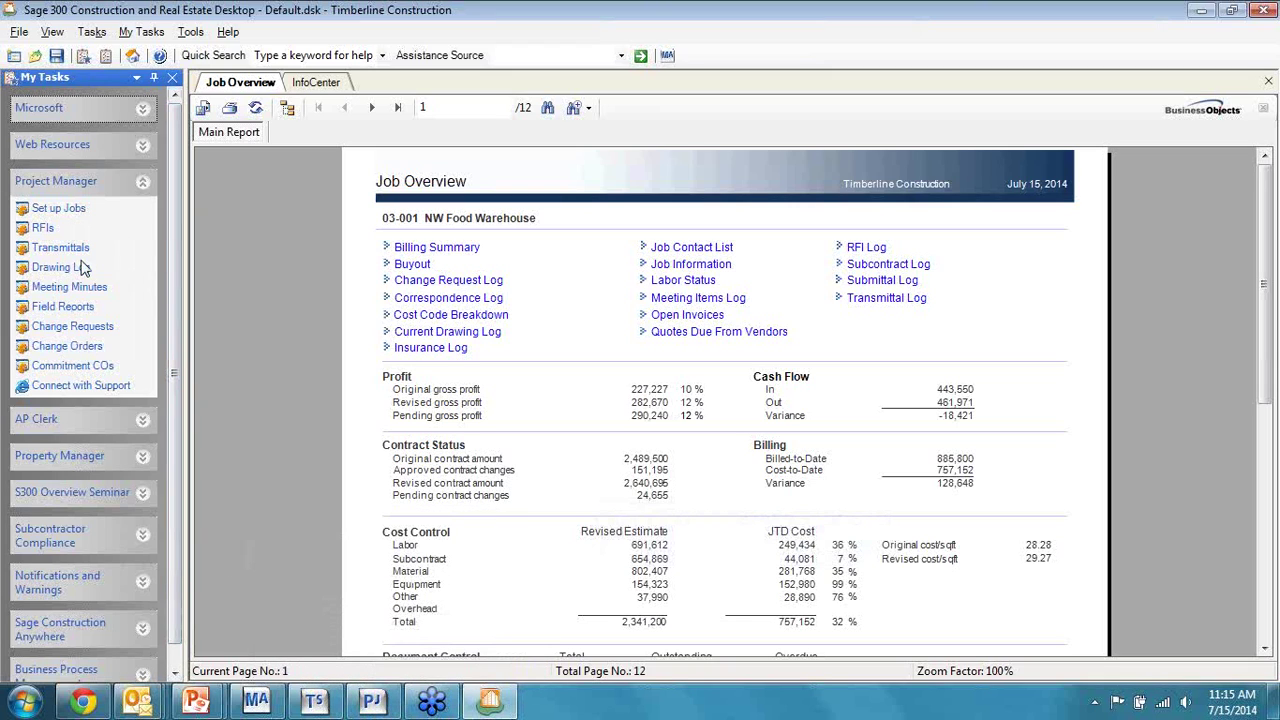
click(142, 181)
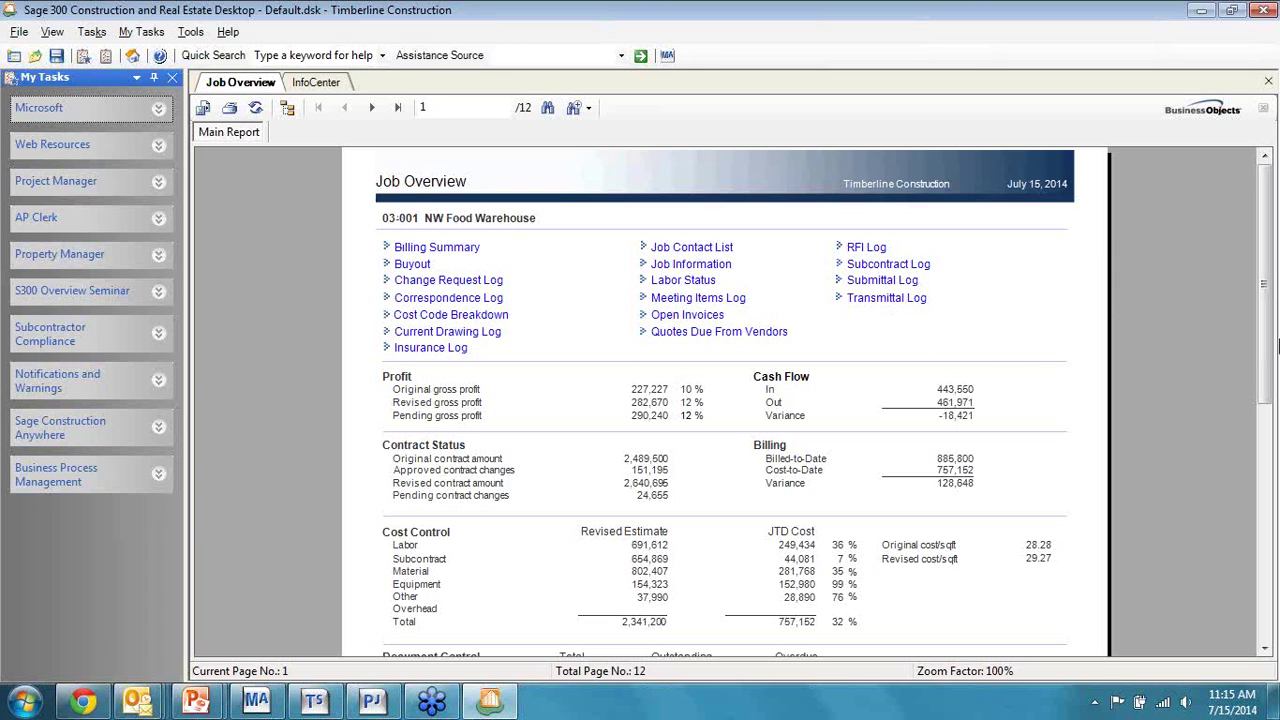
Review the lower part of the Job Overview report, including the Document Control and Schedule sections
drag(1265, 341, 1243, 396)
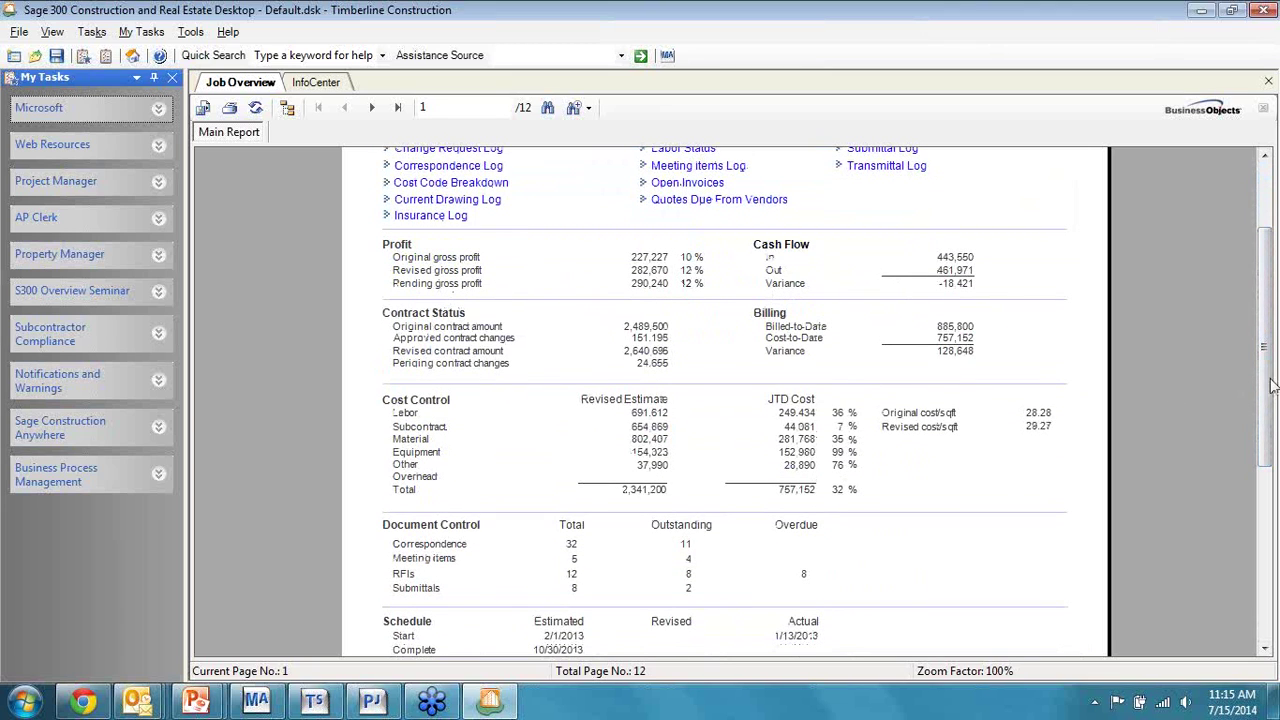
View the Cost Code Breakdown and Insurance Log for the NW Food Warehouse job, returning to the main report after each
drag(1272, 385, 1263, 322)
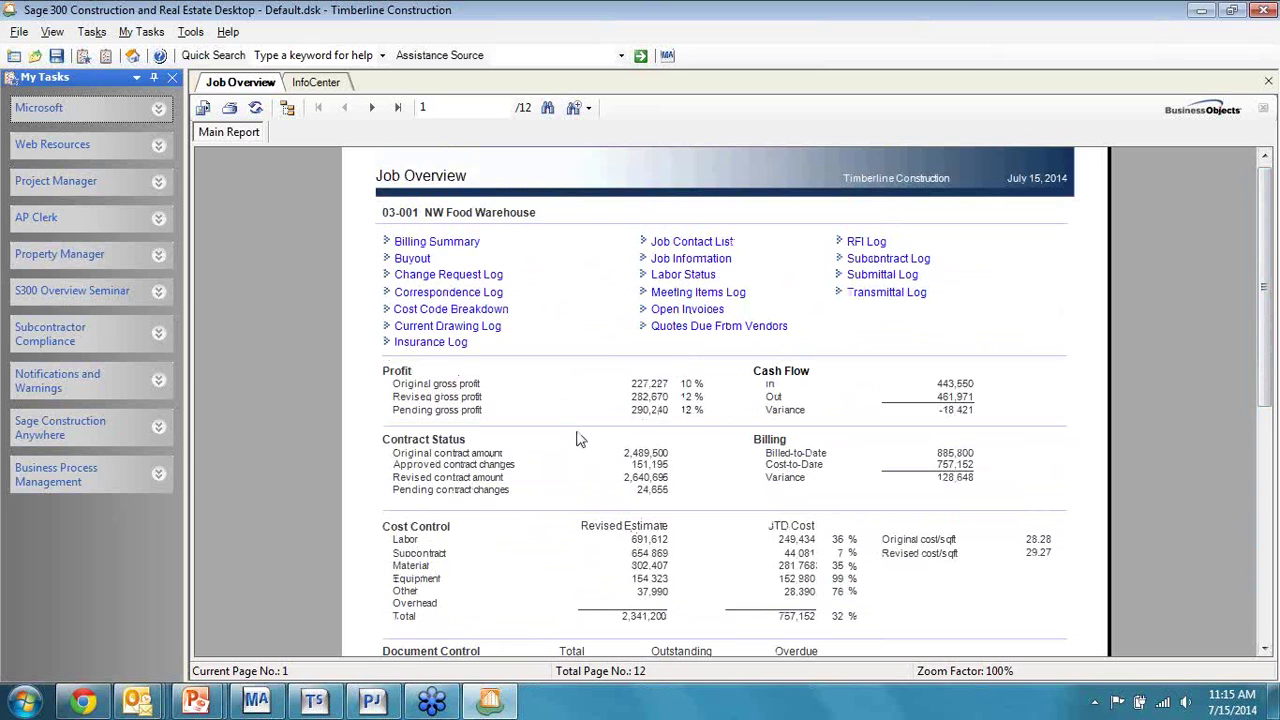
click(463, 313)
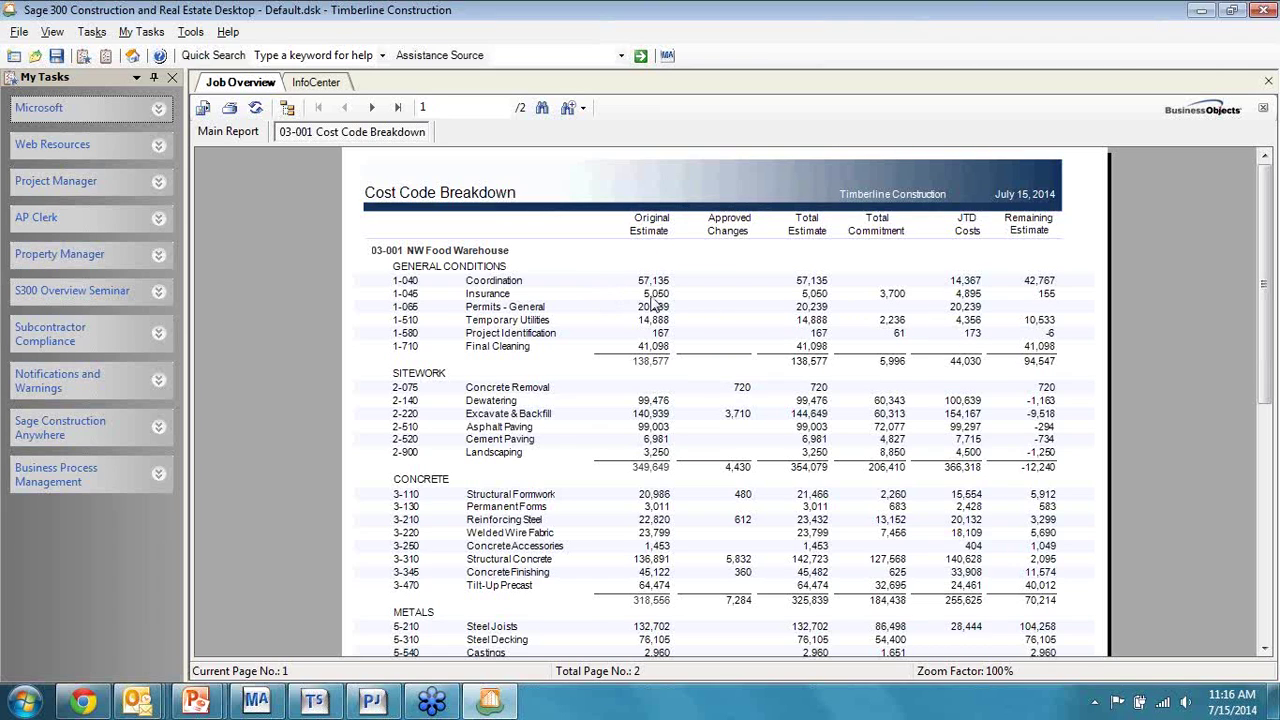
click(225, 132)
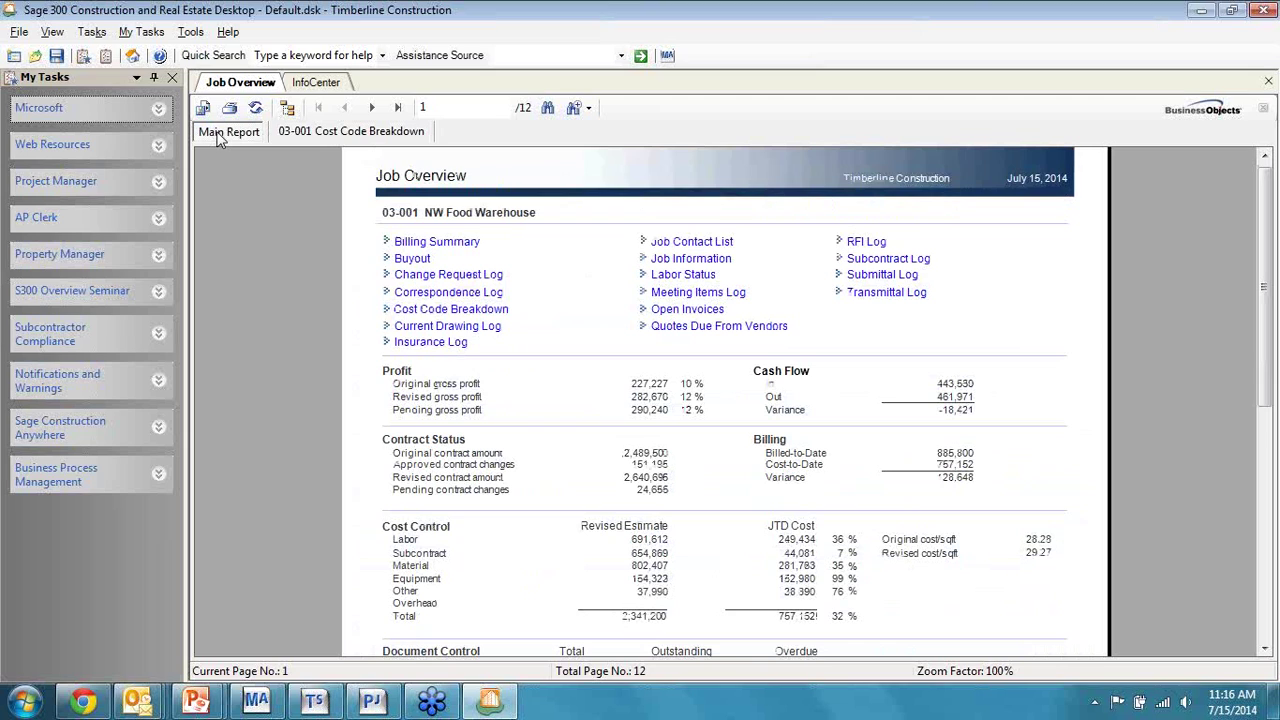
click(430, 342)
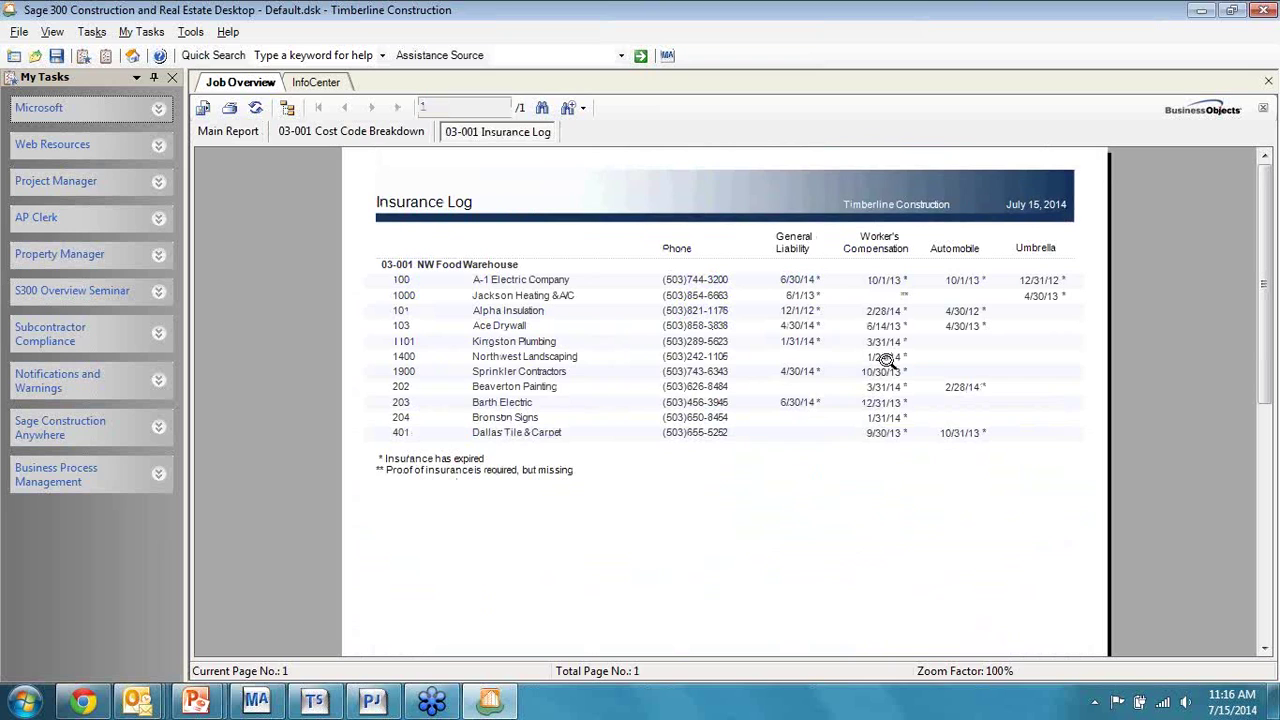
click(236, 133)
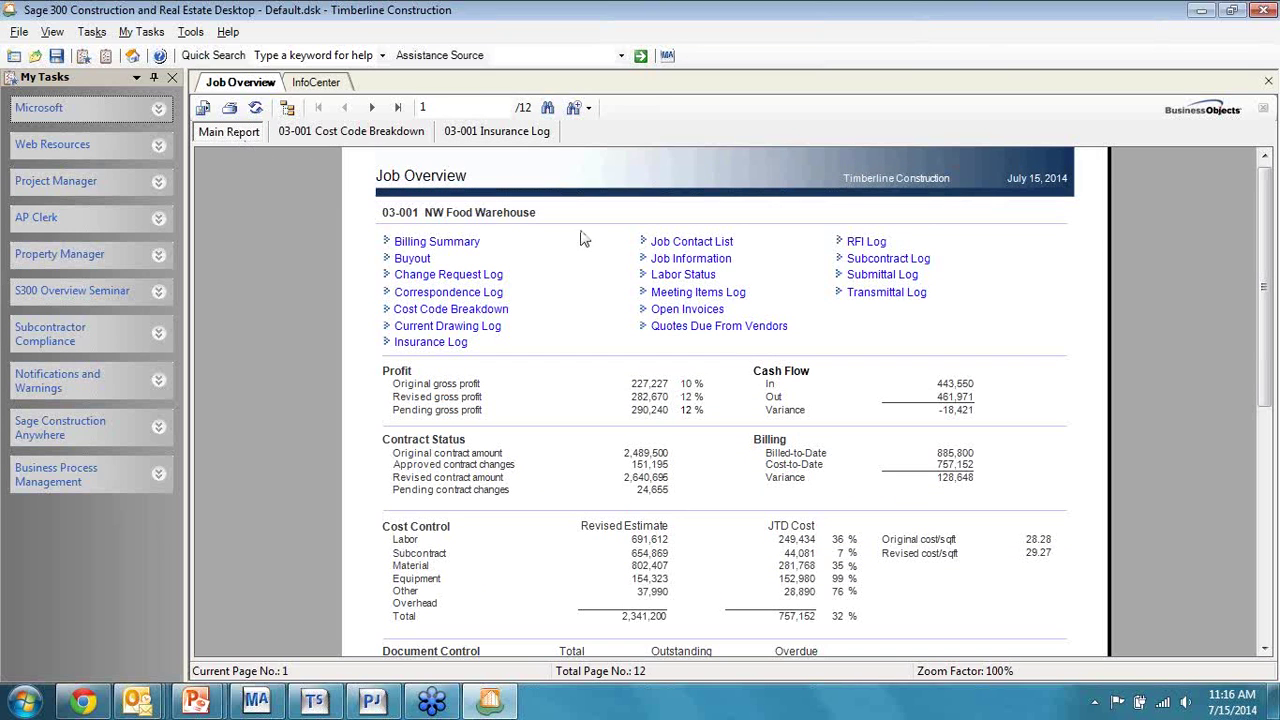
View the Subcontract Log and RFI Log for the NW Food Warehouse job, returning to the main report after each
click(892, 258)
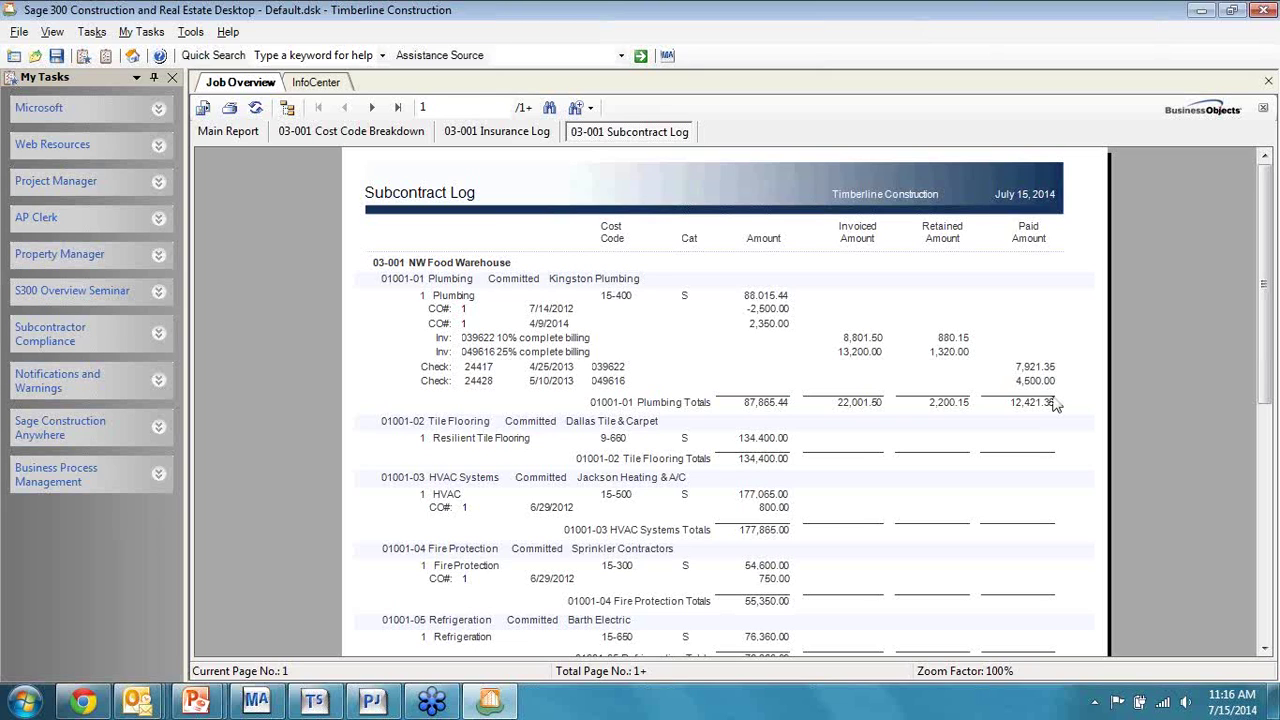
click(237, 133)
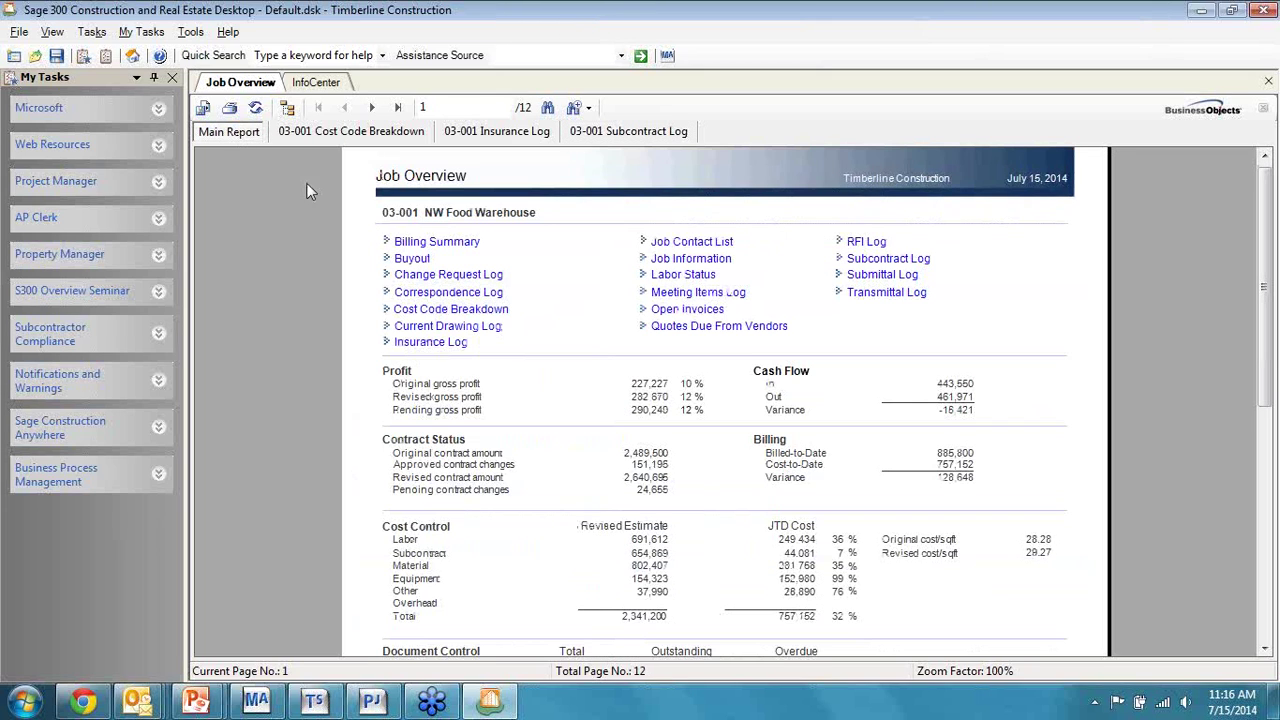
click(868, 243)
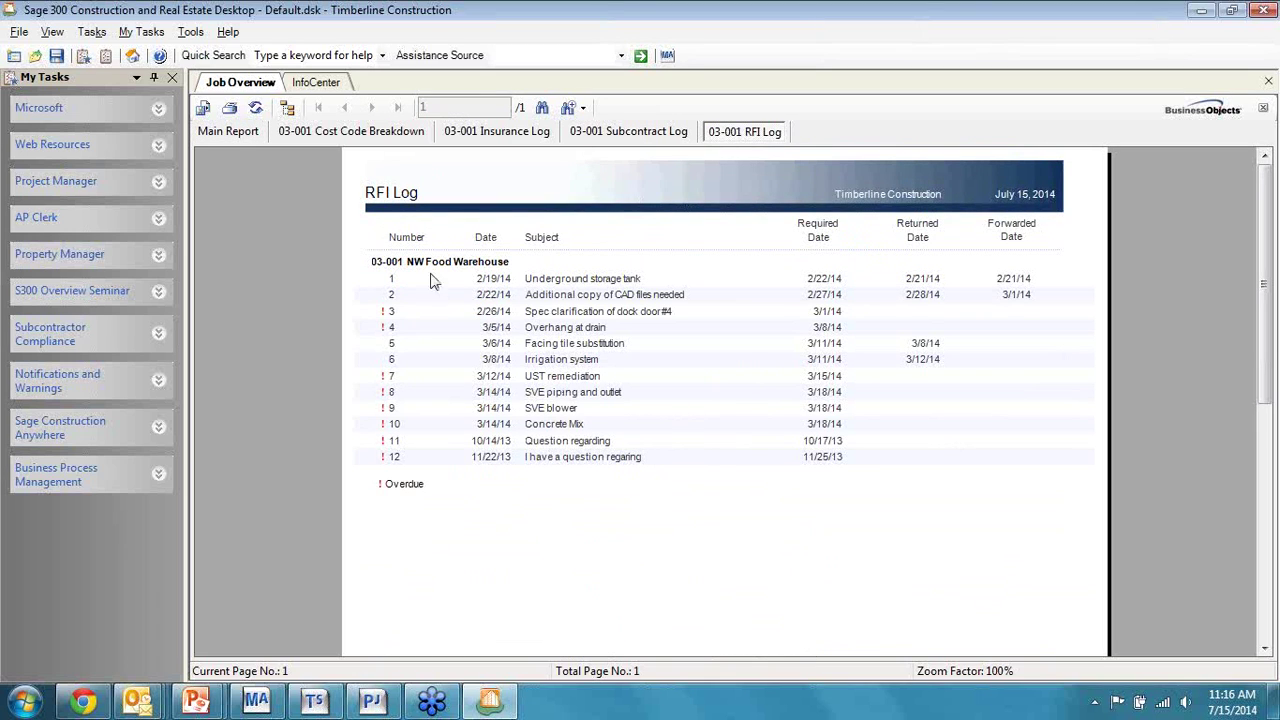
click(228, 131)
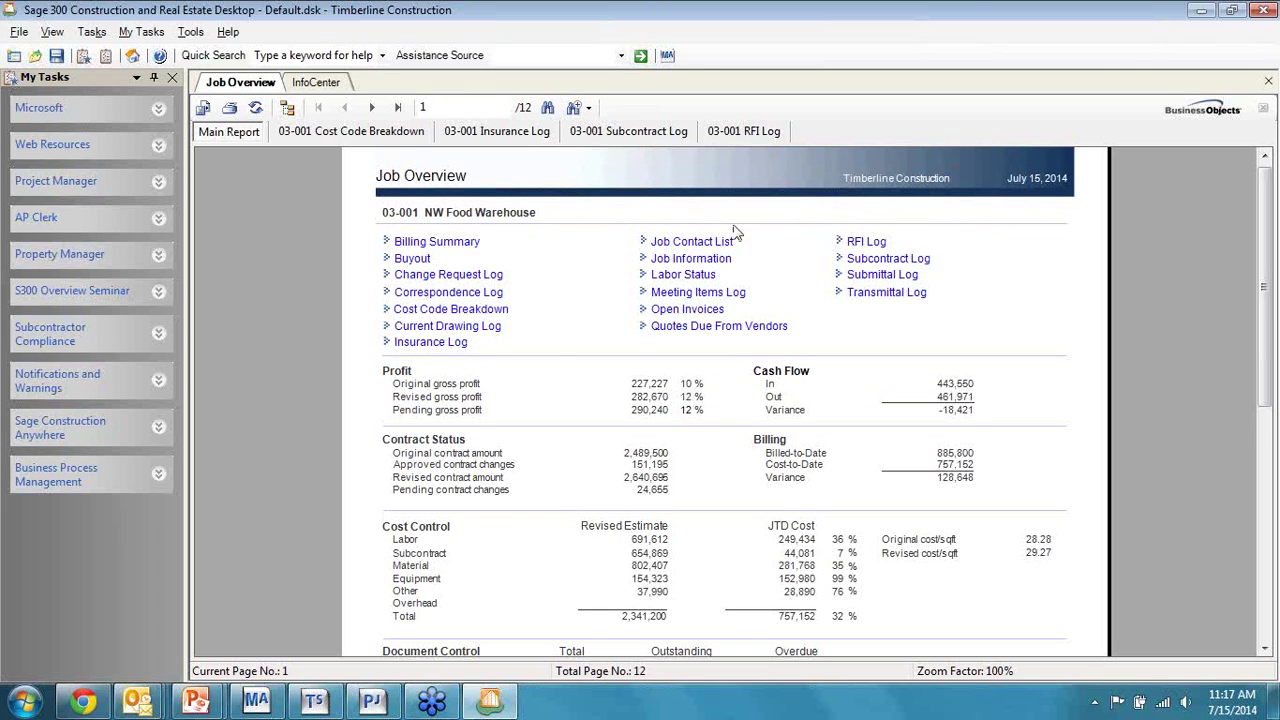
Switch to Project Management and run the Job Overview inquiry with the Active contract file and Current transaction file
click(1194, 12)
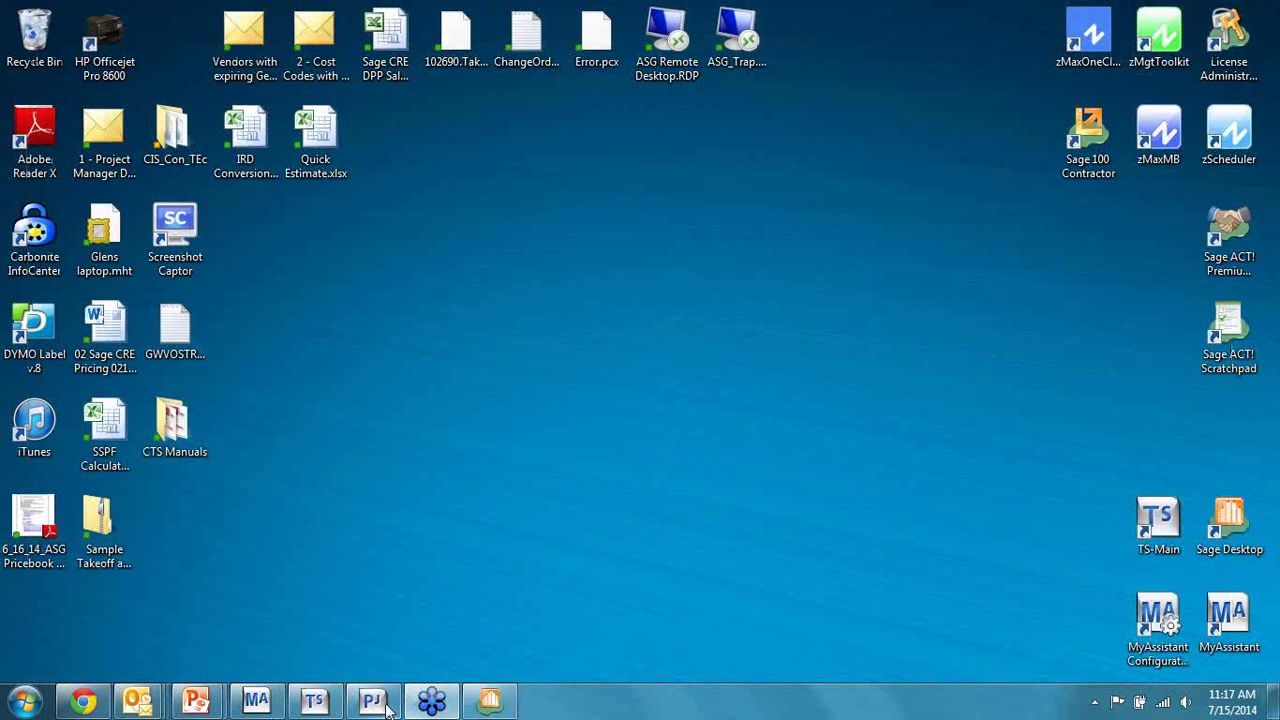
click(371, 700)
click(301, 56)
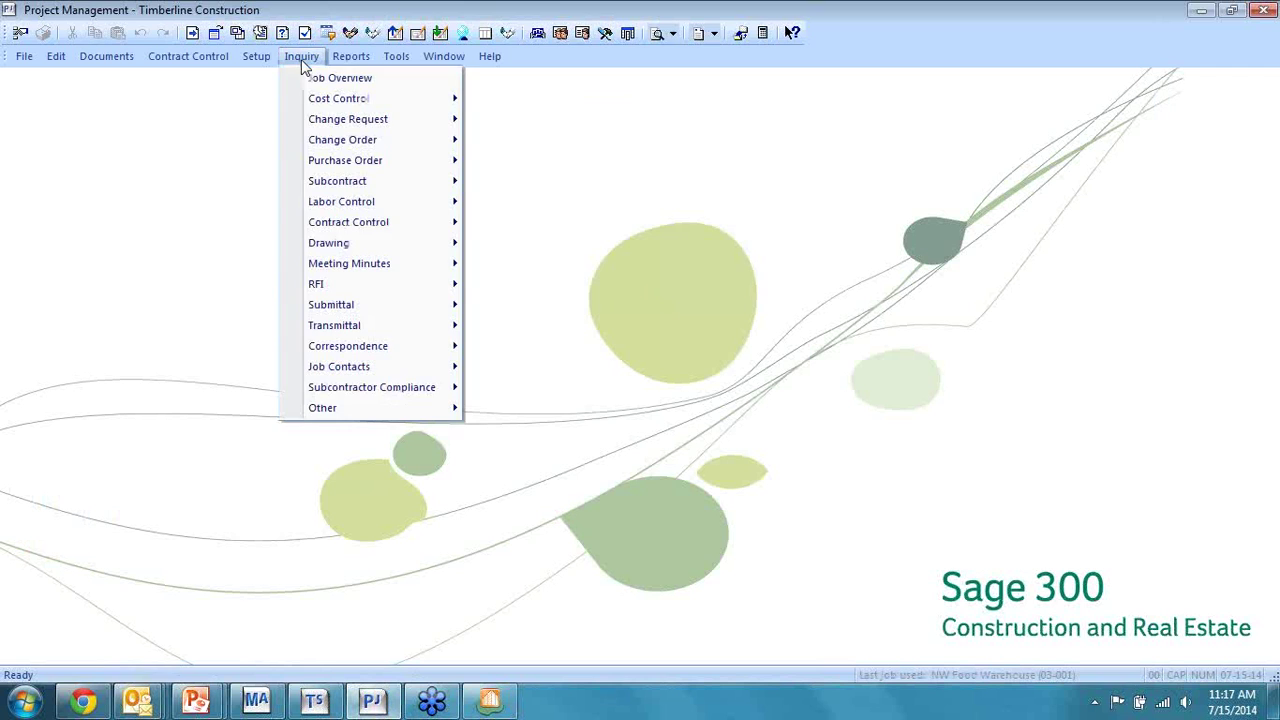
click(335, 78)
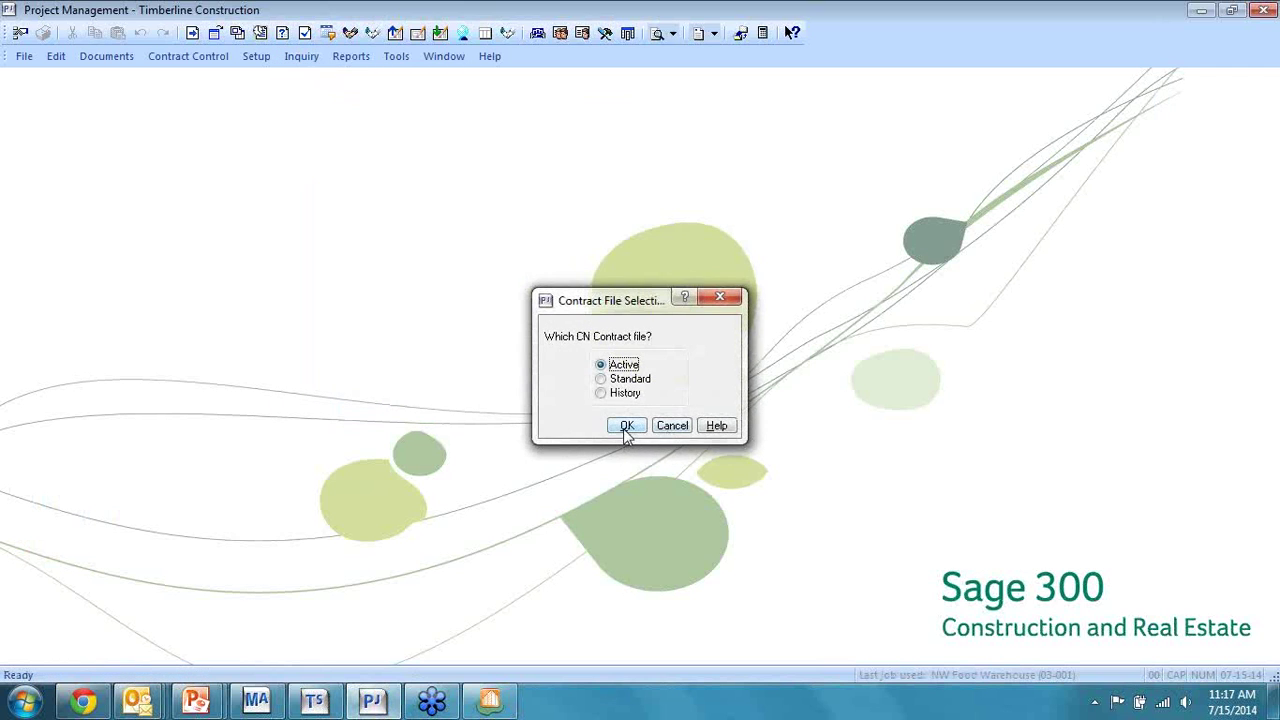
click(623, 428)
click(625, 424)
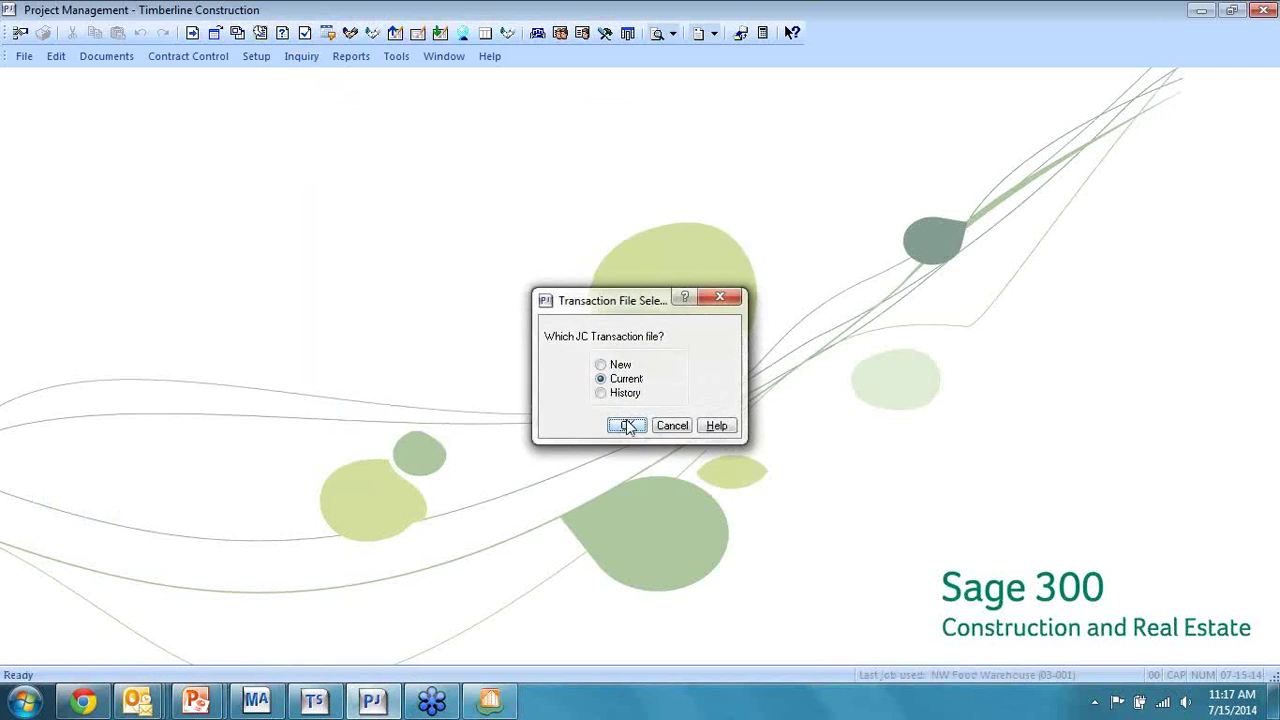
click(626, 426)
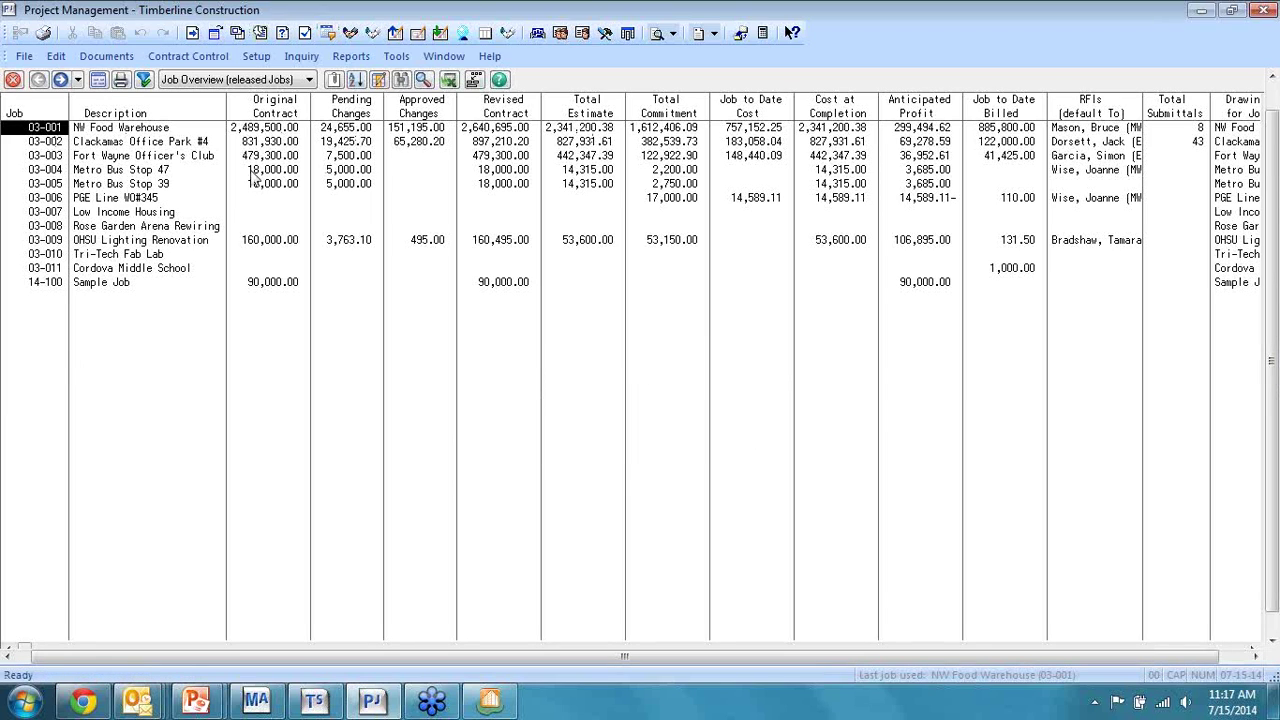
Examine the NW Food Warehouse row across the contract, changes, estimate and commitment columns
key(Right)
key(Right)
key(Right)
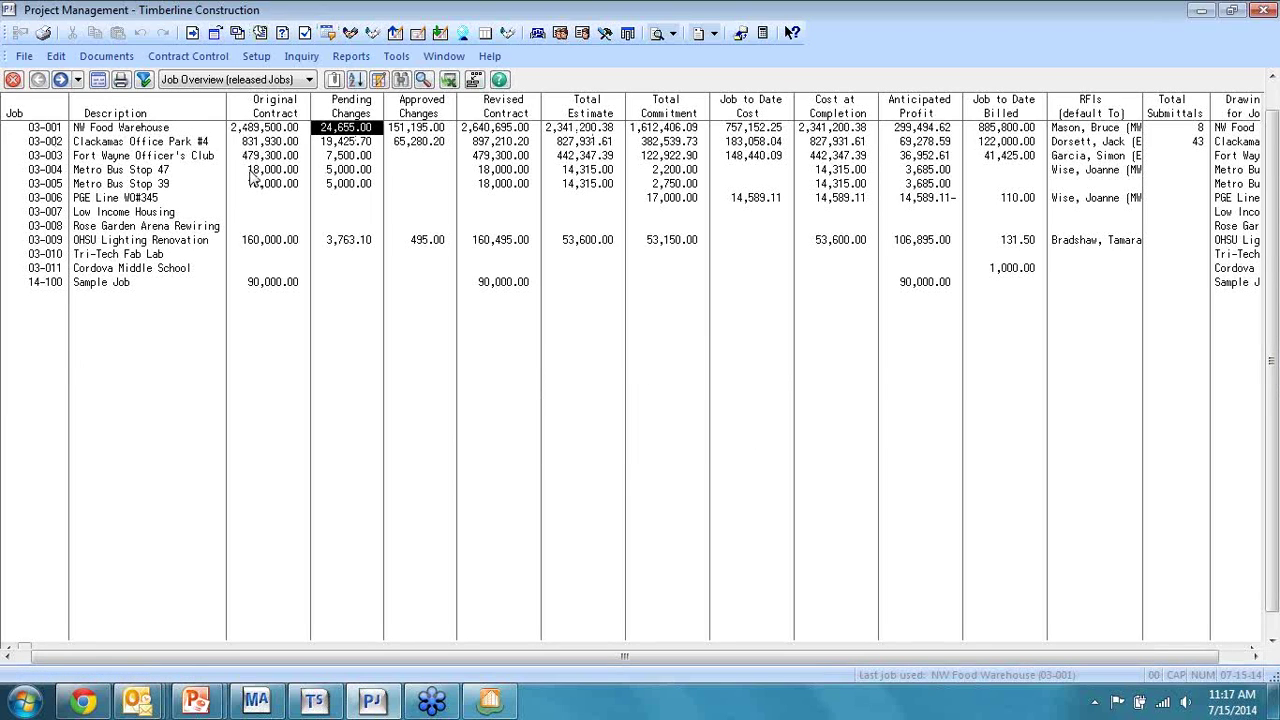
key(Right)
key(Right)
key(Right)
key(Right)
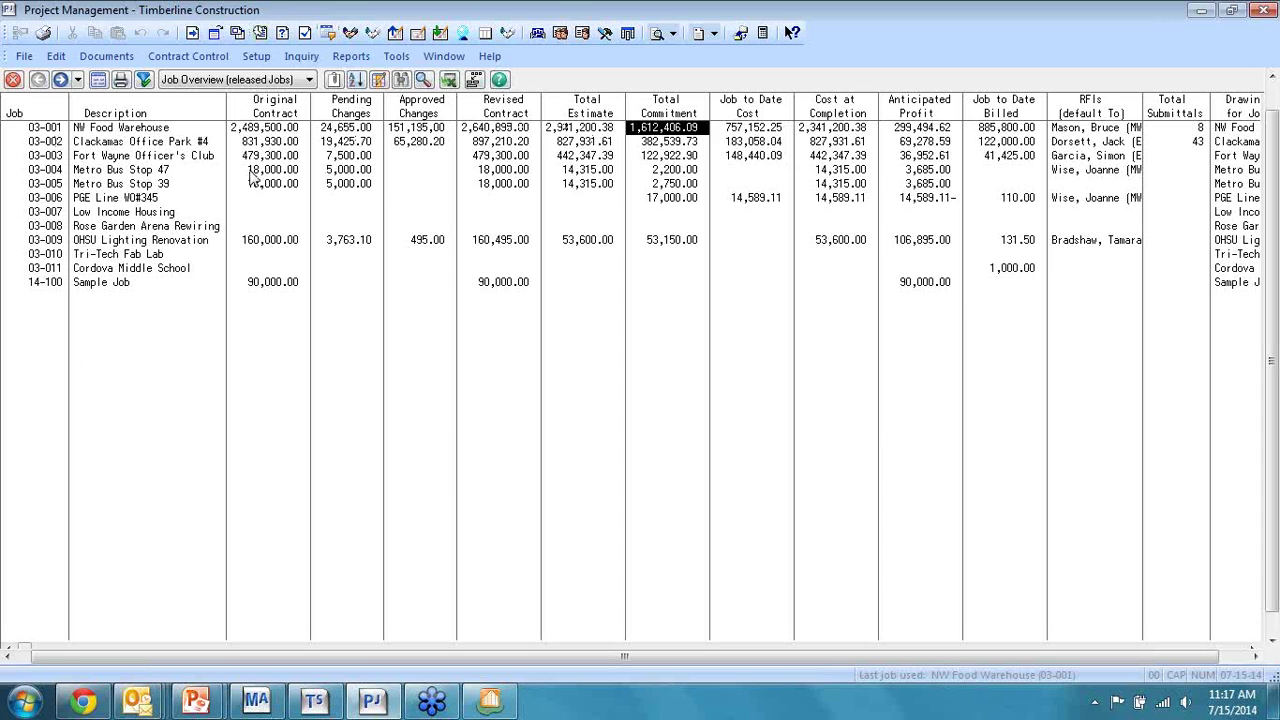
key(Left)
key(Left)
key(Left)
key(Left)
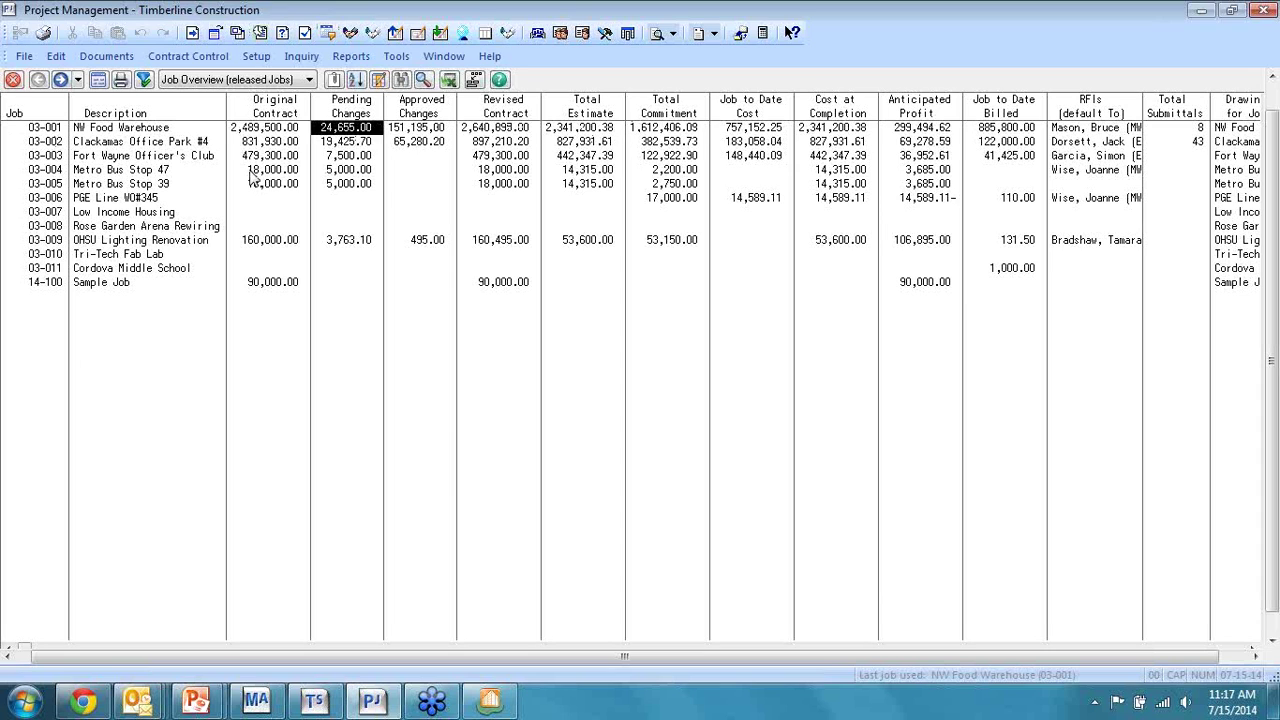
key(Left)
key(Left)
key(Right)
key(Right)
key(Right)
key(Right)
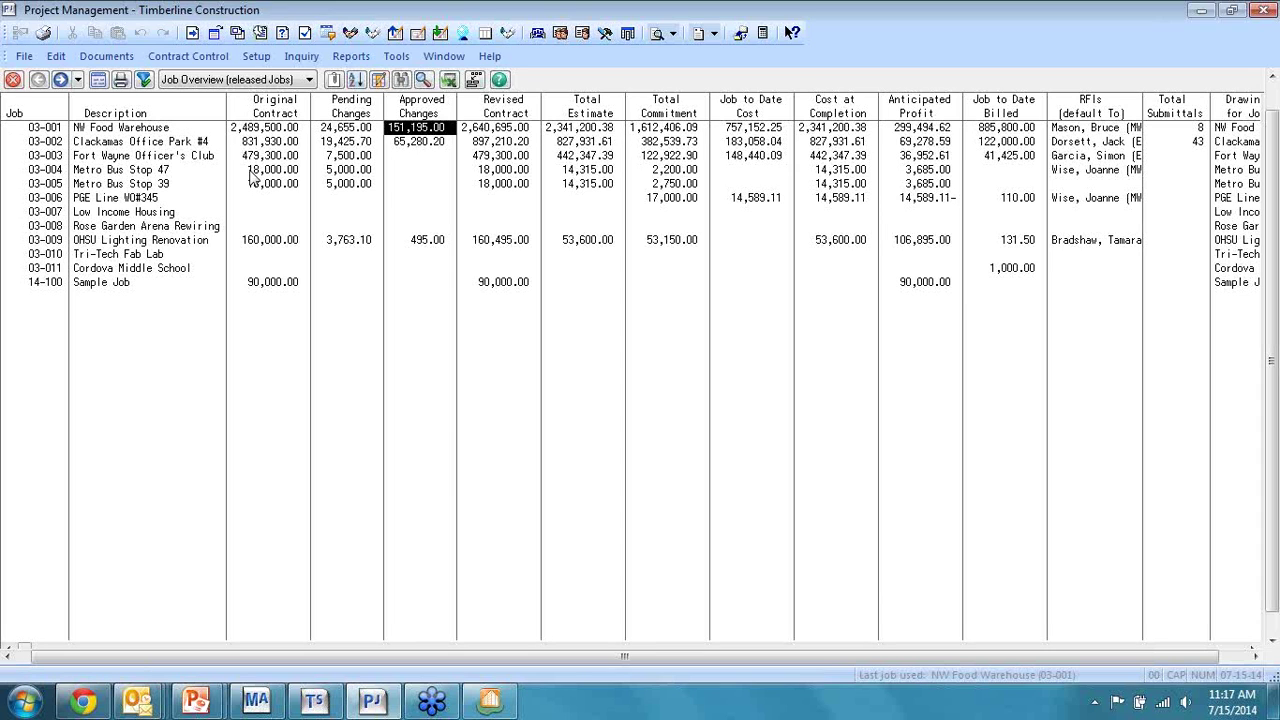
key(Left)
key(Left)
key(Left)
key(Left)
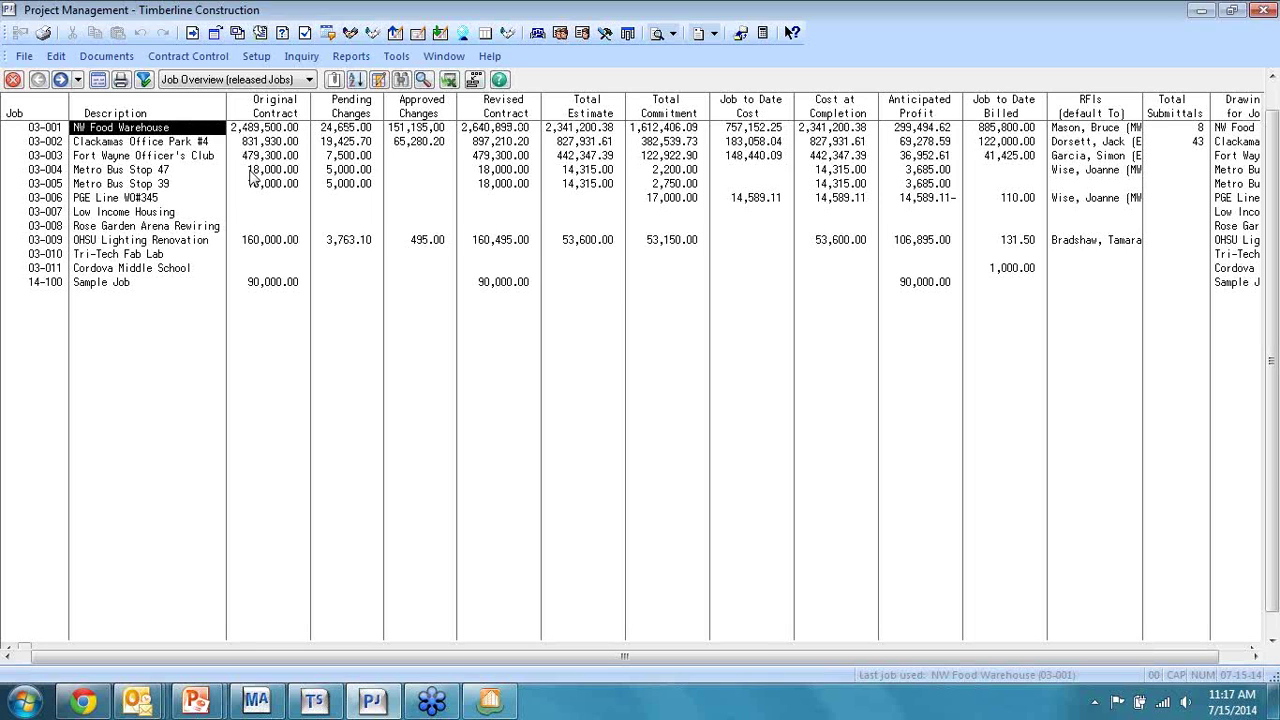
Add a Status column after the Description column in the Job Overview inquiry
double_click(218, 108)
click(598, 604)
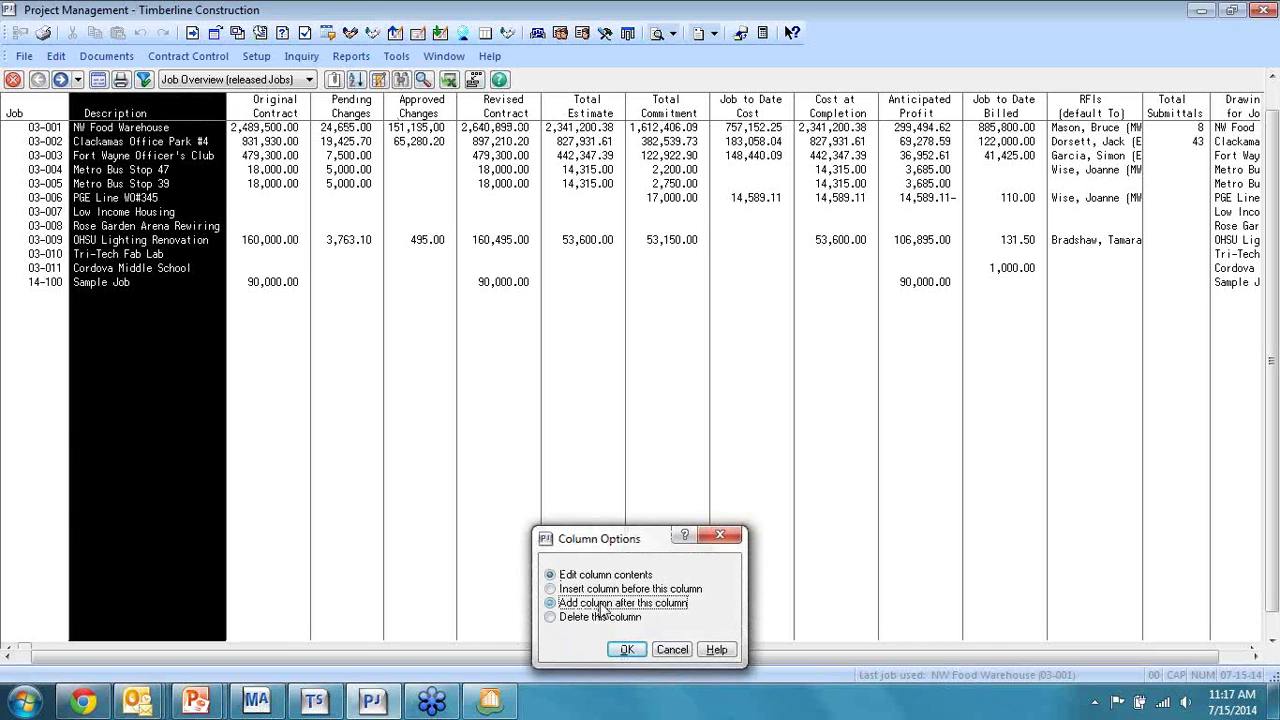
click(631, 651)
drag(677, 449, 686, 248)
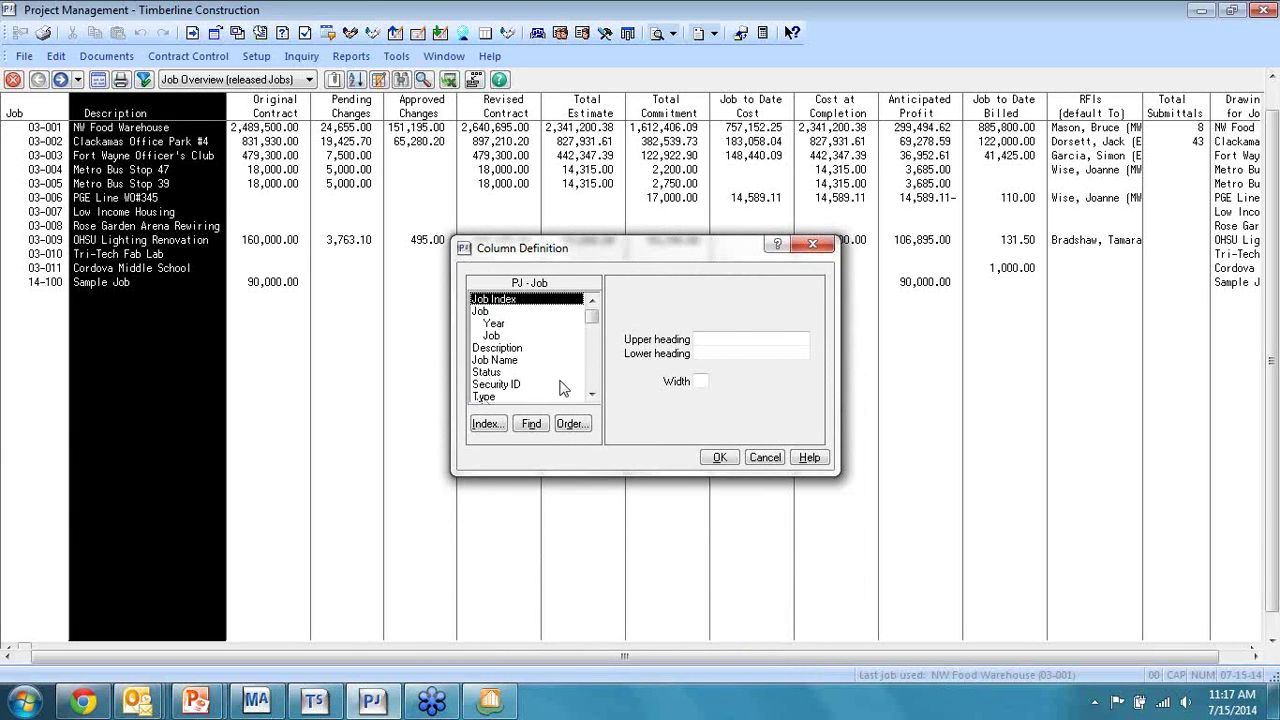
click(487, 372)
click(720, 457)
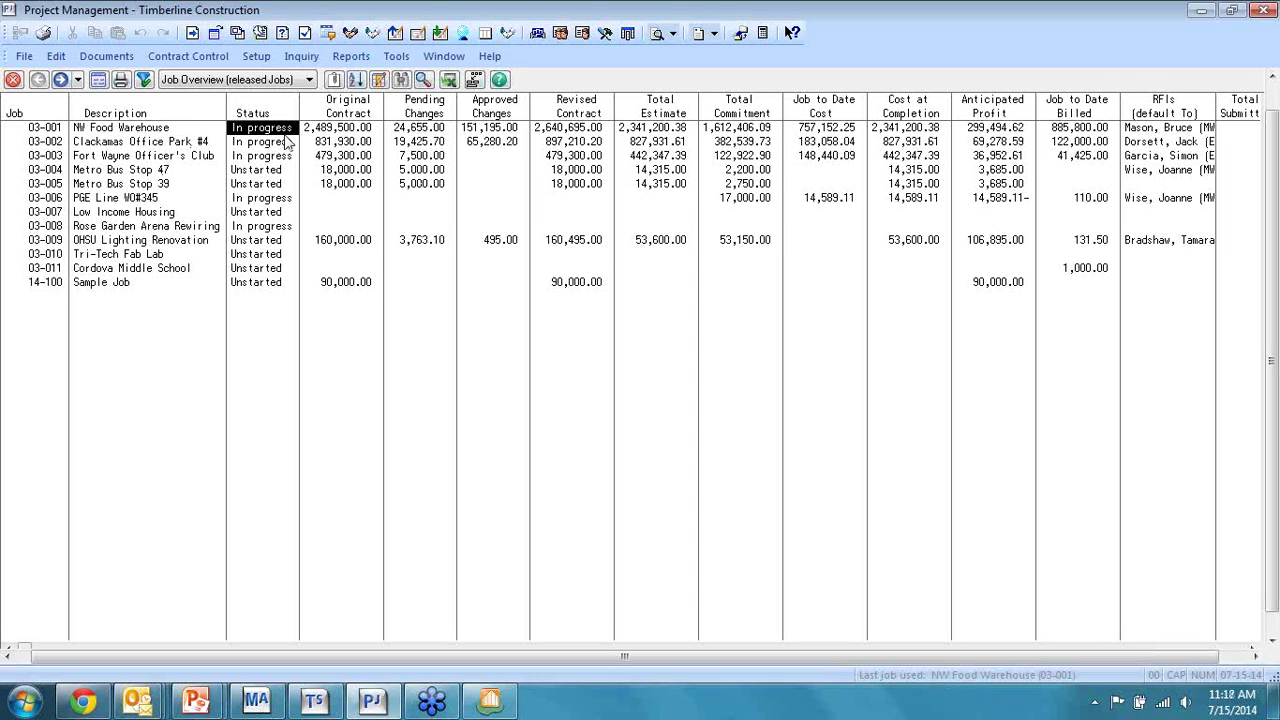
Drill into the NW Food Warehouse original contract amount to view its contract items, and return to the overview
key(Right)
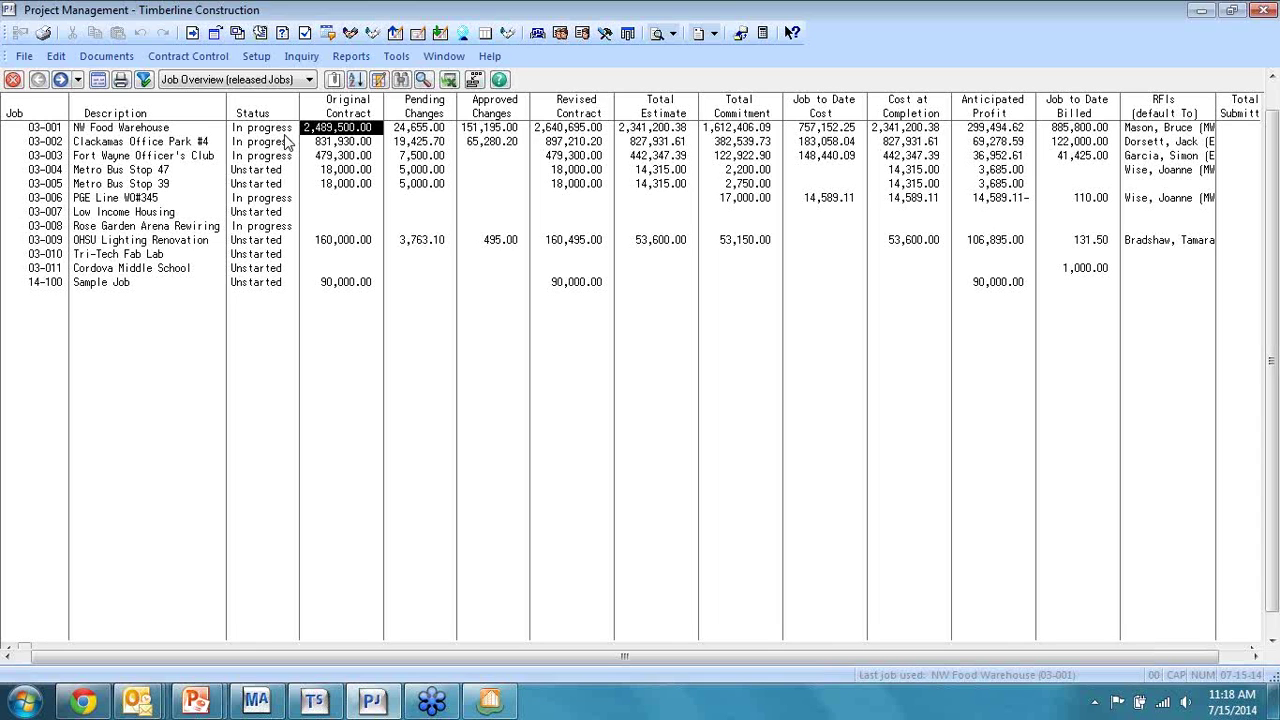
key(Return)
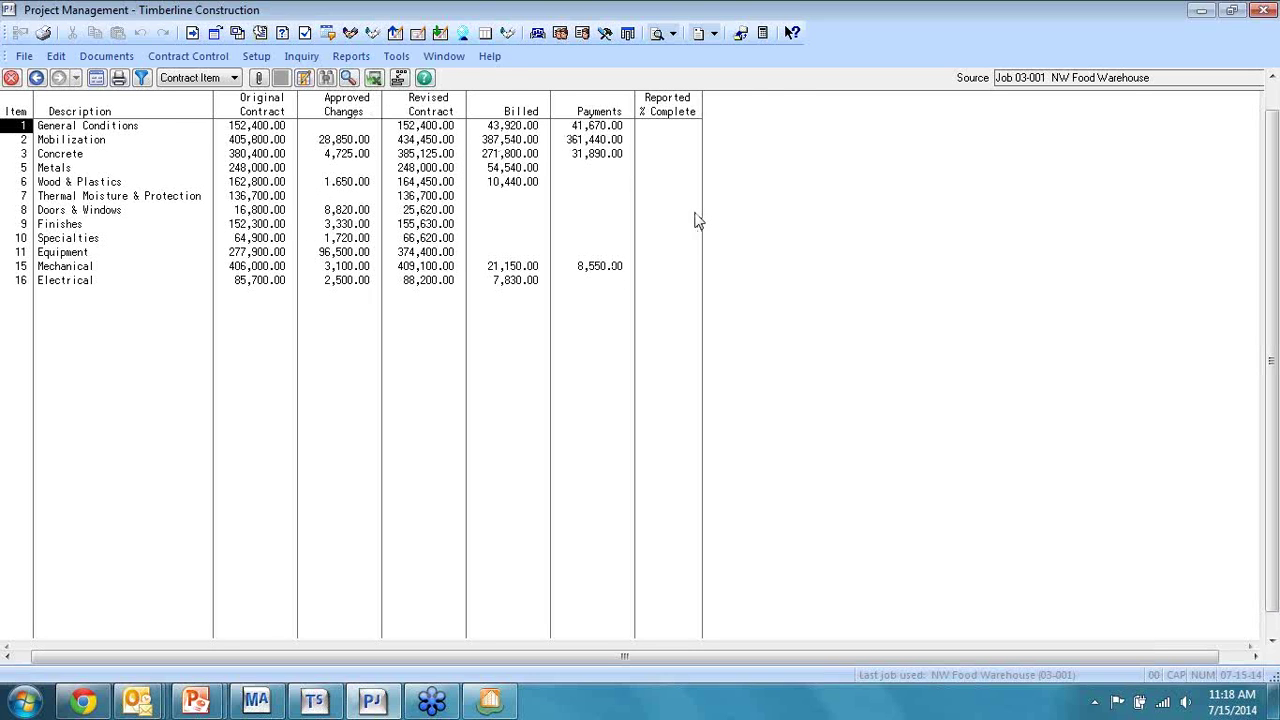
key(BackSpace)
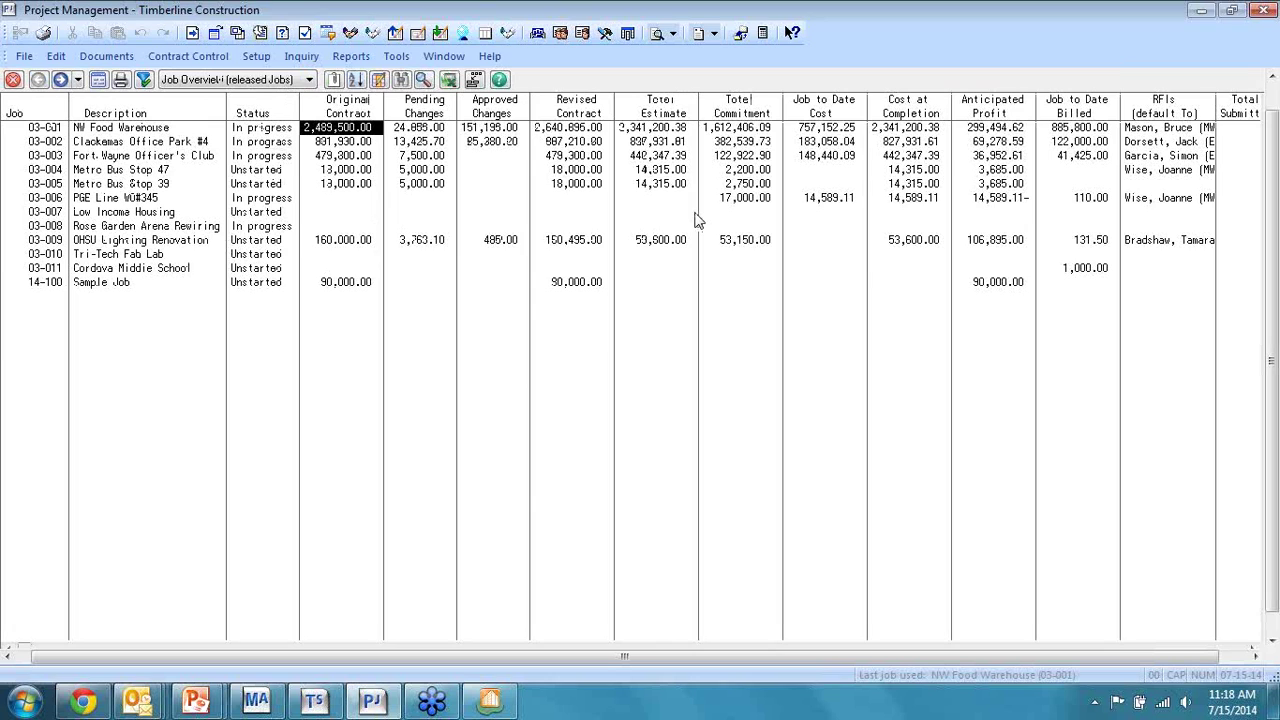
Drill into the pending changes of Clackamas Office Park #4 to view its change requests, and return to the overview
key(Right)
key(Down)
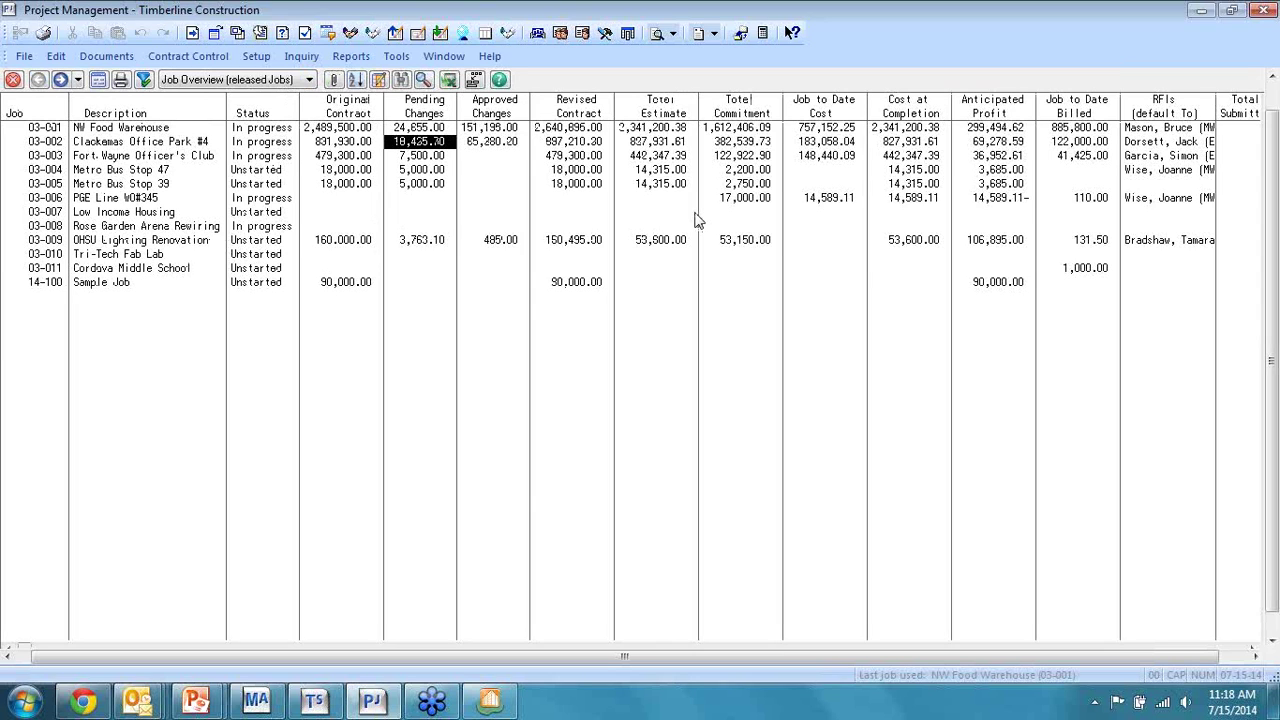
key(Return)
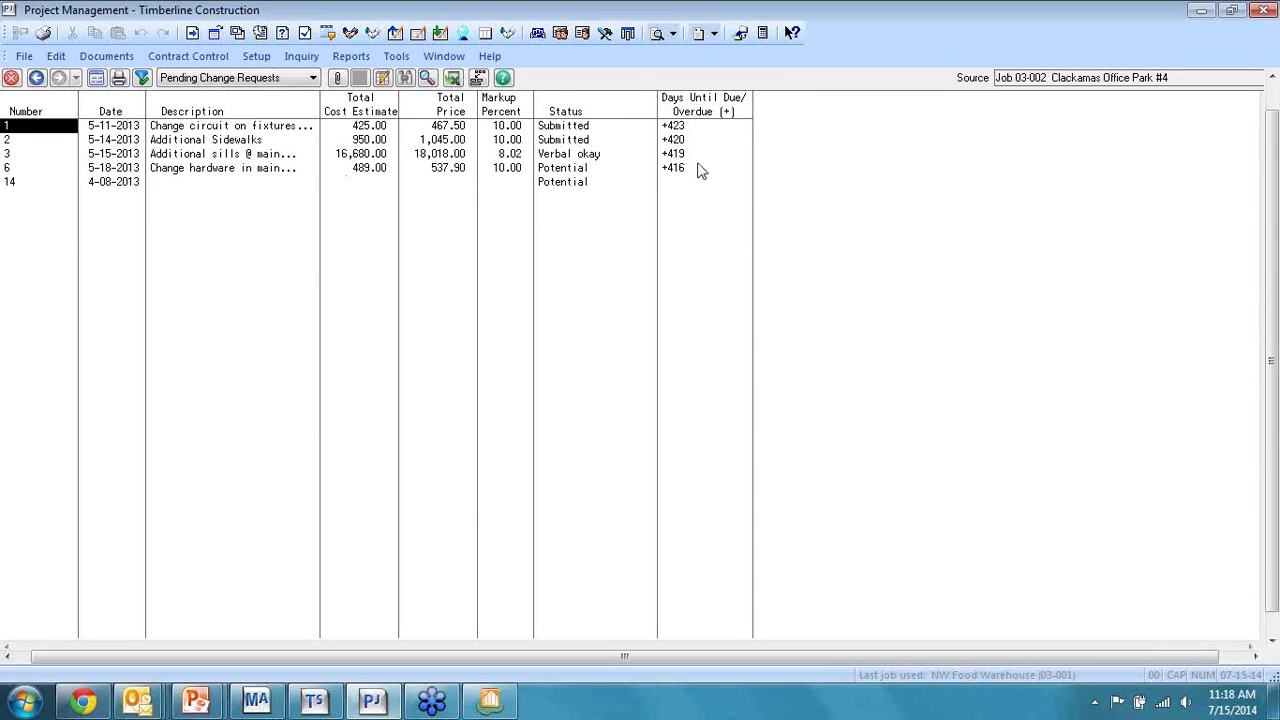
key(alt+Left)
Drill into the NW Food Warehouse total estimate to view the estimate spreadsheet, and return to the overview
key(Up)
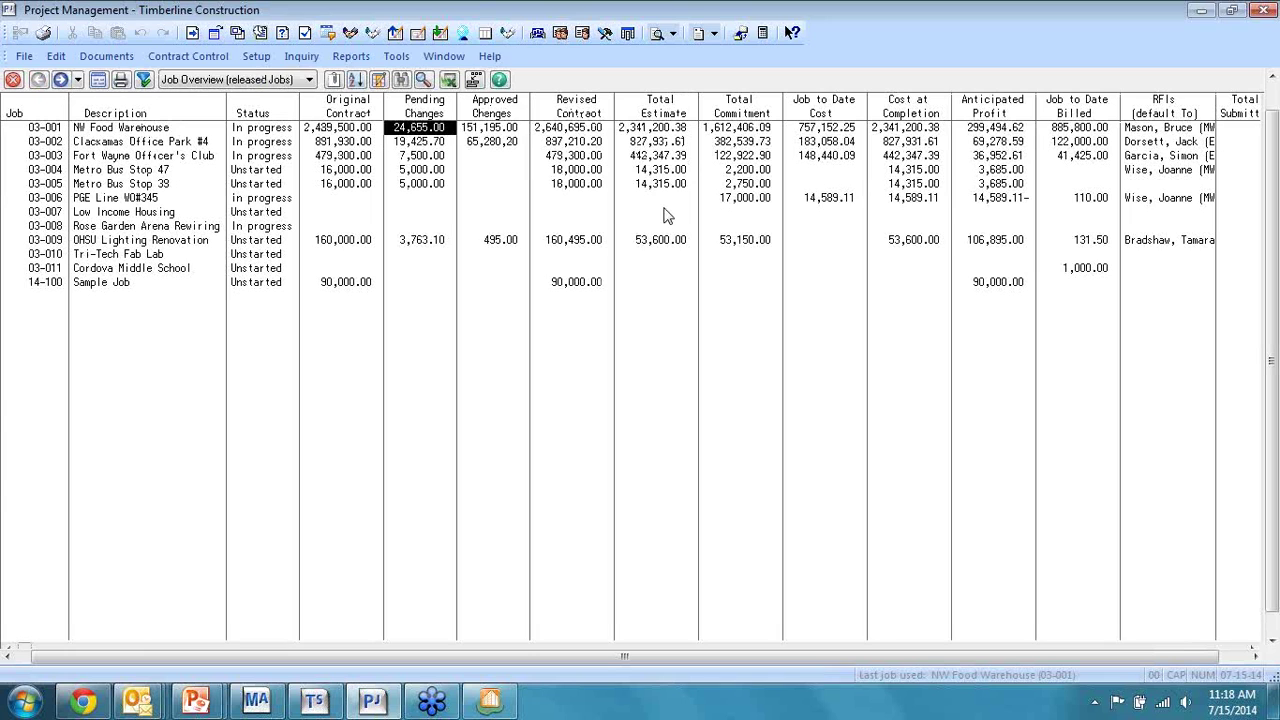
key(Right)
key(Right)
key(Right)
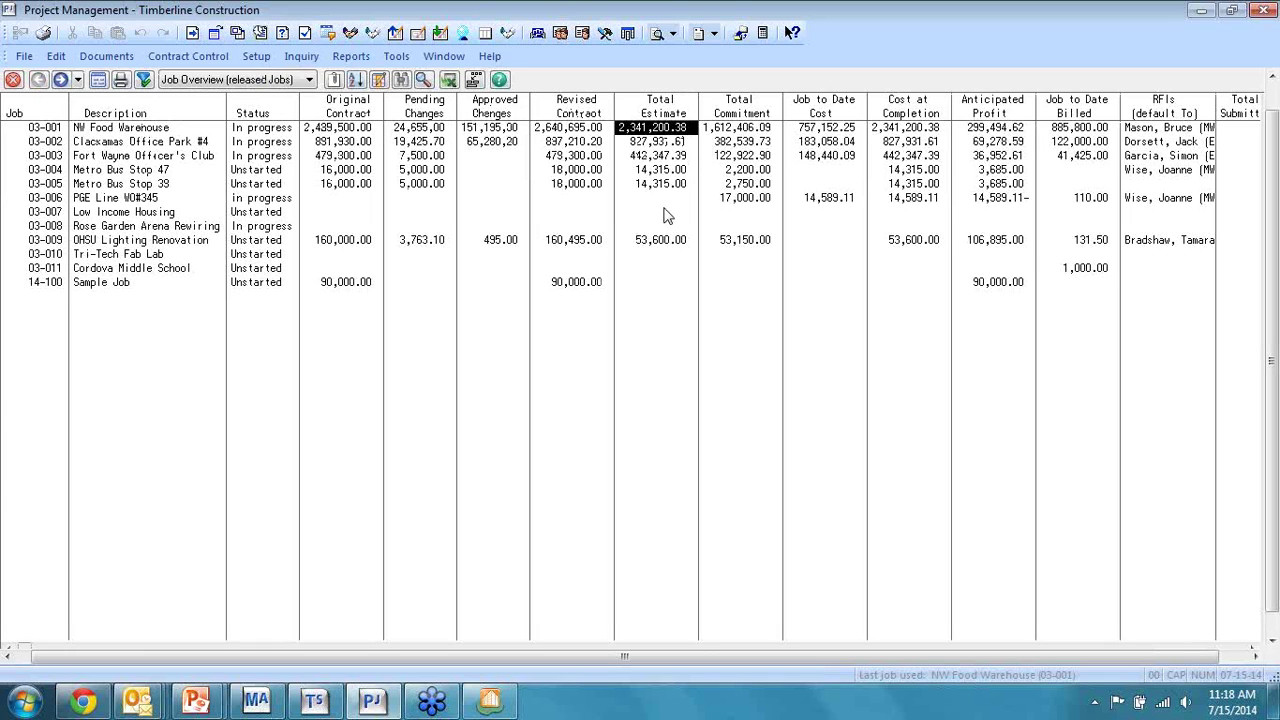
key(Return)
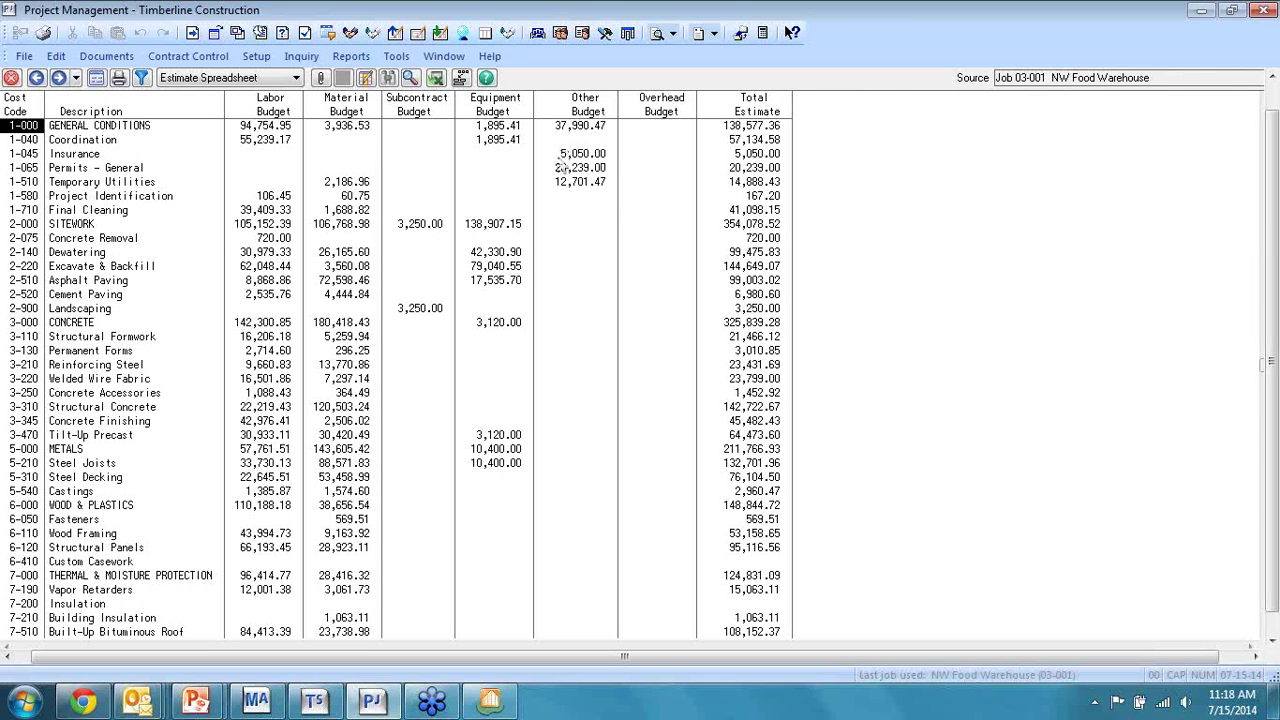
key(Escape)
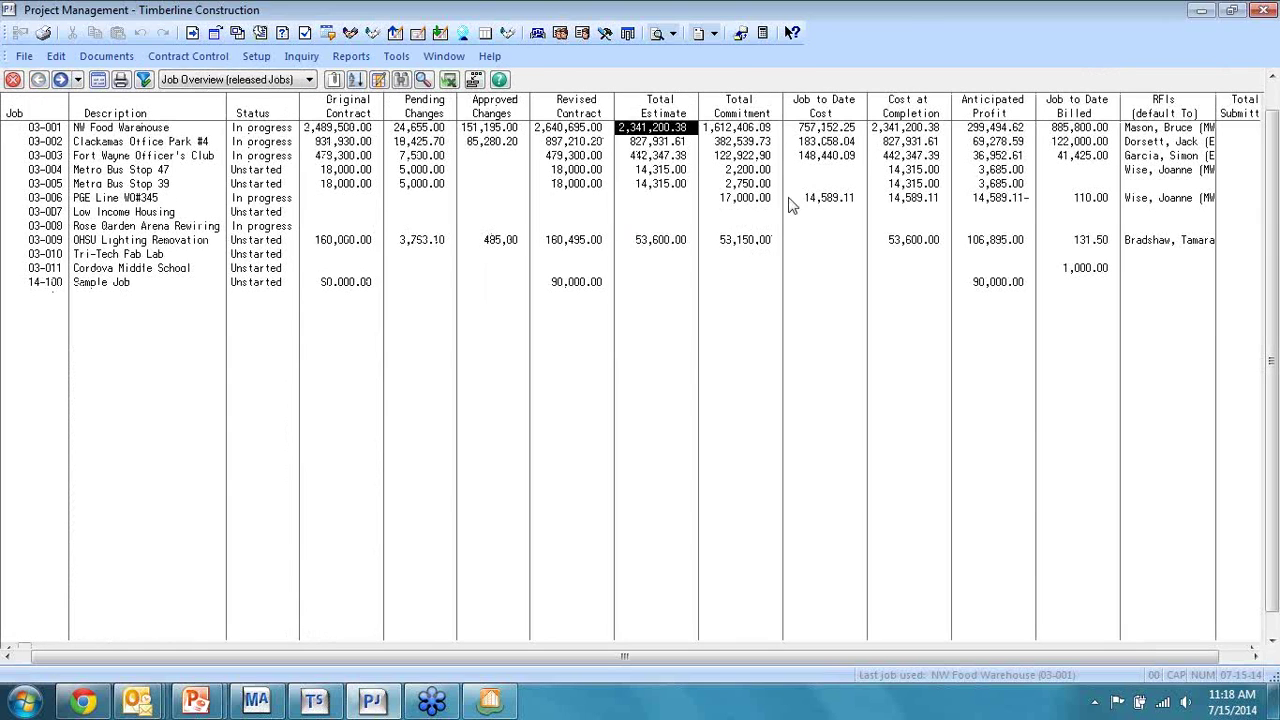
Drill into the NW Food Warehouse total commitment, and open the invoice distribution summary for the concrete and paving commitment
click(745, 128)
key(Return)
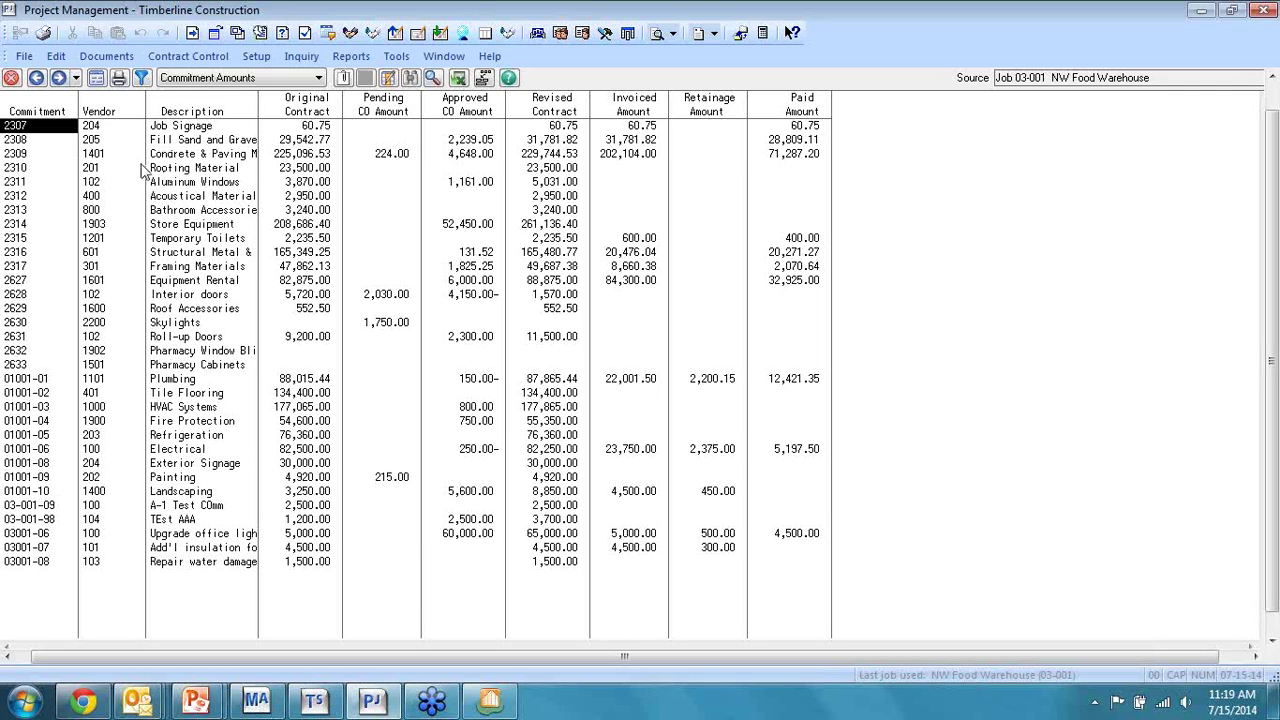
click(220, 160)
double_click(221, 161)
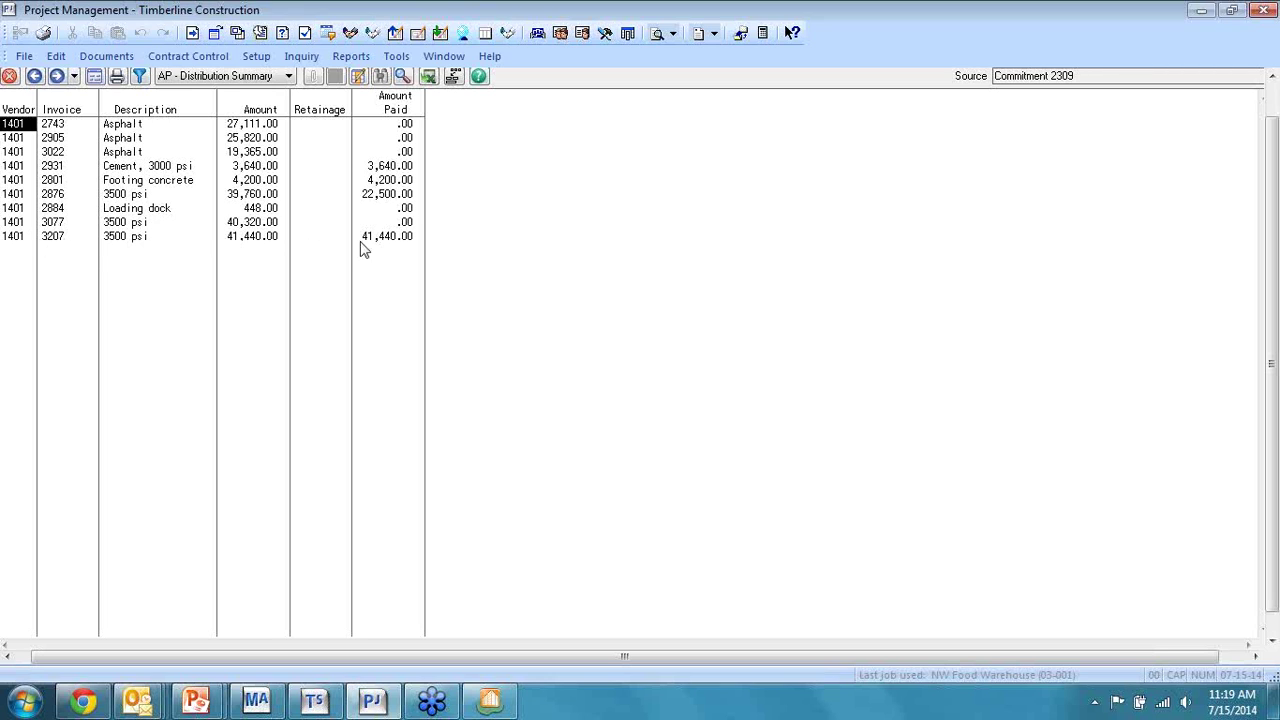
View the payment distribution for the last 3500 psi invoice, and return to the distribution summary
click(143, 240)
double_click(143, 240)
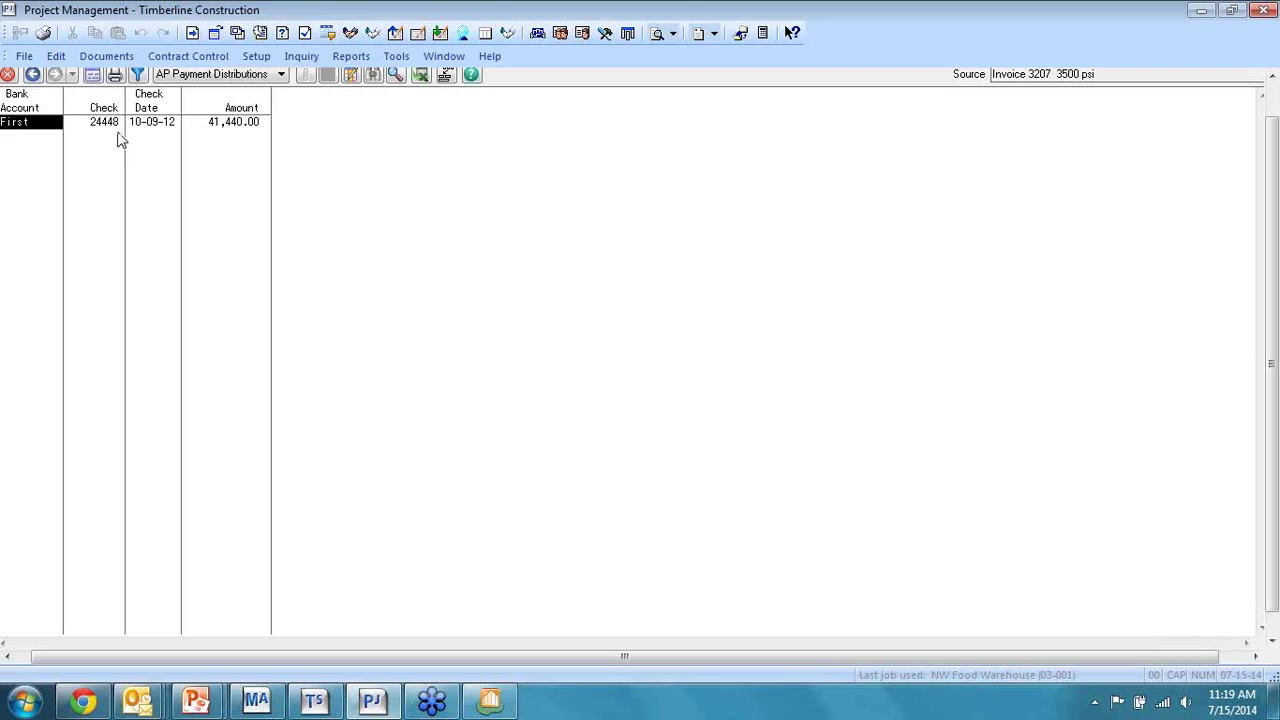
key(alt+Left)
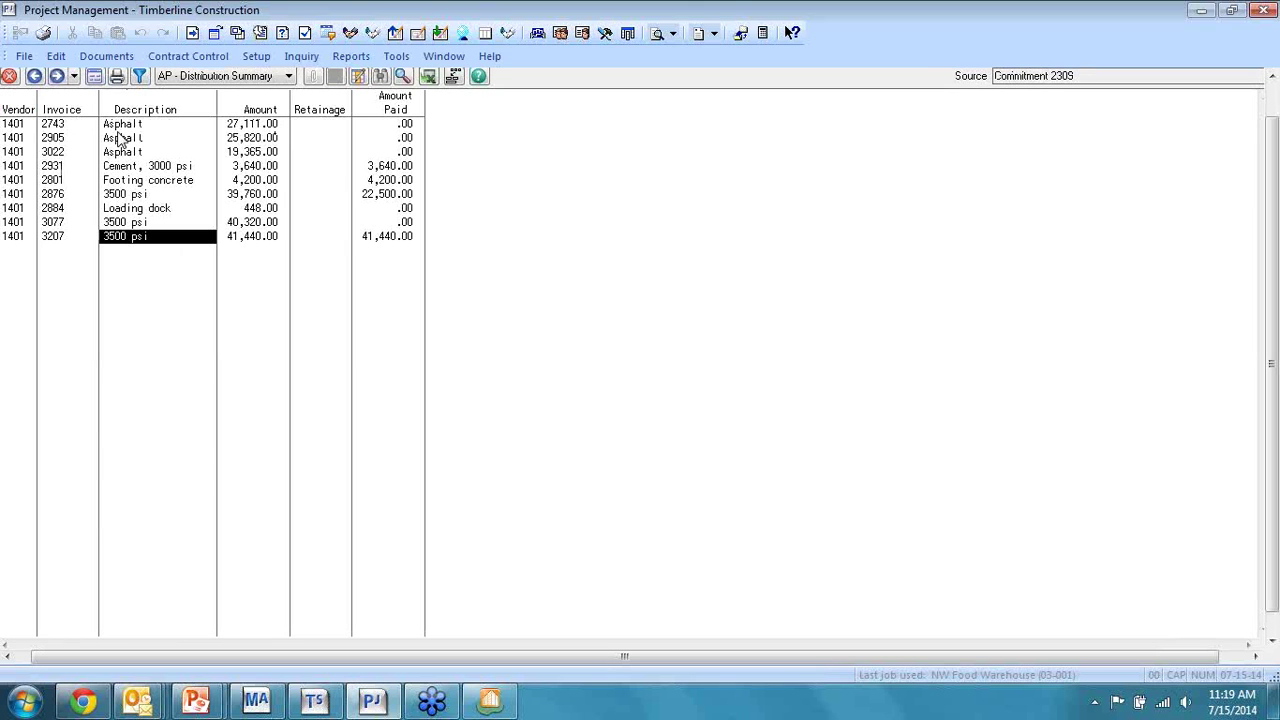
Add the AP Vendor Name as a column after Vendor in the NW Food Warehouse commitment amounts, and return to the job overview
key(alt+Left)
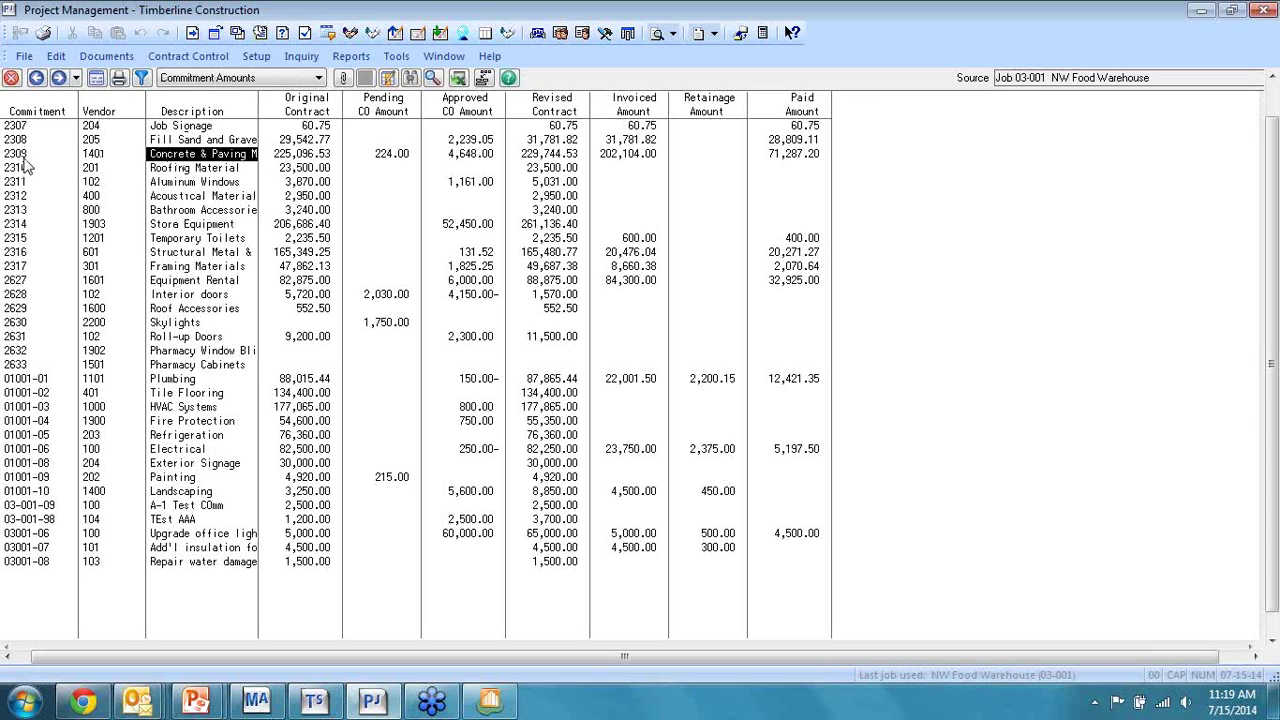
double_click(135, 110)
click(590, 603)
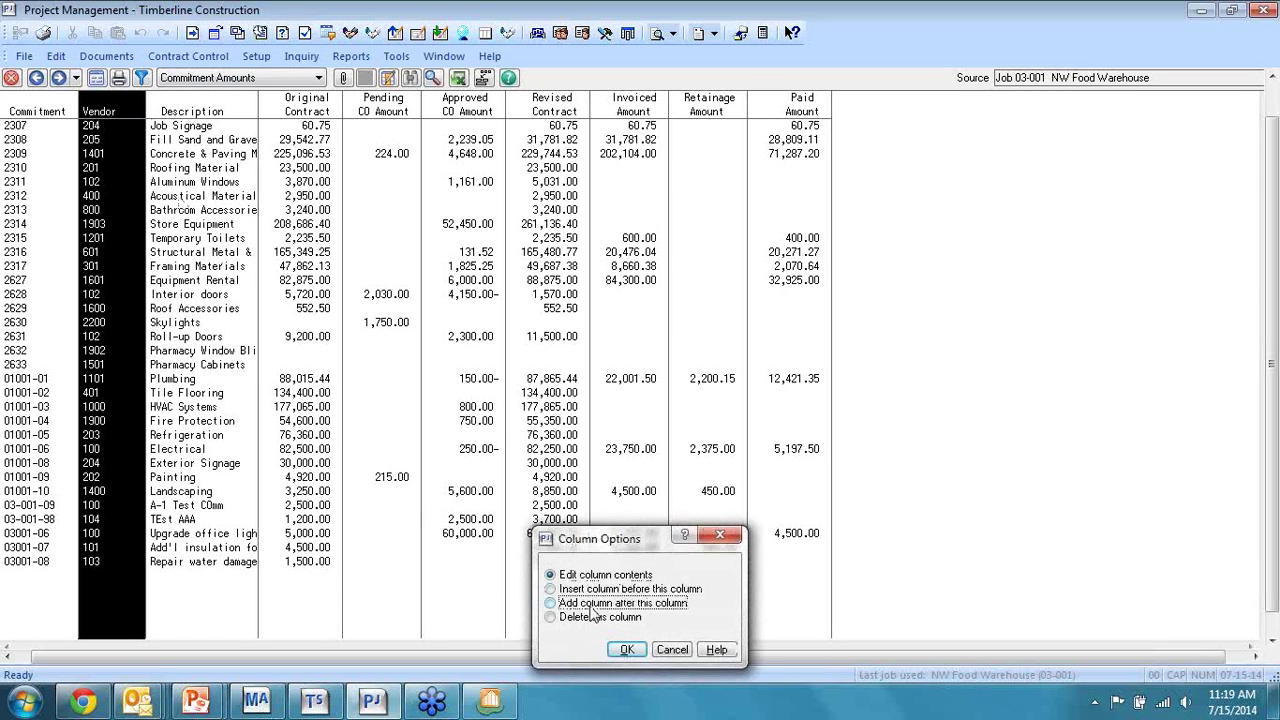
click(627, 650)
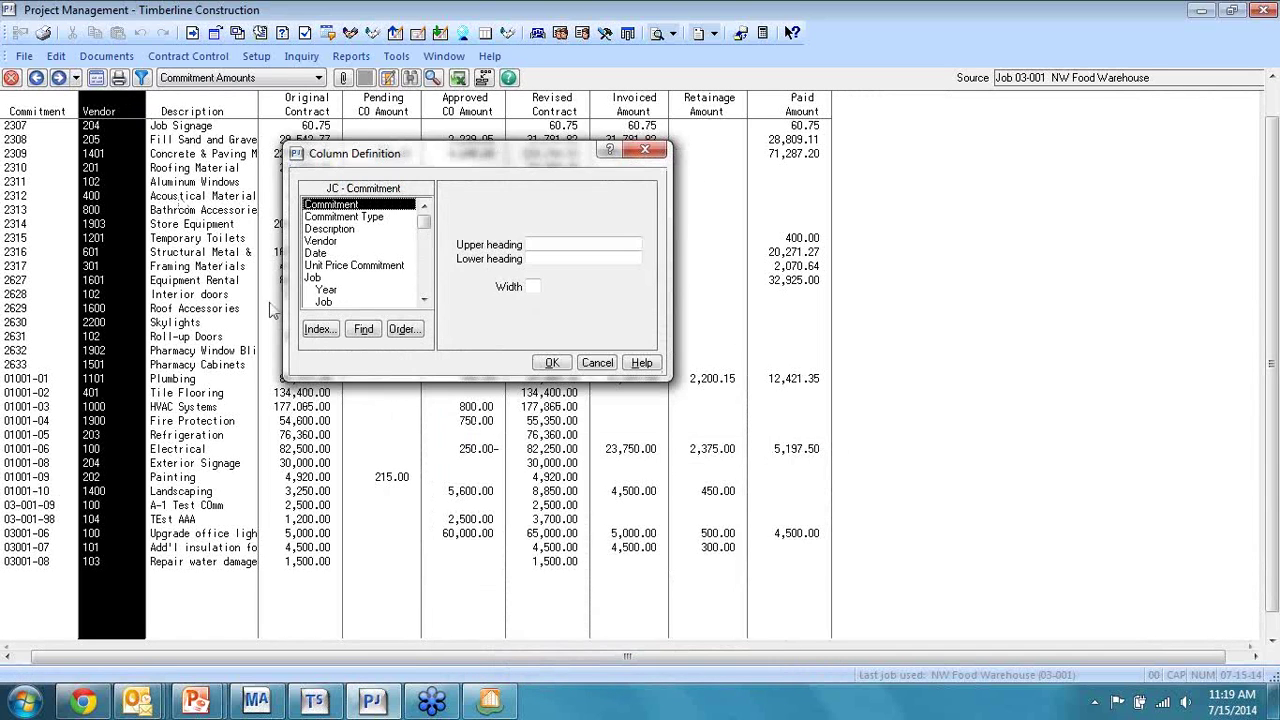
click(318, 329)
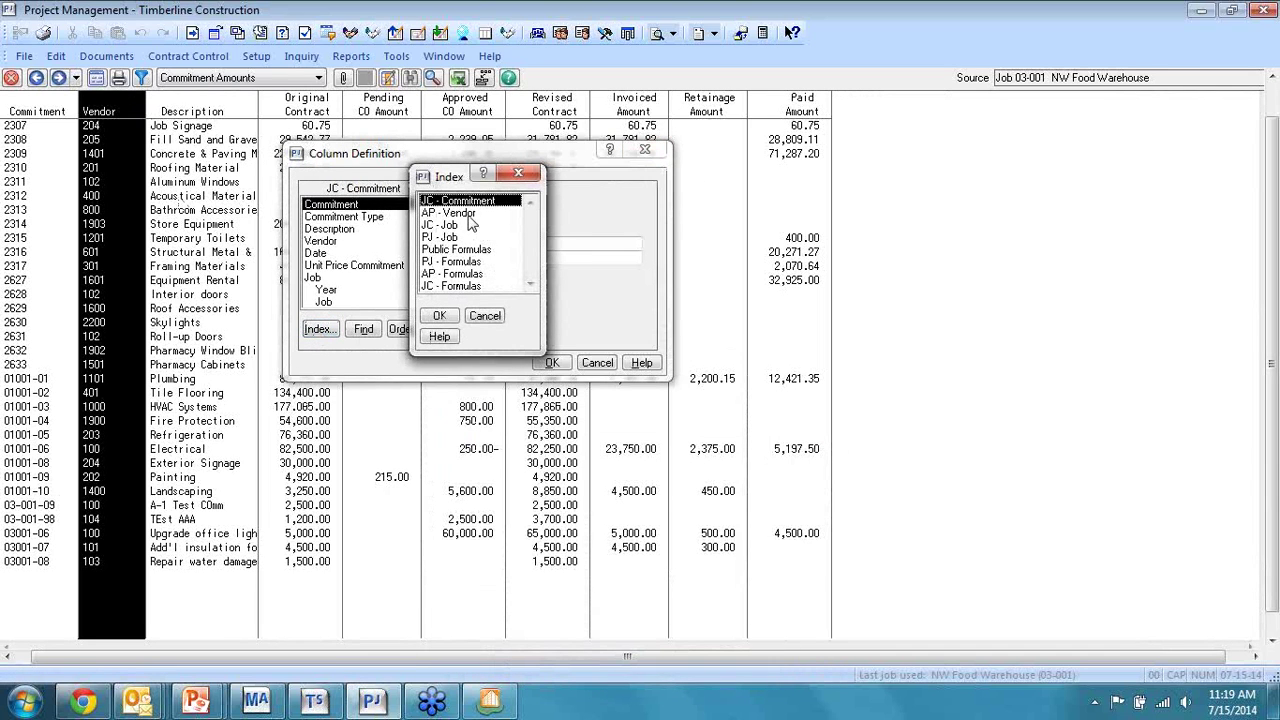
click(448, 213)
click(439, 315)
click(318, 217)
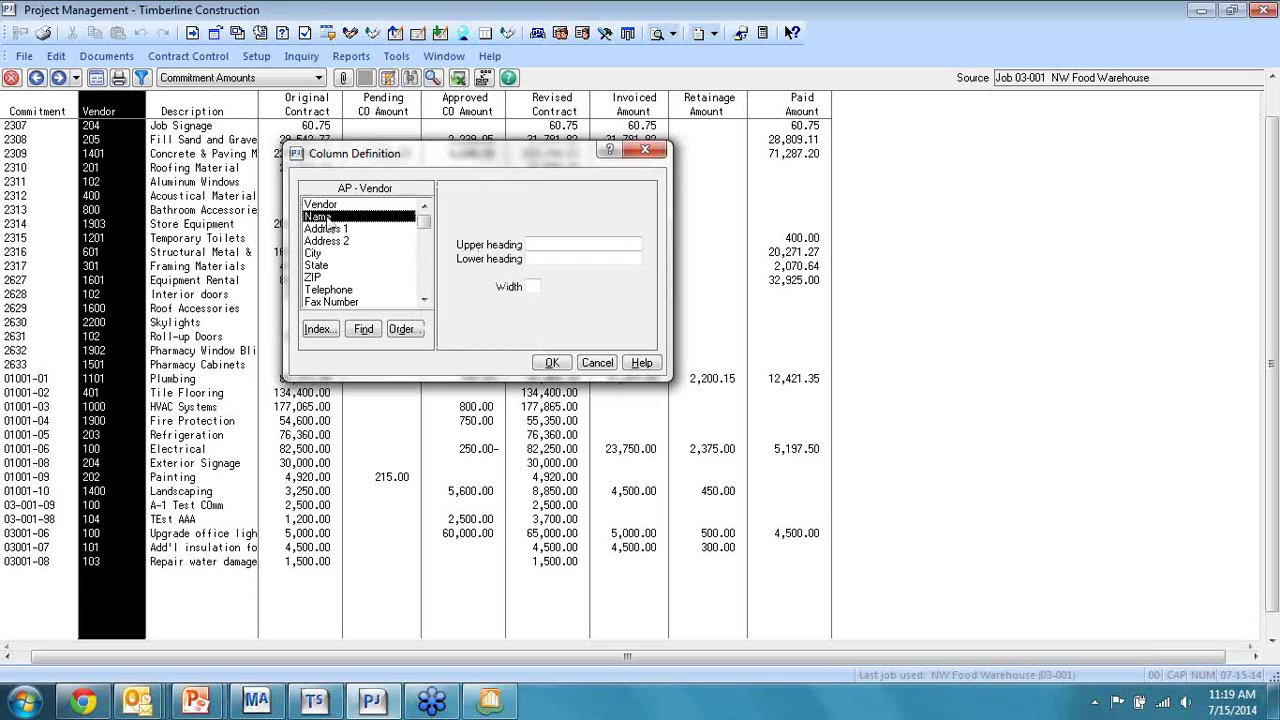
click(555, 364)
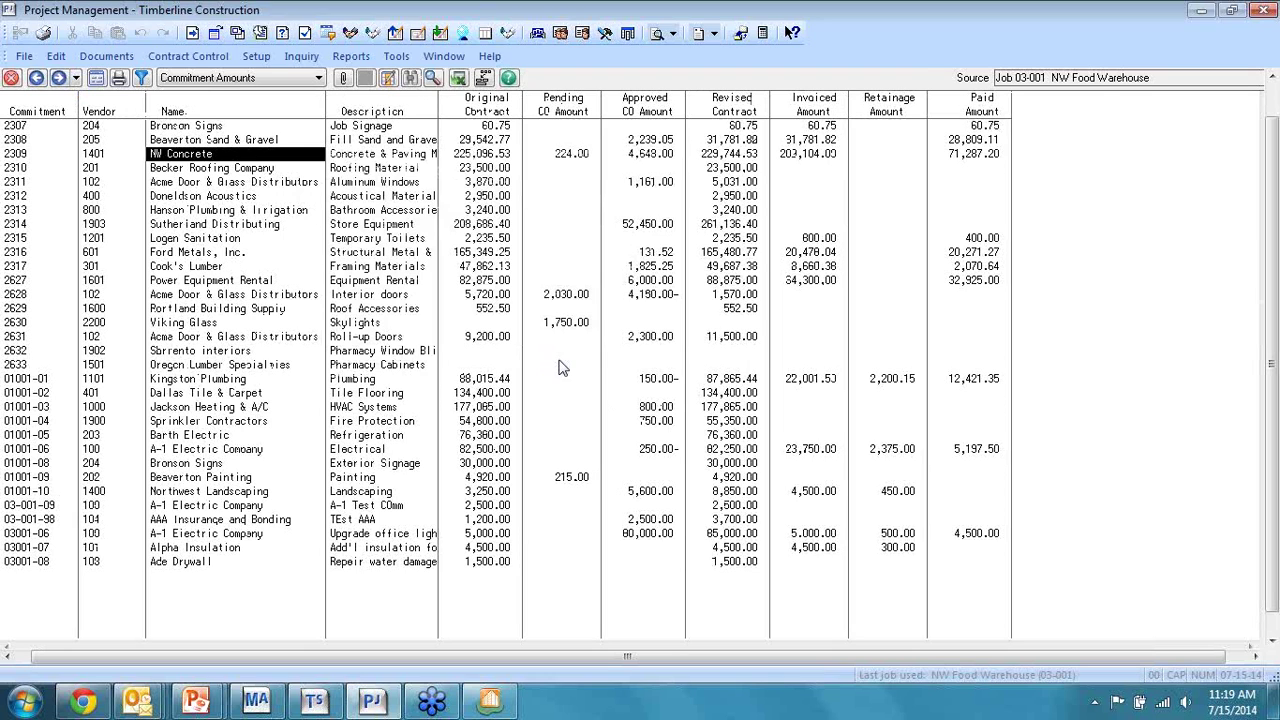
right_click(562, 368)
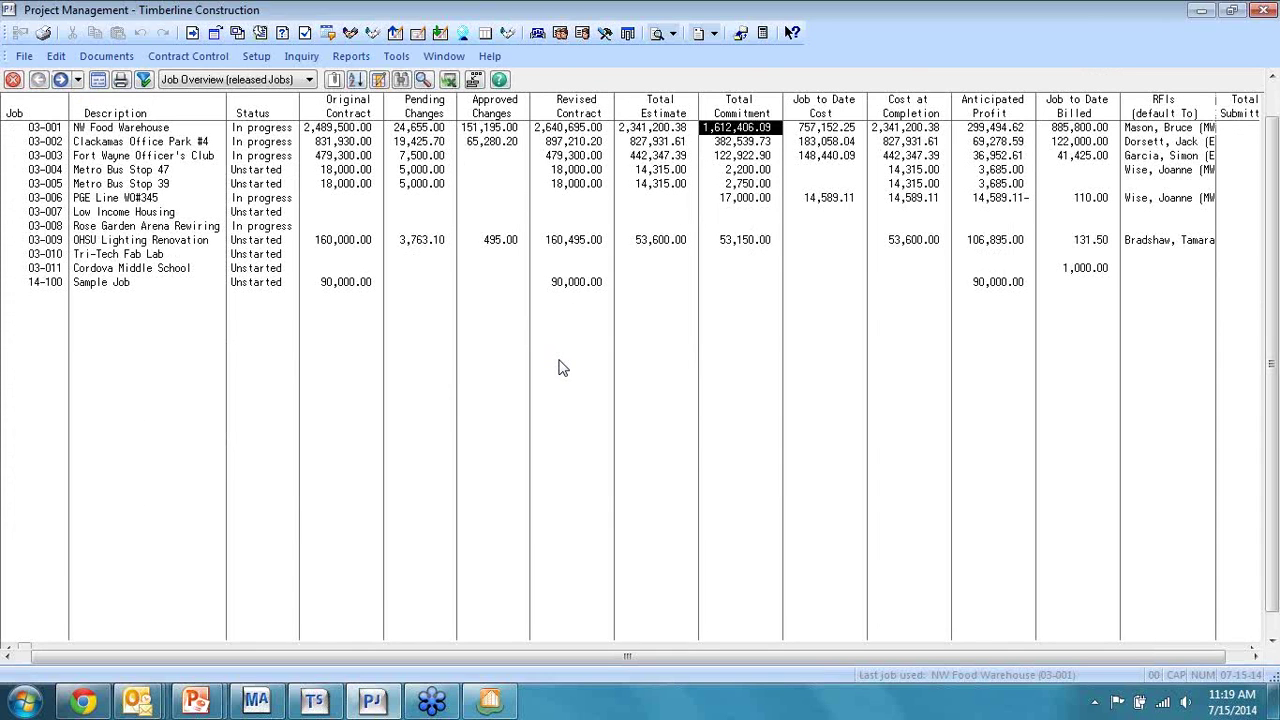
Check the NW Food Warehouse job to date cost, and look through the remaining overview columns up to Transmittals
double_click(818, 128)
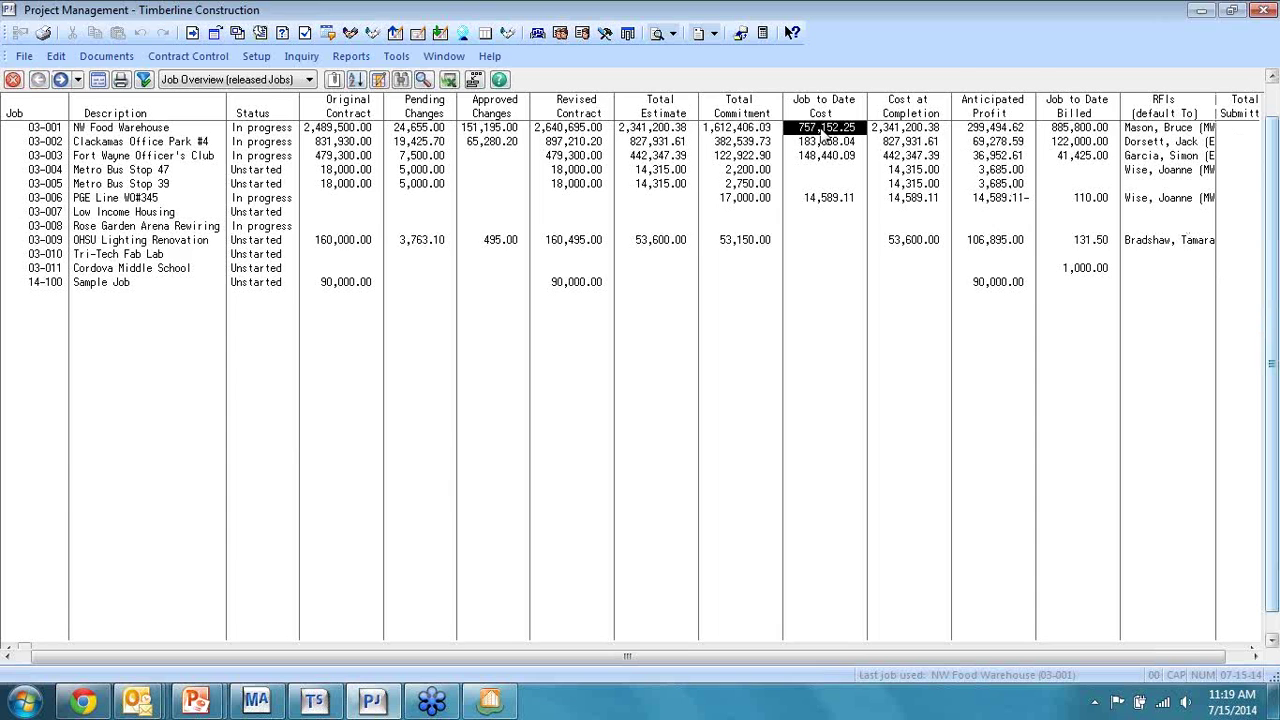
right_click(820, 136)
key(Right)
key(Right)
key(Right)
key(Right)
key(Right)
key(Right)
key(Right)
key(Right)
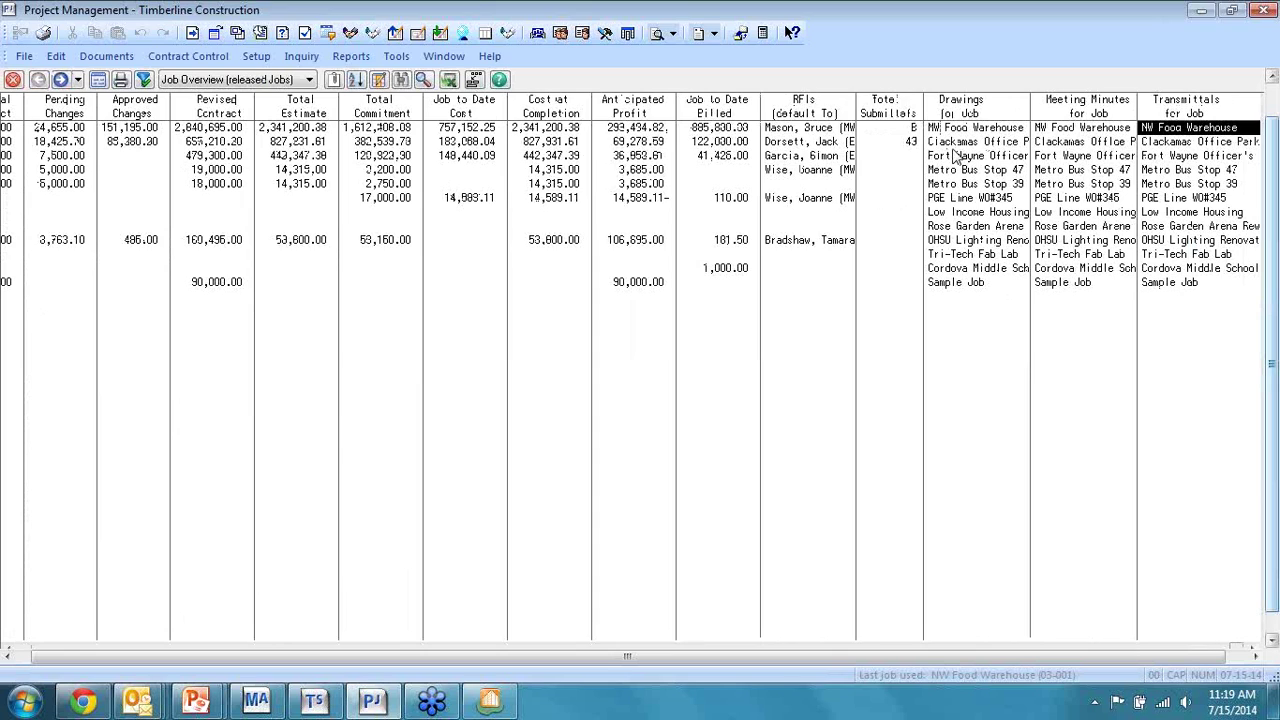
Drill into the NW Food Warehouse RFIs to view the RFI dates, and return to the overview
key(Left)
key(Left)
key(Left)
key(Left)
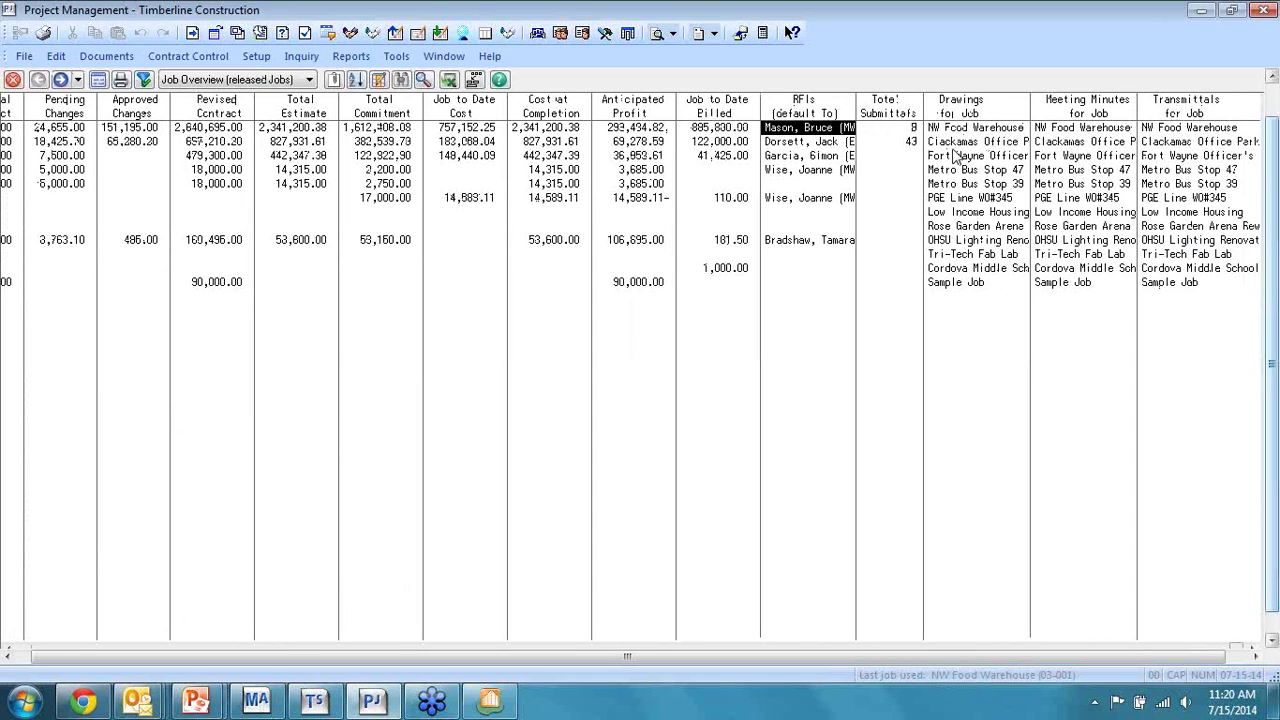
key(Return)
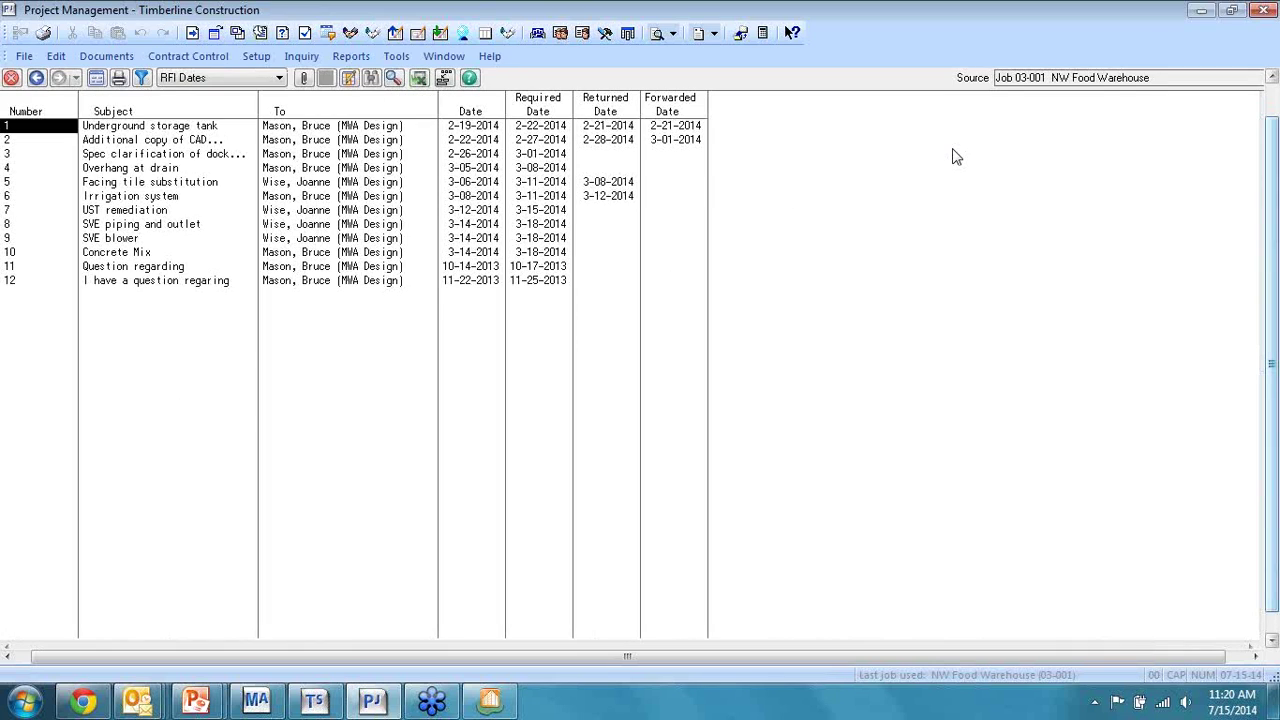
key(Escape)
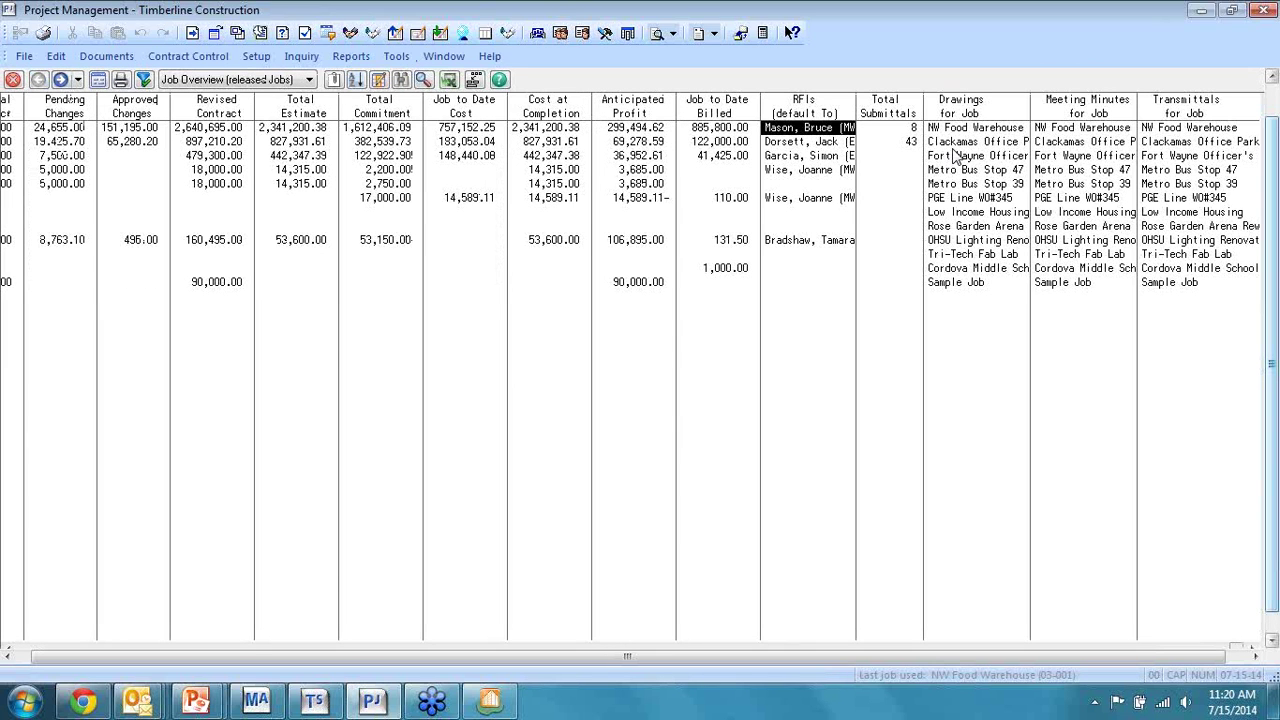
Drill into the NW Food Warehouse total estimate and export its estimate spreadsheet to Excel
key(Left)
key(Left)
key(Left)
key(Left)
key(Left)
key(Left)
key(Left)
key(Left)
key(Left)
key(Left)
key(Left)
key(Left)
key(Left)
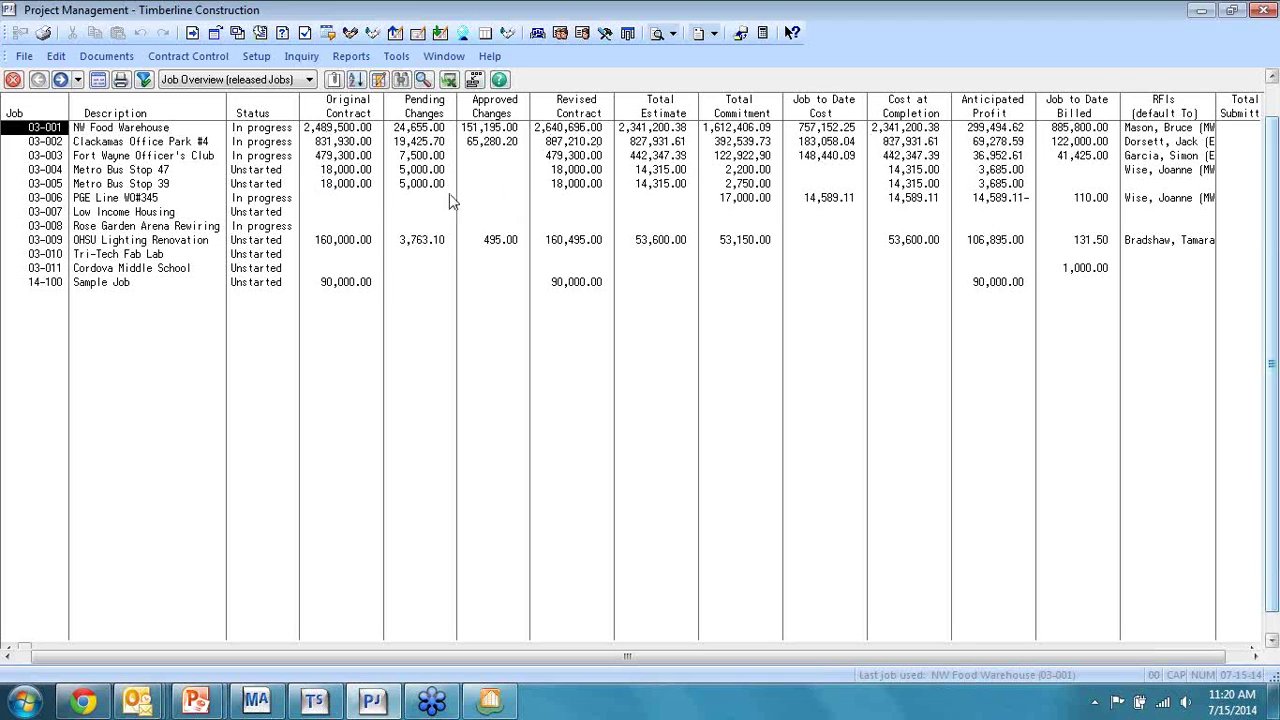
double_click(672, 129)
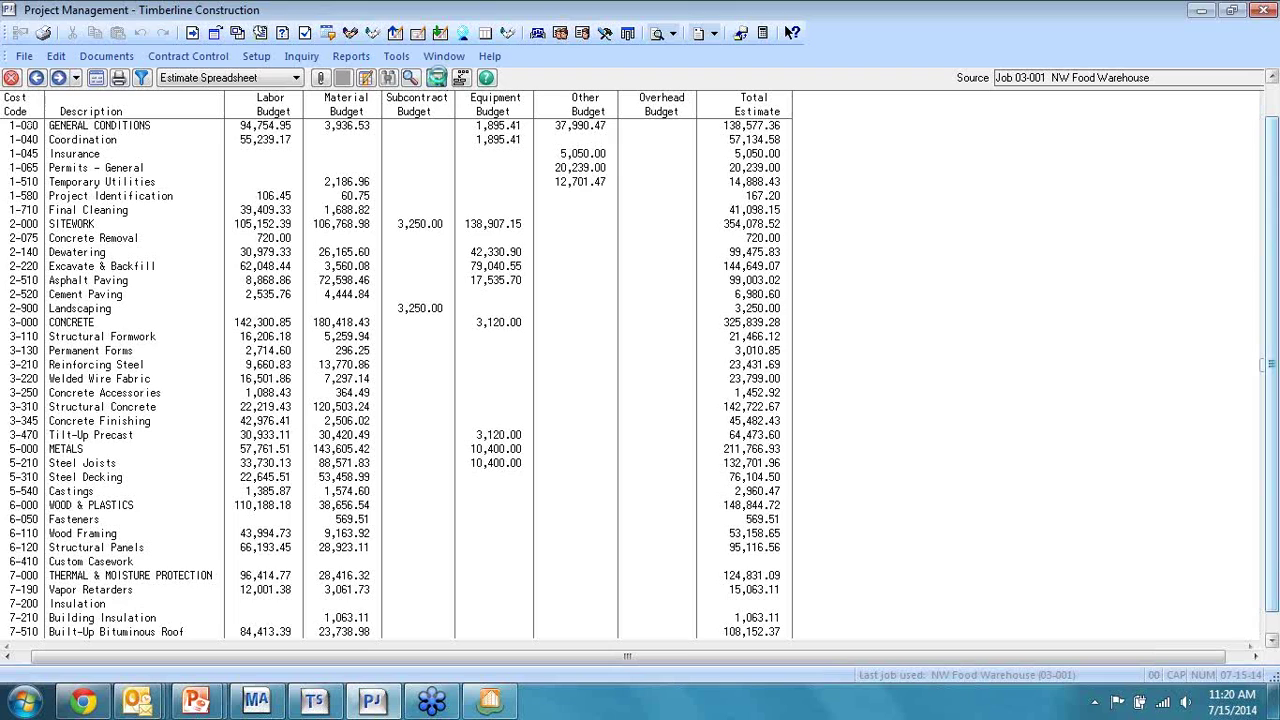
click(437, 79)
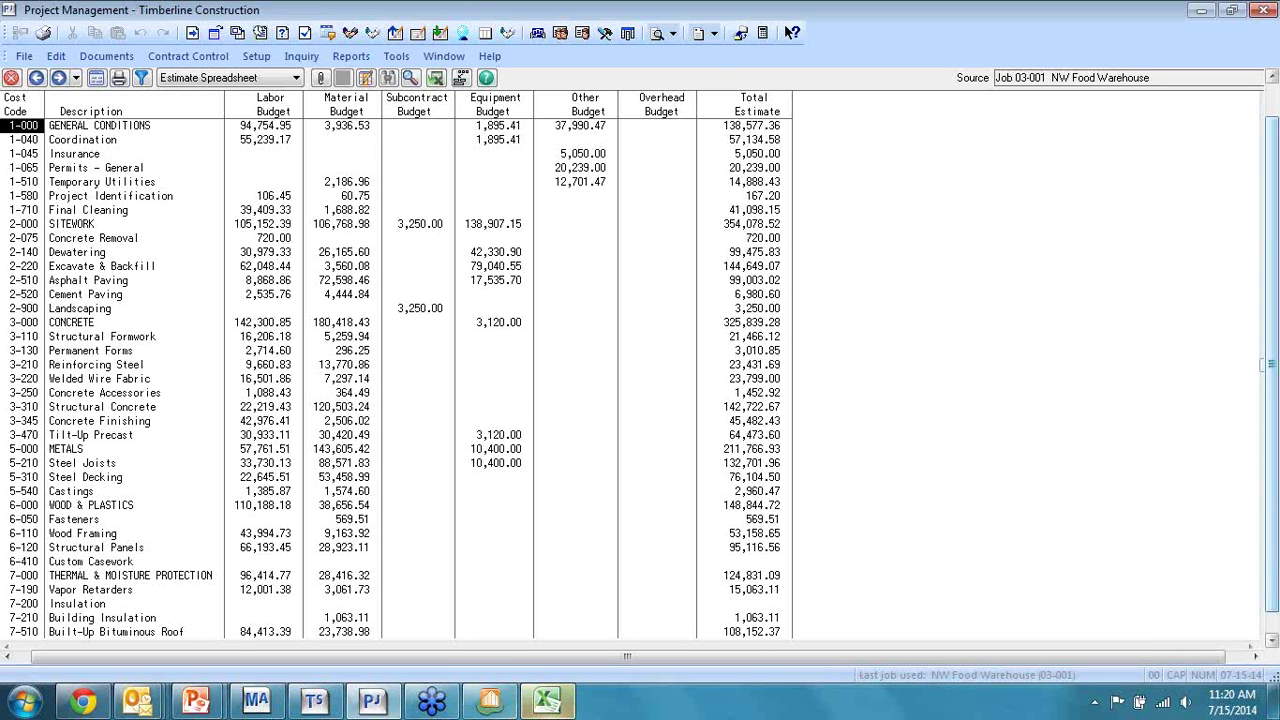
Switch to Excel to review the exported estimate, close the workbook, and go back to the job overview in Project Management
click(548, 703)
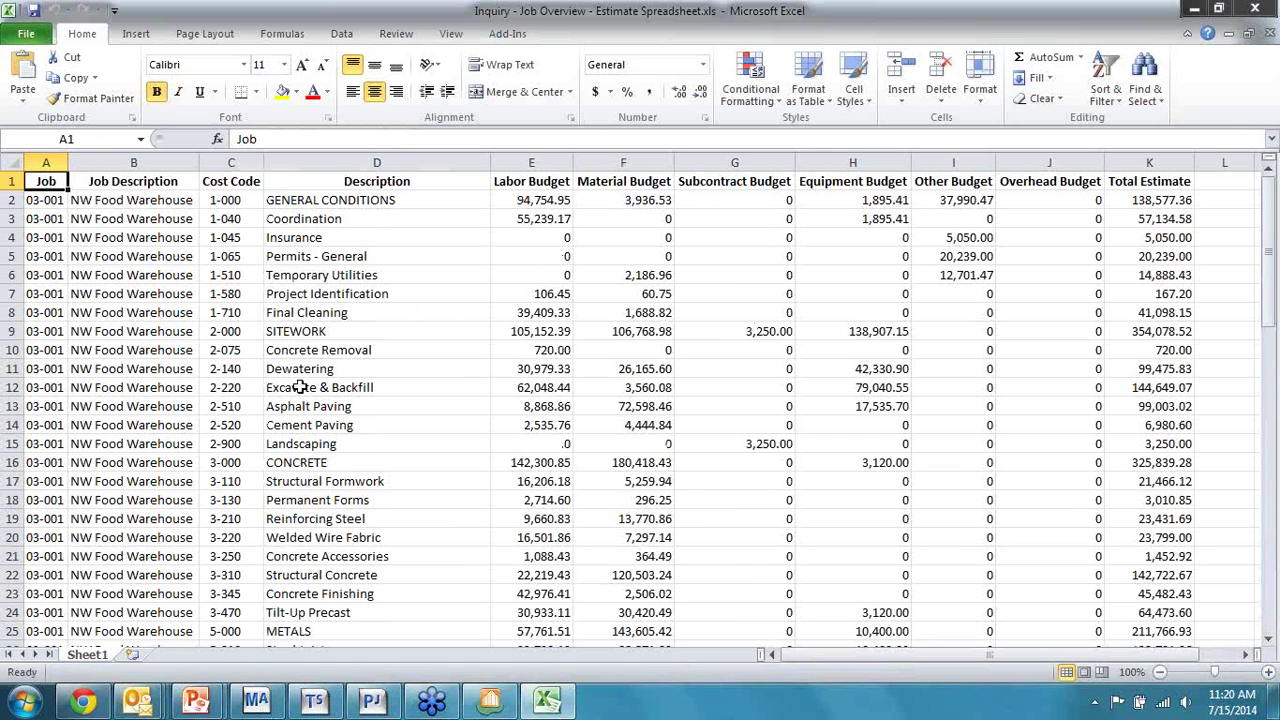
mouse_move(828, 644)
mouse_down()
mouse_move(840, 646)
mouse_move(806, 636)
mouse_up()
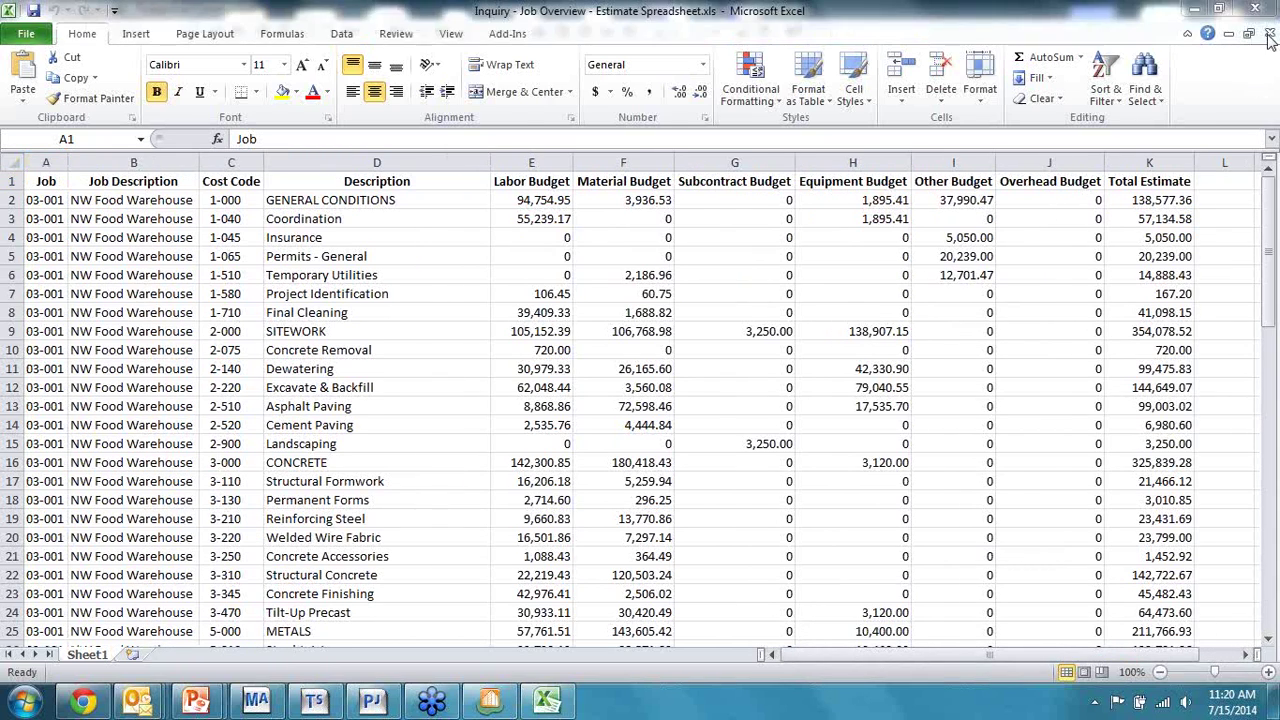
click(1271, 35)
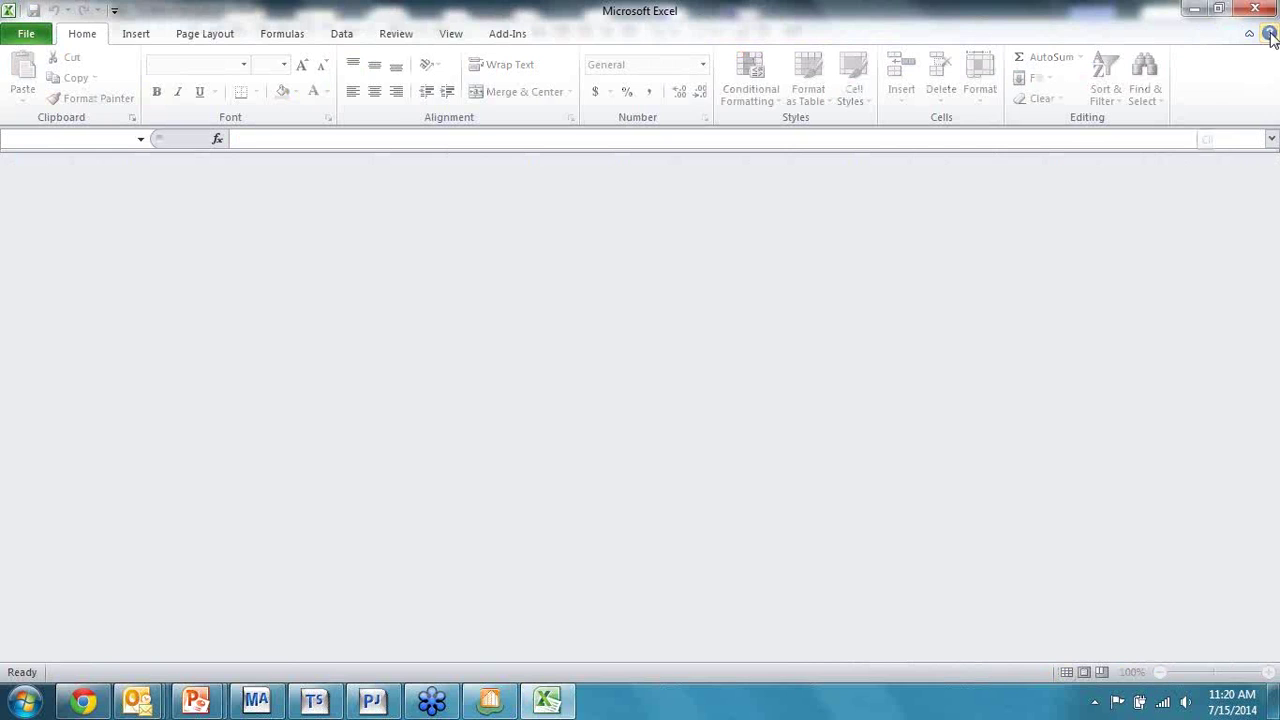
click(1195, 12)
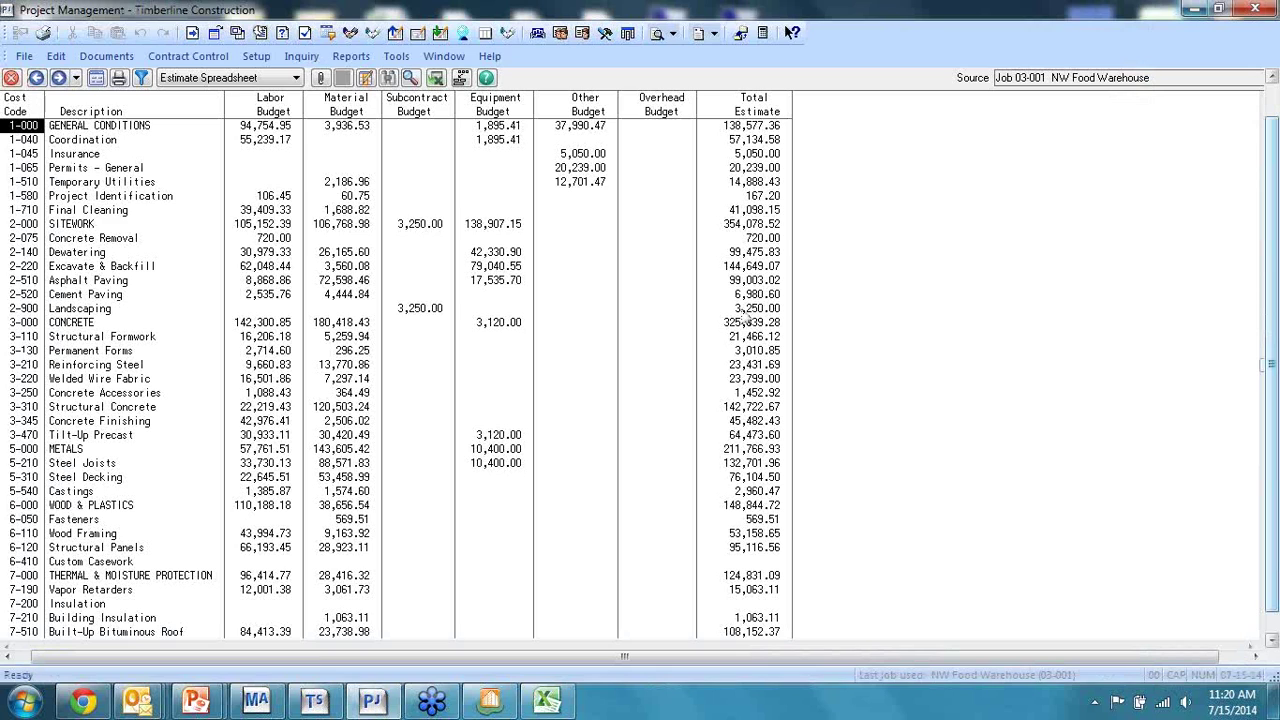
right_click(532, 331)
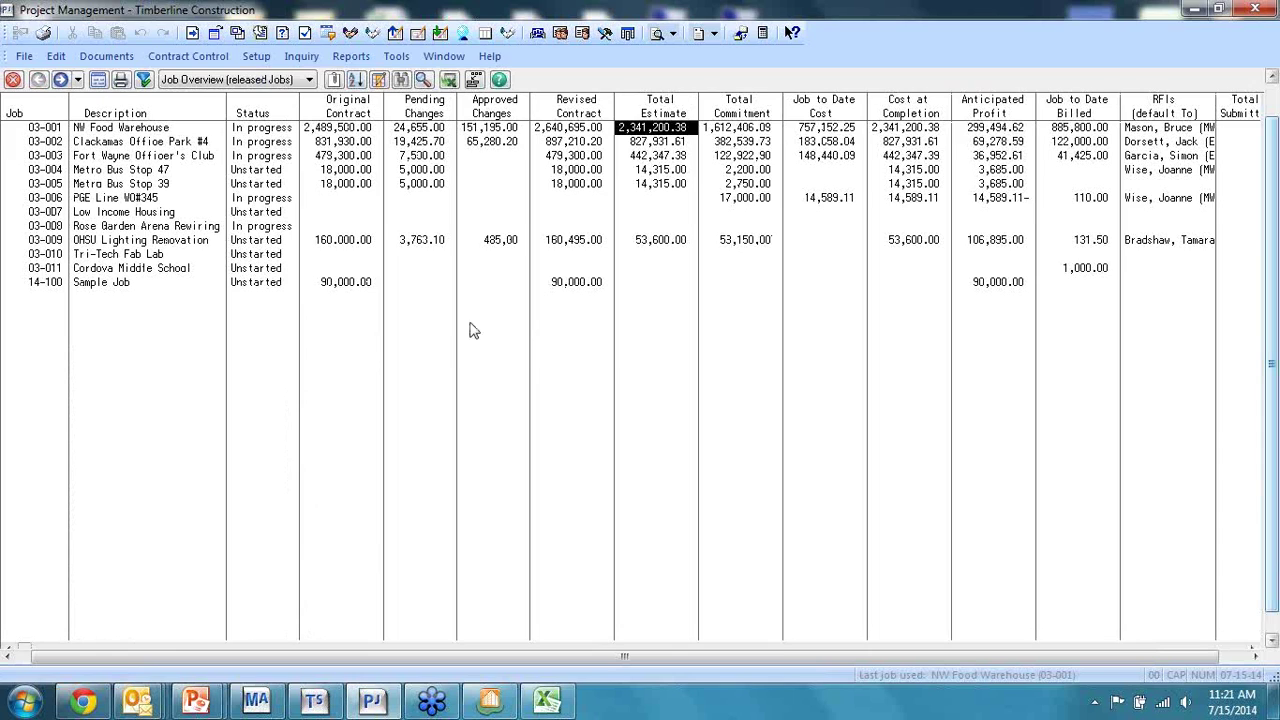
Switch the inquiry to Job Changes to view contract changes by job, and close the inquiry
click(310, 80)
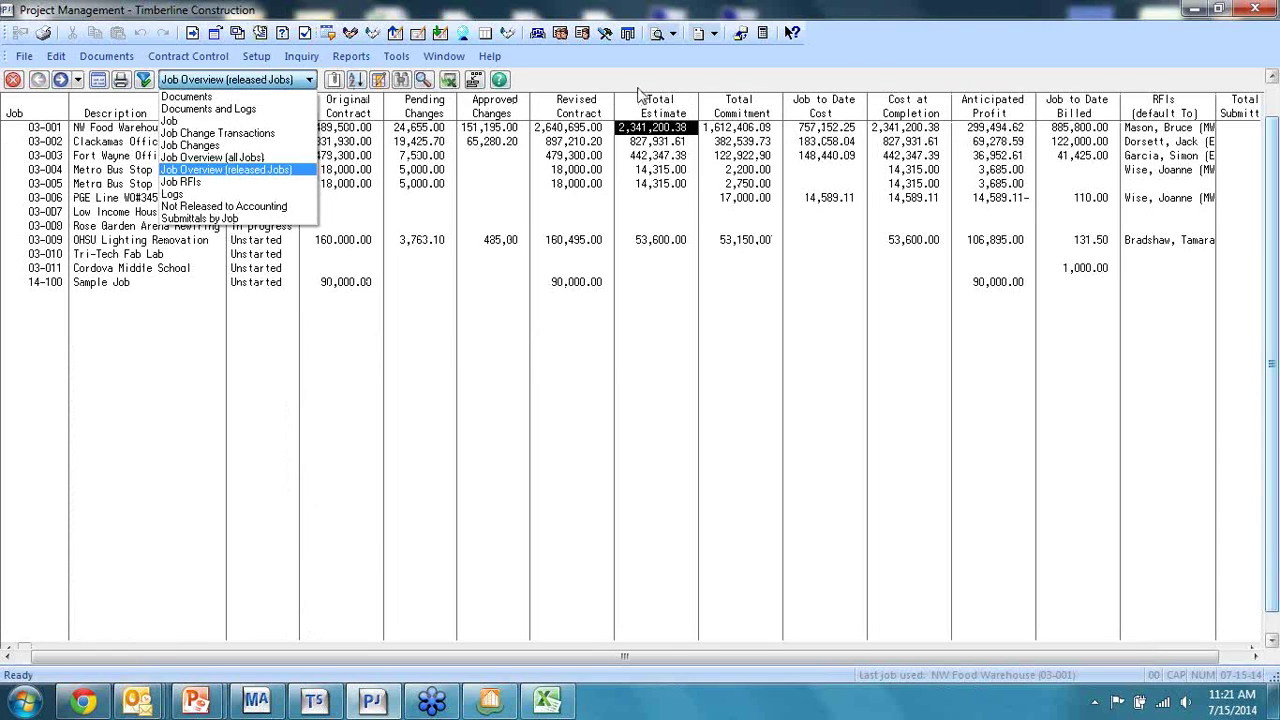
click(229, 146)
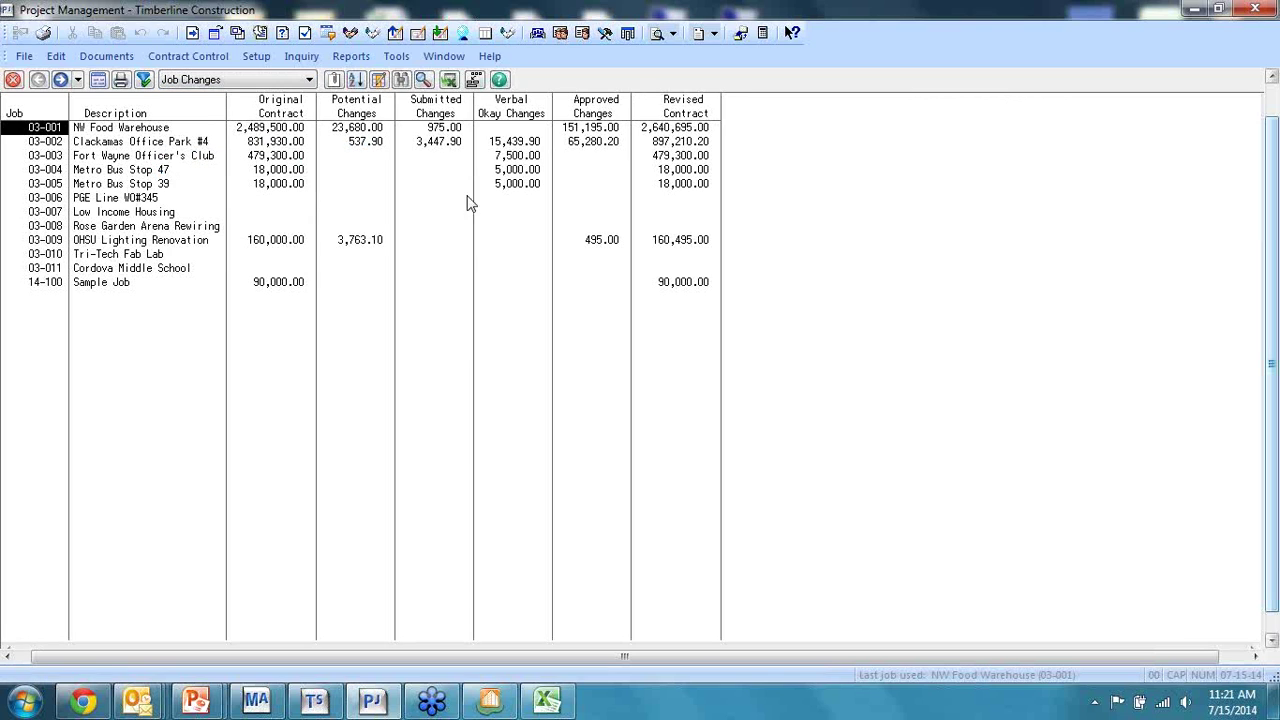
click(13, 82)
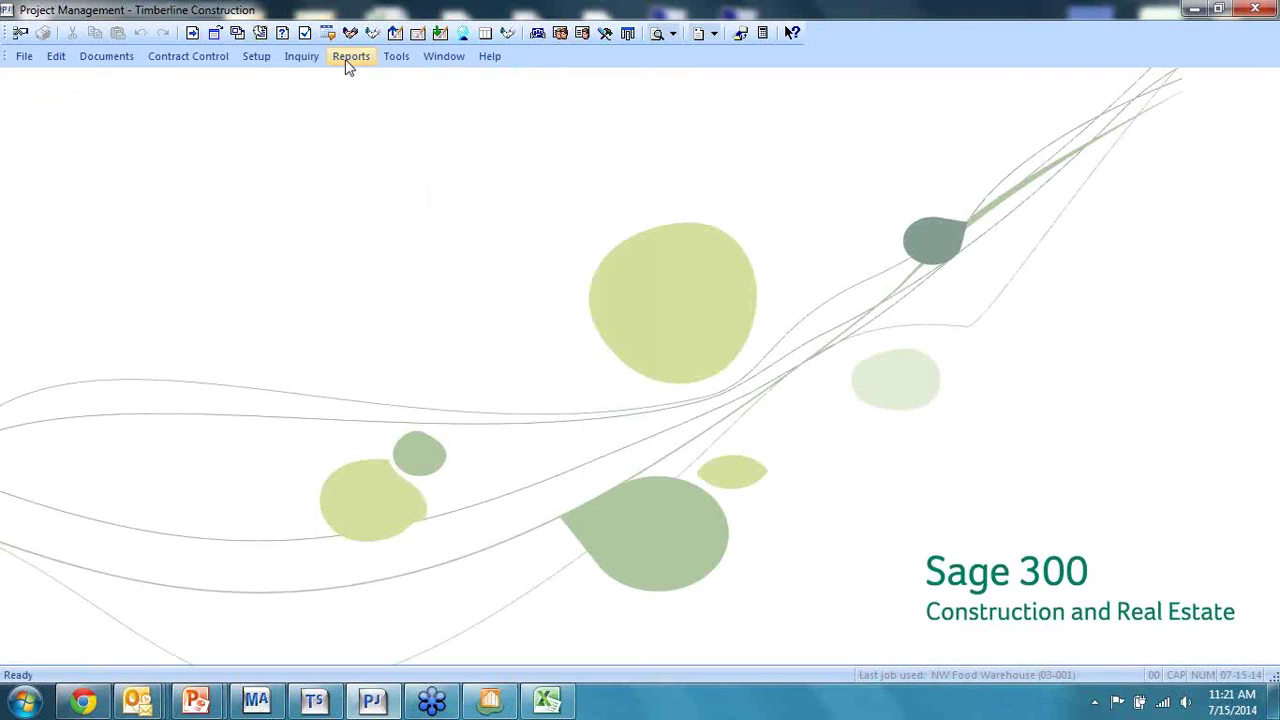
Preview the Subcontract Log w Full Detail report for job 03001 using the current JC transactions, and close the preview
click(350, 58)
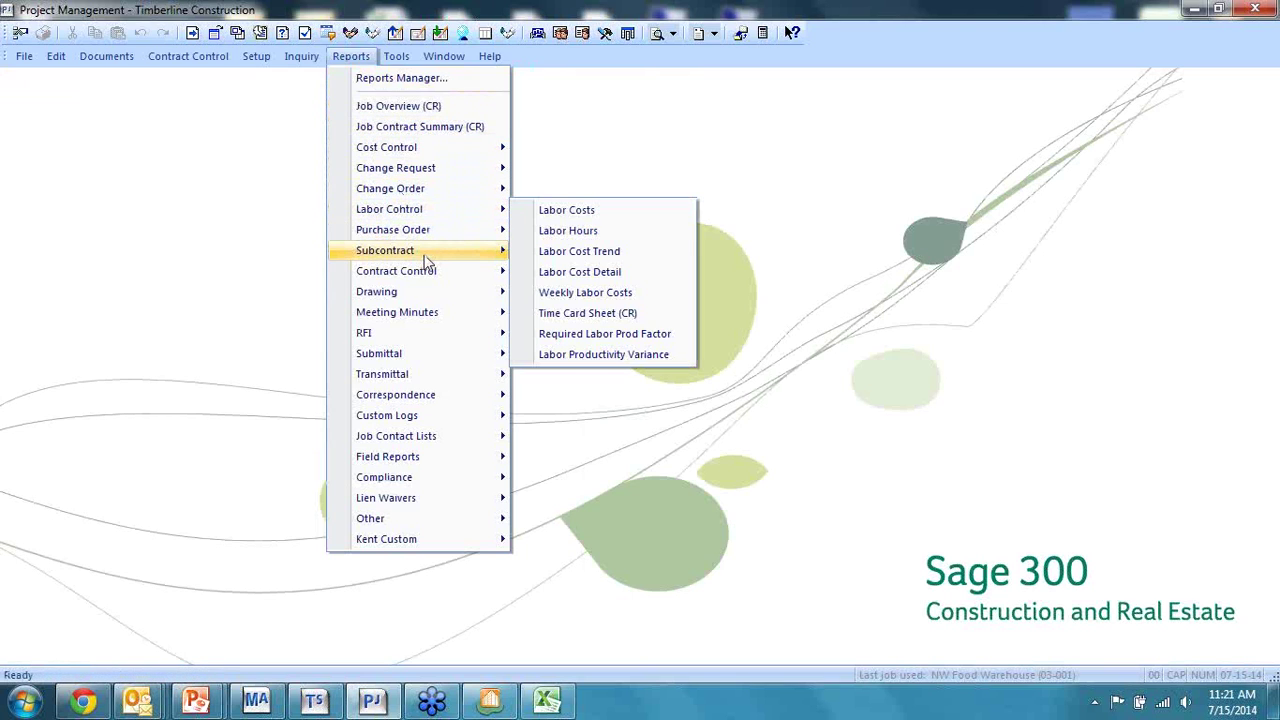
mouse_move(437, 260)
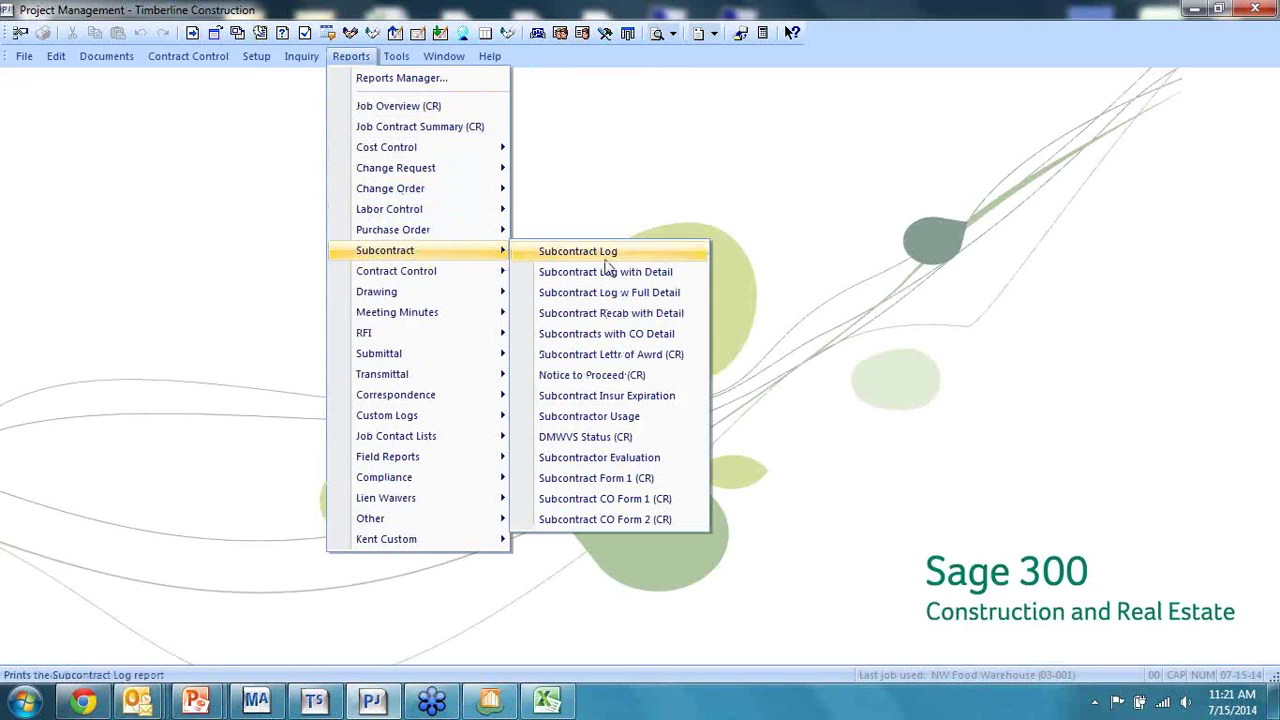
click(672, 294)
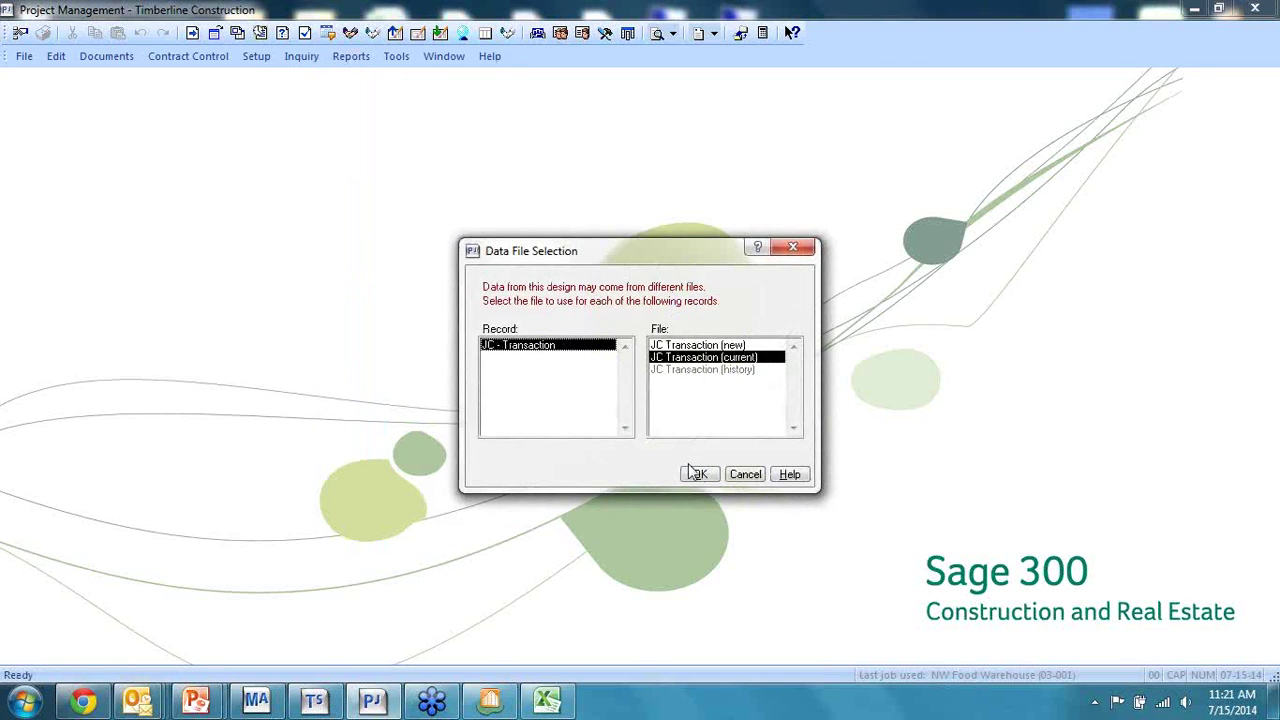
click(702, 476)
text(03-001)
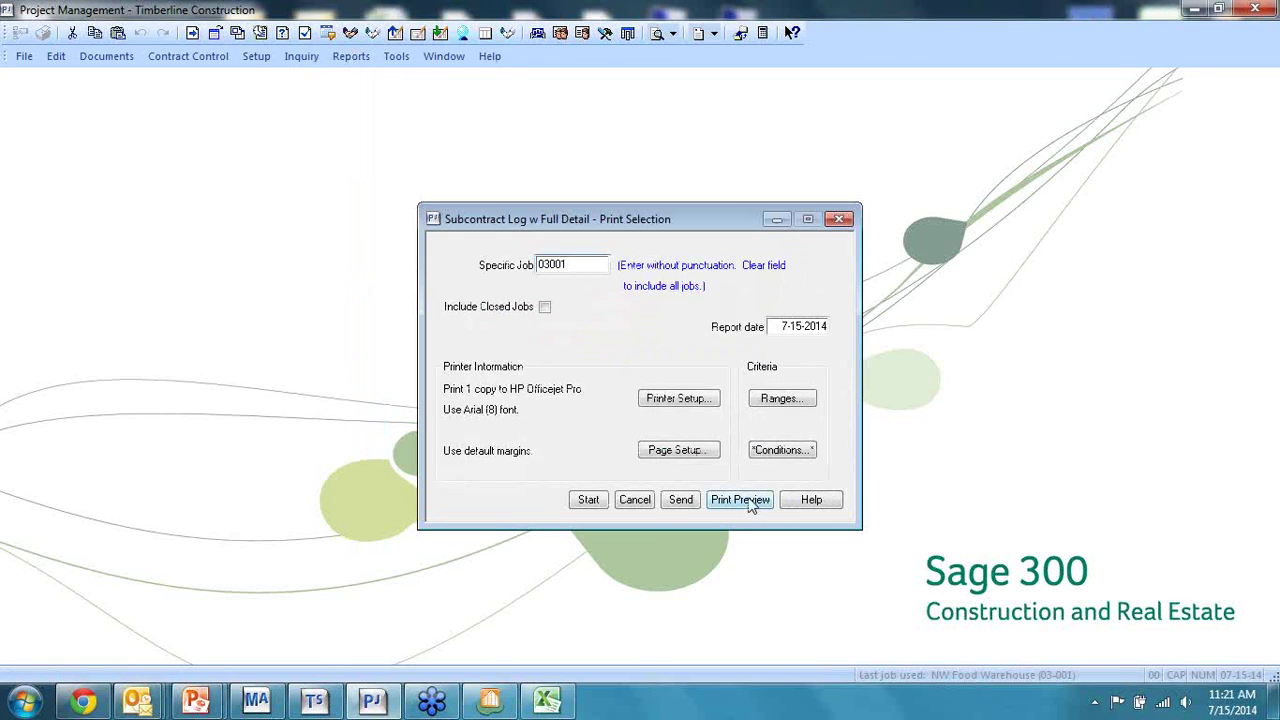
key(Return)
click(1095, 89)
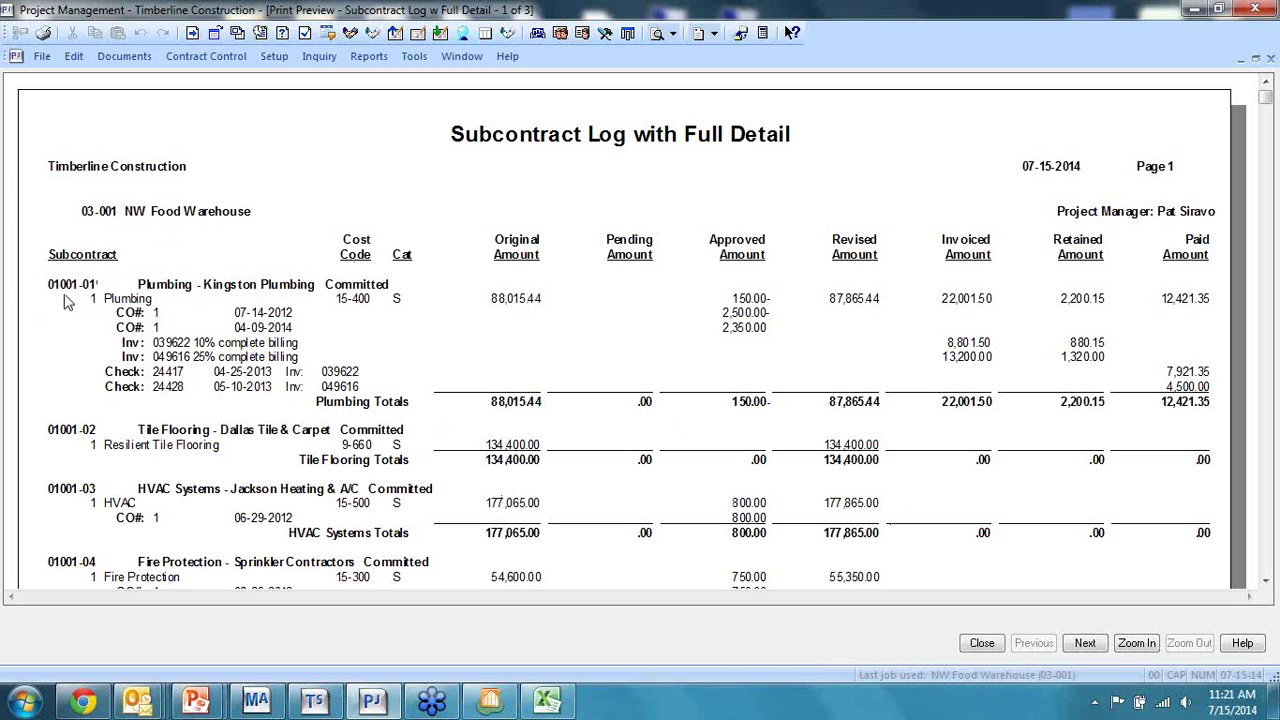
click(982, 643)
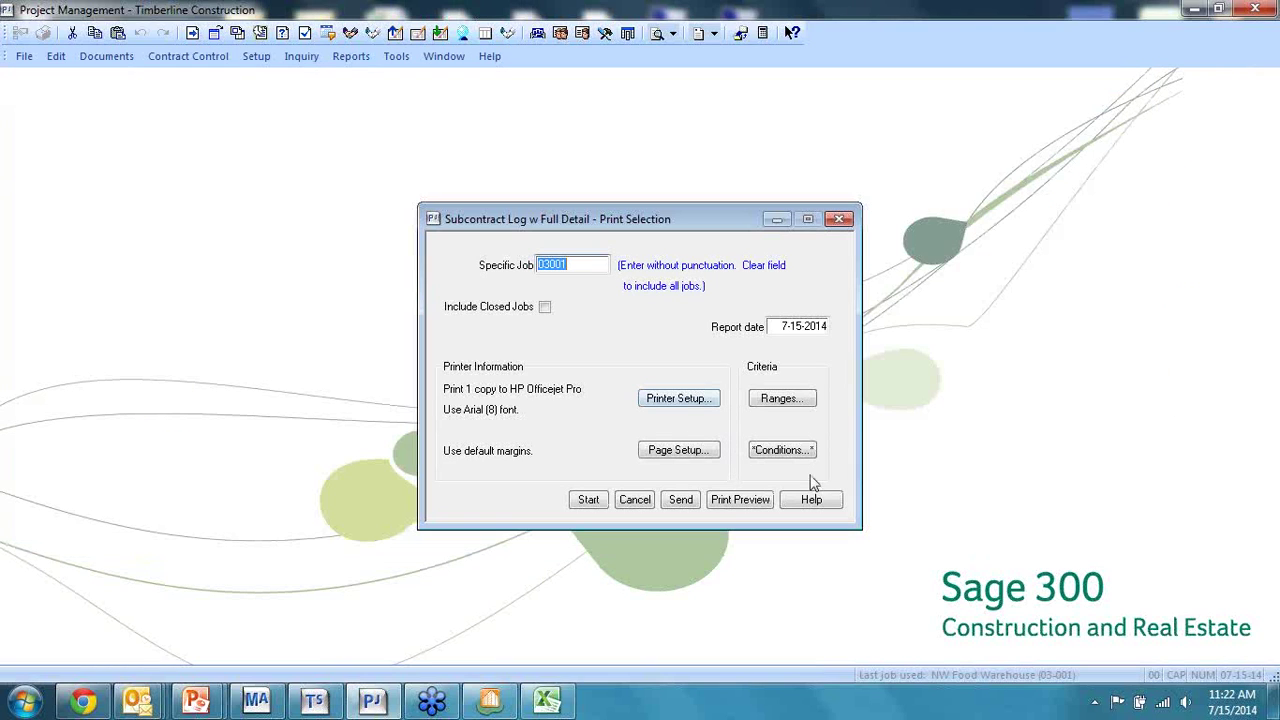
Limit the subcontract log to commitment 01001-01, and preview the filtered report
click(794, 404)
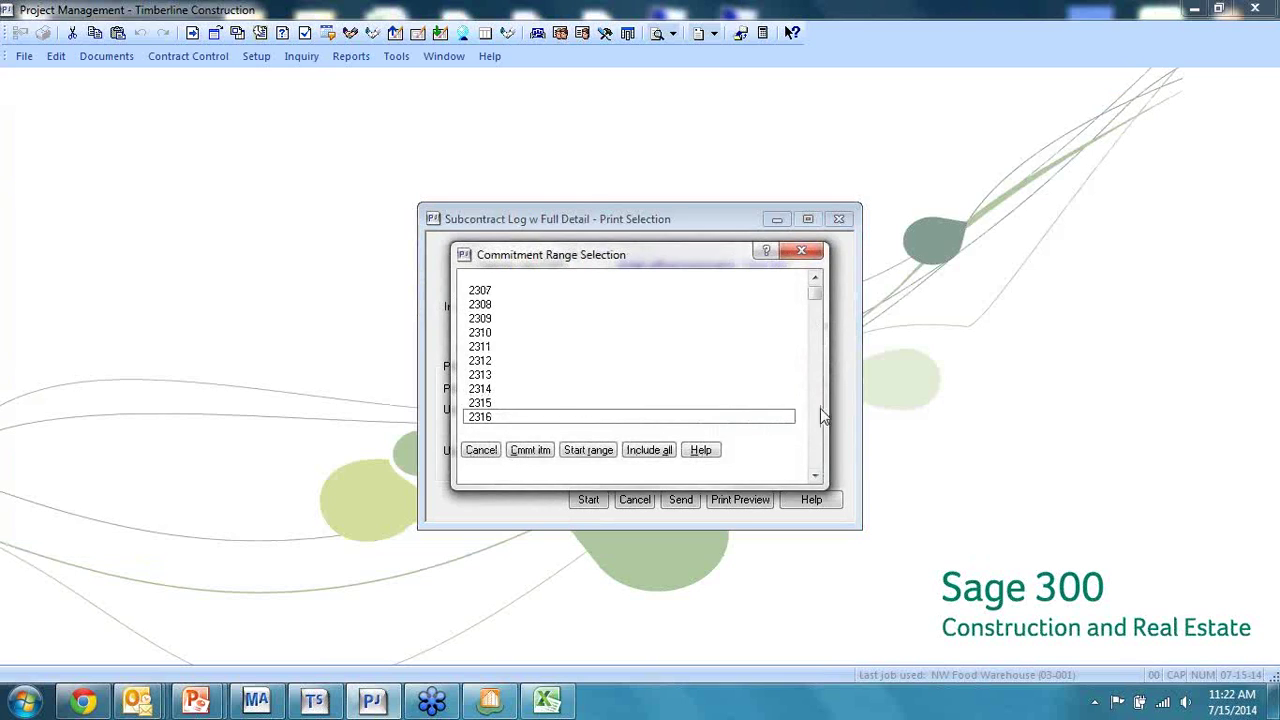
click(818, 432)
click(818, 432)
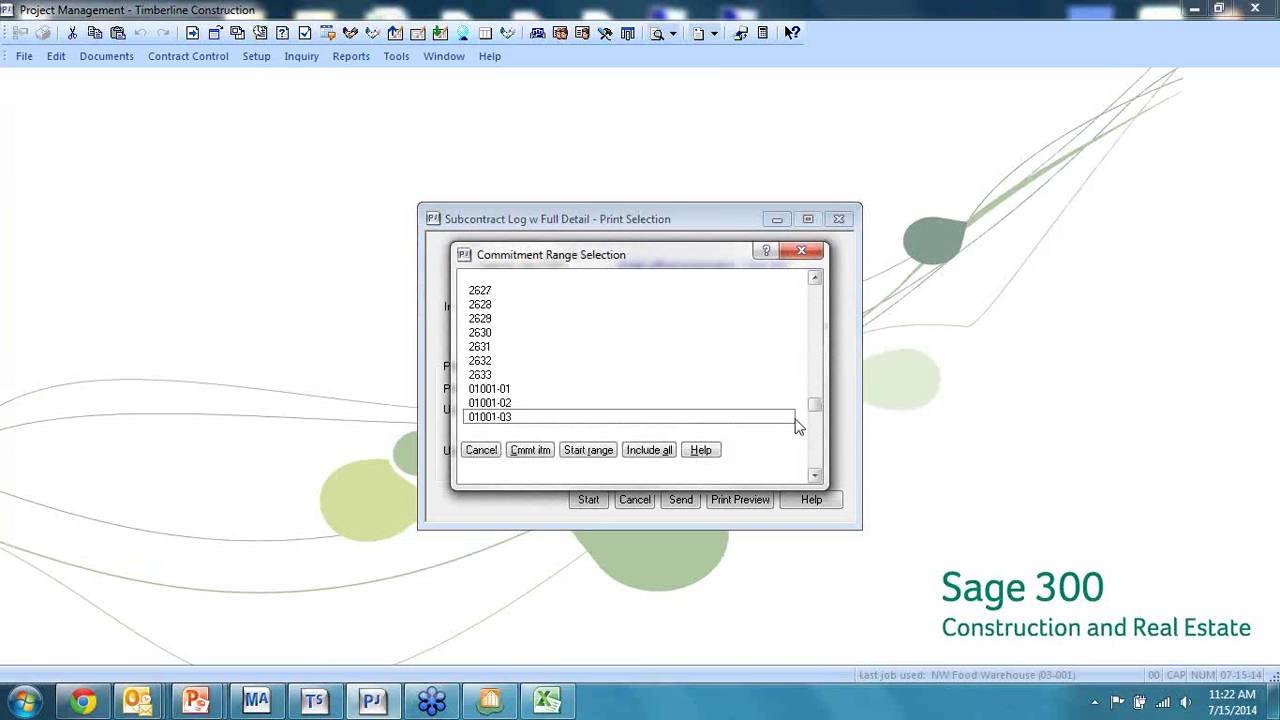
click(497, 390)
click(478, 451)
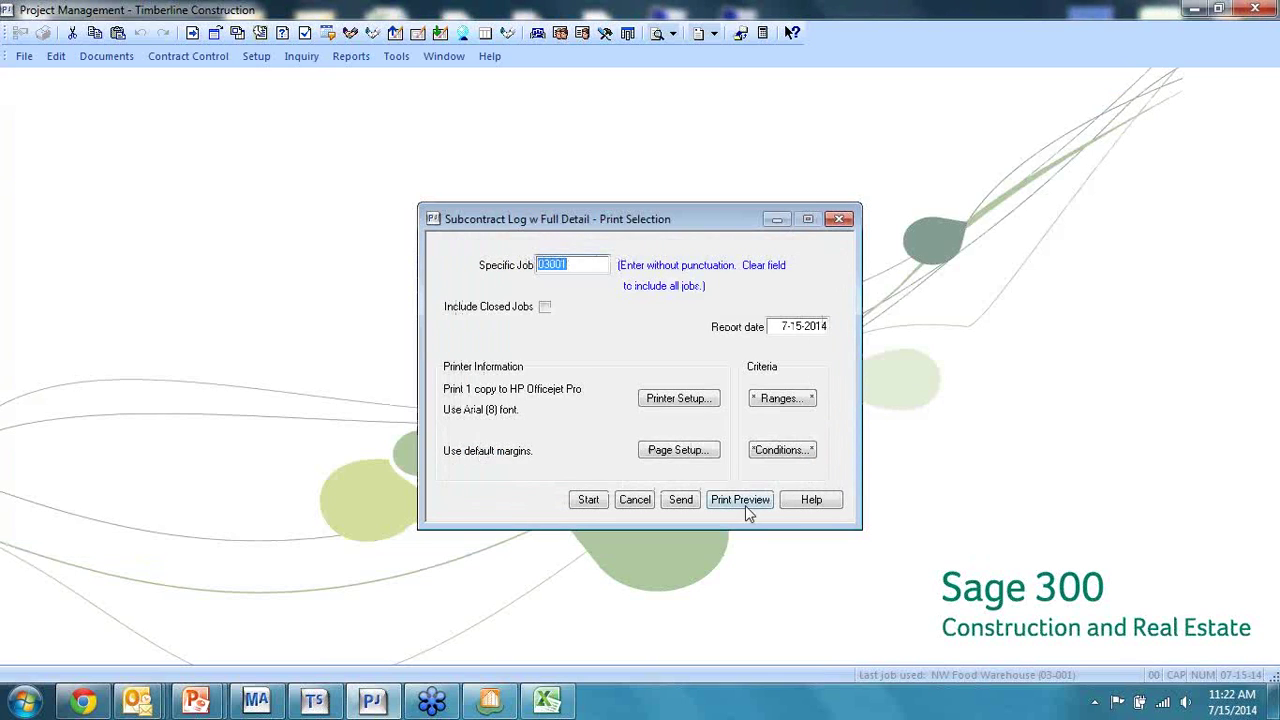
click(743, 502)
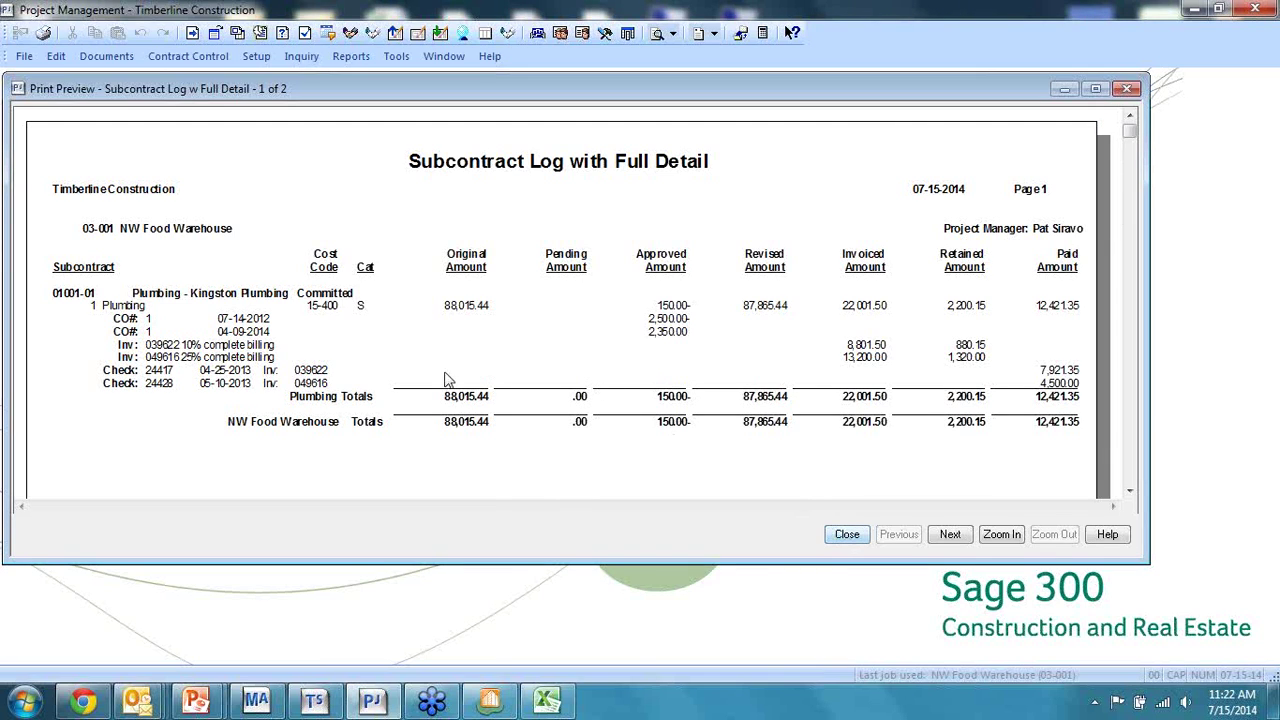
click(847, 535)
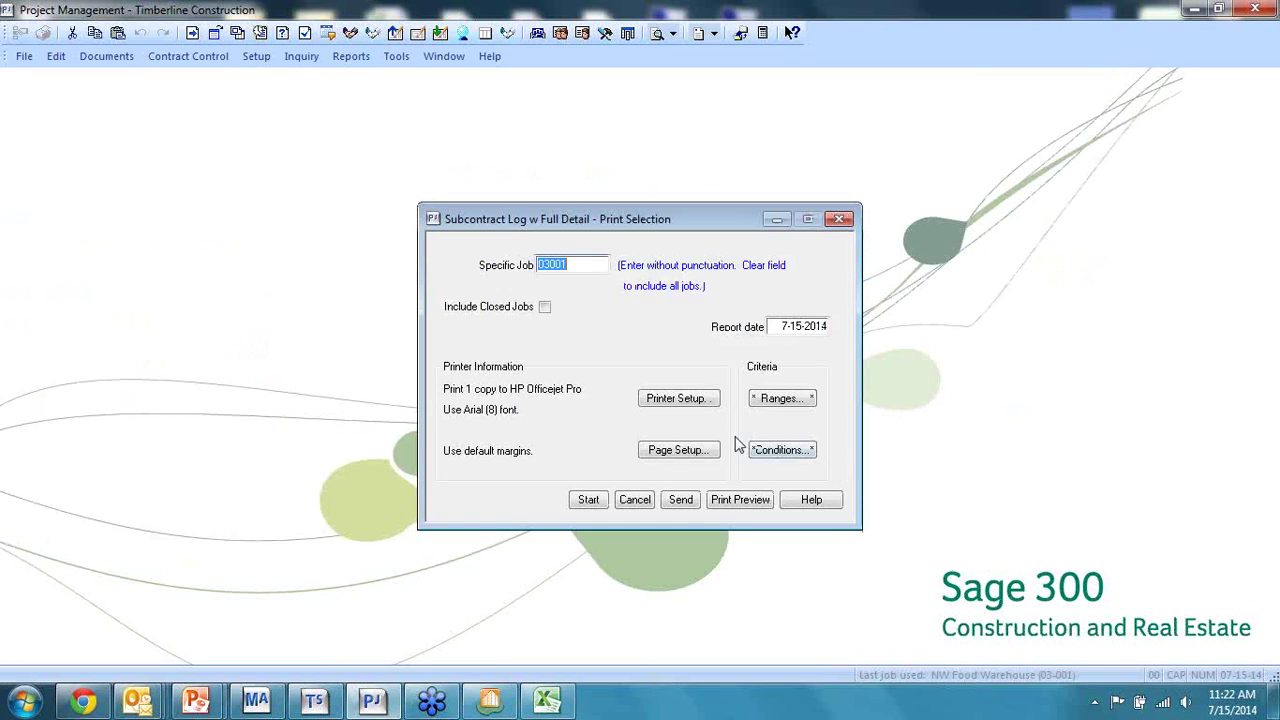
Start sending the Subcontract Log w Full Detail report, and choose Kingston Plumbing from the contact list as the recipient
click(680, 500)
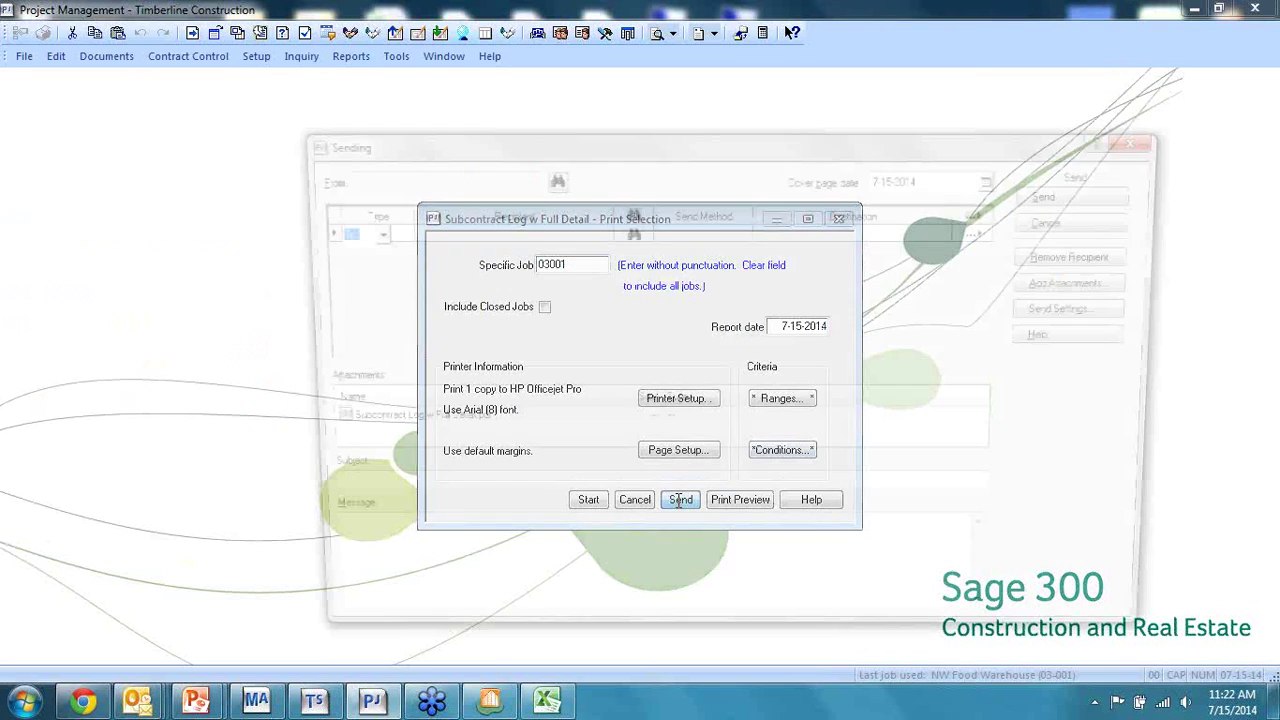
click(628, 232)
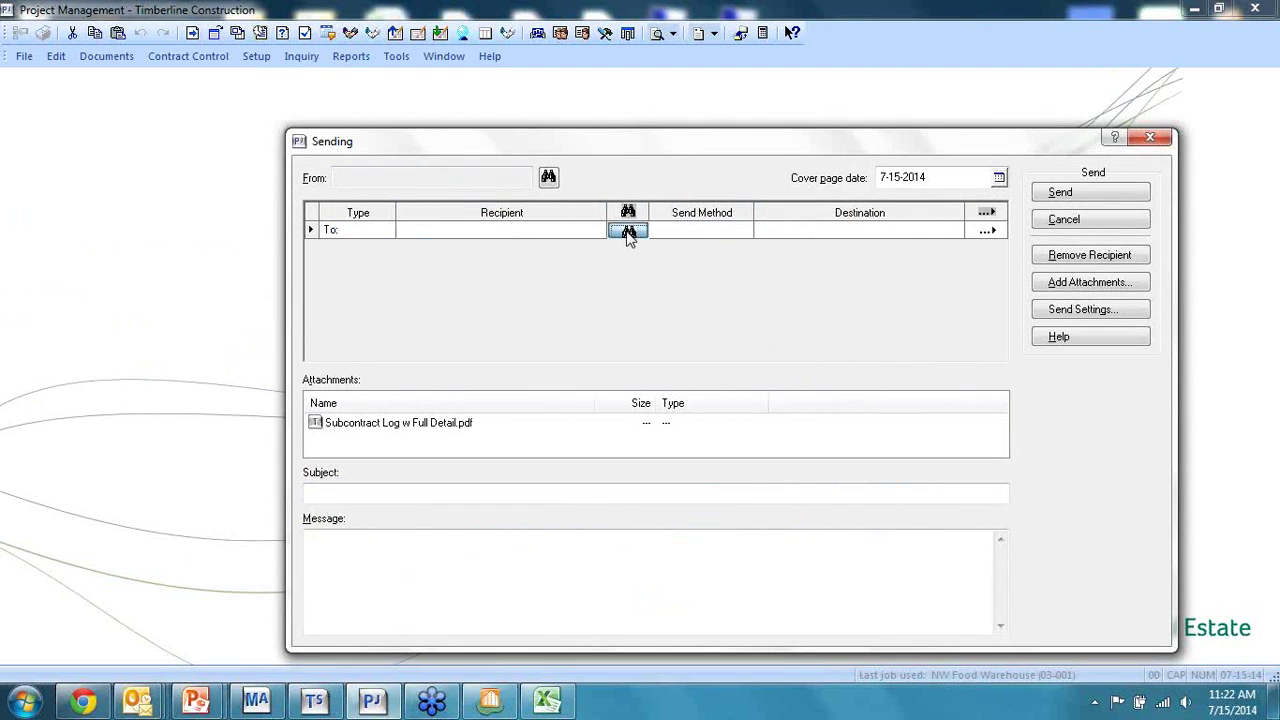
drag(836, 284, 836, 284)
click(836, 284)
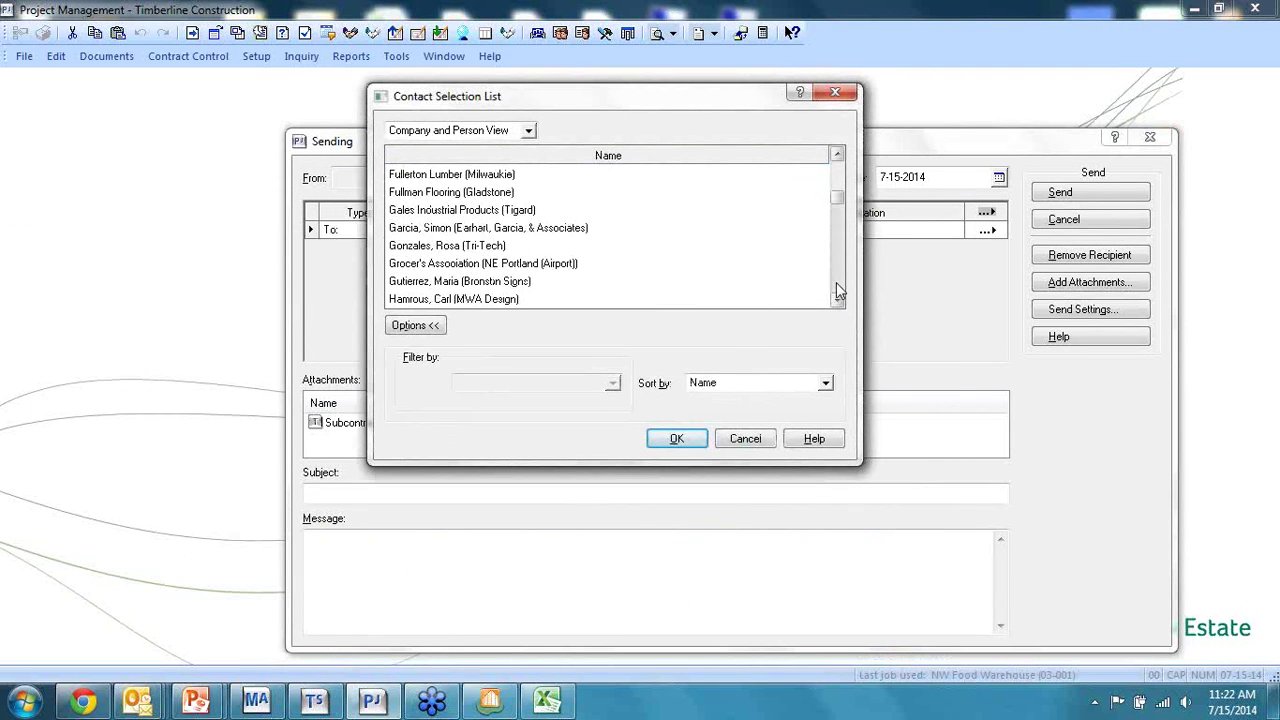
click(836, 284)
click(836, 284)
click(836, 282)
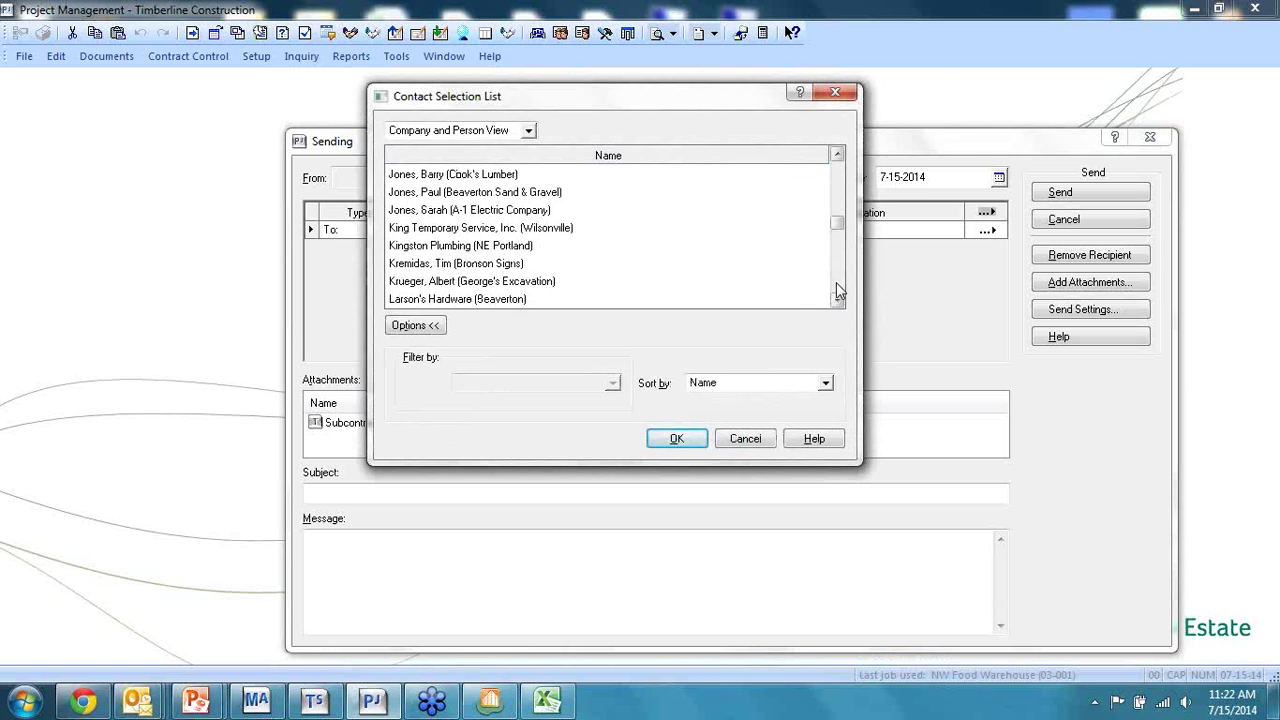
click(480, 250)
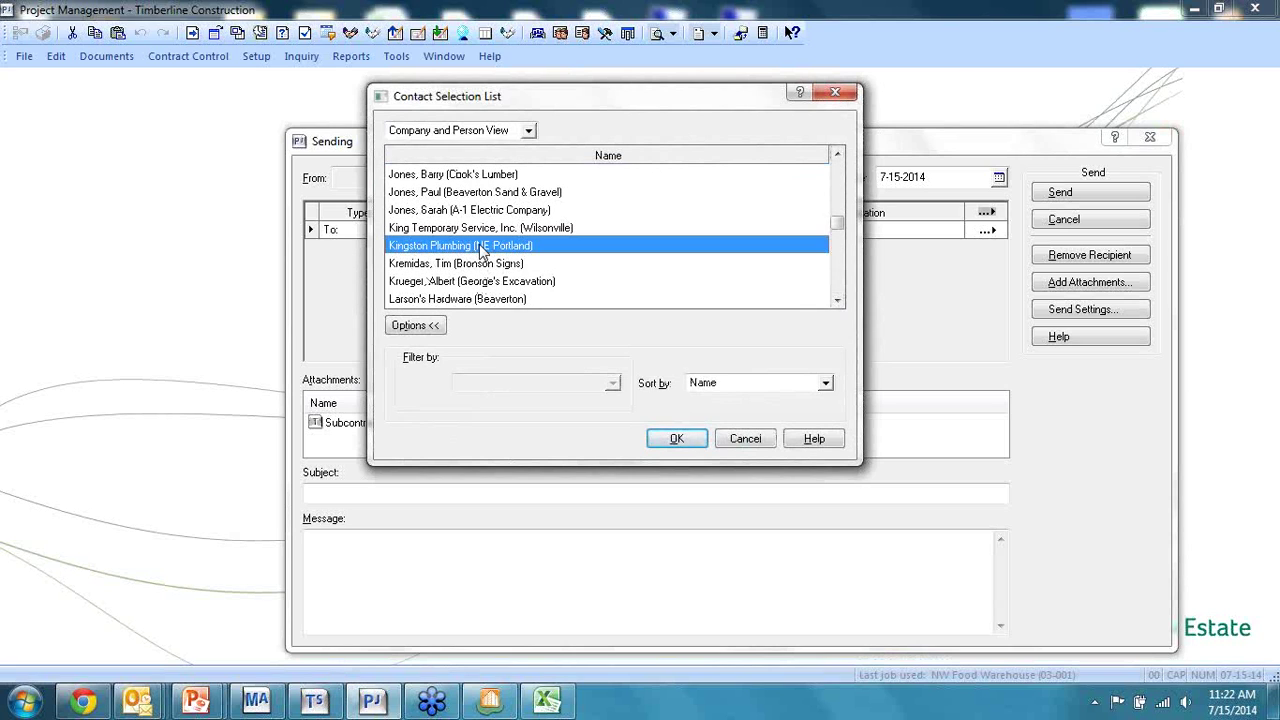
click(677, 440)
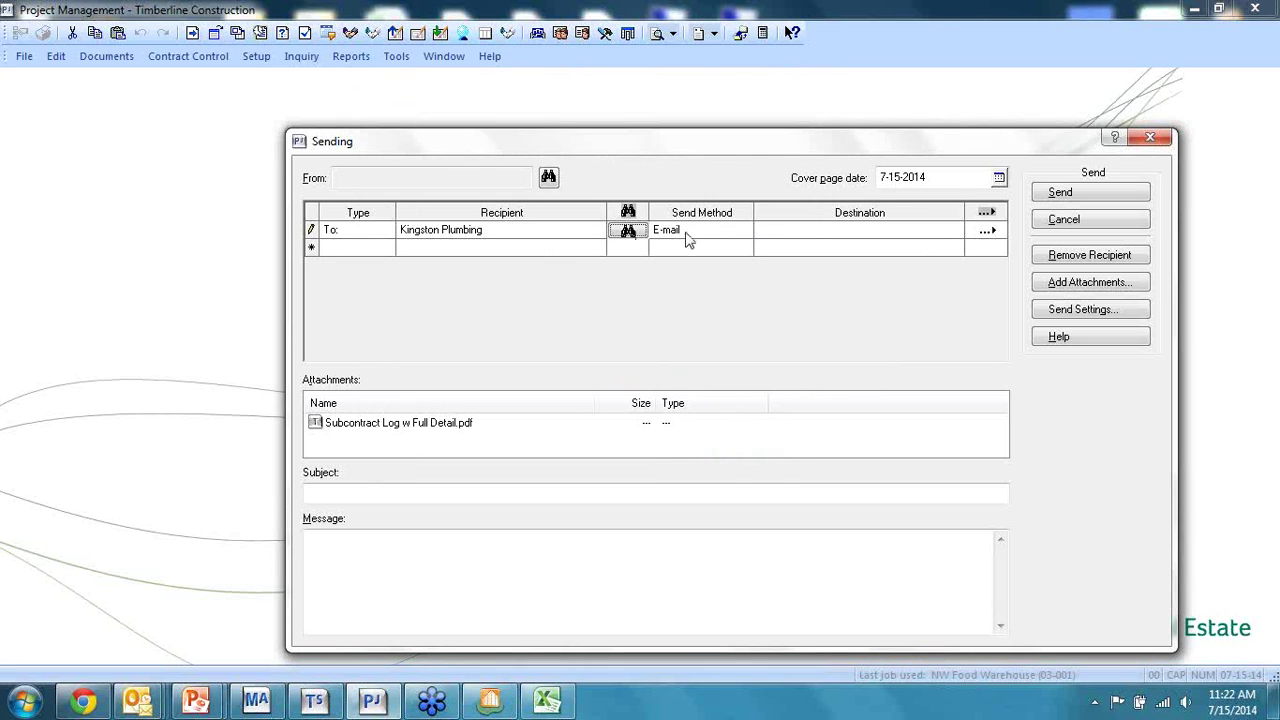
Choose E-mail as the recipient's send method, cancel the sending, and close the report's print selection
click(720, 232)
click(694, 259)
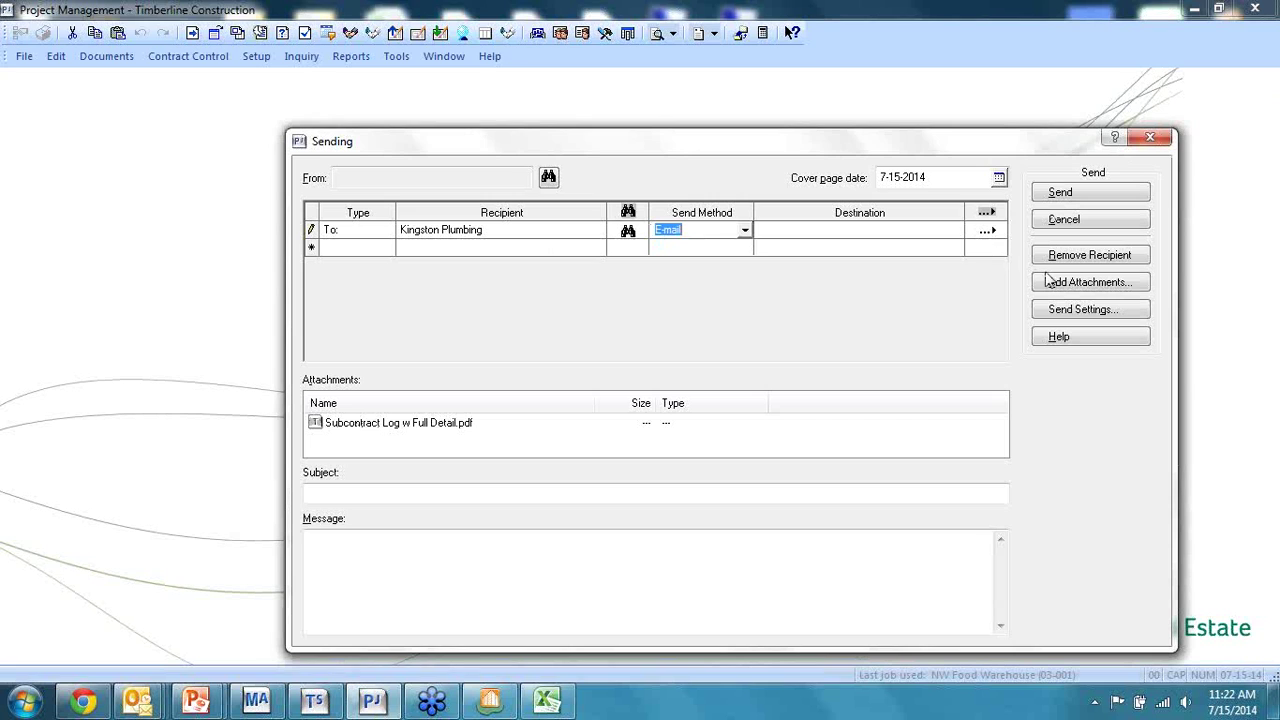
click(1090, 221)
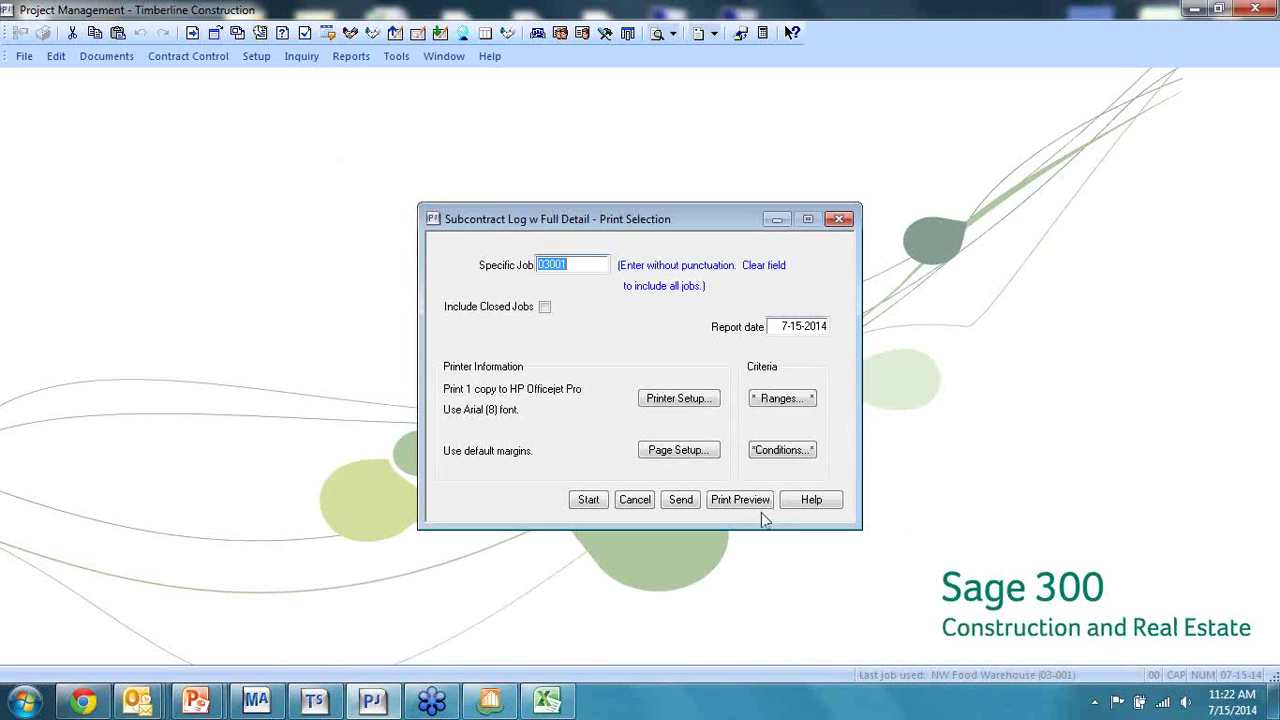
click(635, 503)
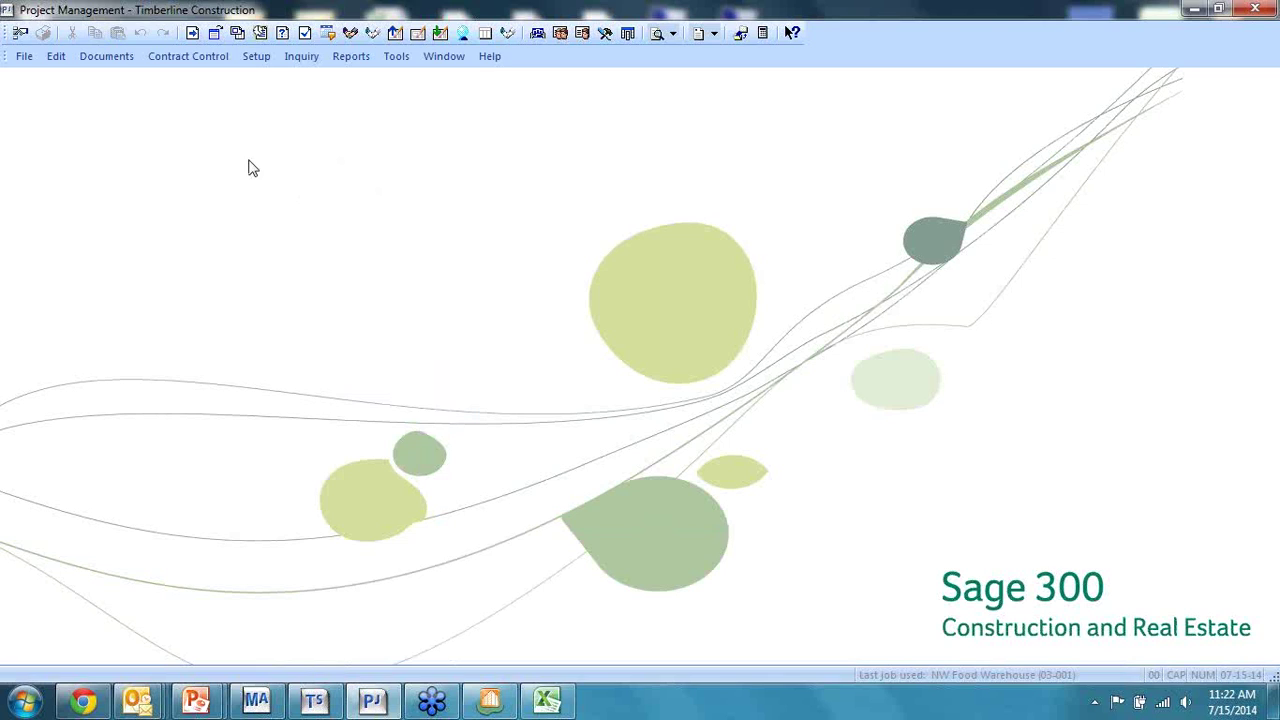
Open RFI 5, Facing tile substitution, for NW Food Warehouse (03-001), and look over the drawings that can be linked to it
click(110, 62)
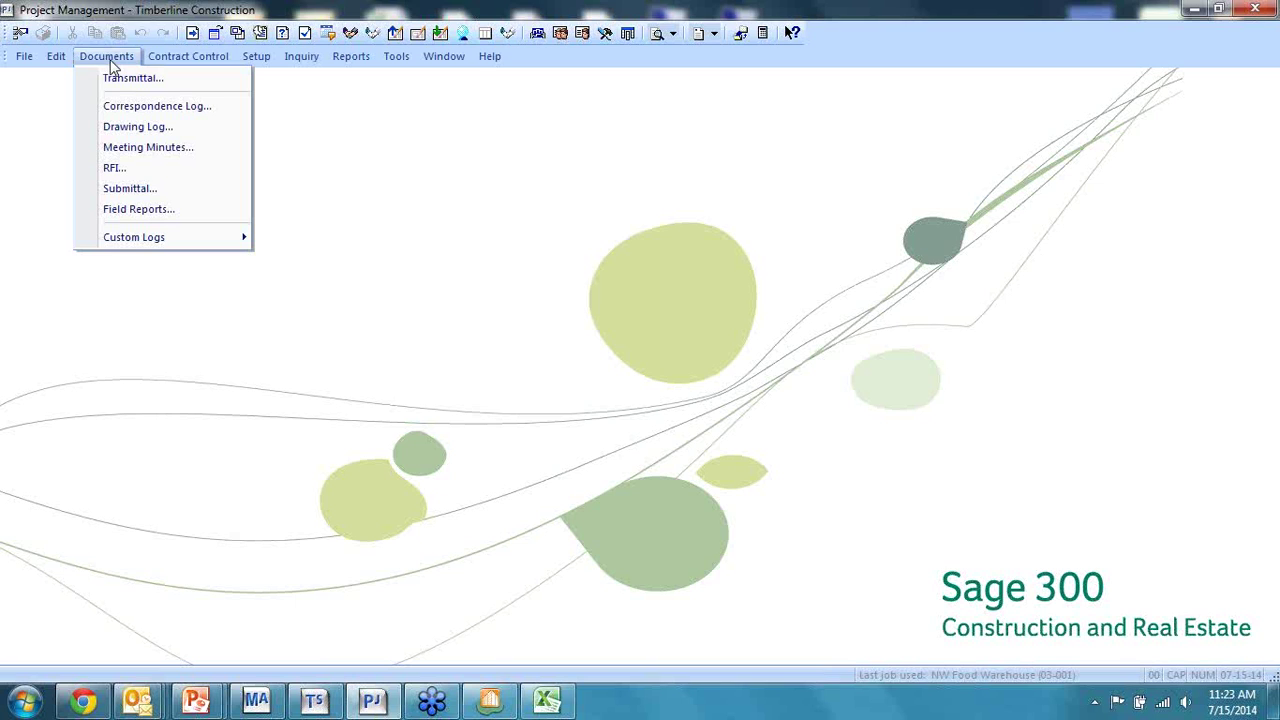
click(141, 169)
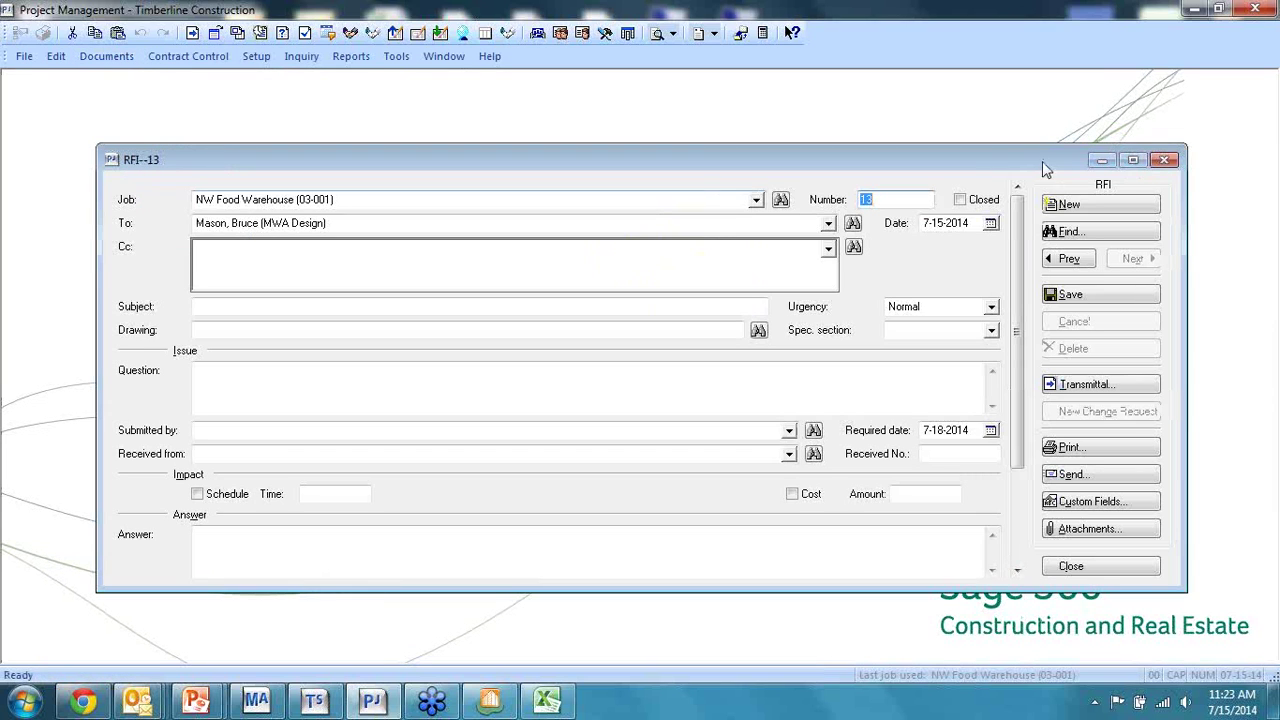
double_click(1040, 166)
click(1195, 130)
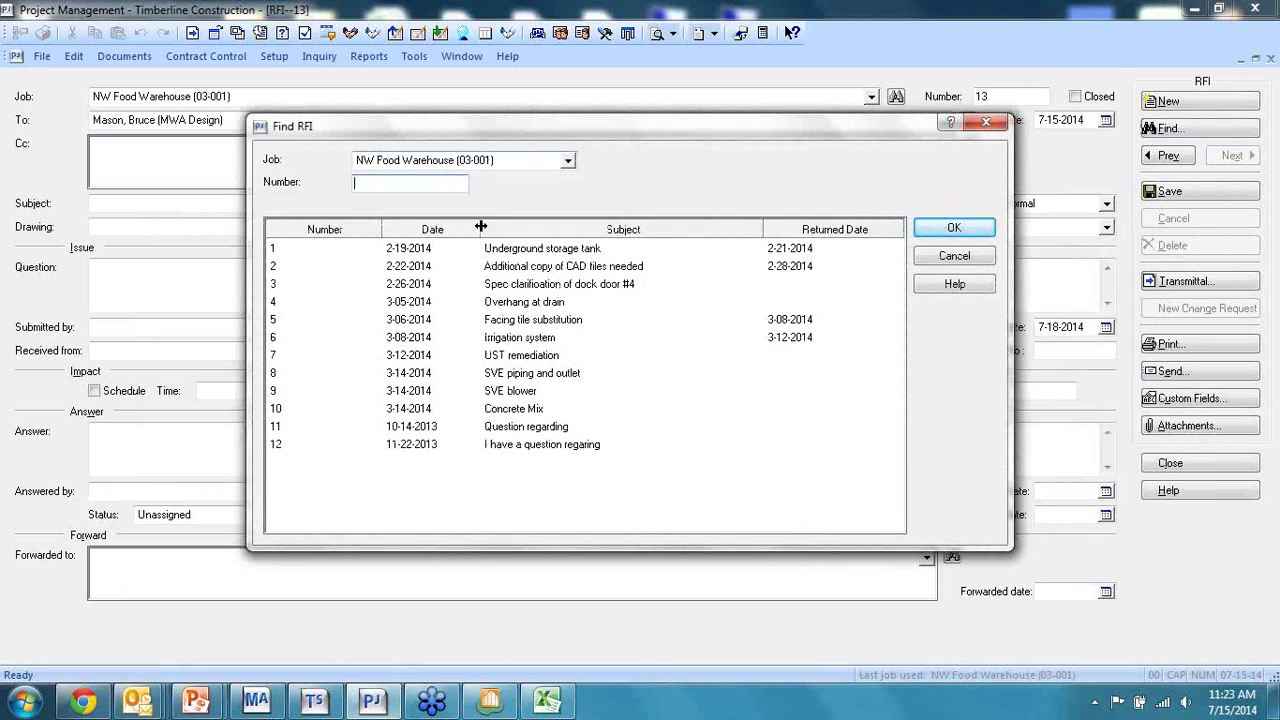
double_click(556, 323)
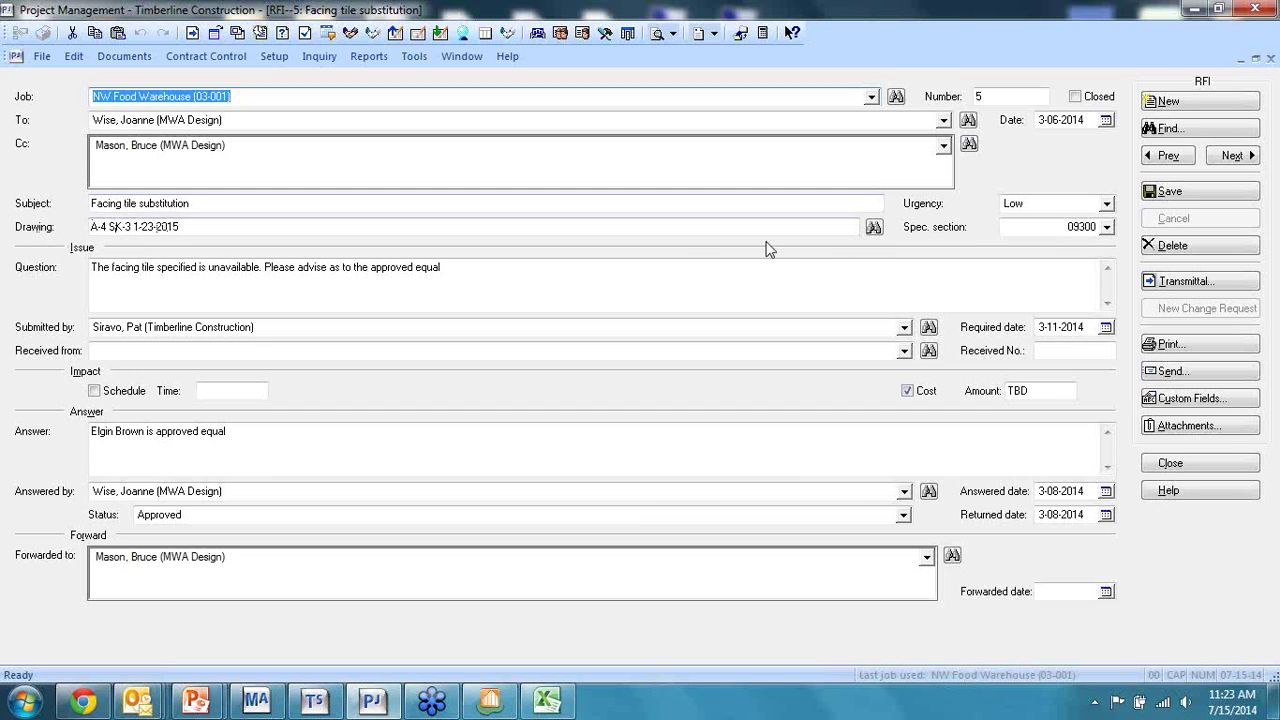
click(874, 228)
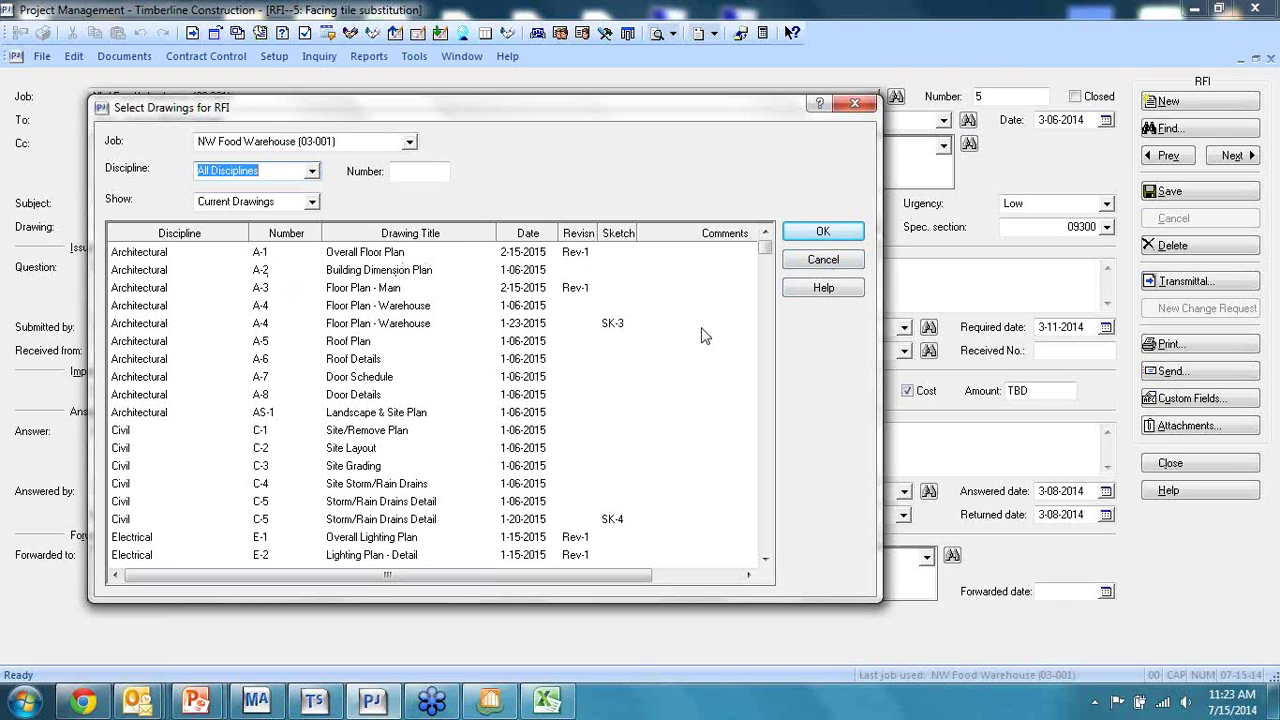
click(845, 266)
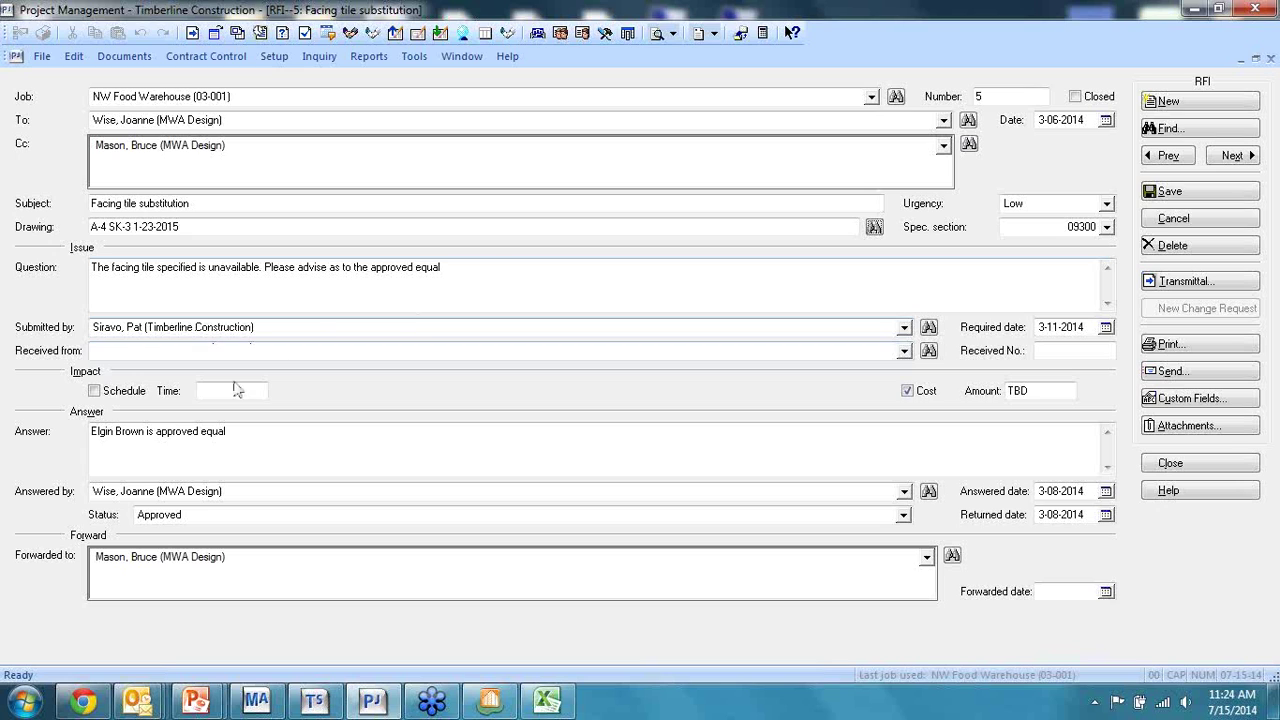
Save the RFI, preview its printed form with the request and response sections, and close the preview
click(1203, 350)
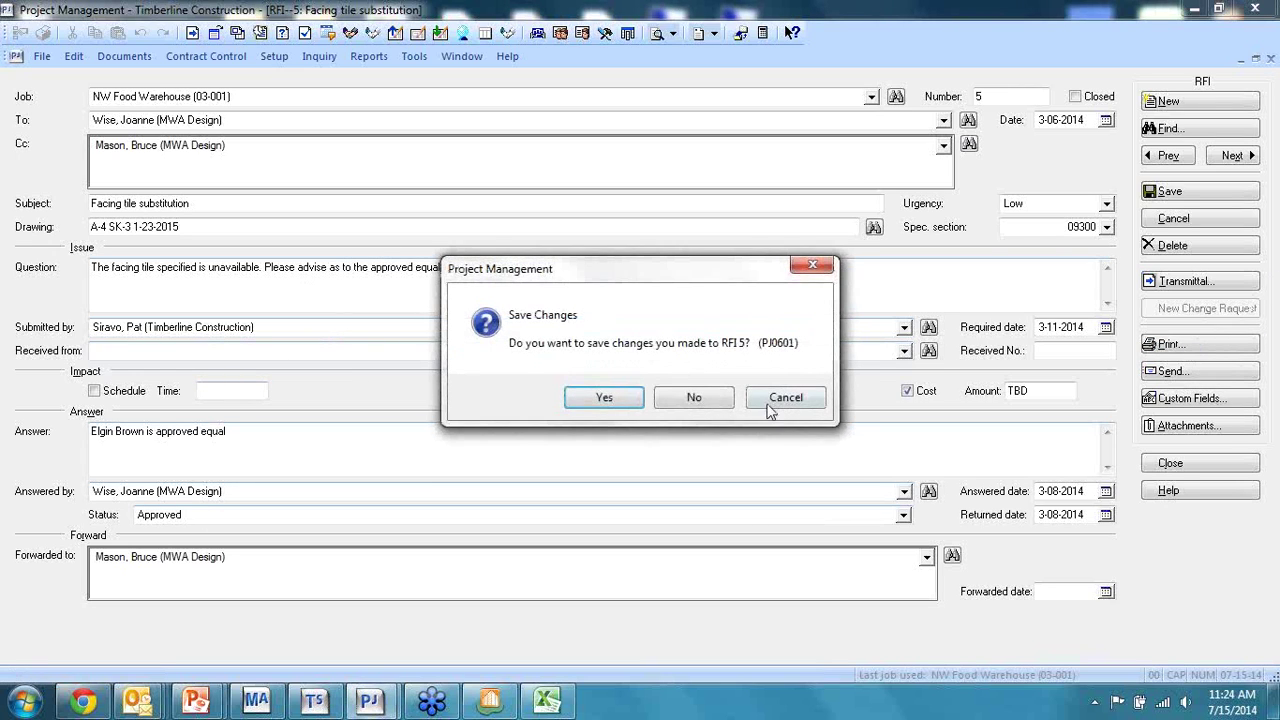
click(620, 400)
click(701, 423)
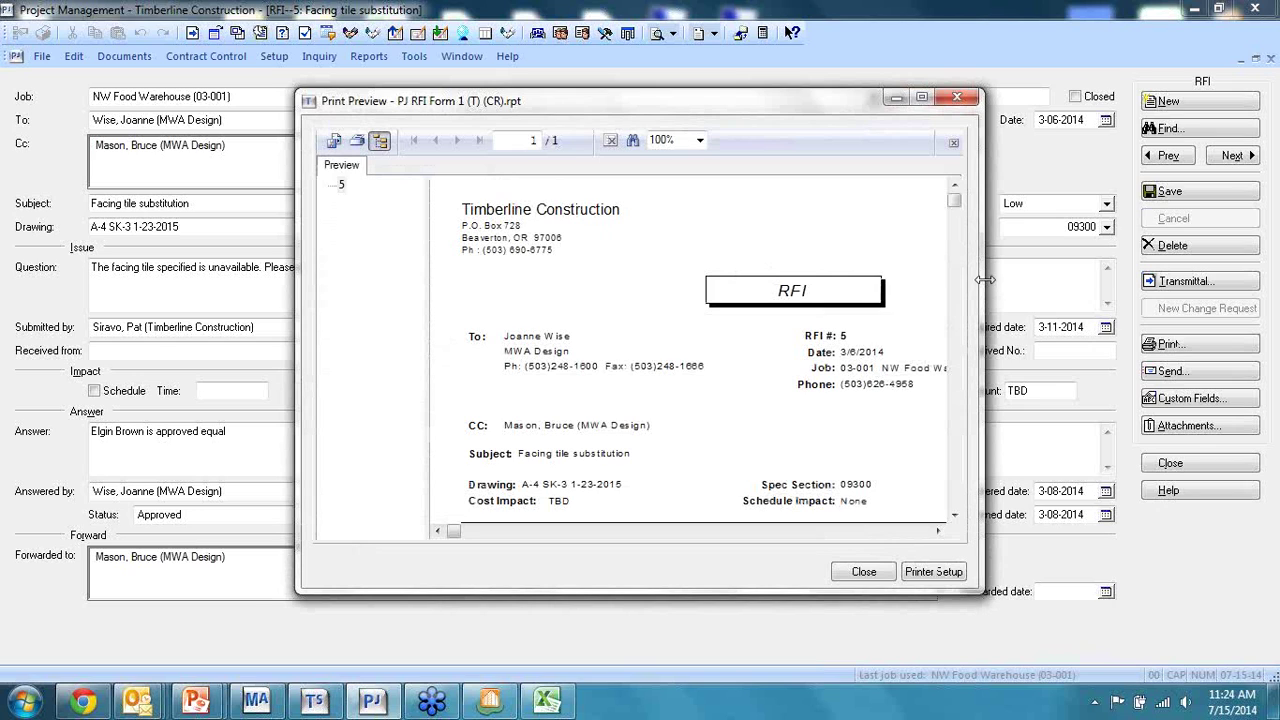
drag(986, 287, 1224, 264)
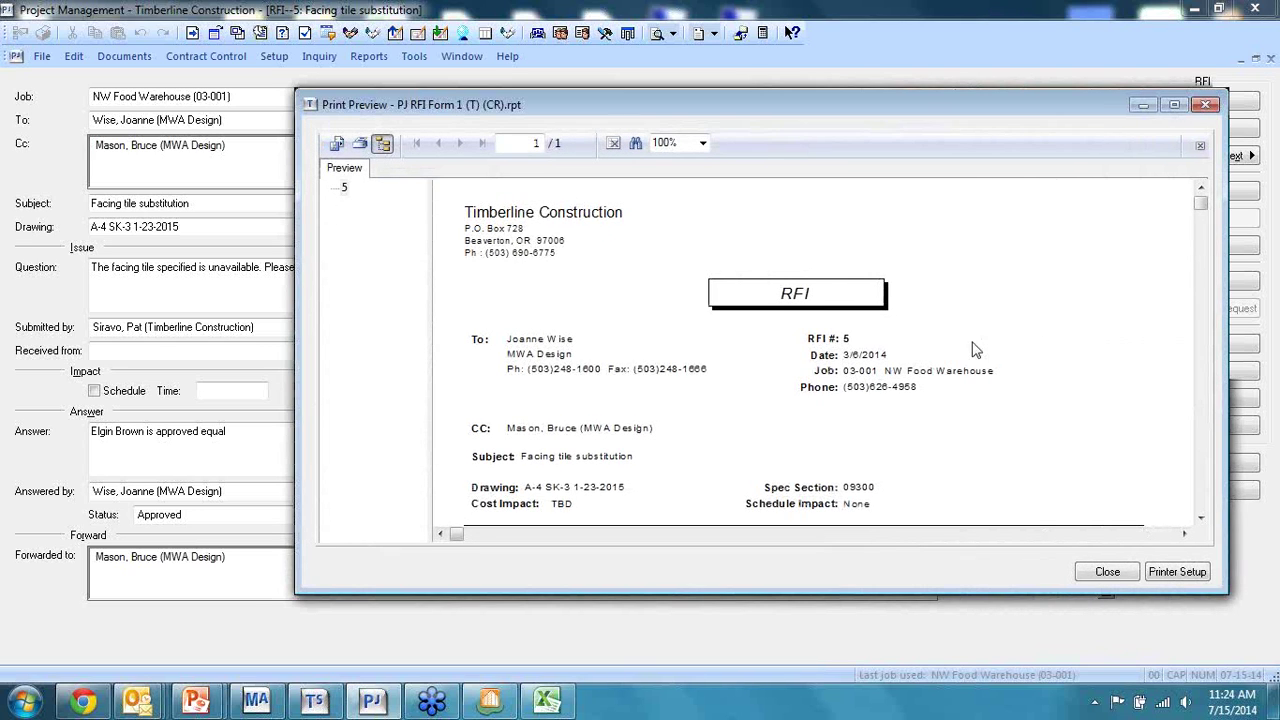
scroll(768, 410, down, 2)
scroll(563, 350, down, 3)
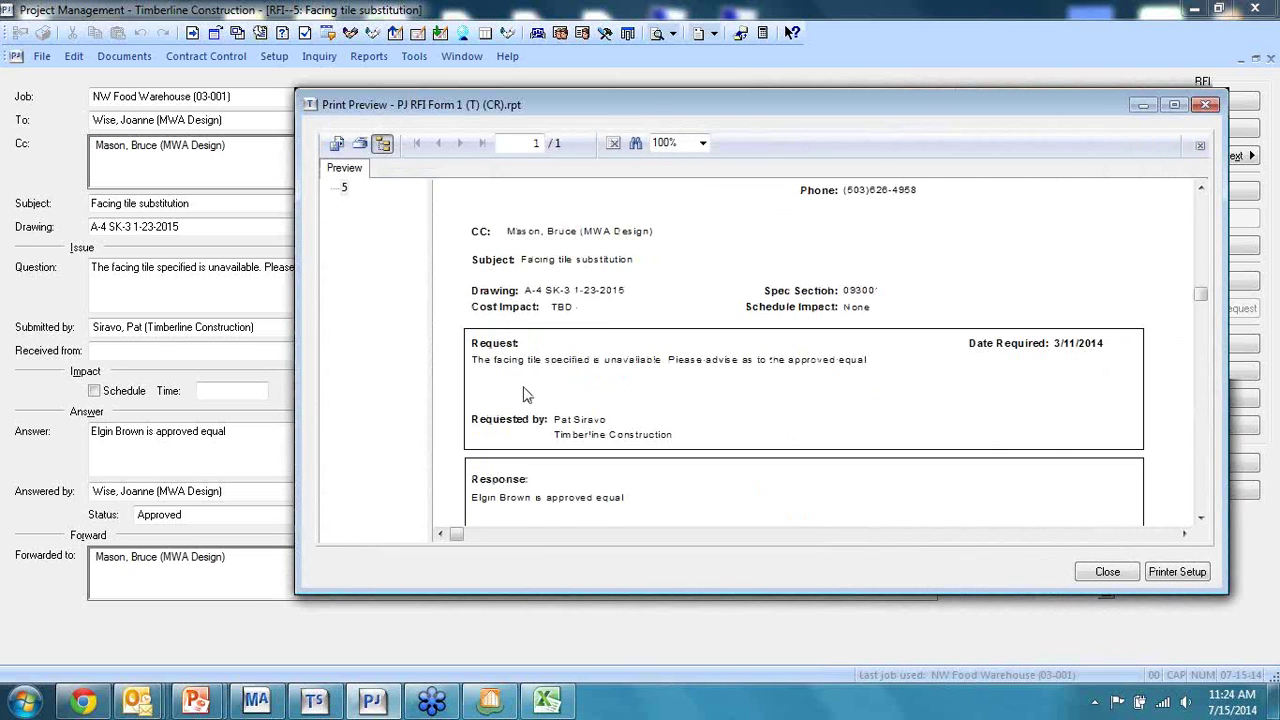
scroll(529, 392, up, 3)
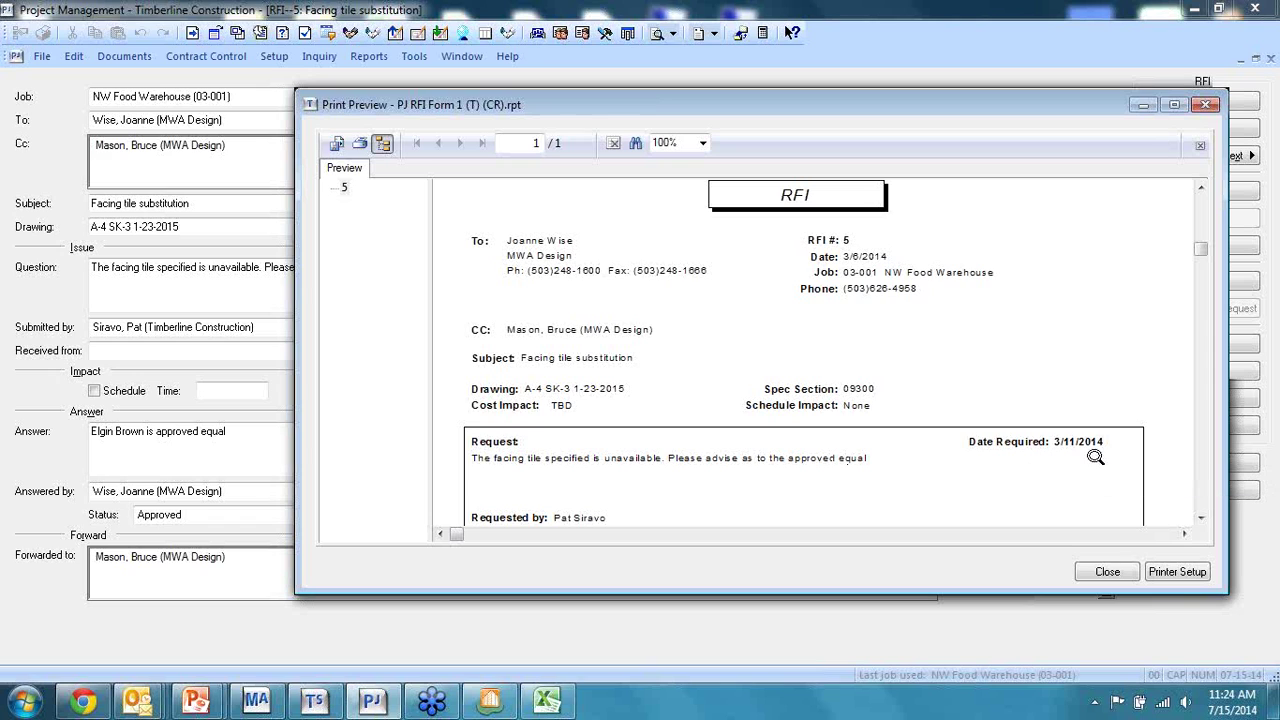
click(1106, 574)
click(655, 430)
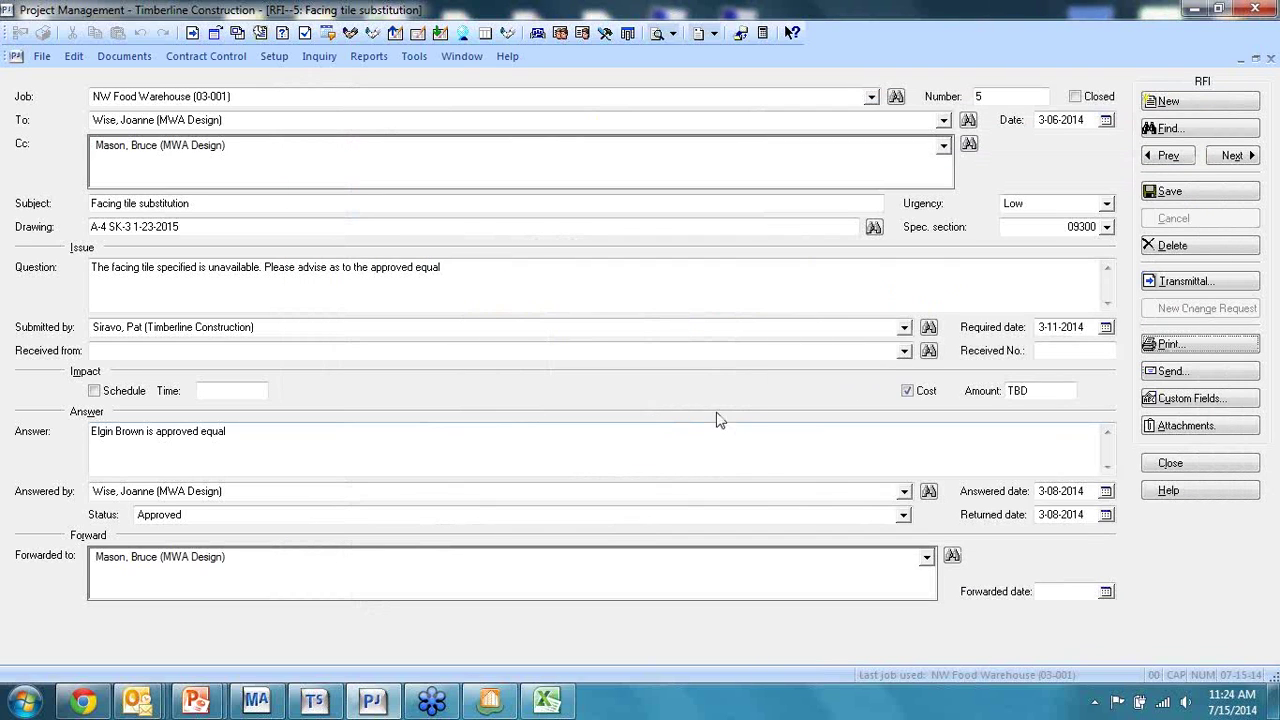
Set the send method to E-mail for the RFI's recipient, check the attachments in the sending form, and cancel the sending
click(1200, 381)
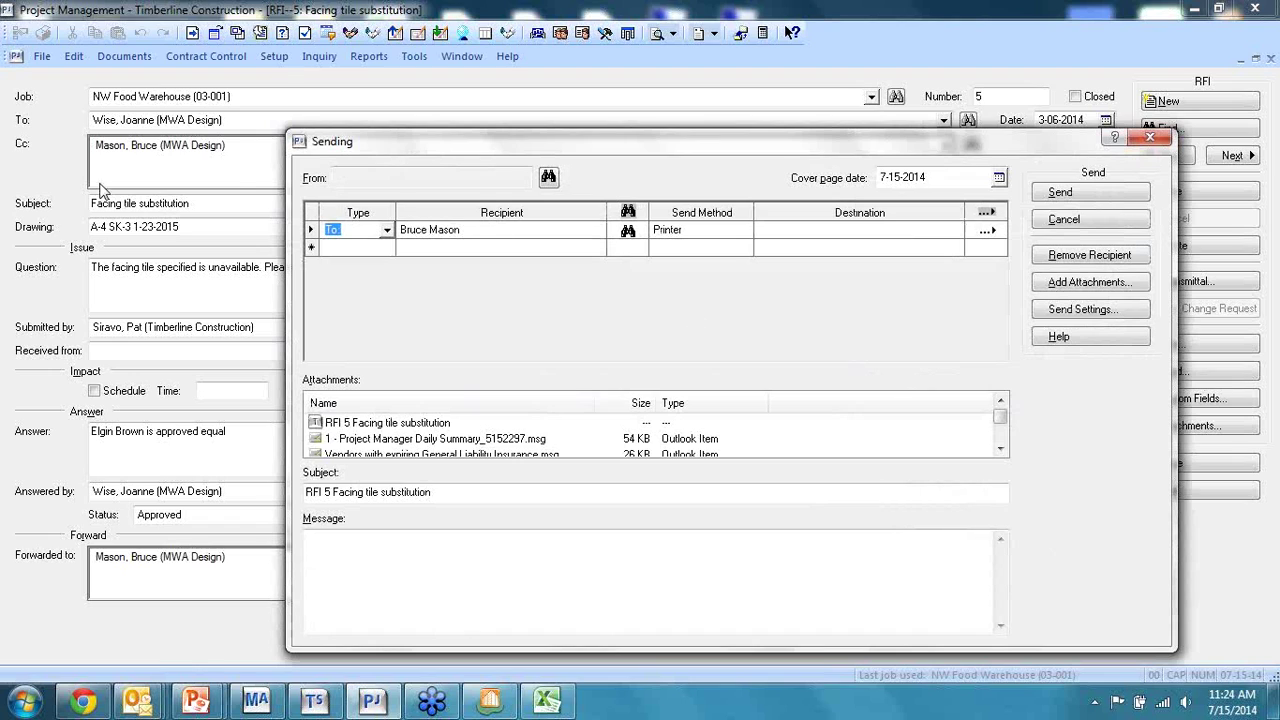
click(733, 234)
click(697, 262)
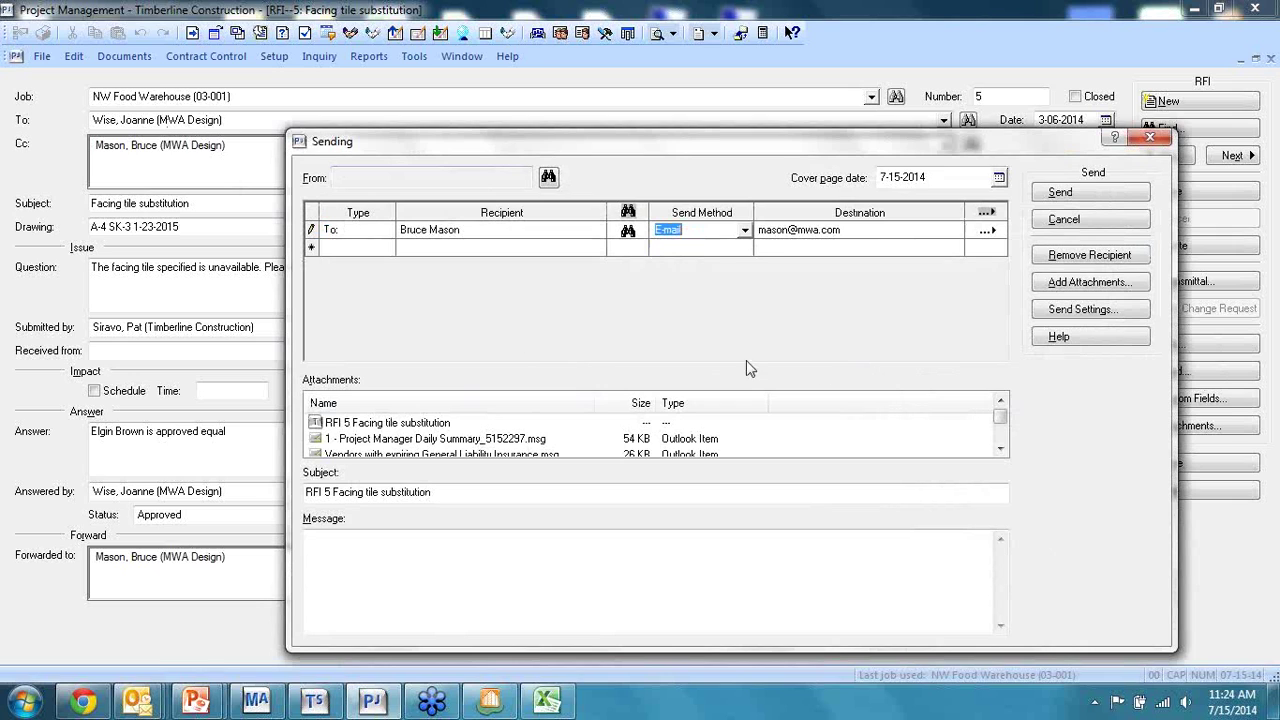
drag(786, 147, 787, 87)
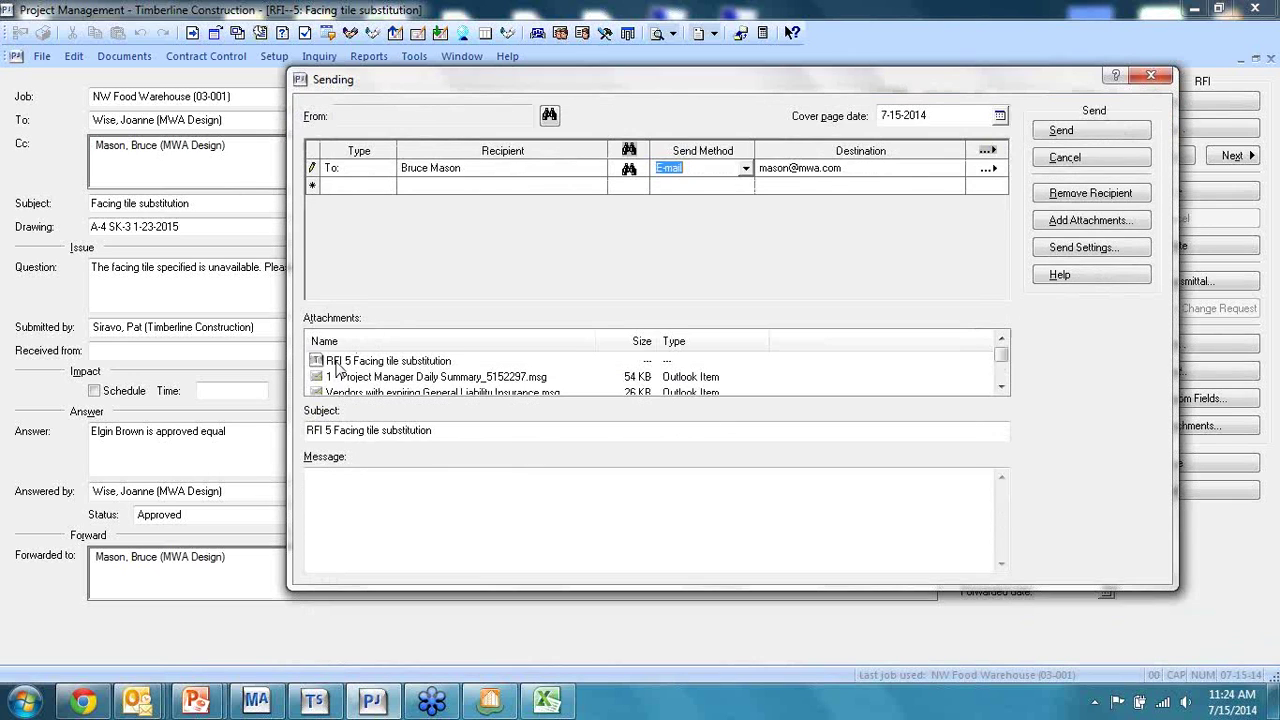
click(396, 366)
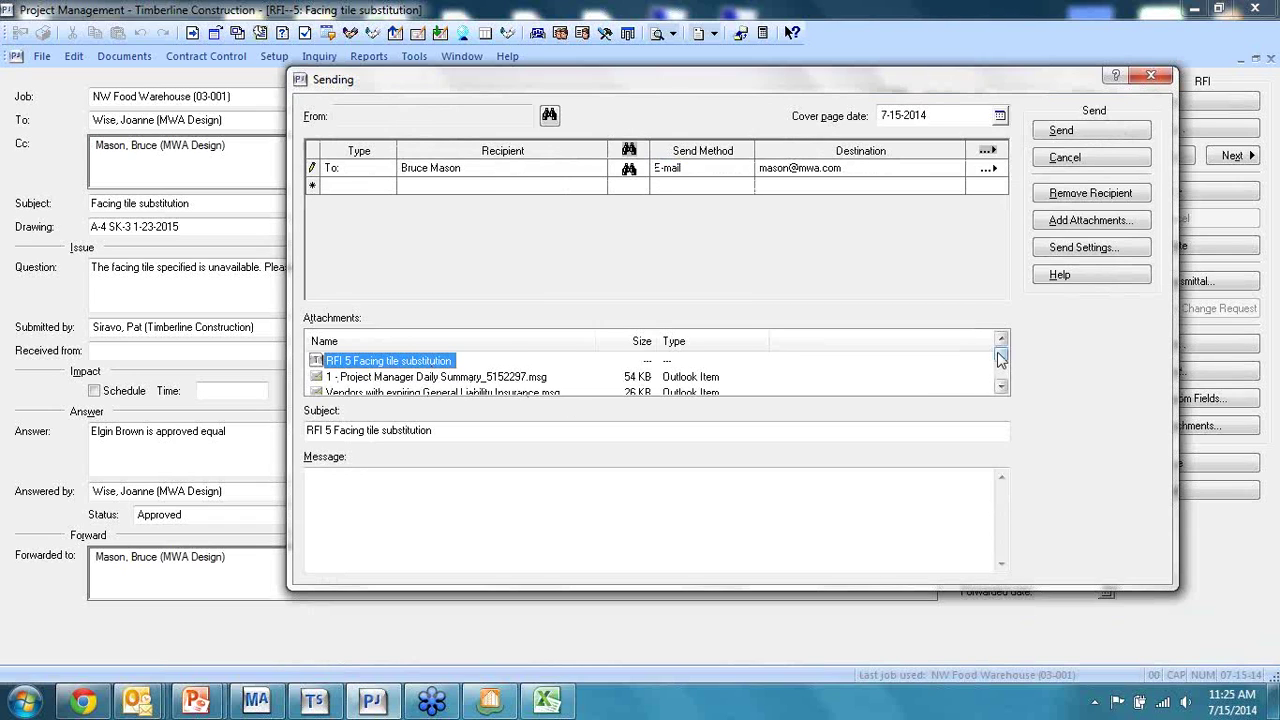
mouse_move(1001, 360)
mouse_down()
mouse_move(1002, 386)
mouse_move(1003, 358)
mouse_up()
click(1098, 160)
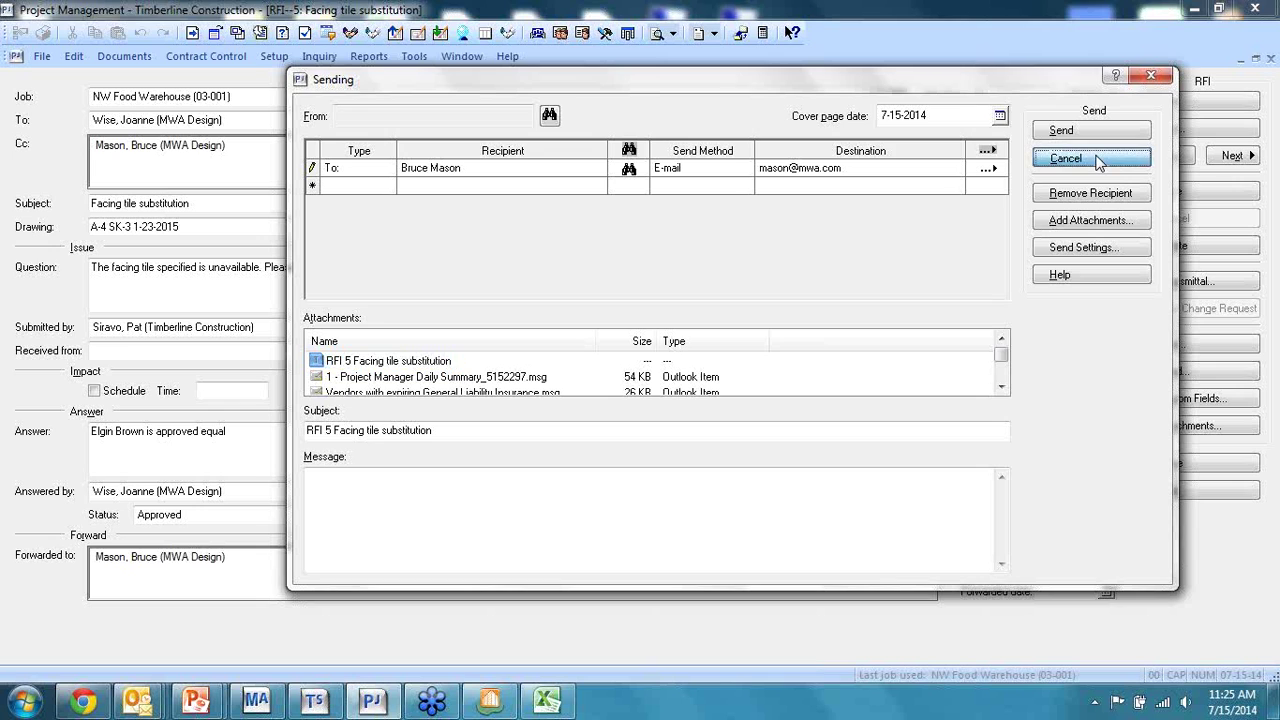
View the Project Manager Daily Summary message and the 2007-10-30_sugar.jpg photo linked to the RFI, and close the attachments
click(1190, 428)
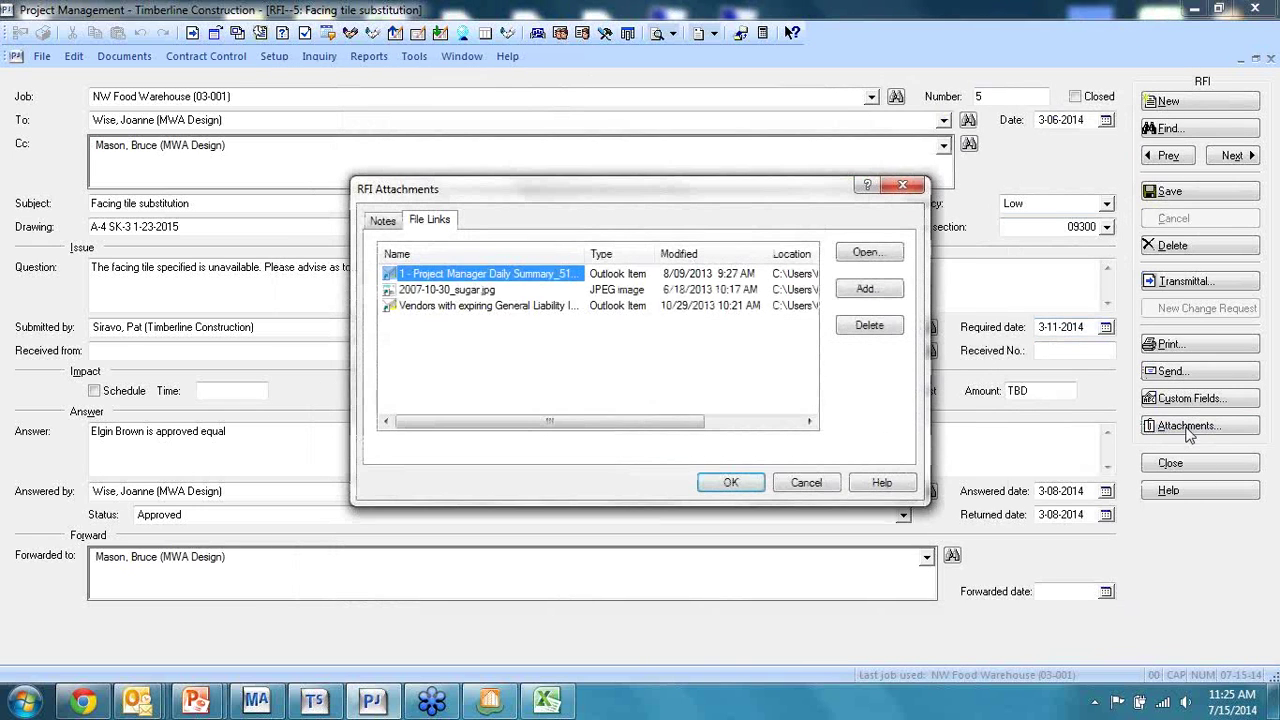
double_click(498, 281)
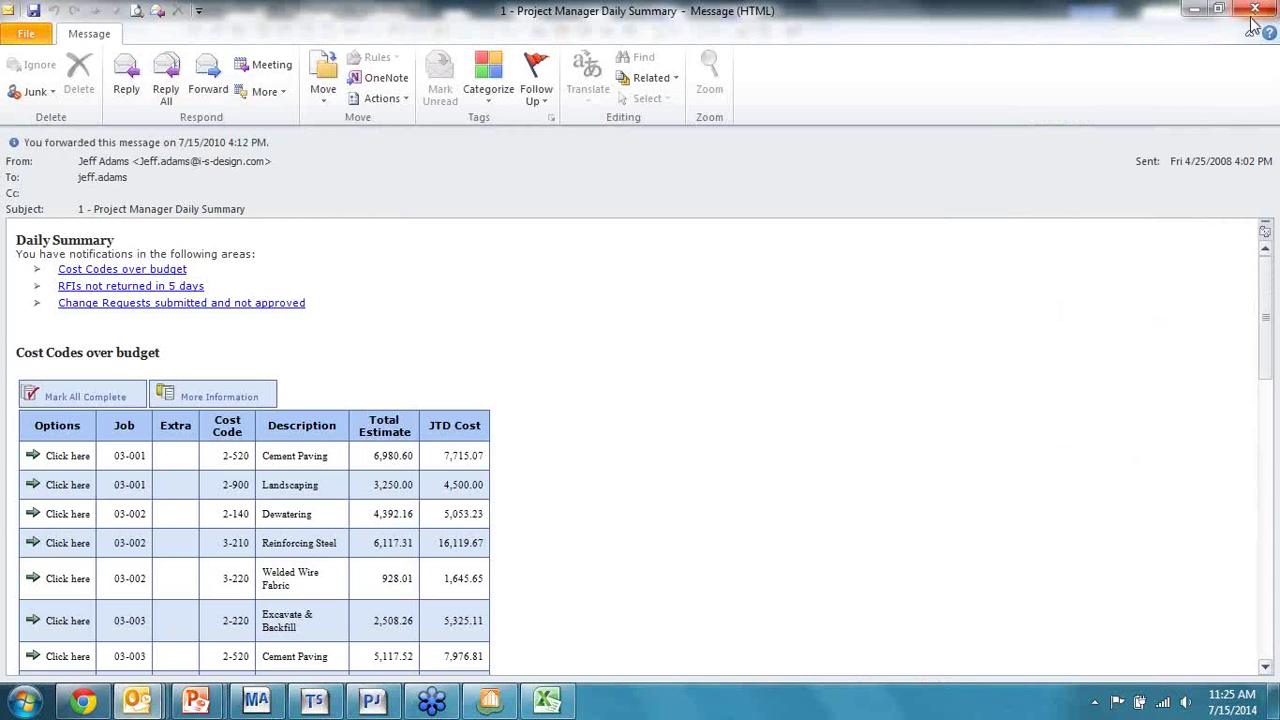
click(1258, 10)
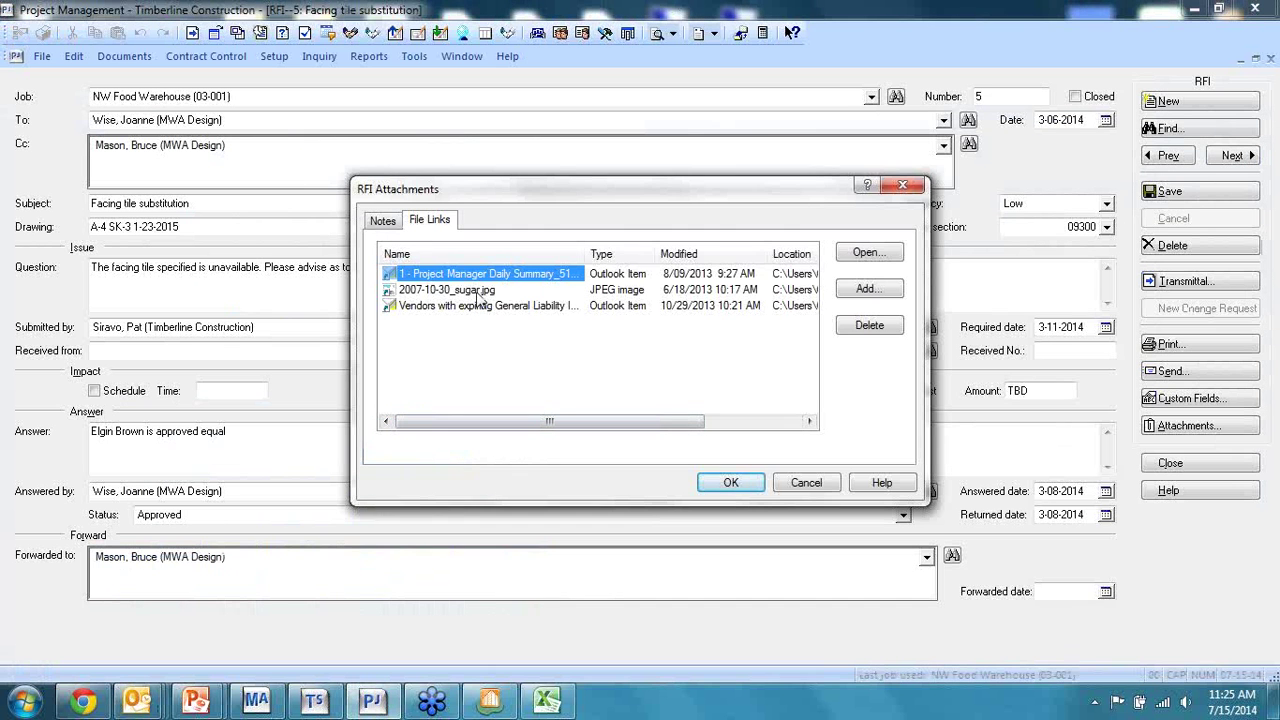
double_click(480, 290)
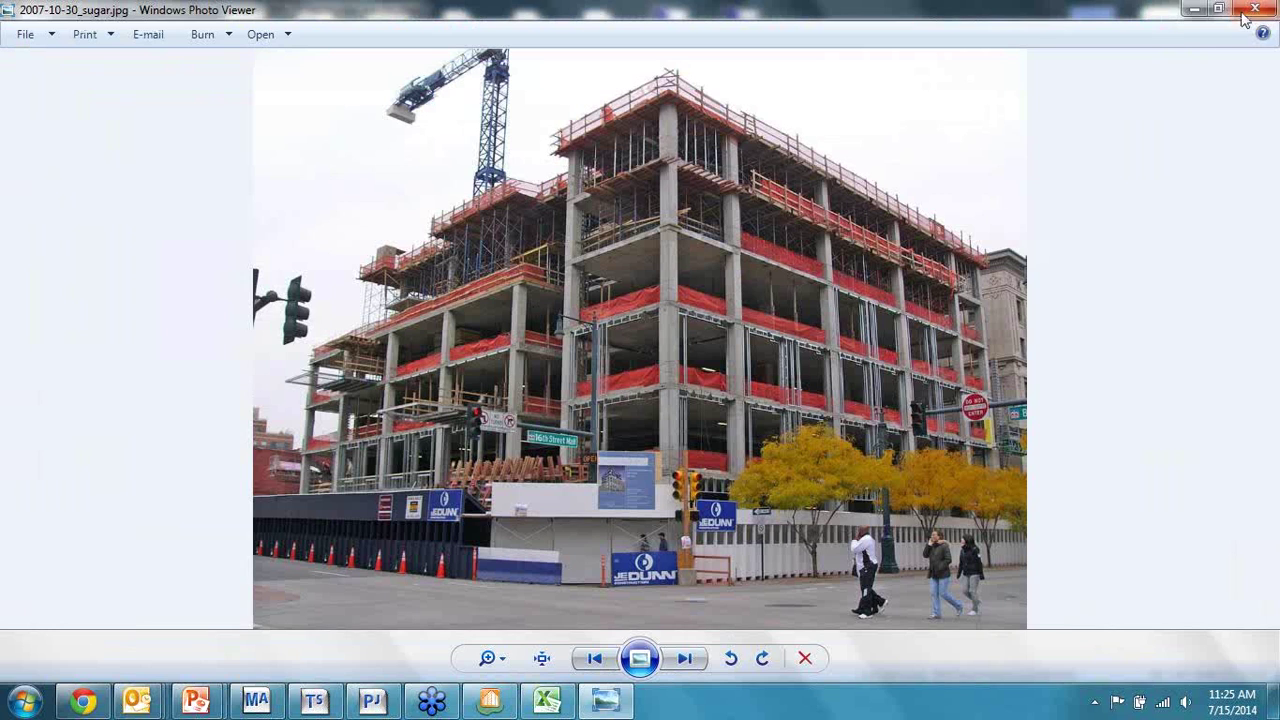
click(1256, 10)
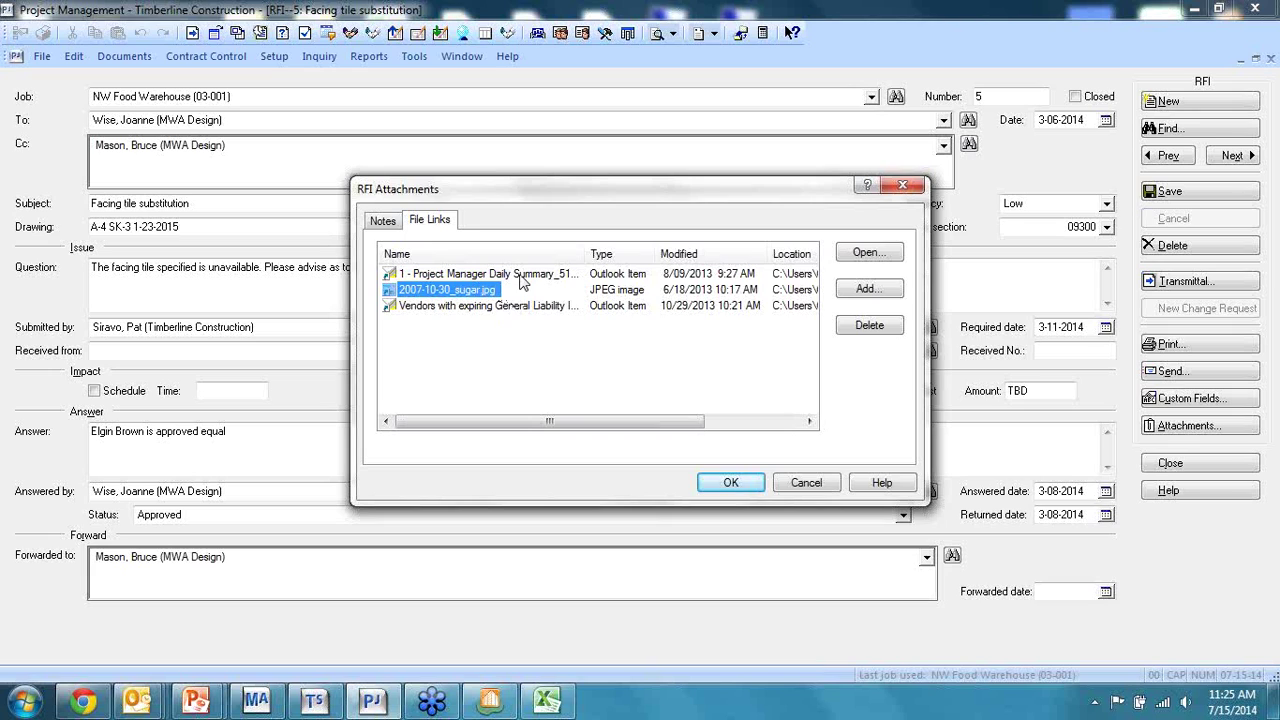
click(818, 481)
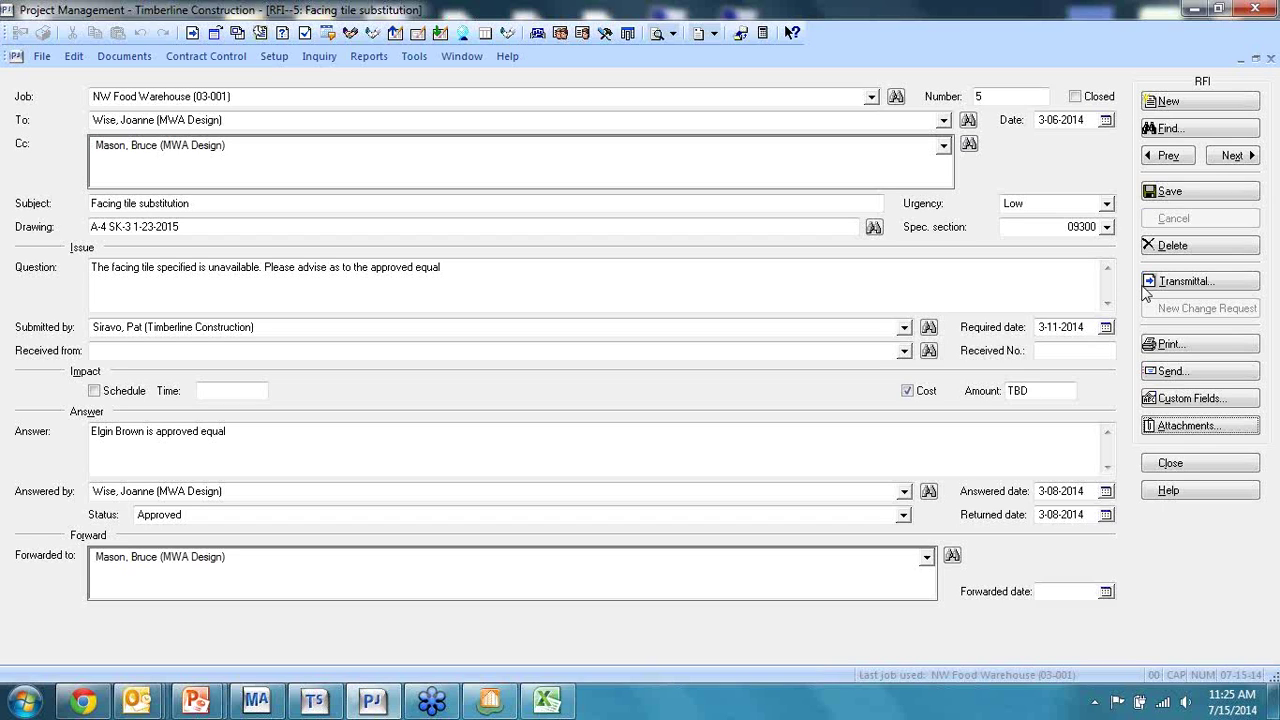
Create a transmittal from RFI 5 that includes its three attachments, and save it
click(1198, 283)
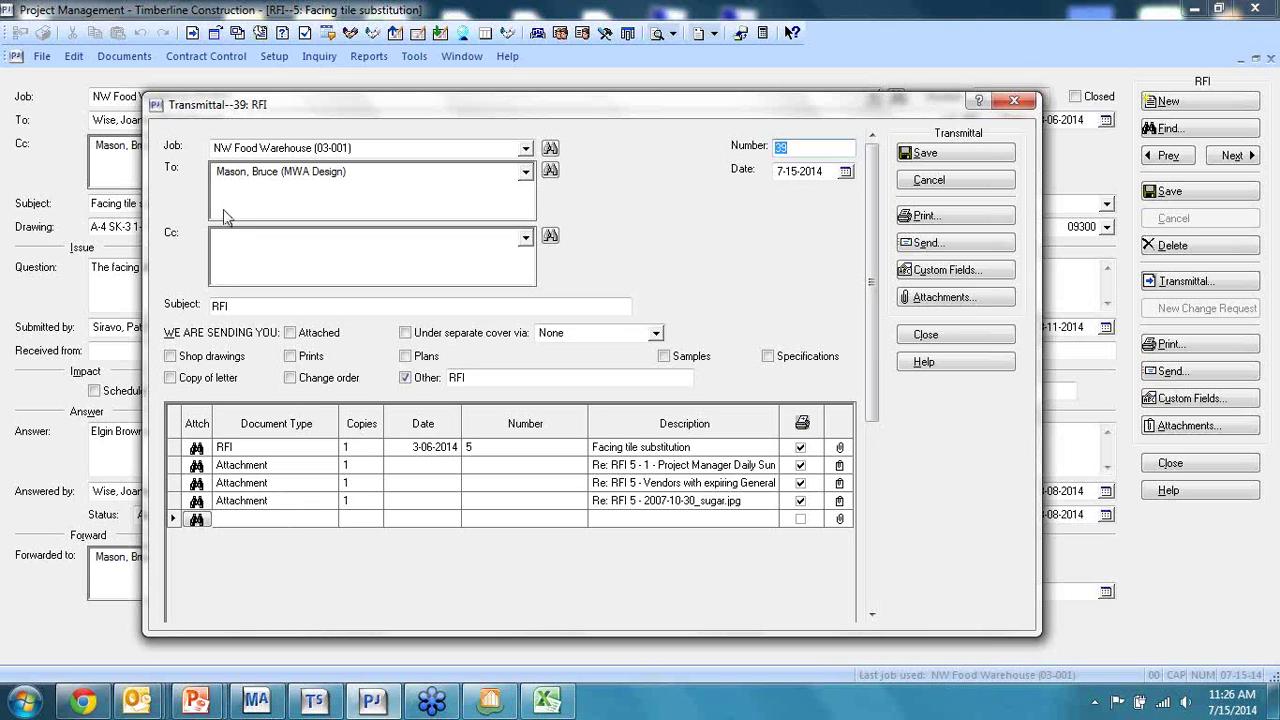
click(984, 155)
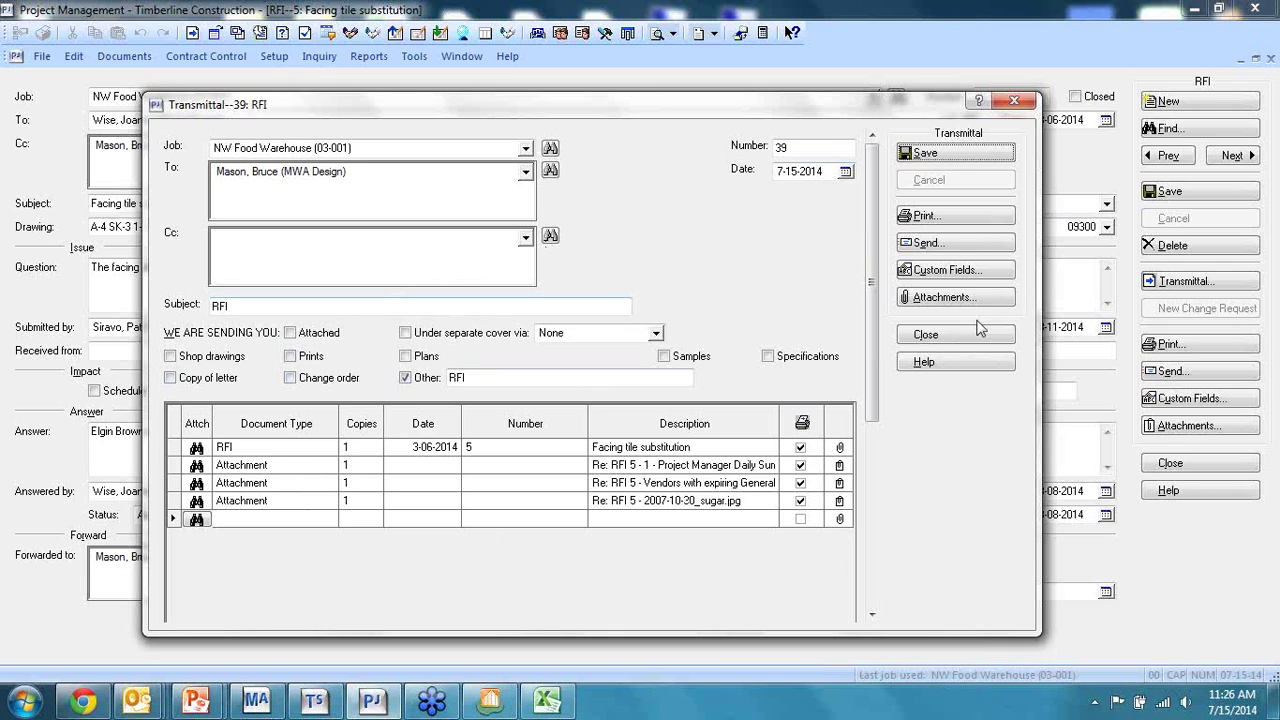
Preview the printed transmittal, enlarge the preview to check its listed documents and checkboxes, and leave without printing
click(957, 214)
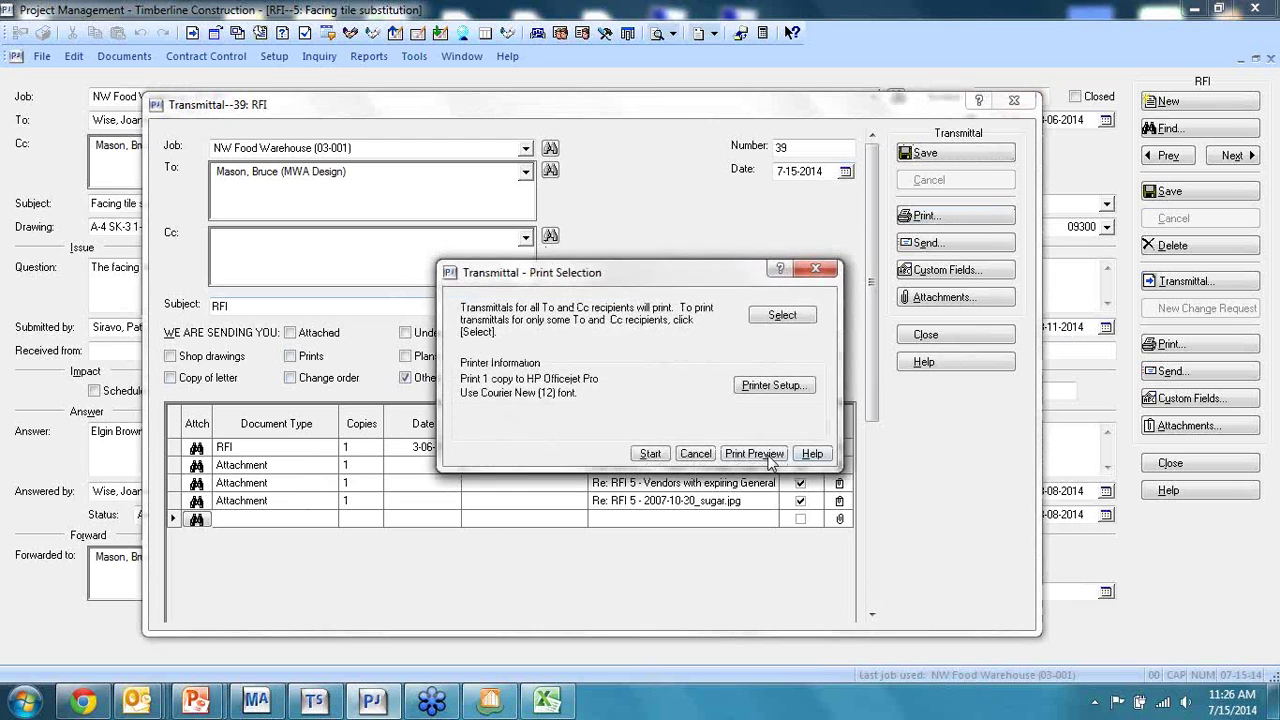
click(767, 457)
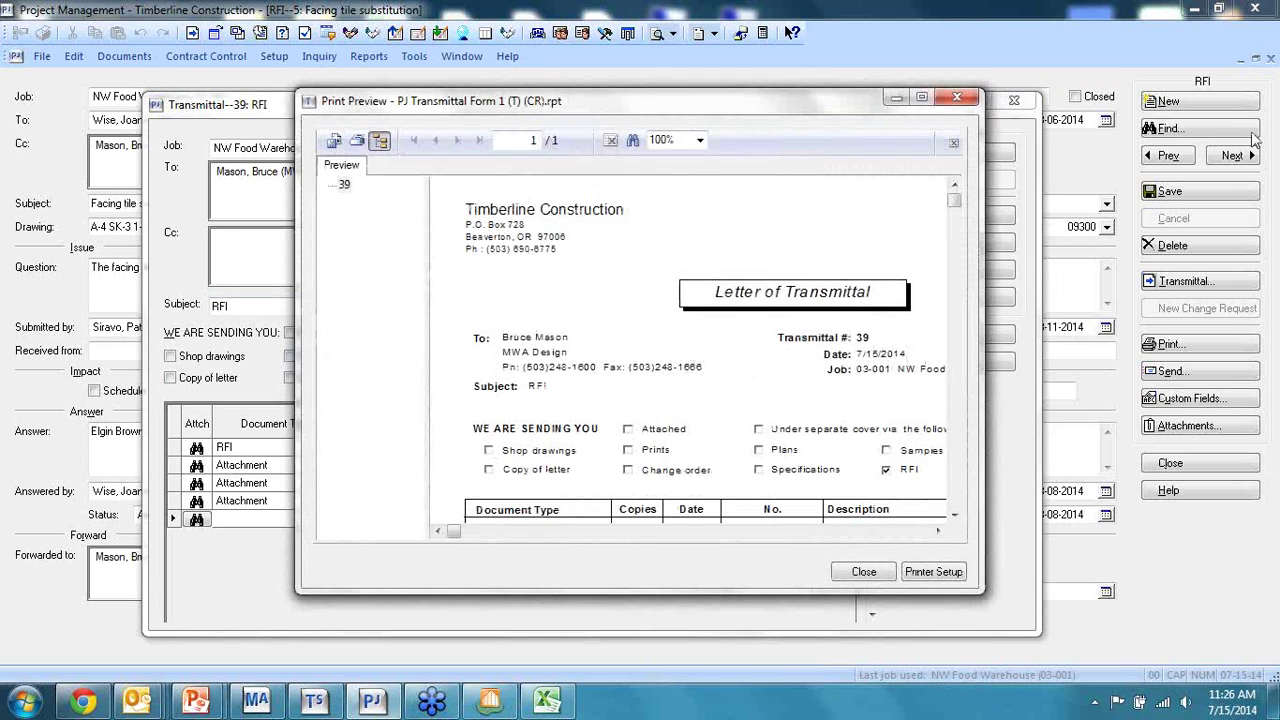
drag(822, 104, 707, 56)
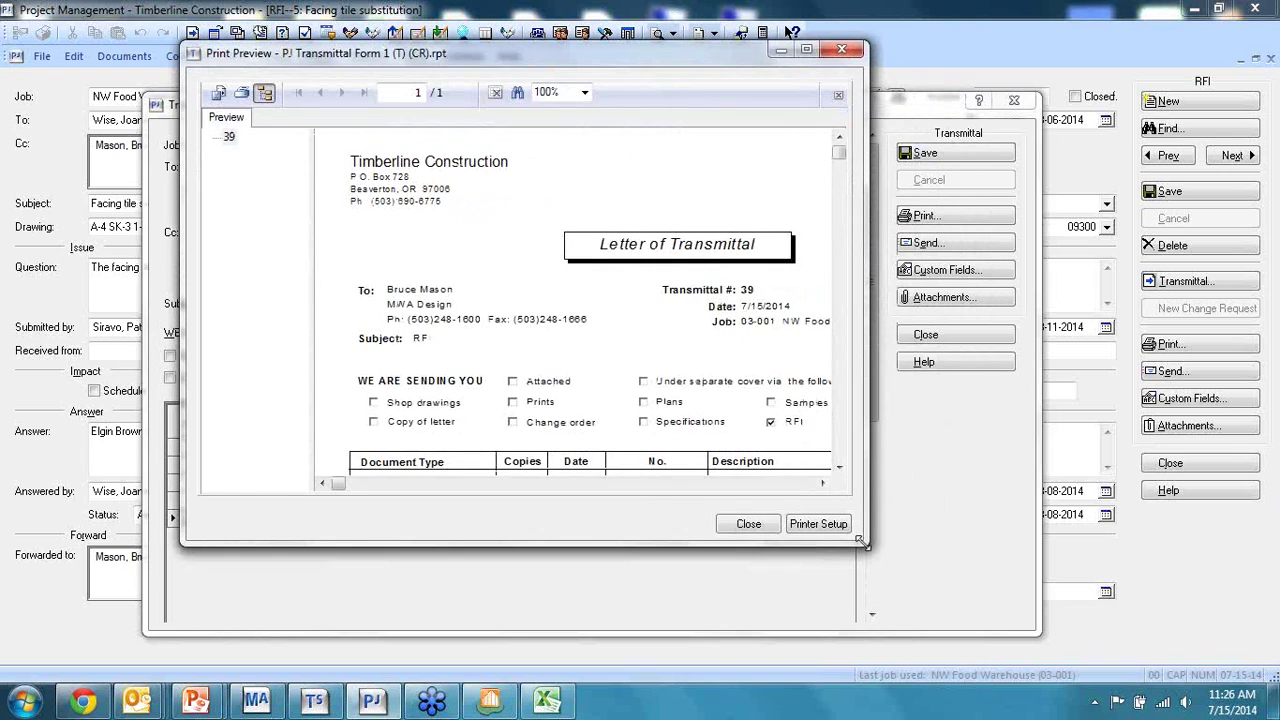
drag(862, 542, 1130, 655)
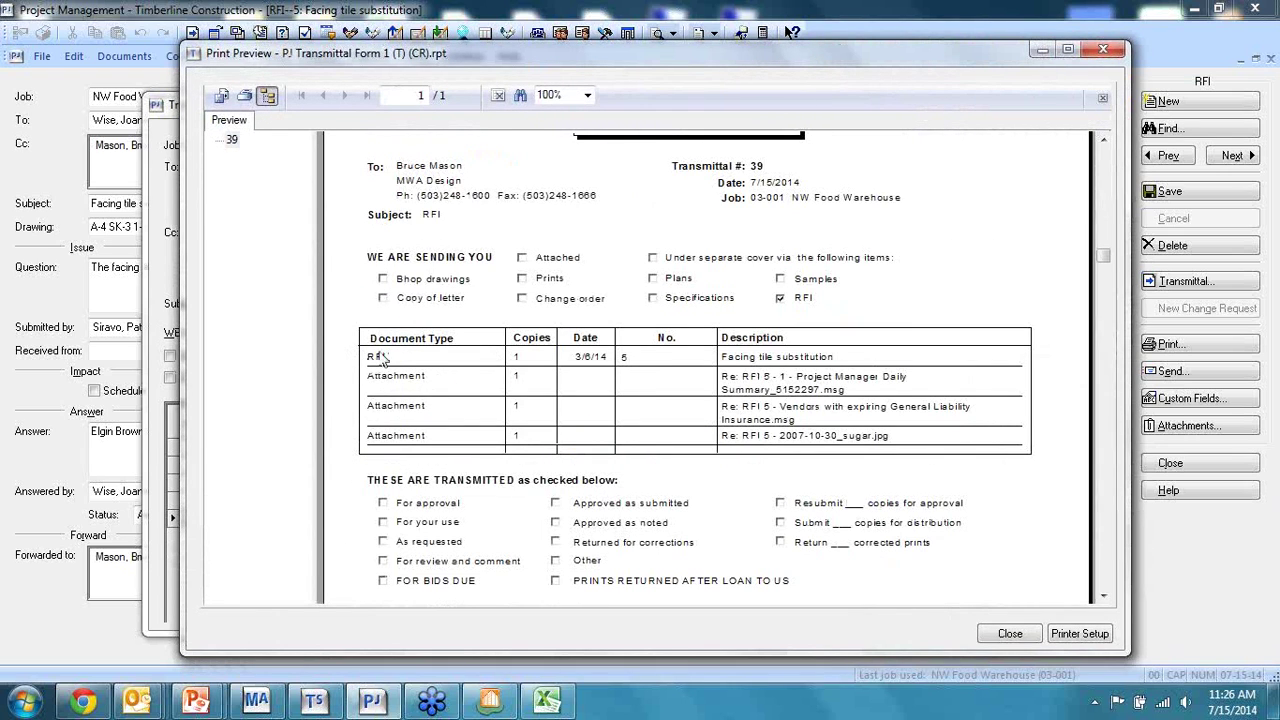
scroll(822, 422, down, 3)
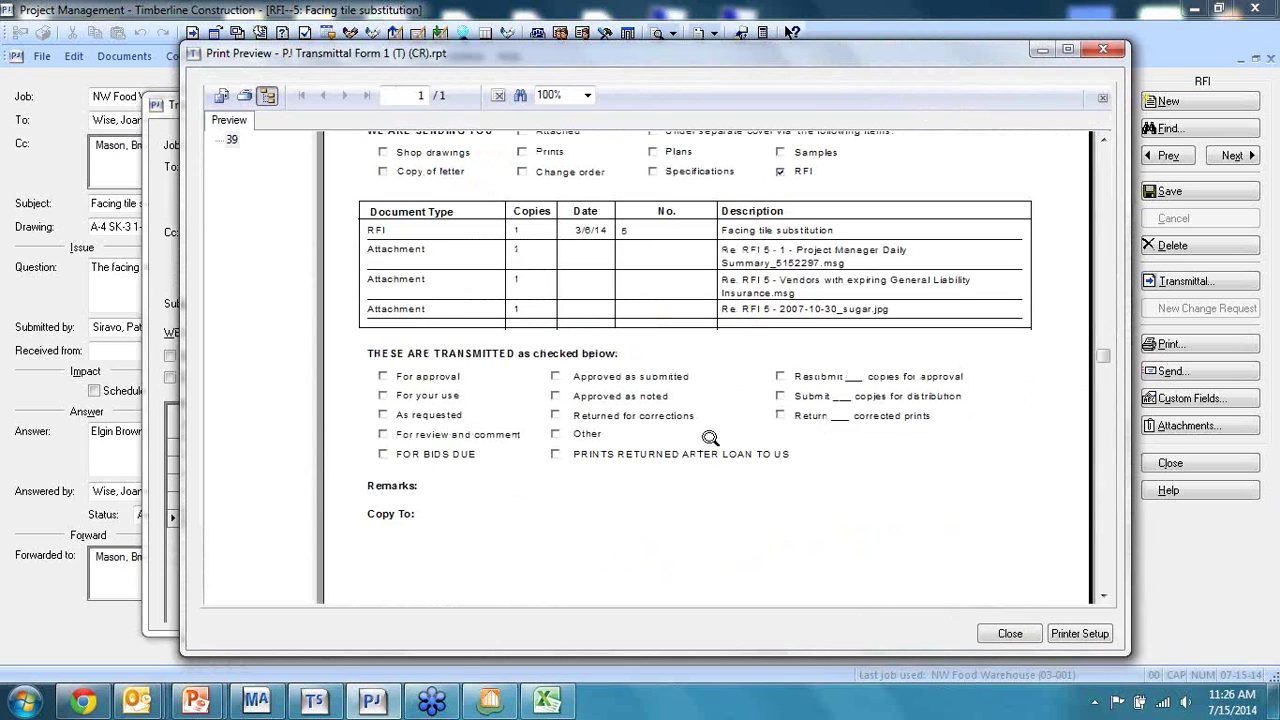
click(1010, 634)
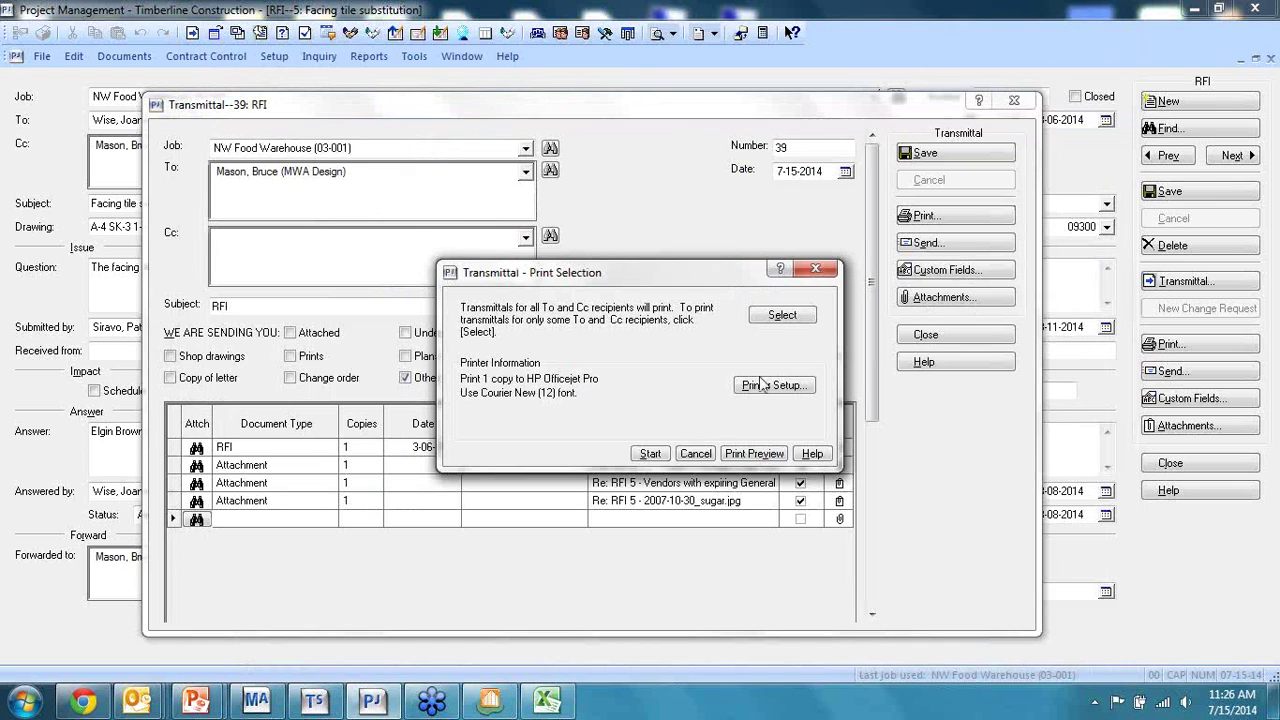
click(694, 452)
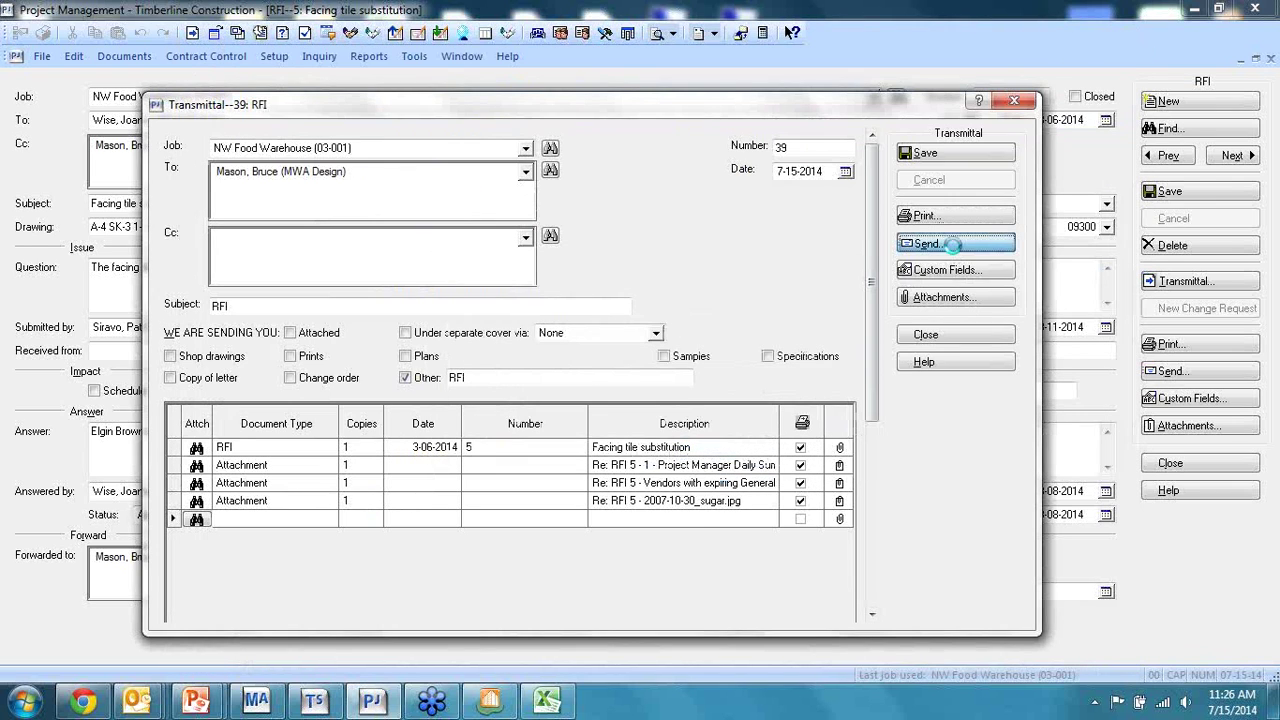
Check the attachments in the transmittal's sending form, cancel the sending, and close the transmittal and the RFI
click(950, 247)
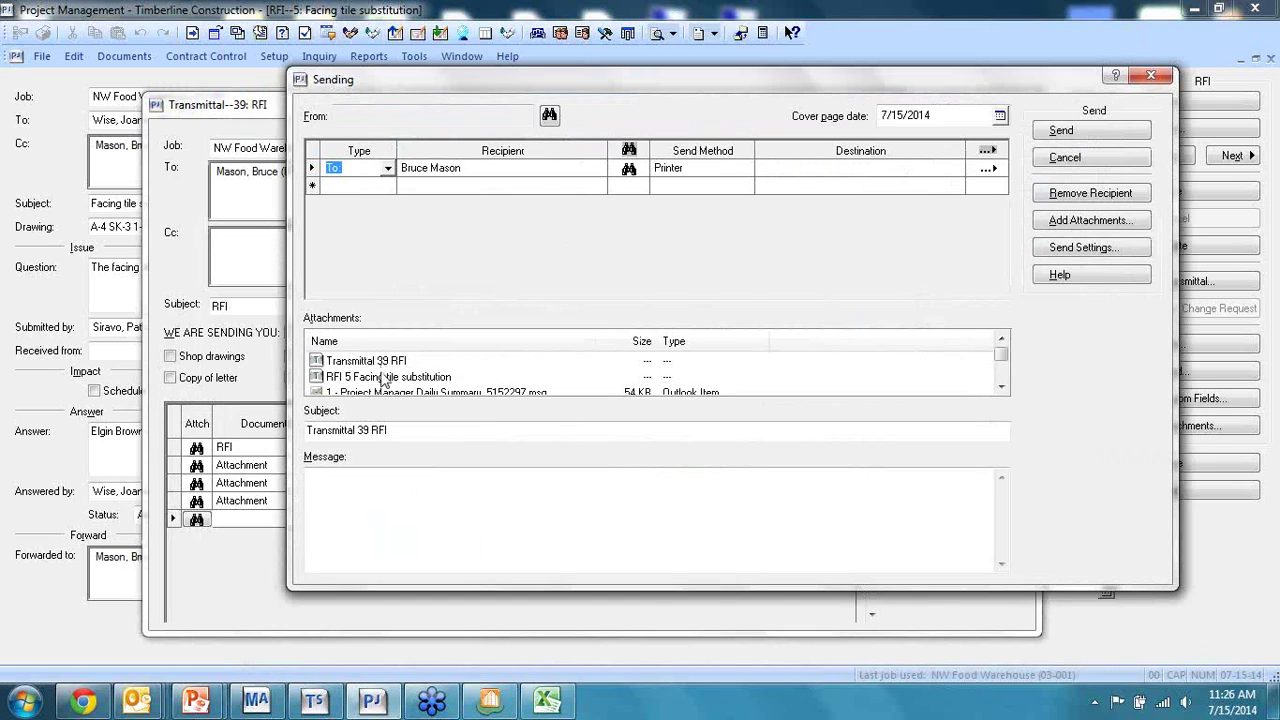
drag(1005, 367, 1003, 366)
click(1101, 164)
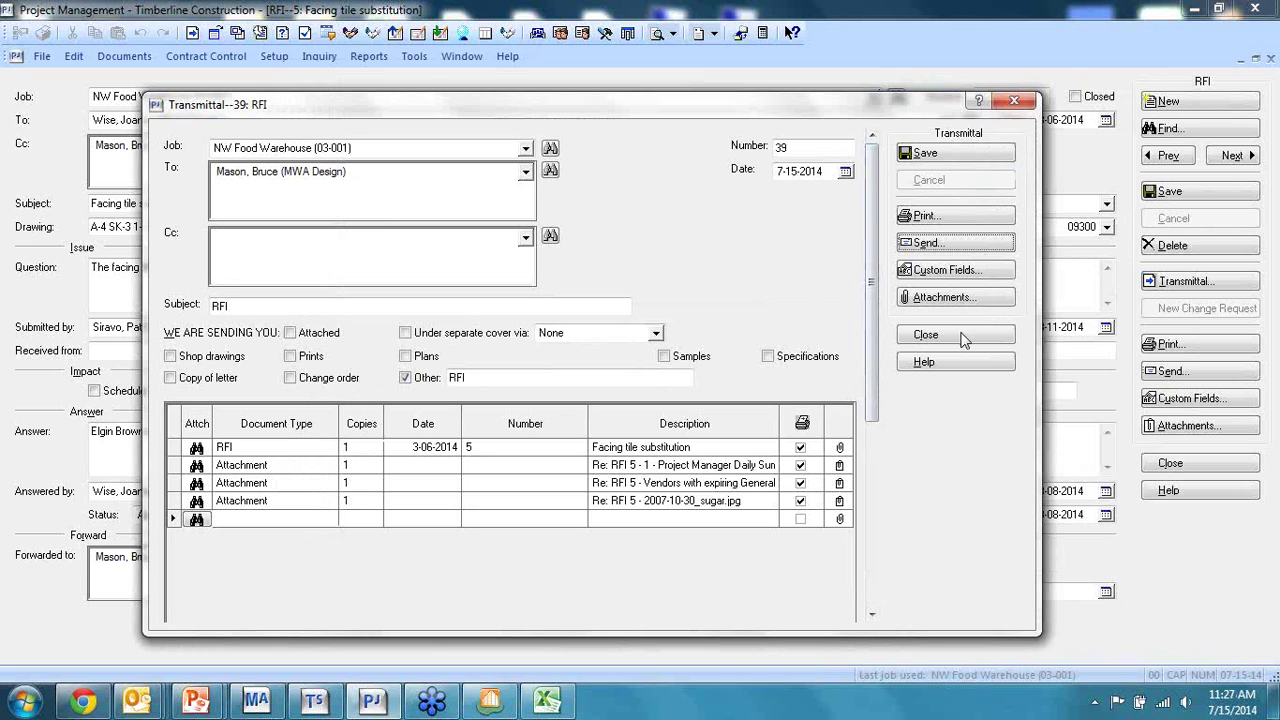
click(961, 337)
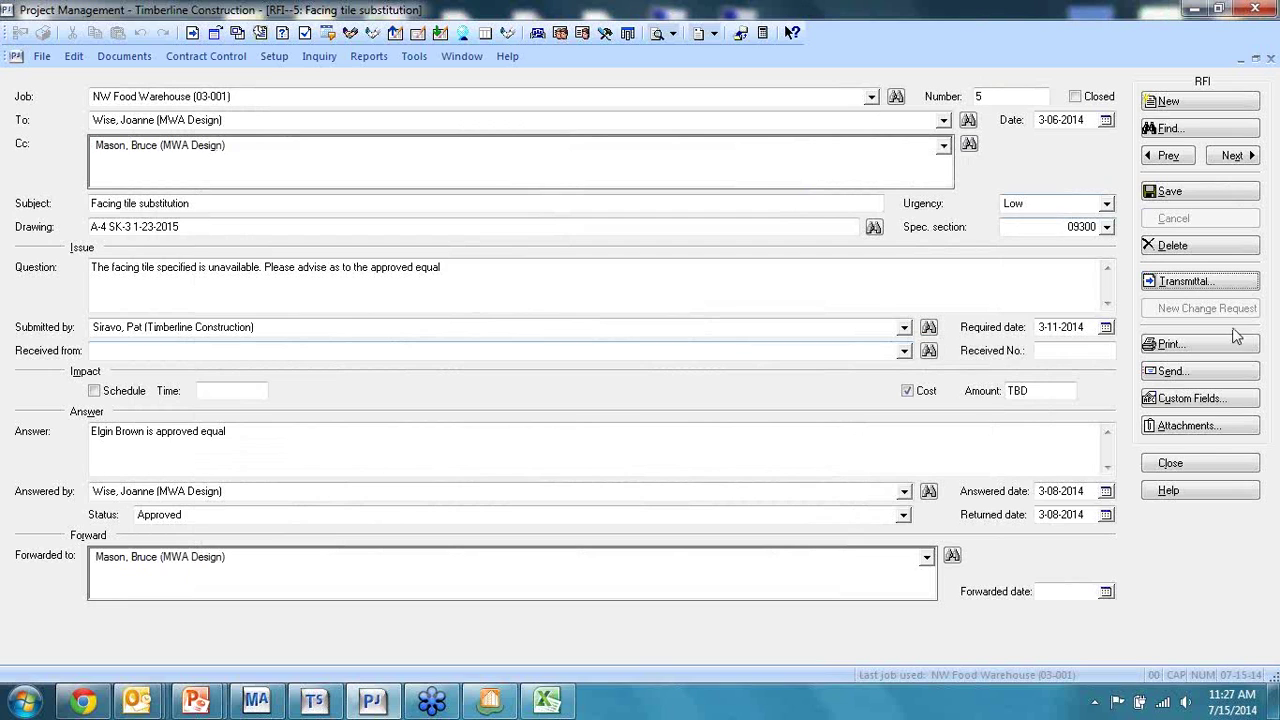
click(1204, 466)
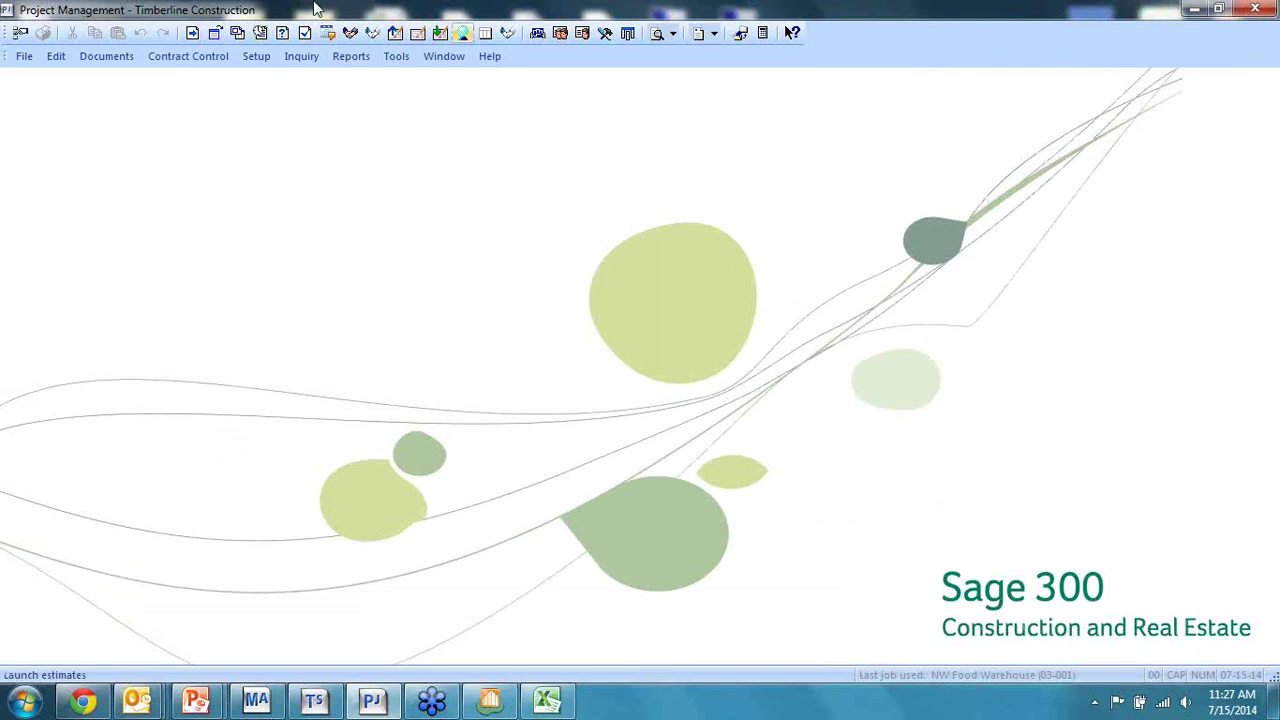
Display the Transmittal Log inquiry for the NW Food Warehouse job 03-001
click(304, 57)
mouse_move(428, 326)
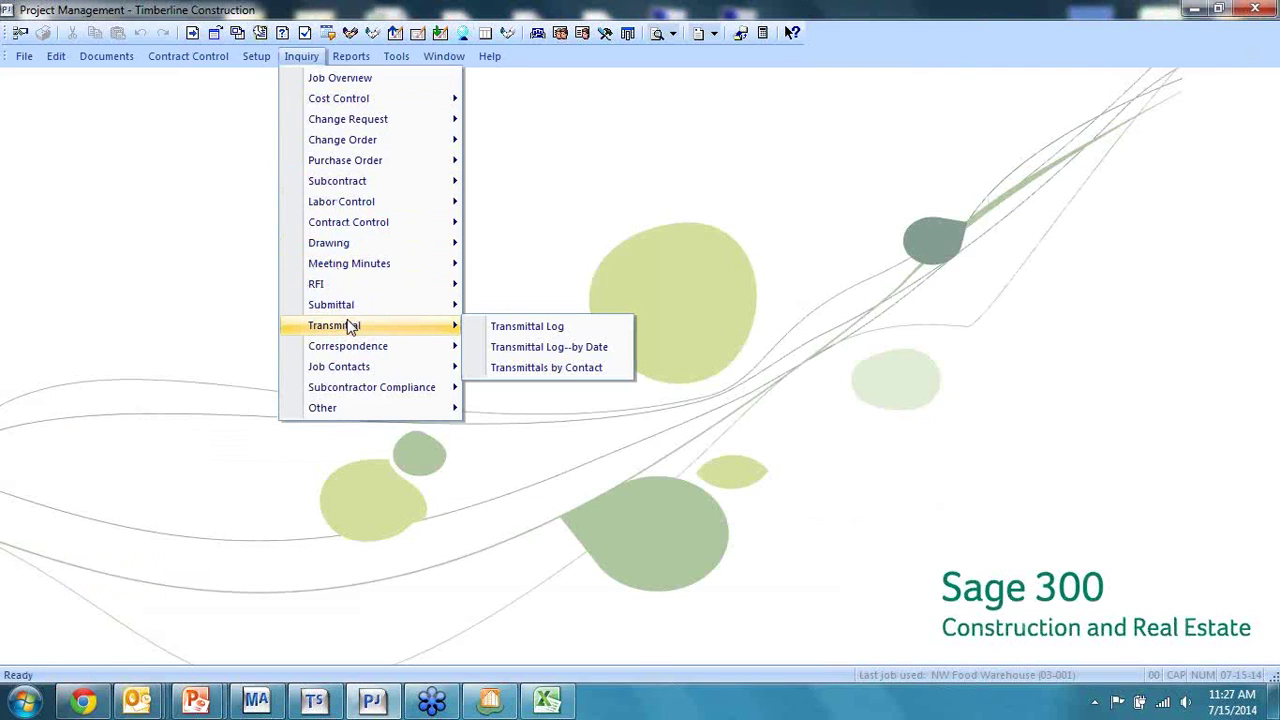
click(588, 327)
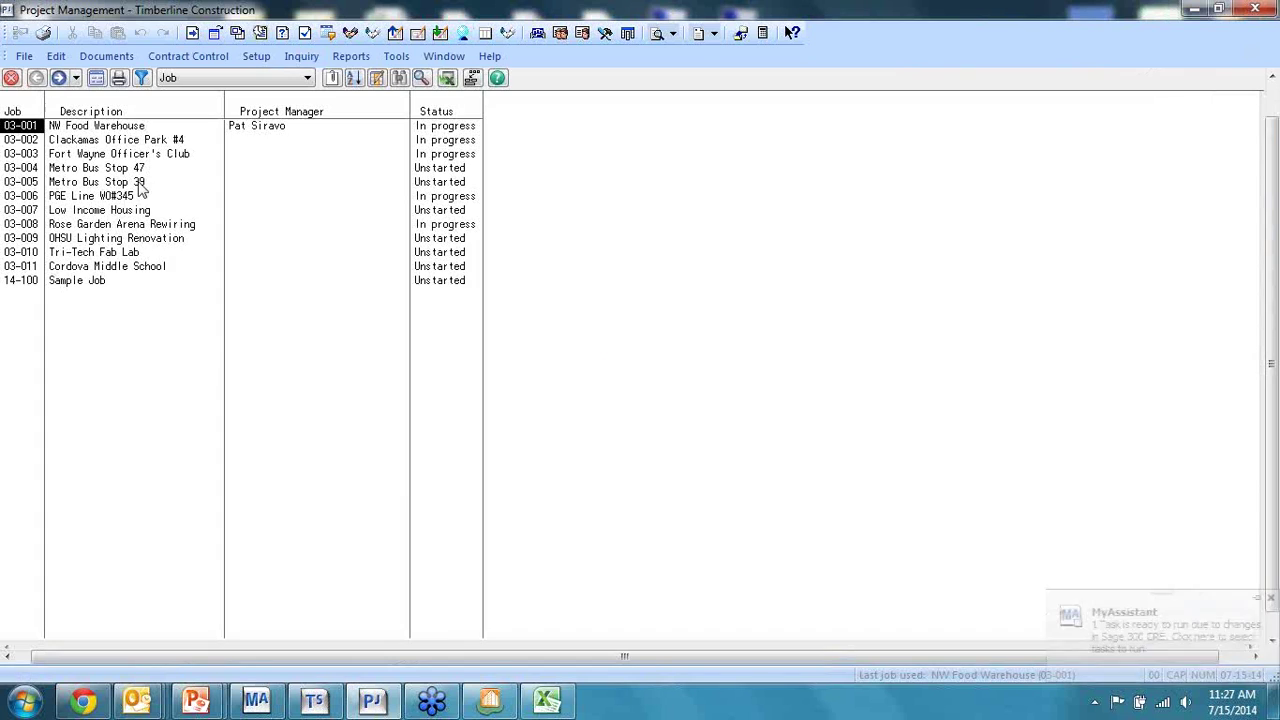
double_click(21, 130)
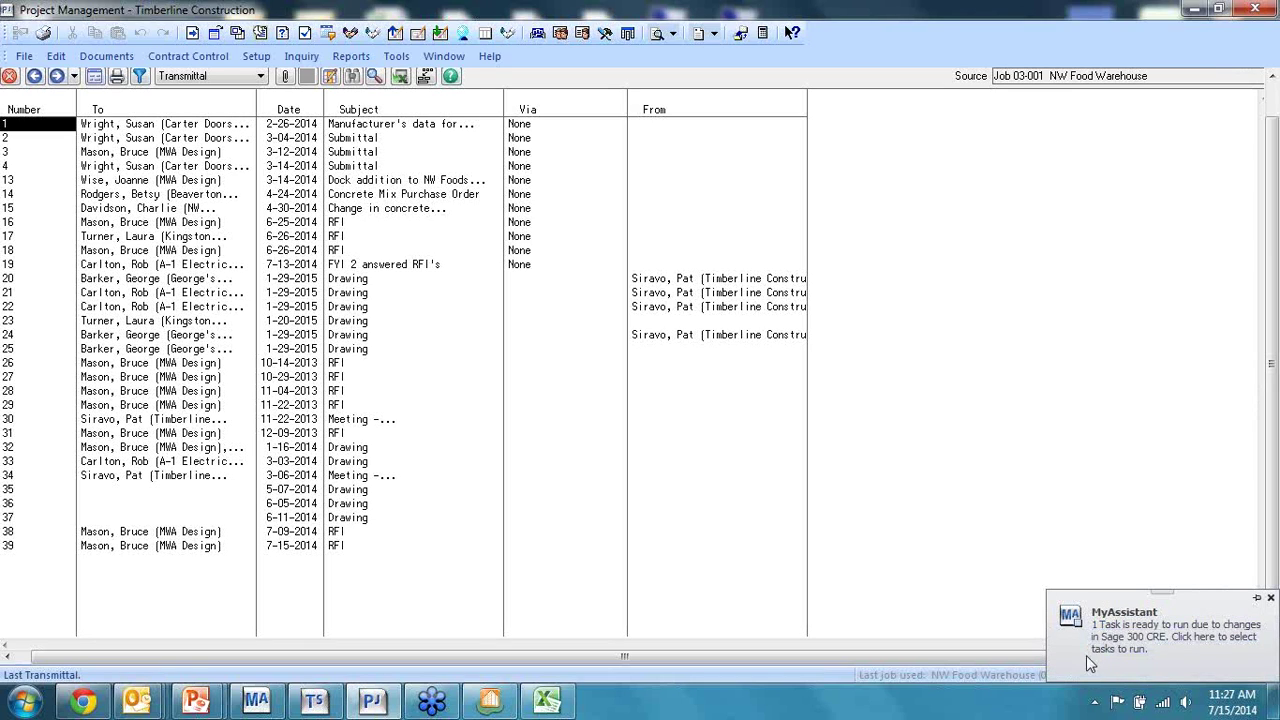
View the queued tasks in the MyAssistant Action Center, cancel without running any, and close the transmittal log
click(1163, 643)
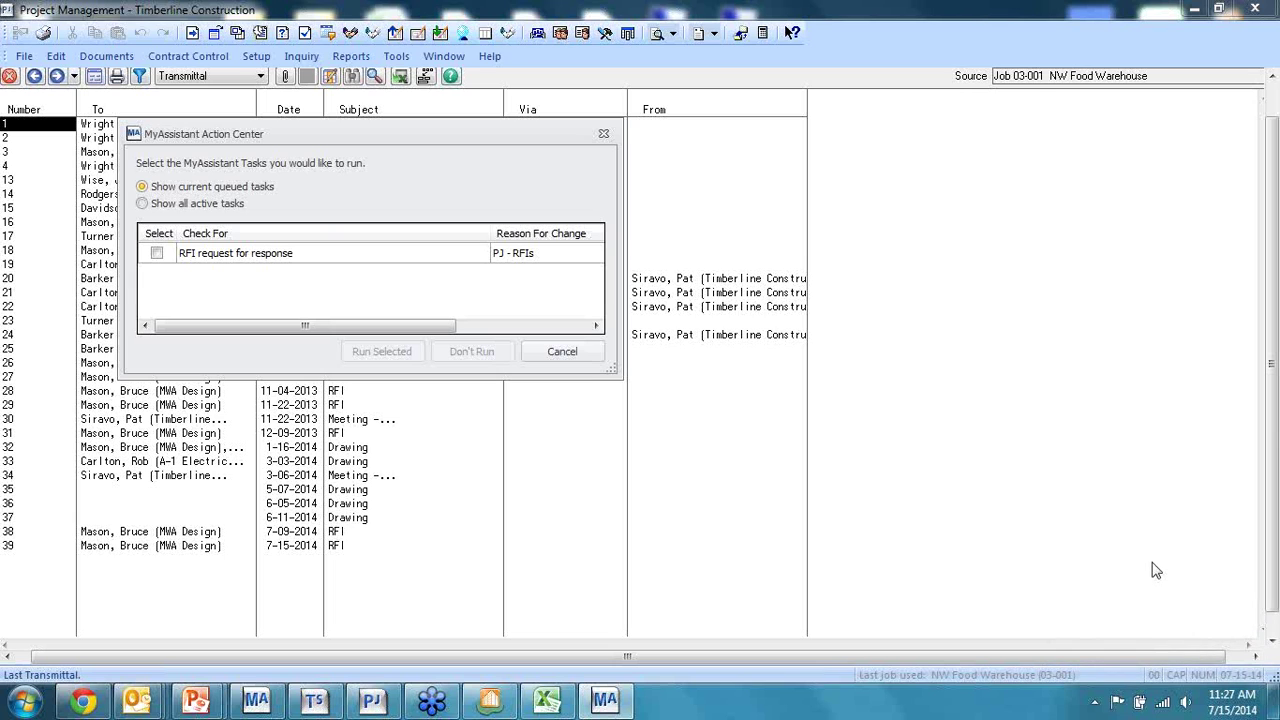
click(562, 352)
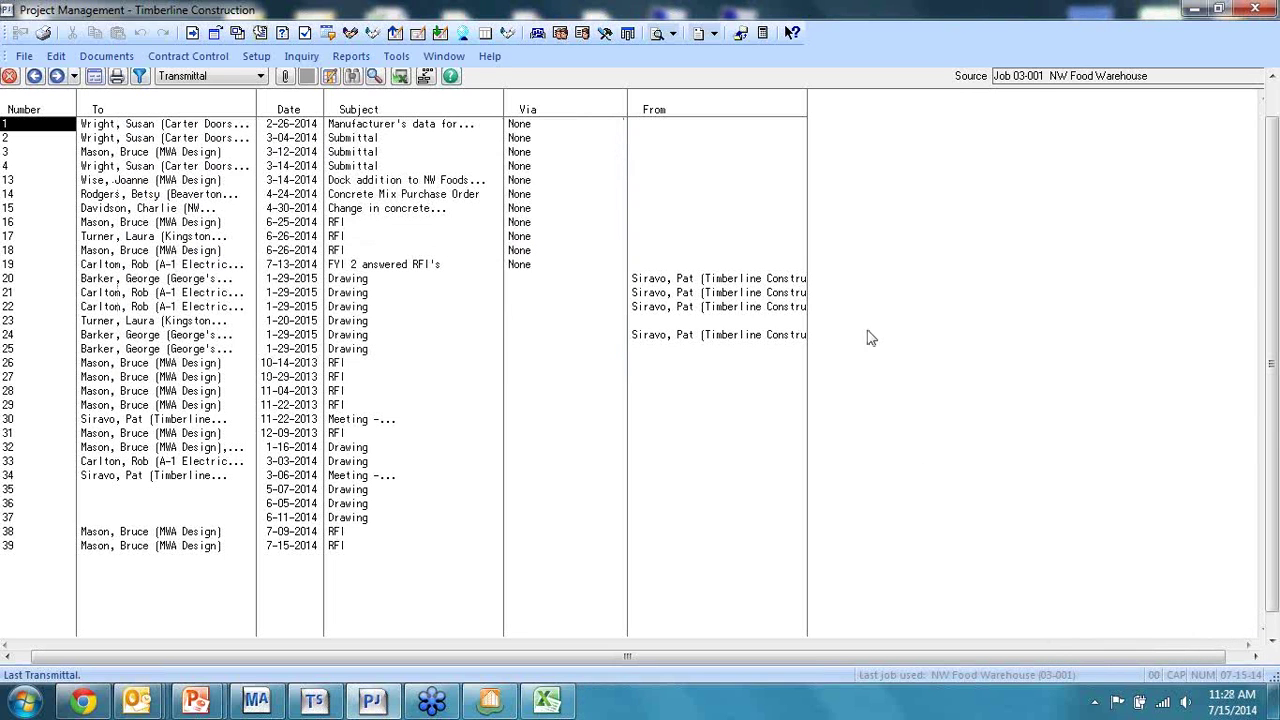
click(10, 77)
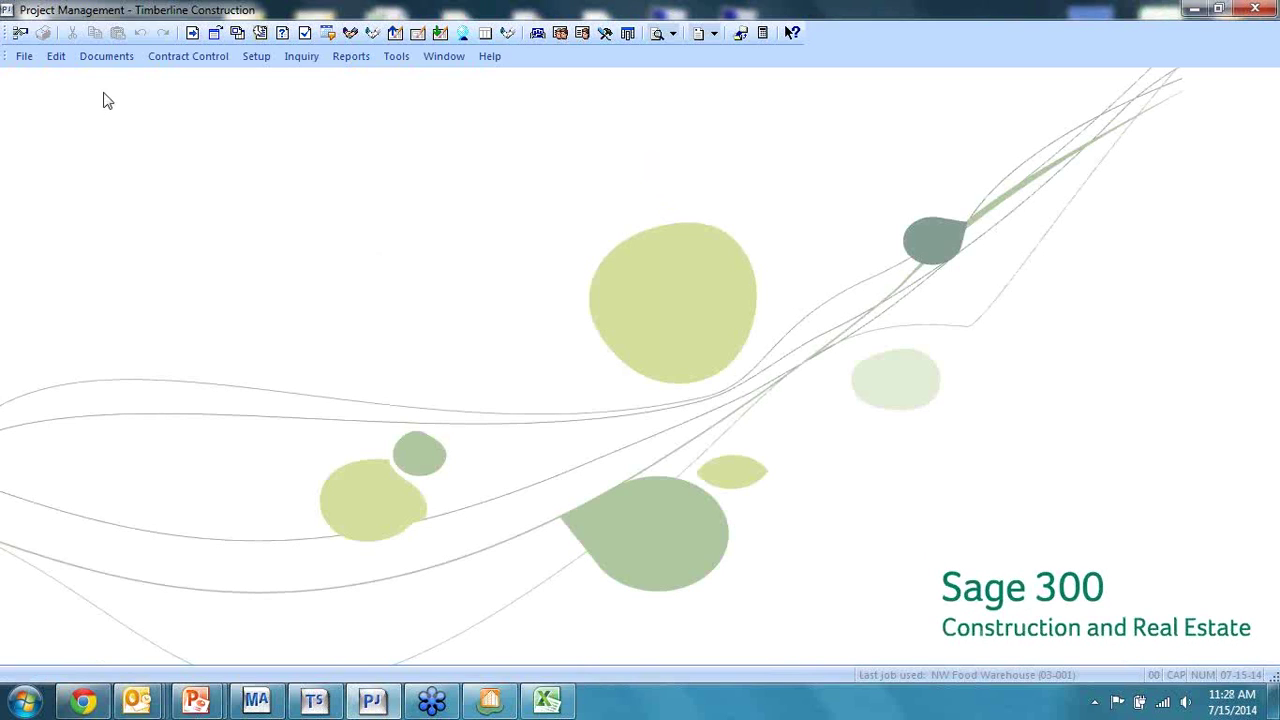
Open Subcontractor Compliance Management and view the miscellaneous compliance items for NW Food Warehouse and vendor A-1 Electric Company
click(100, 58)
mouse_move(188, 58)
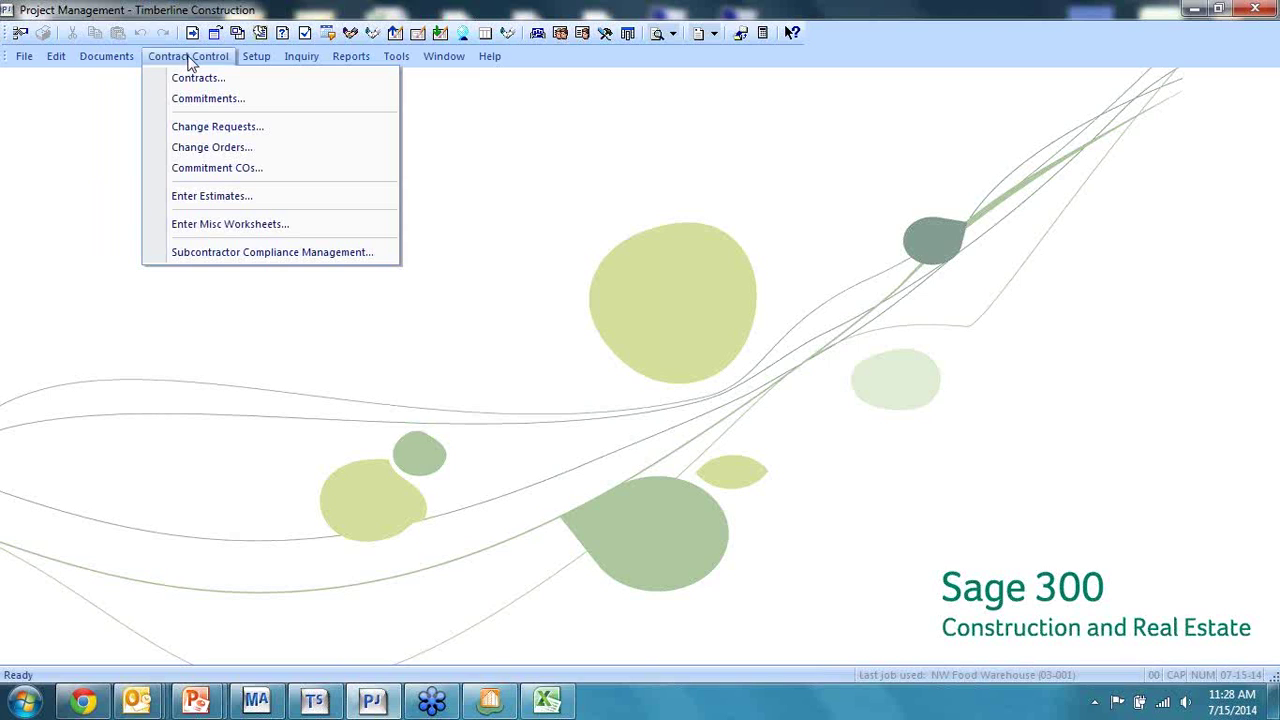
click(190, 62)
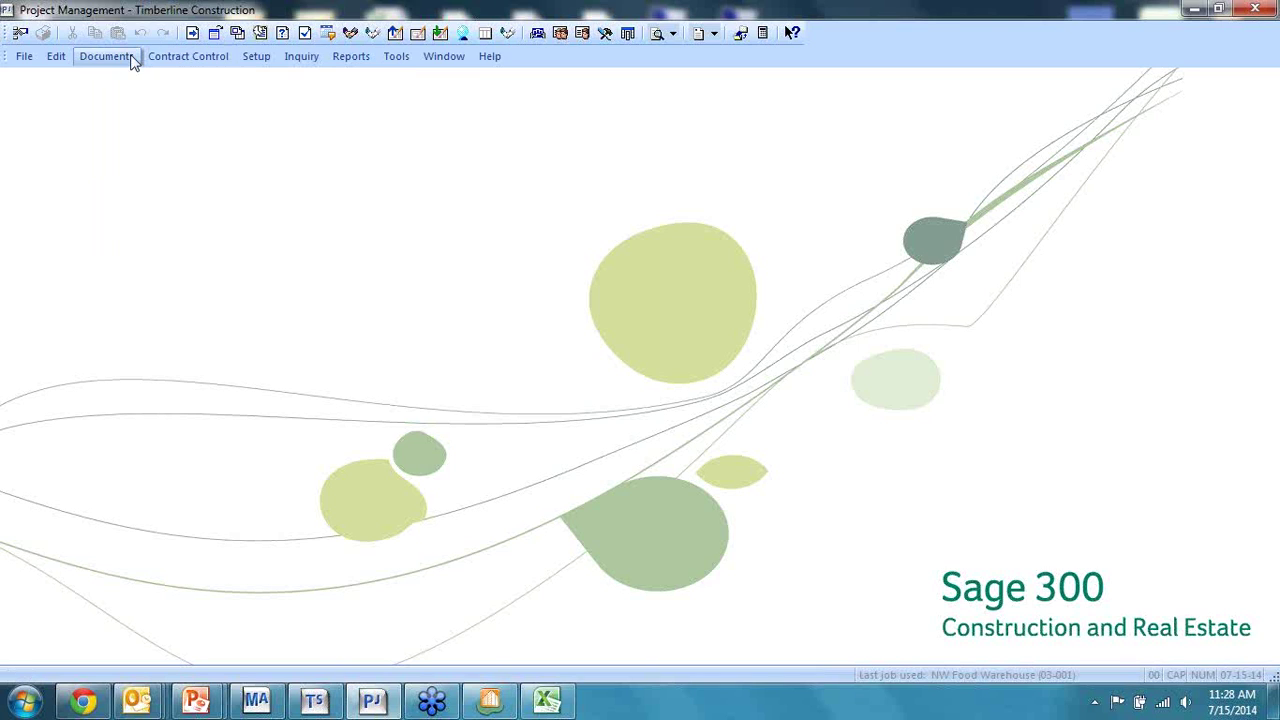
click(115, 57)
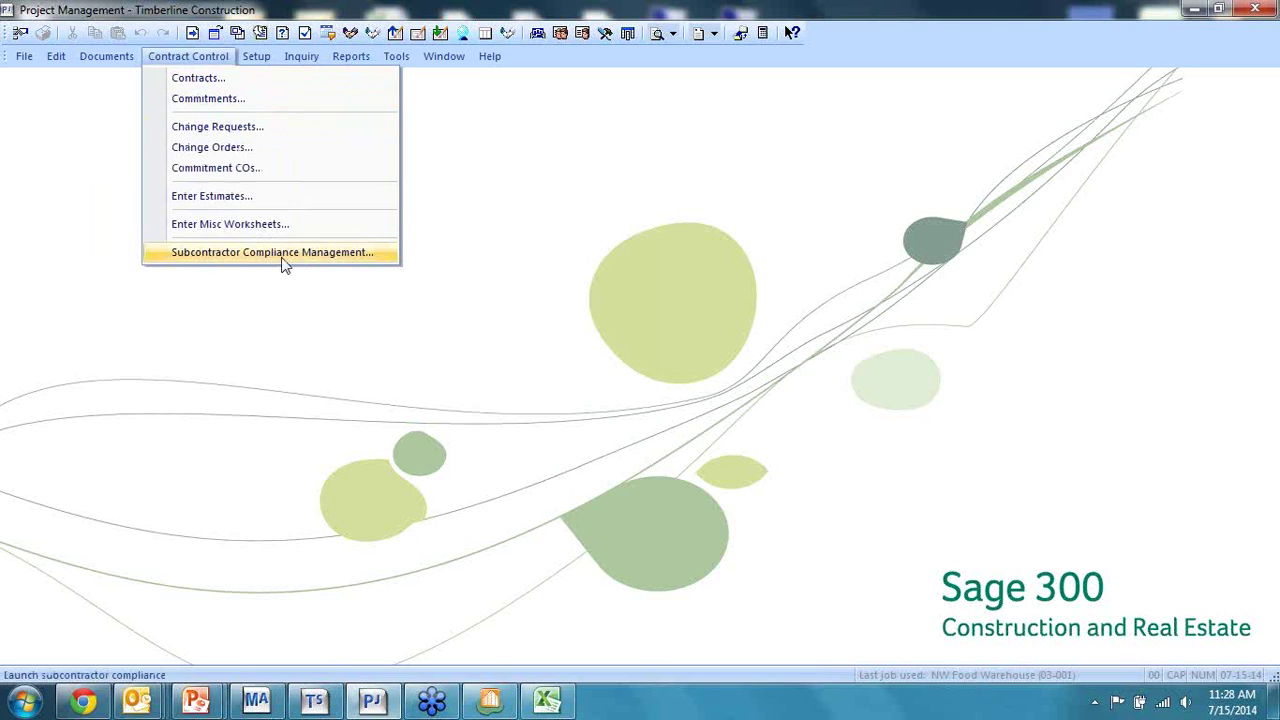
click(283, 256)
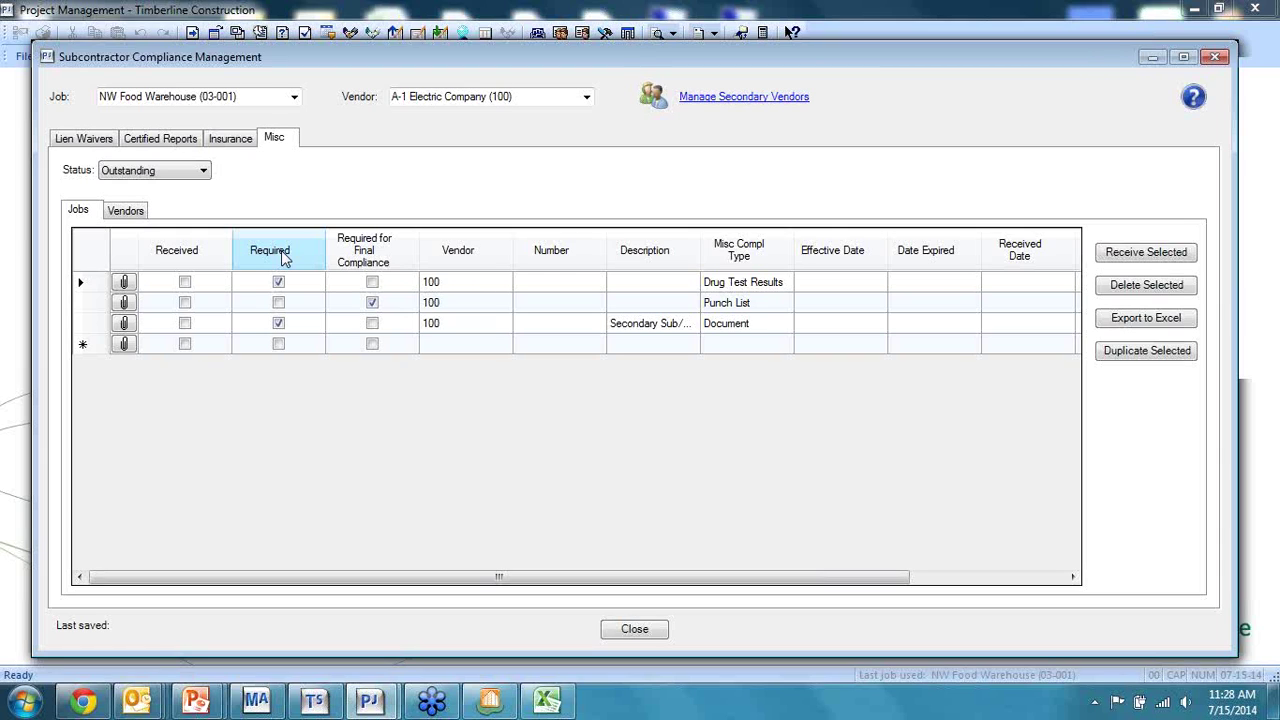
click(133, 96)
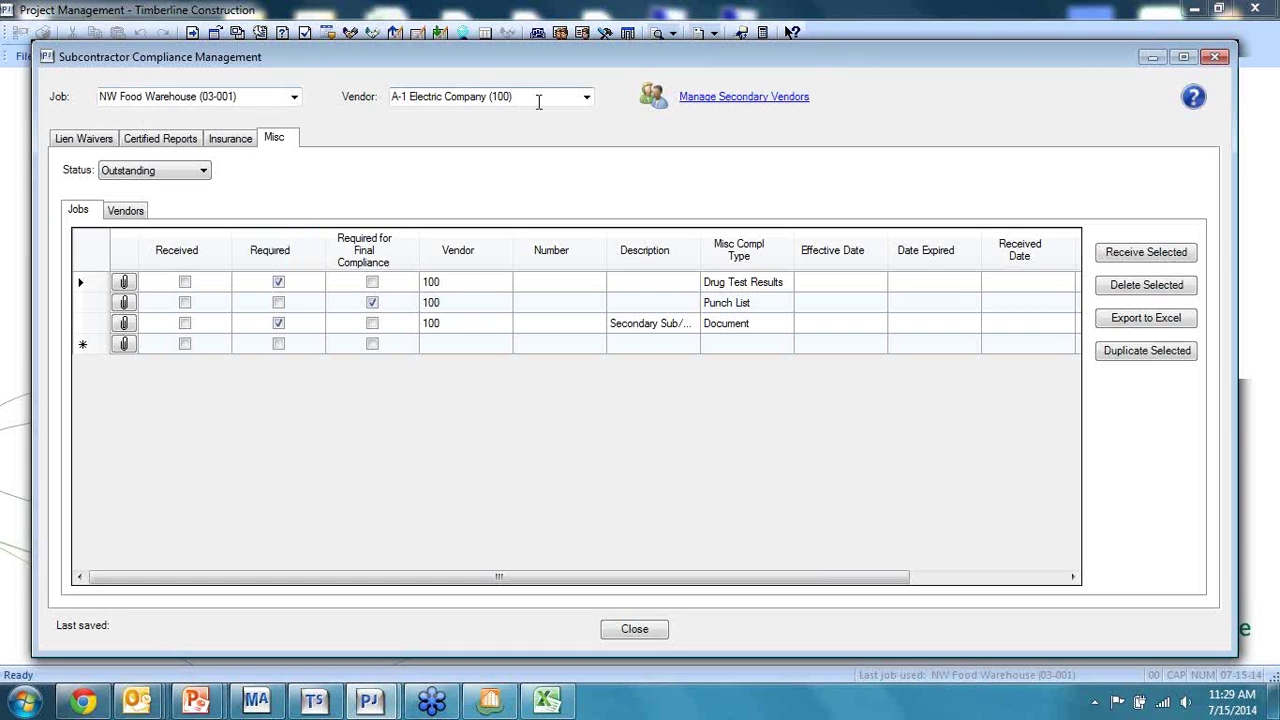
Review the outstanding lien waivers across all columns, from vendor and commitment details to override and original source
click(85, 143)
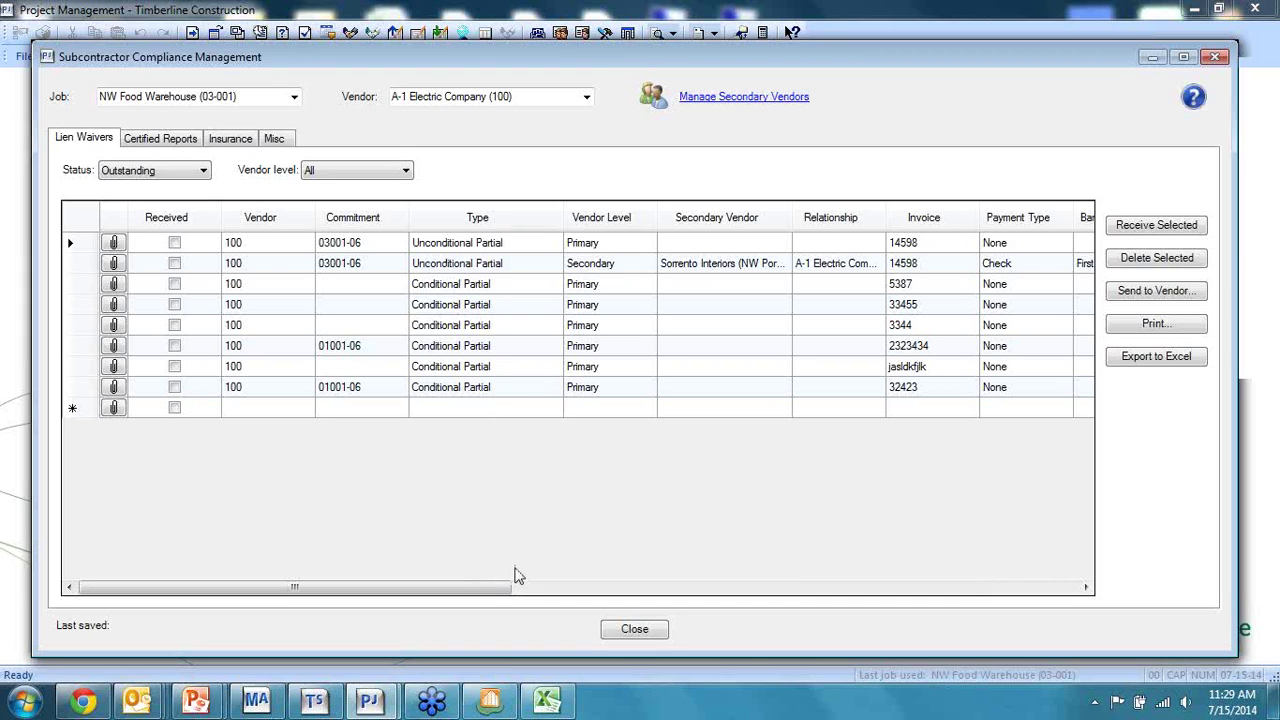
drag(486, 590, 620, 589)
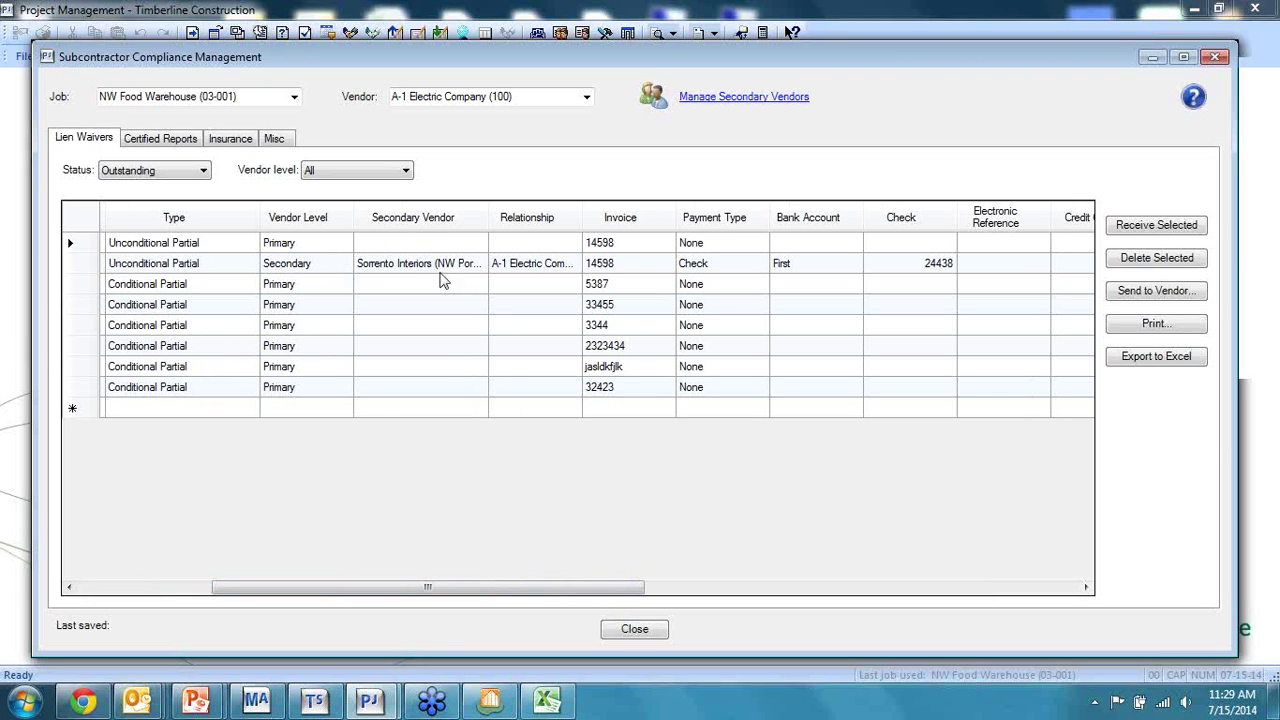
drag(549, 590, 758, 589)
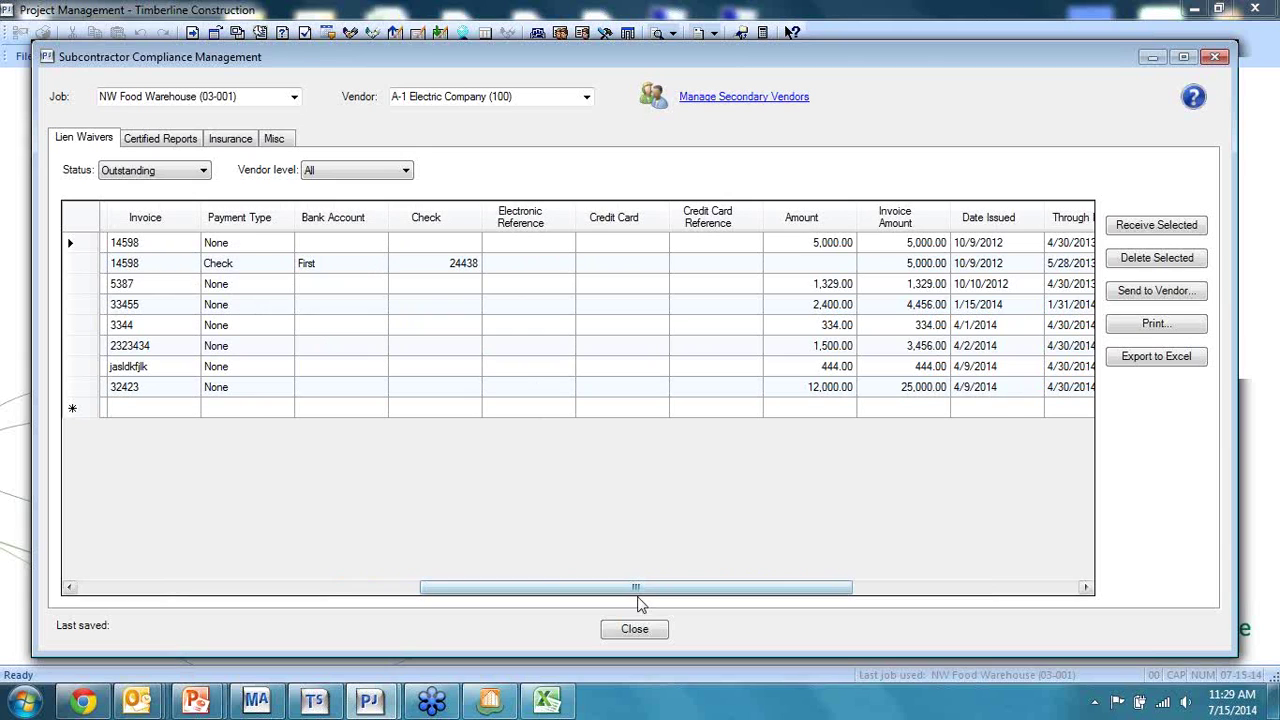
drag(644, 592, 766, 595)
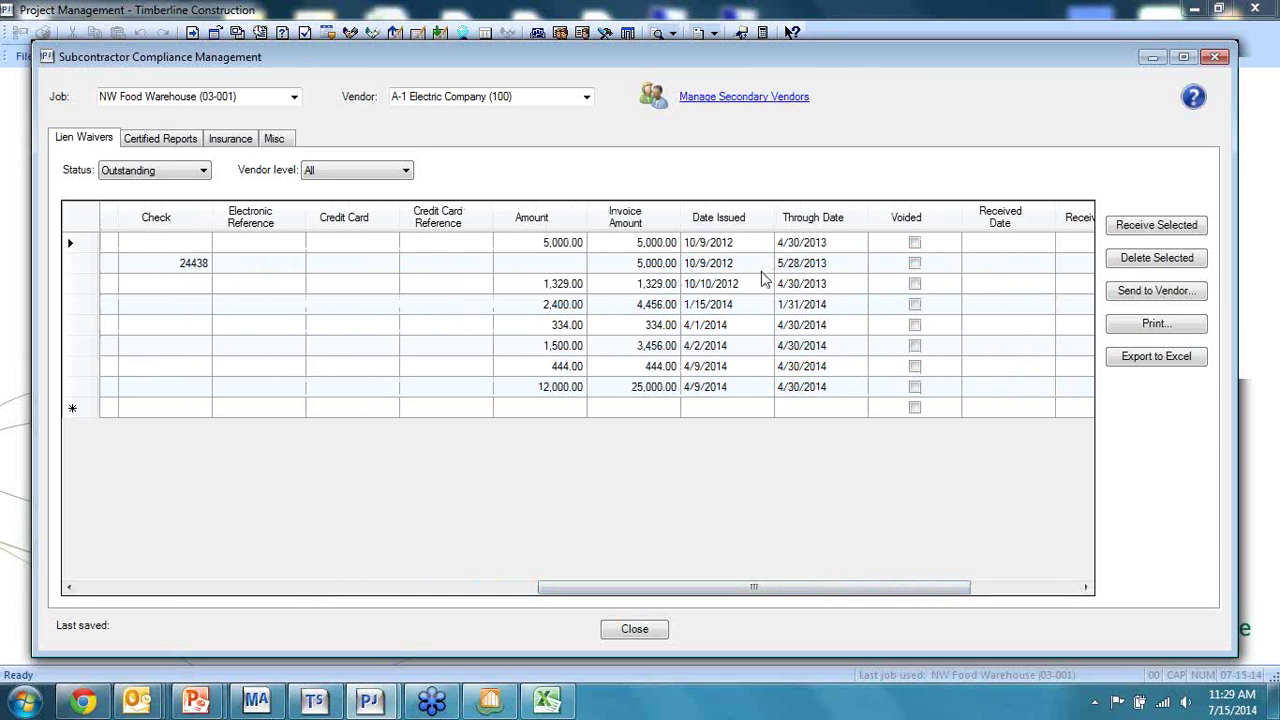
drag(830, 591, 940, 592)
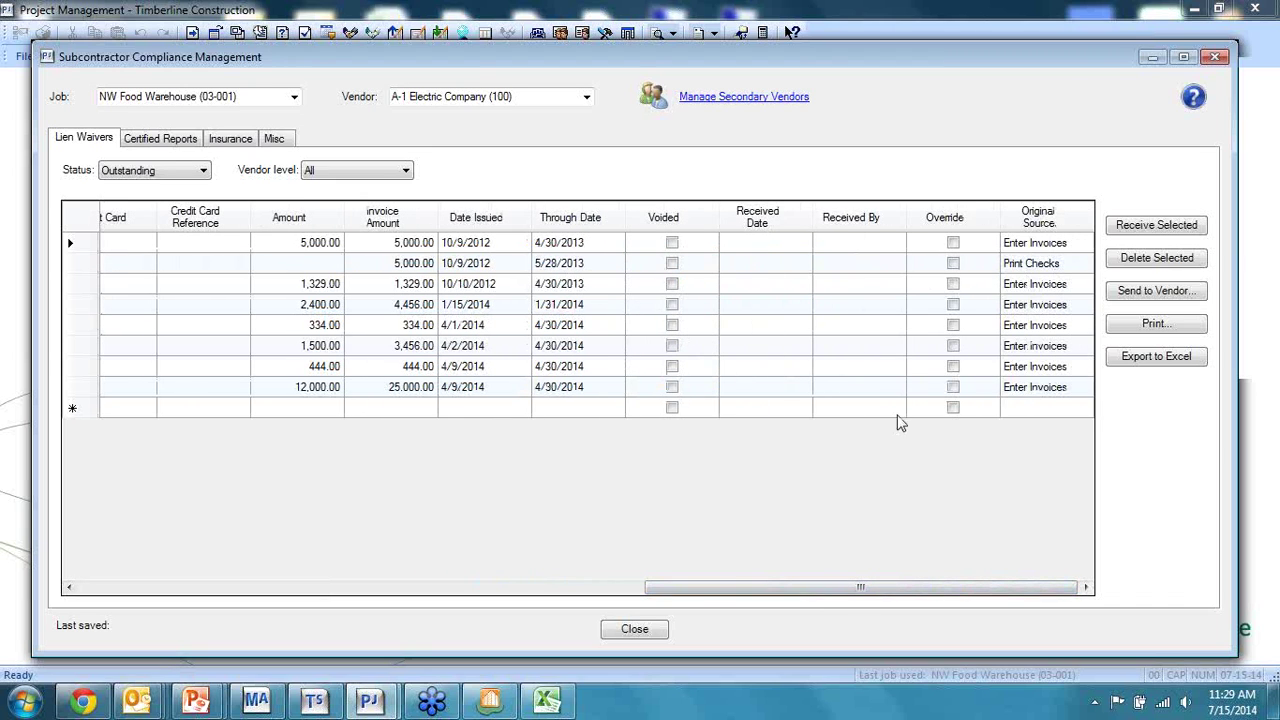
drag(691, 589, 165, 505)
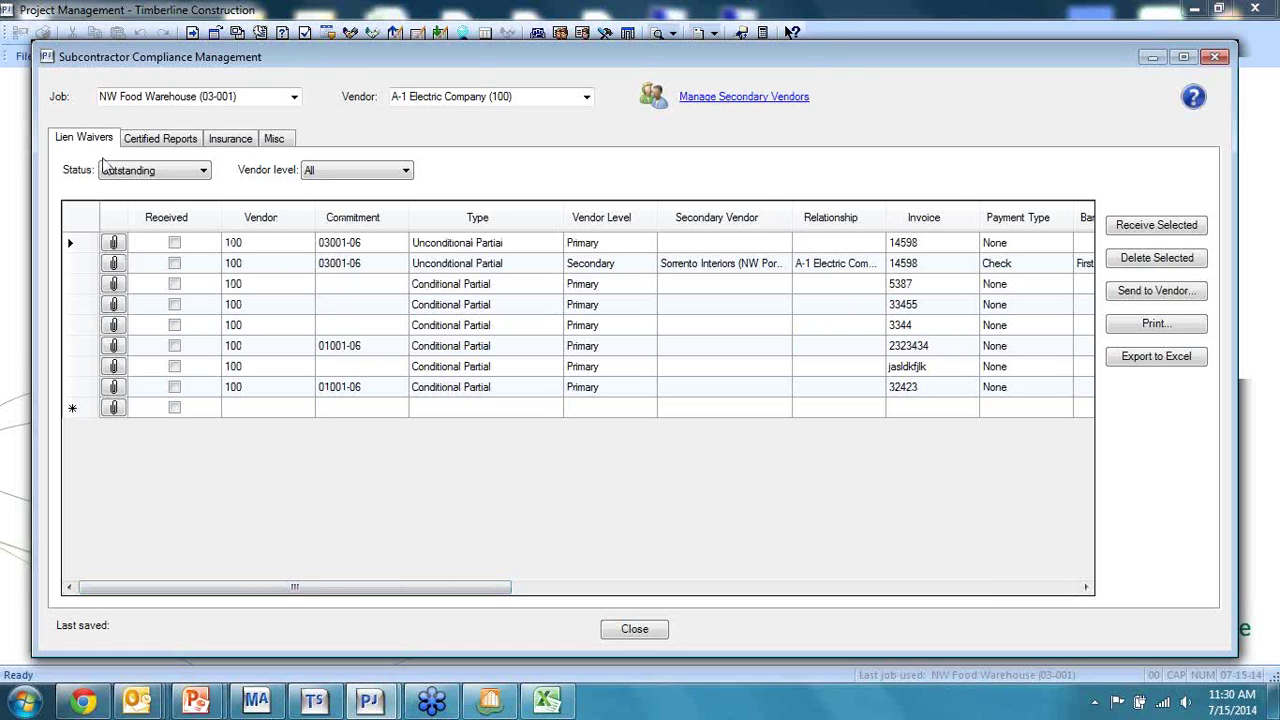
Review the vendor's certified reports, its insurance by commitment and vendor, and miscellaneous compliance by job and vendor, then close compliance management
click(148, 140)
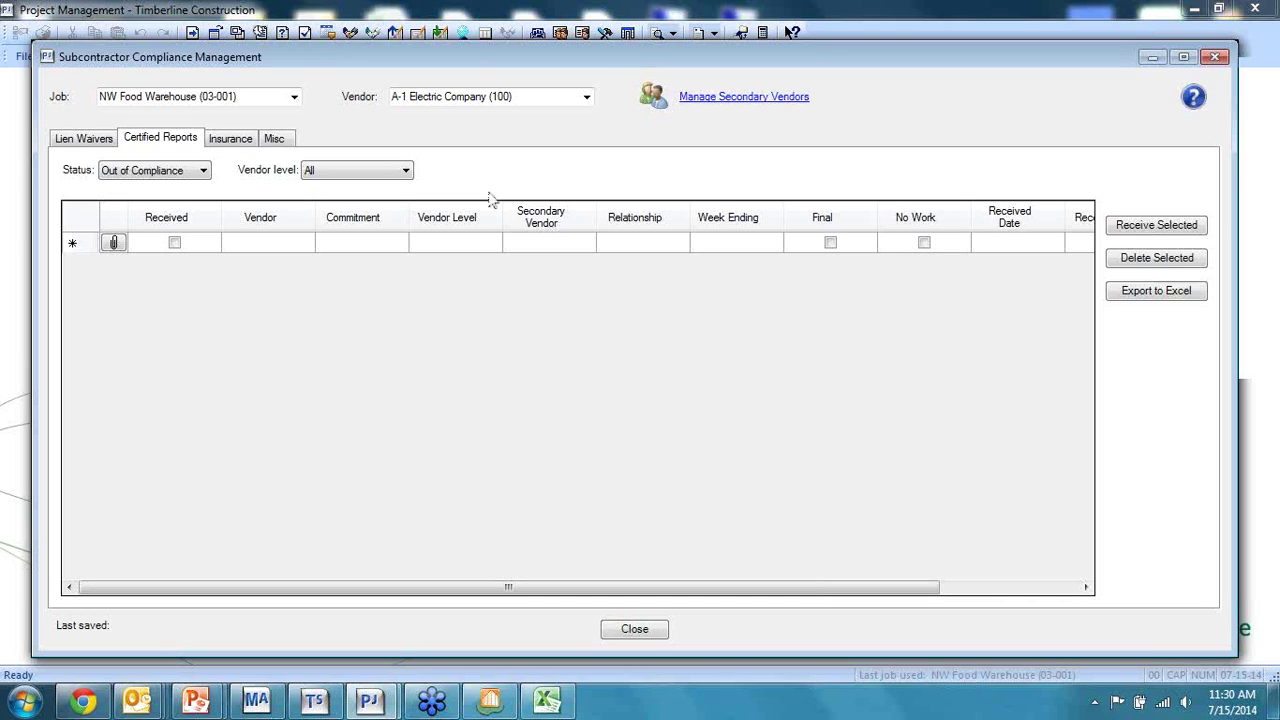
click(234, 140)
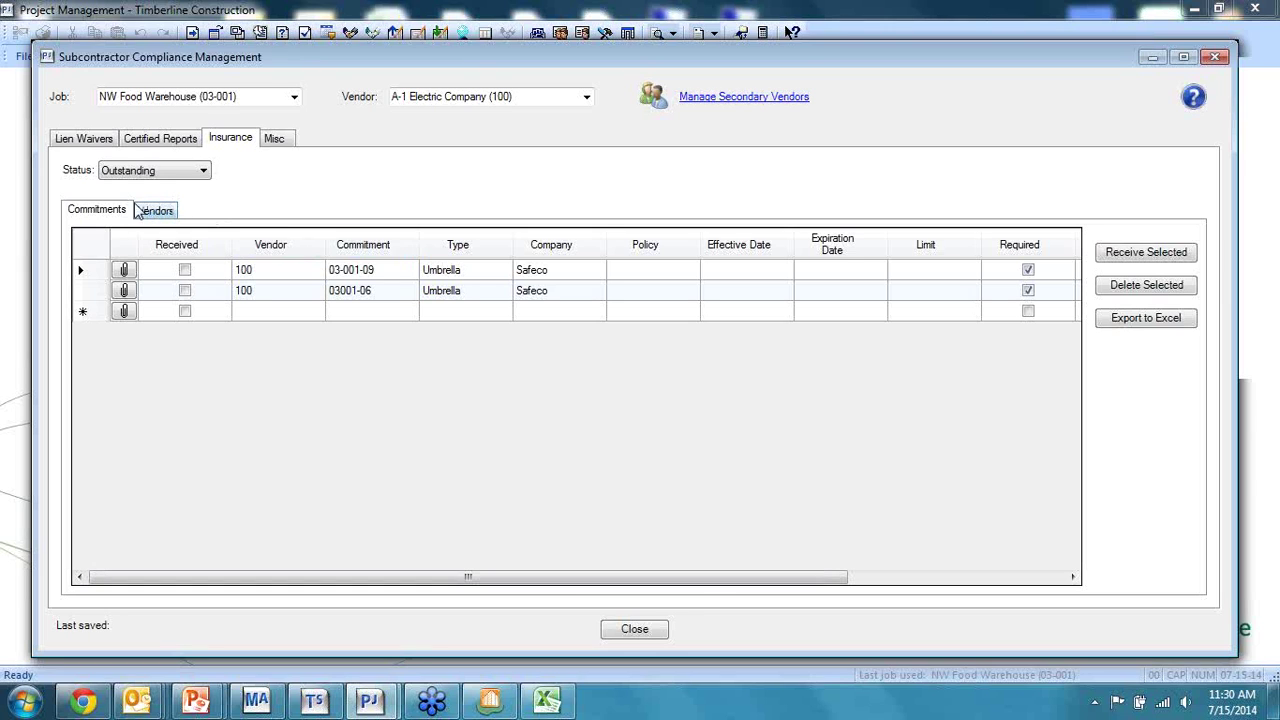
click(151, 216)
click(95, 215)
click(275, 140)
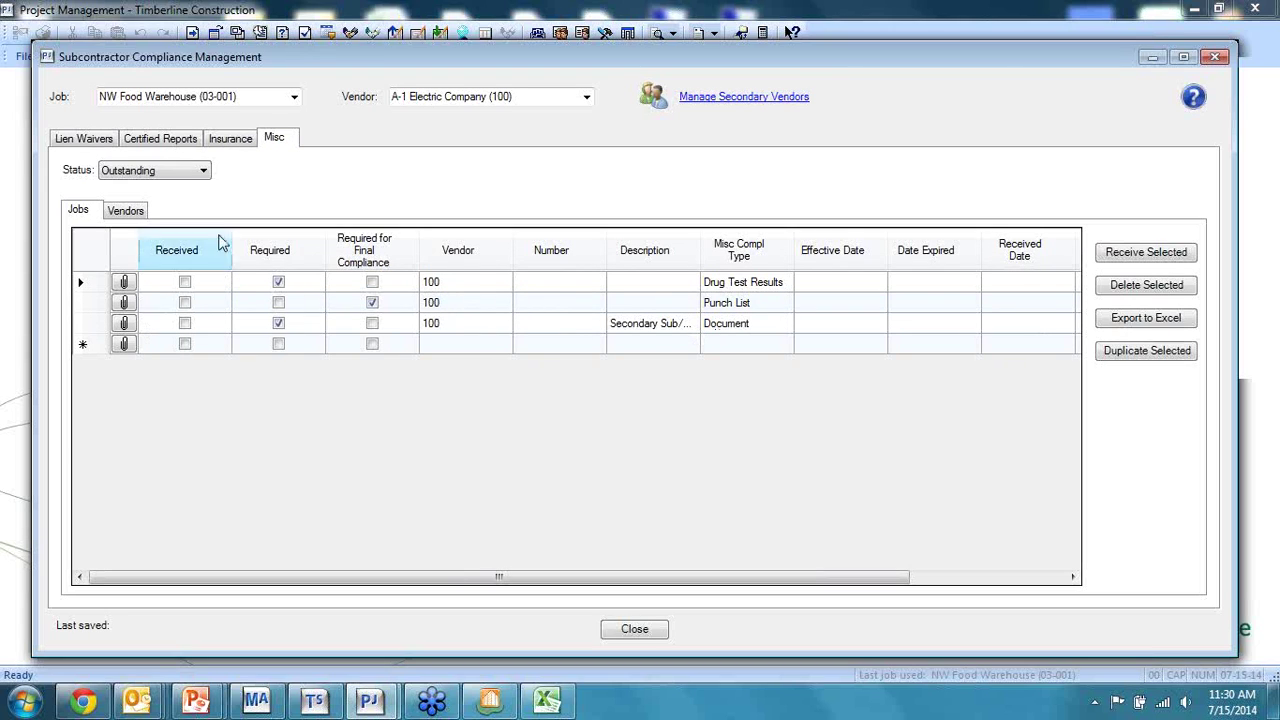
click(130, 212)
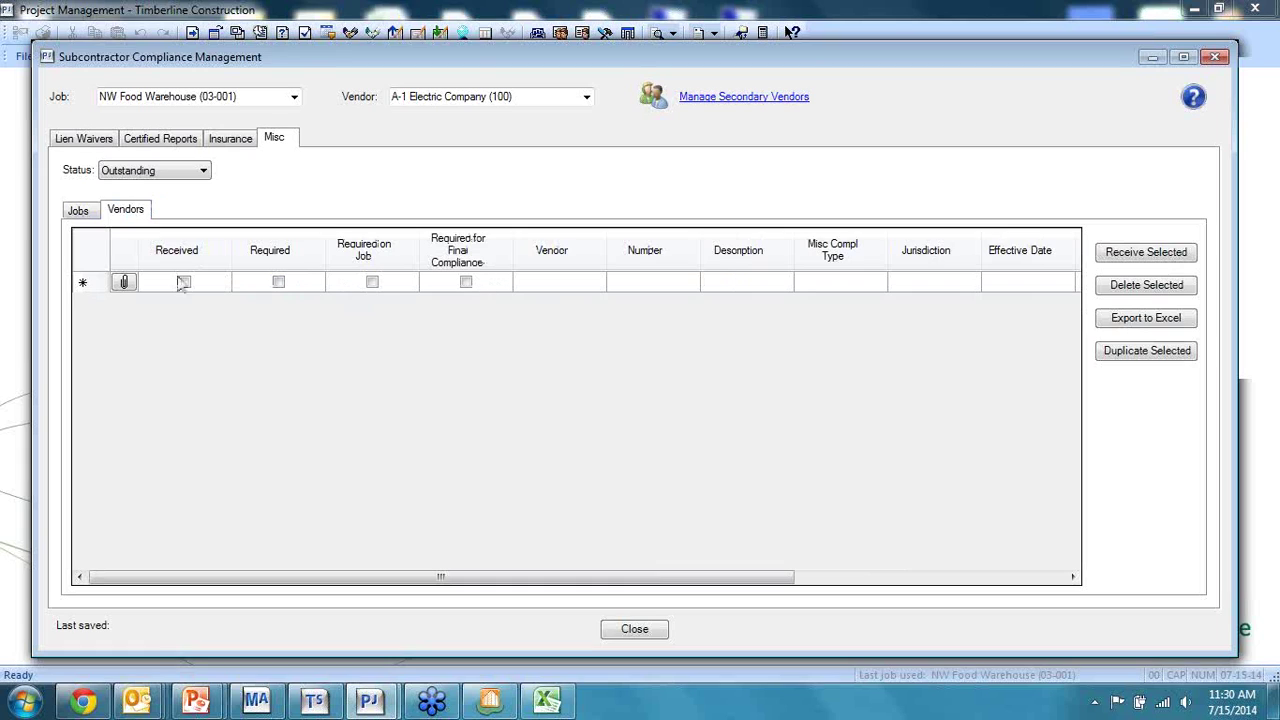
click(80, 212)
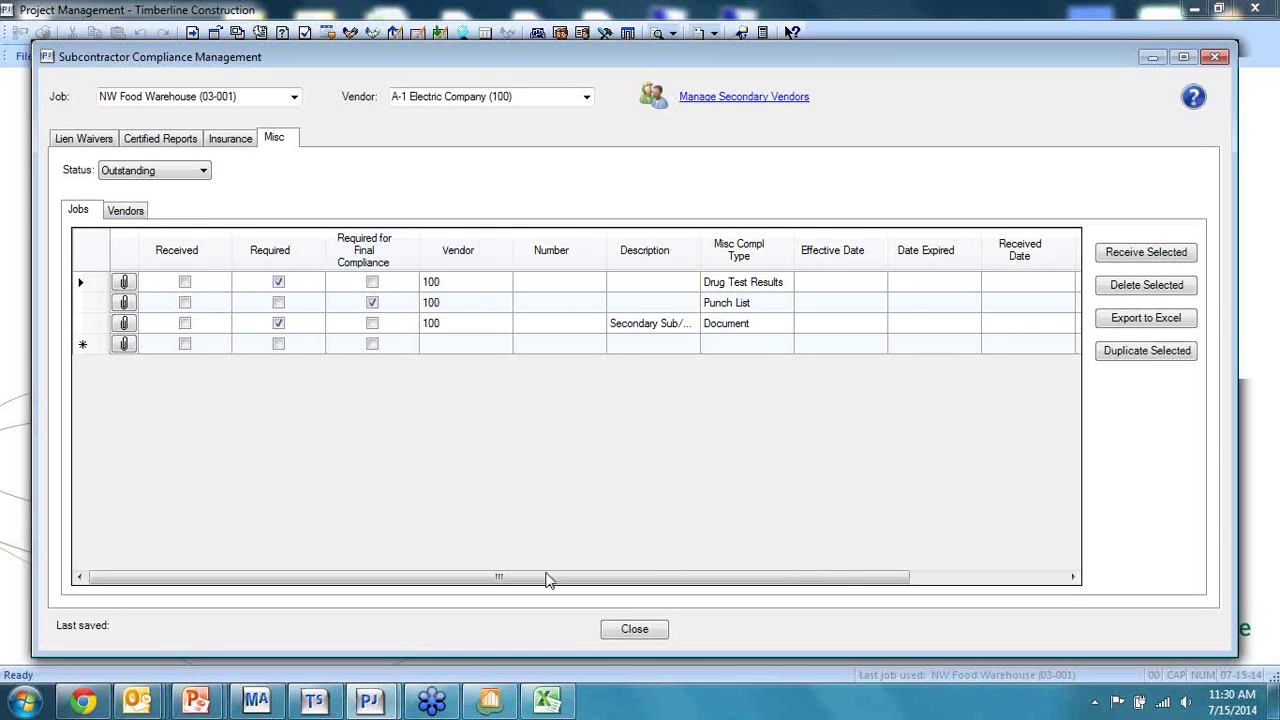
click(634, 629)
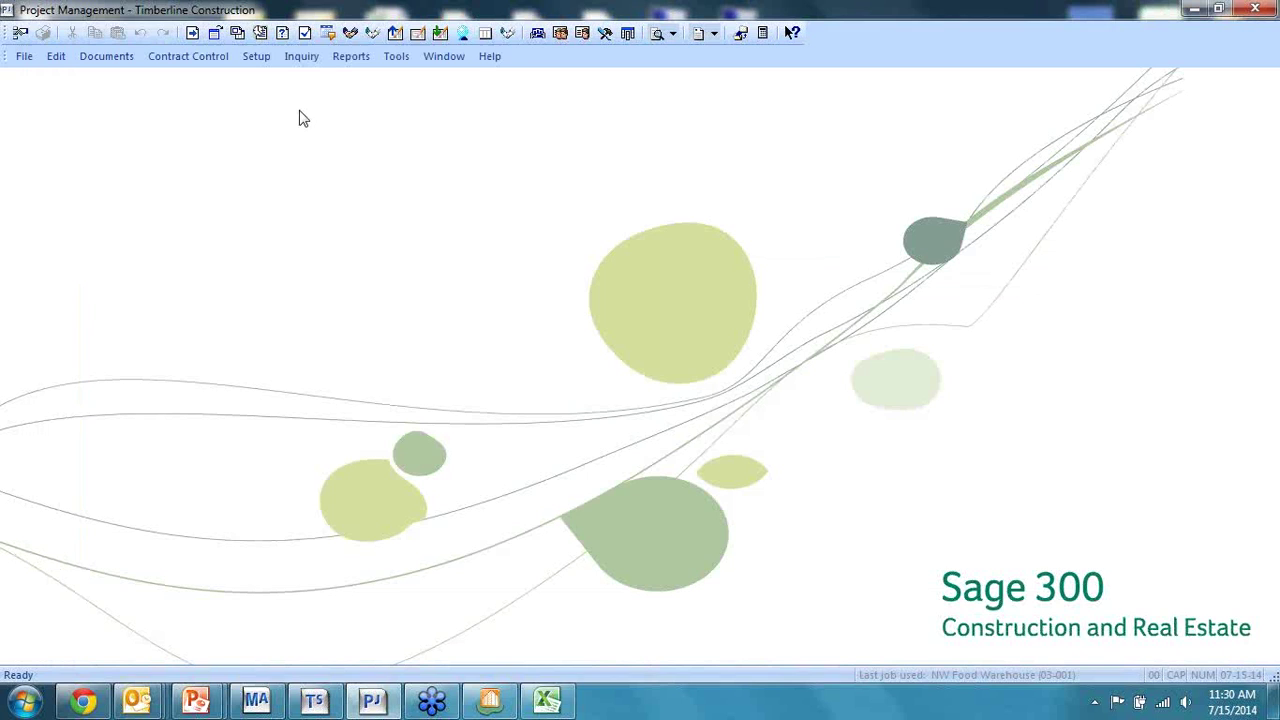
Preview the Subcontractor Snapshot compliance report for vendor 100 with status Outstanding or Expired and enlarge the preview
click(352, 57)
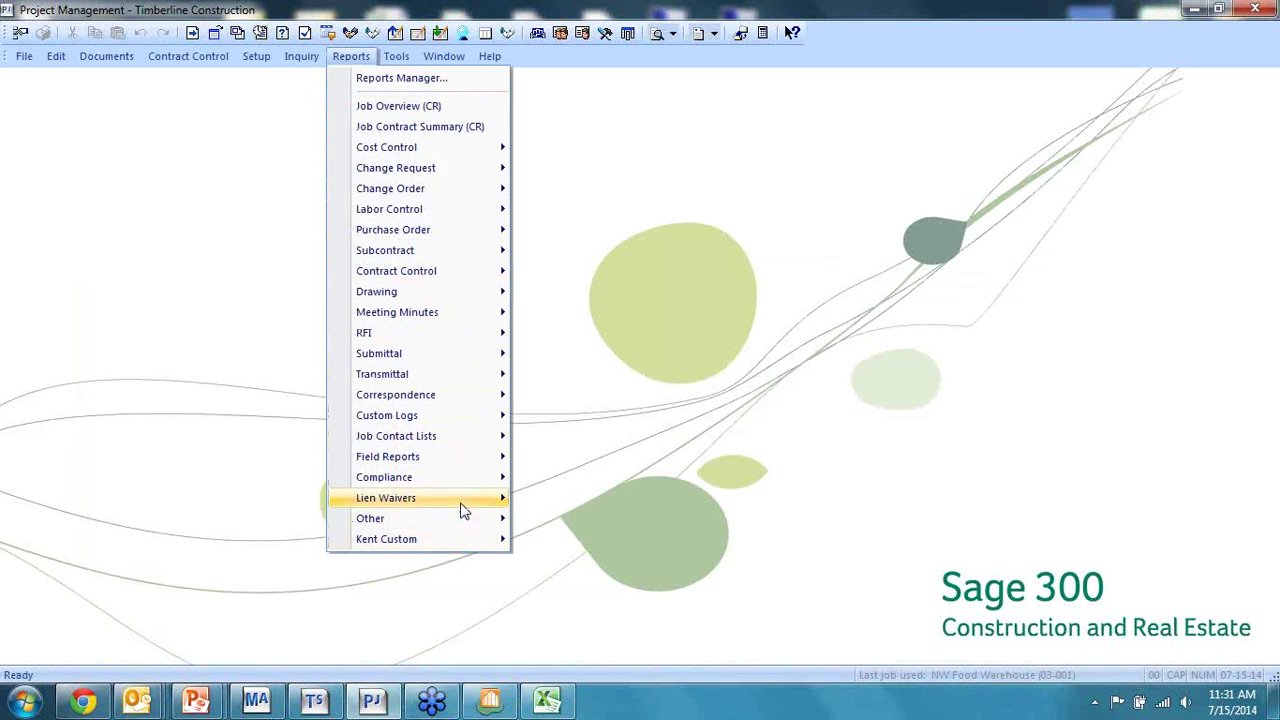
mouse_move(465, 481)
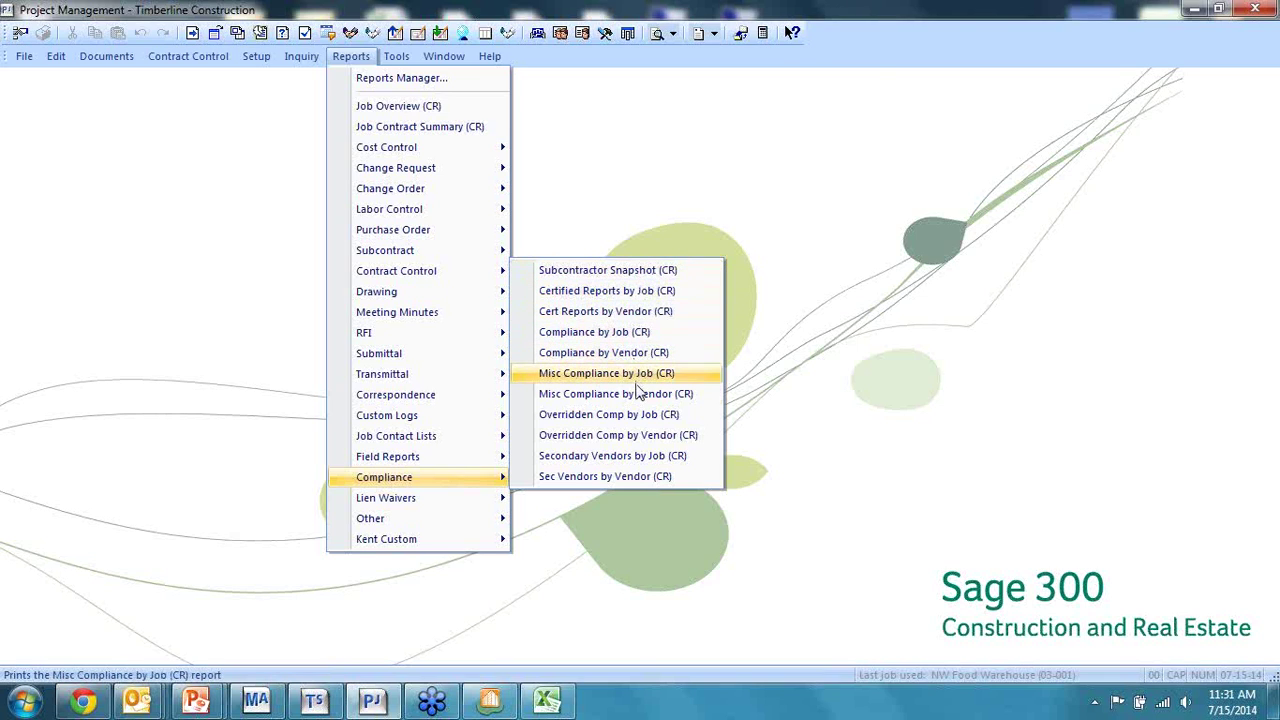
click(604, 277)
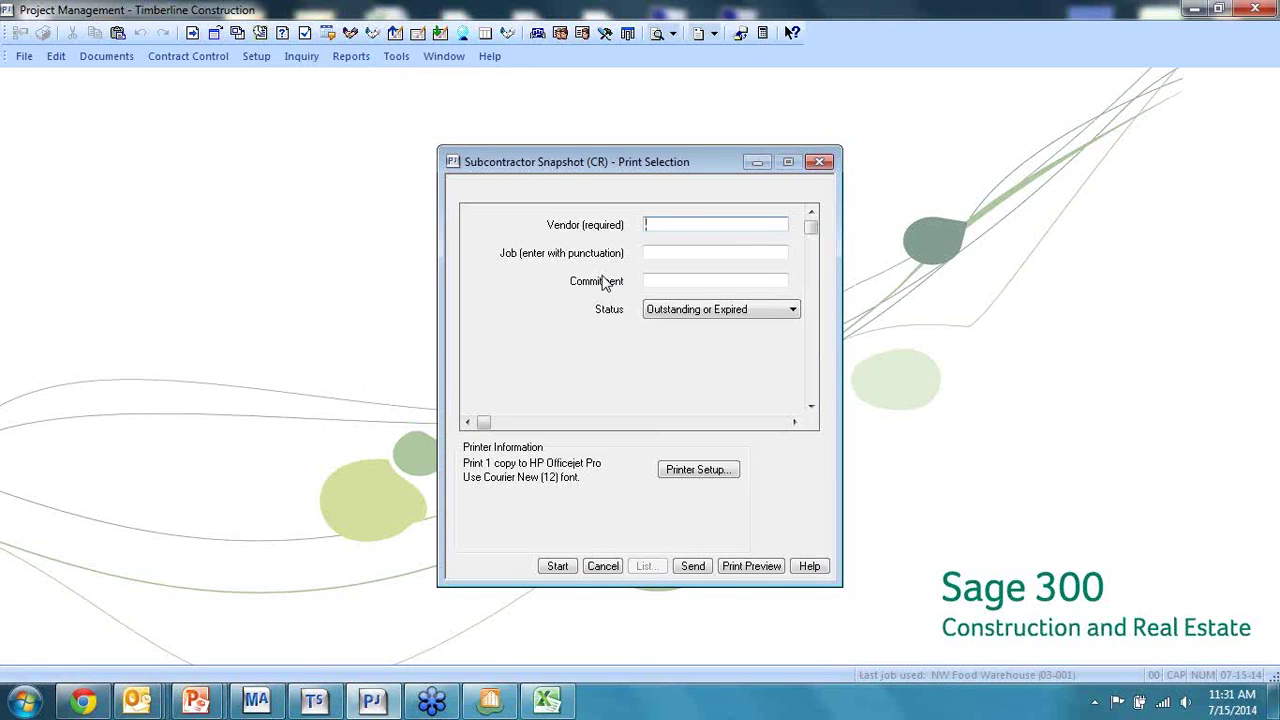
text(100)
key(Tab)
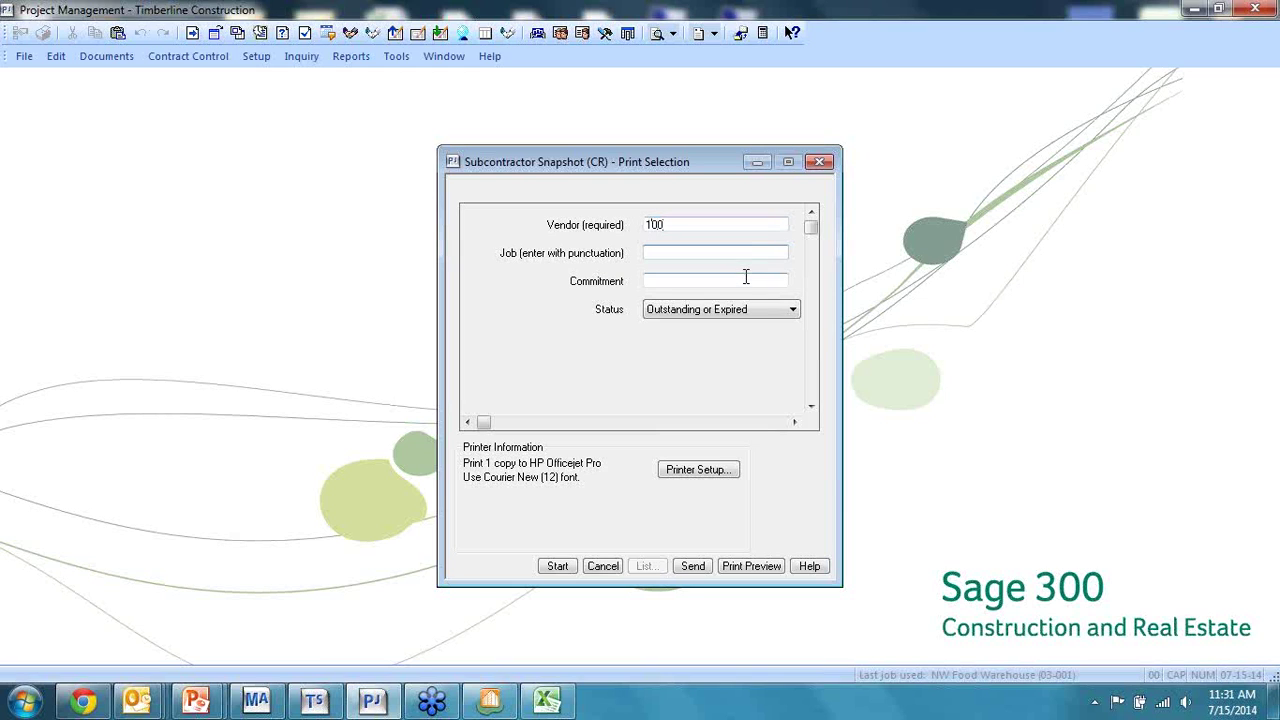
click(752, 567)
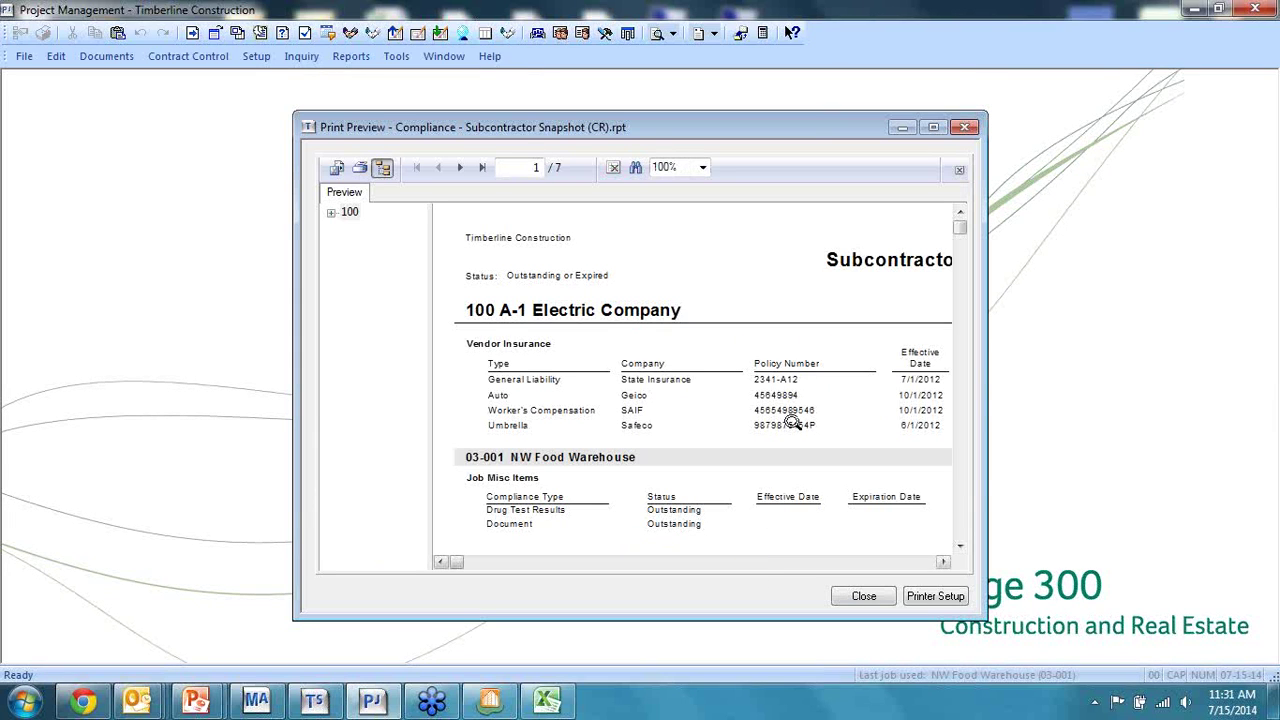
click(964, 127)
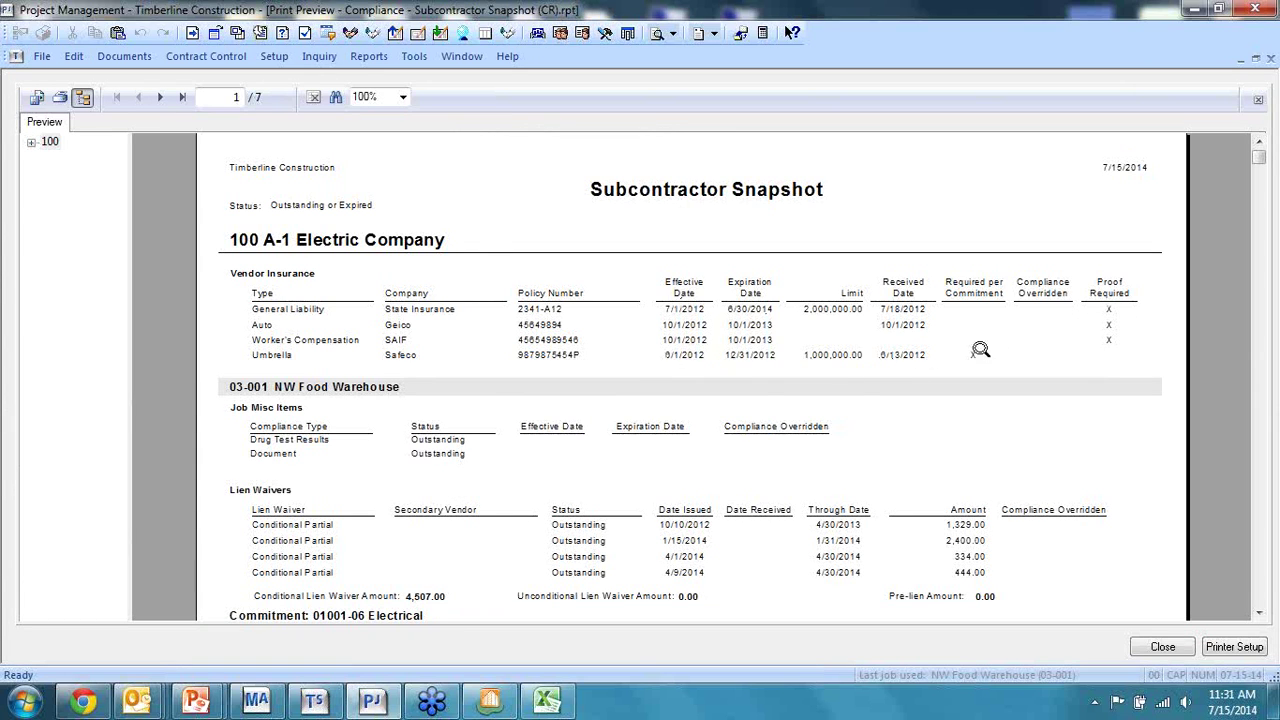
Review the snapshot's insurance, lien waiver and commitment sections for jobs 03-001 through 03-003, then close the report without printing
scroll(750, 390, down, 3)
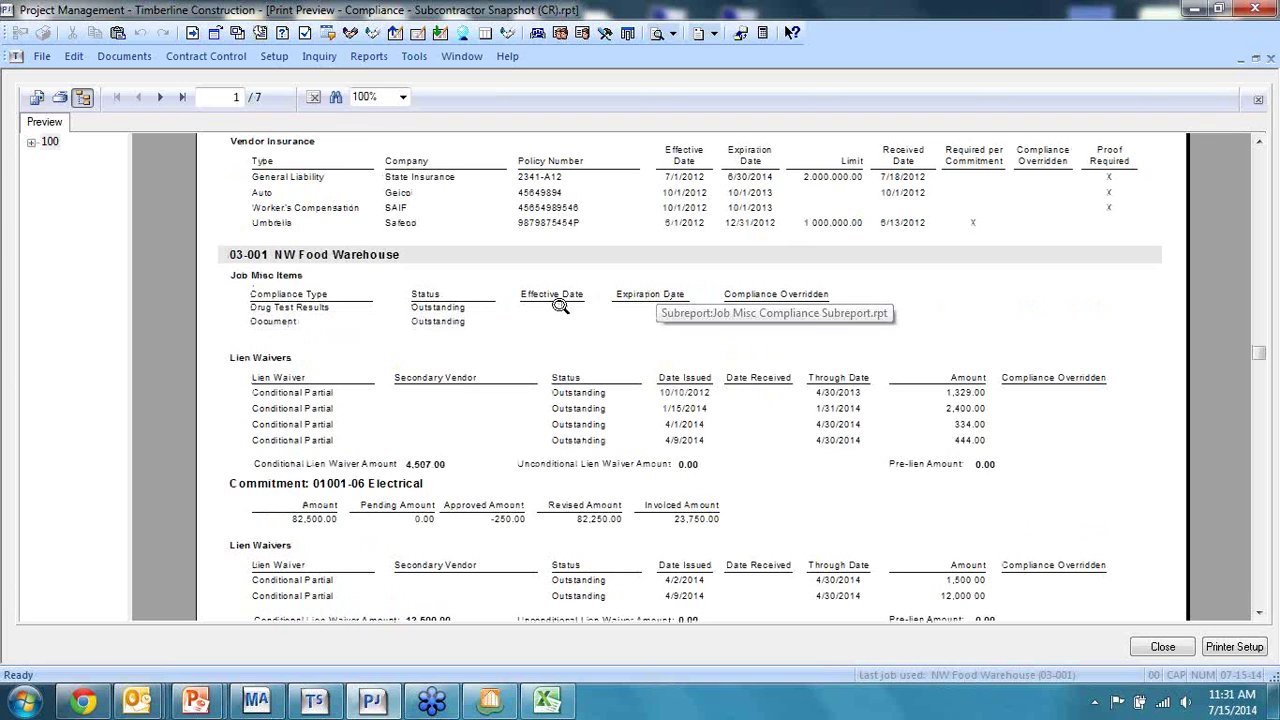
scroll(268, 380, down, 3)
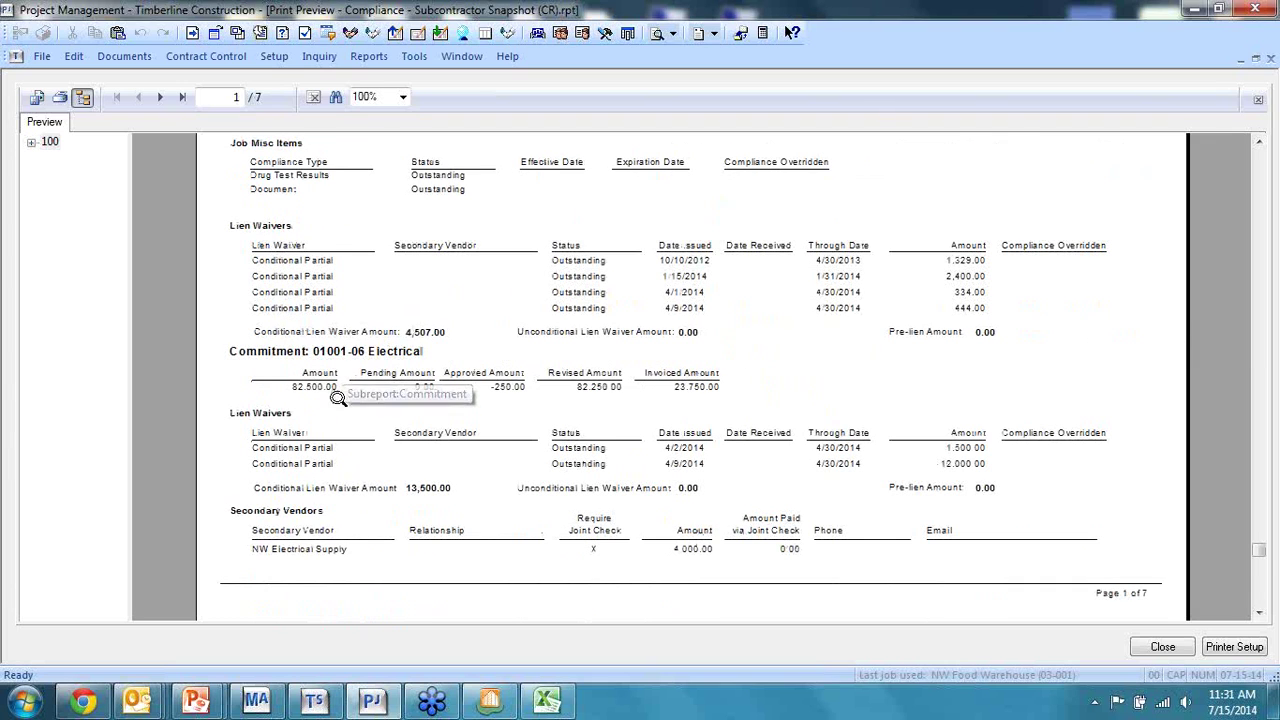
scroll(350, 401, down, 1)
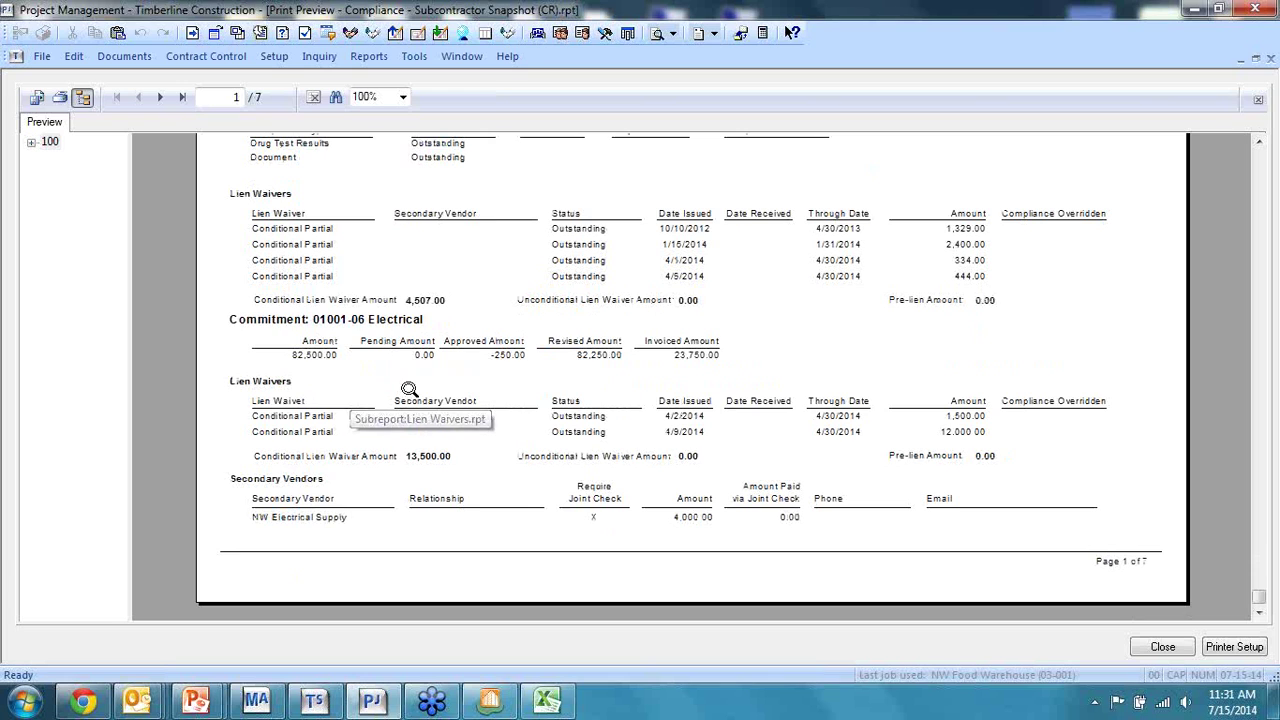
click(31, 143)
click(75, 176)
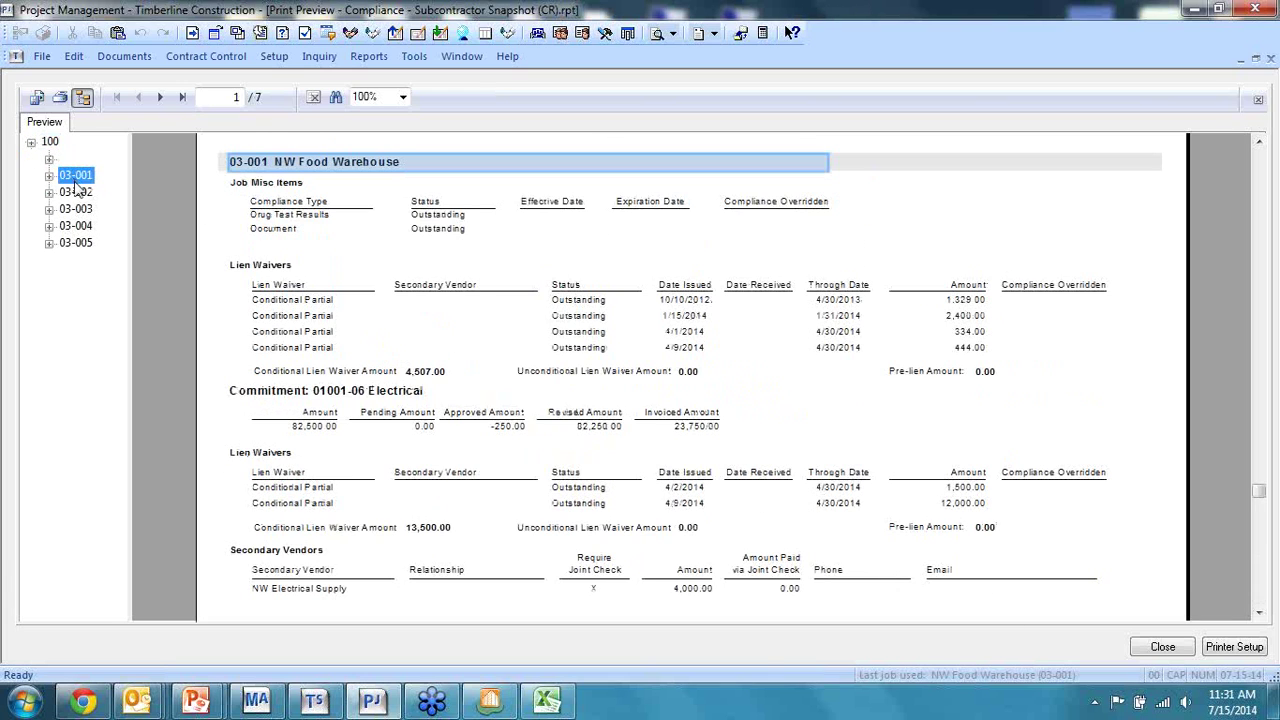
click(76, 192)
click(75, 209)
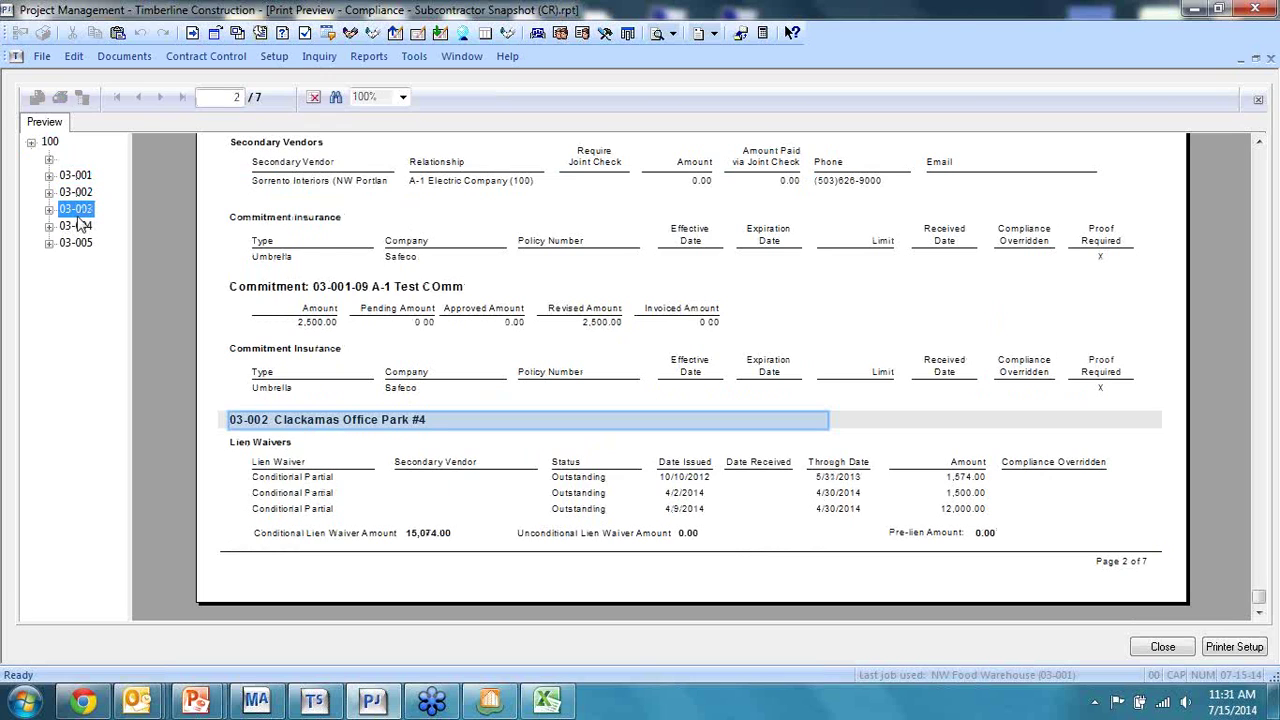
click(1163, 647)
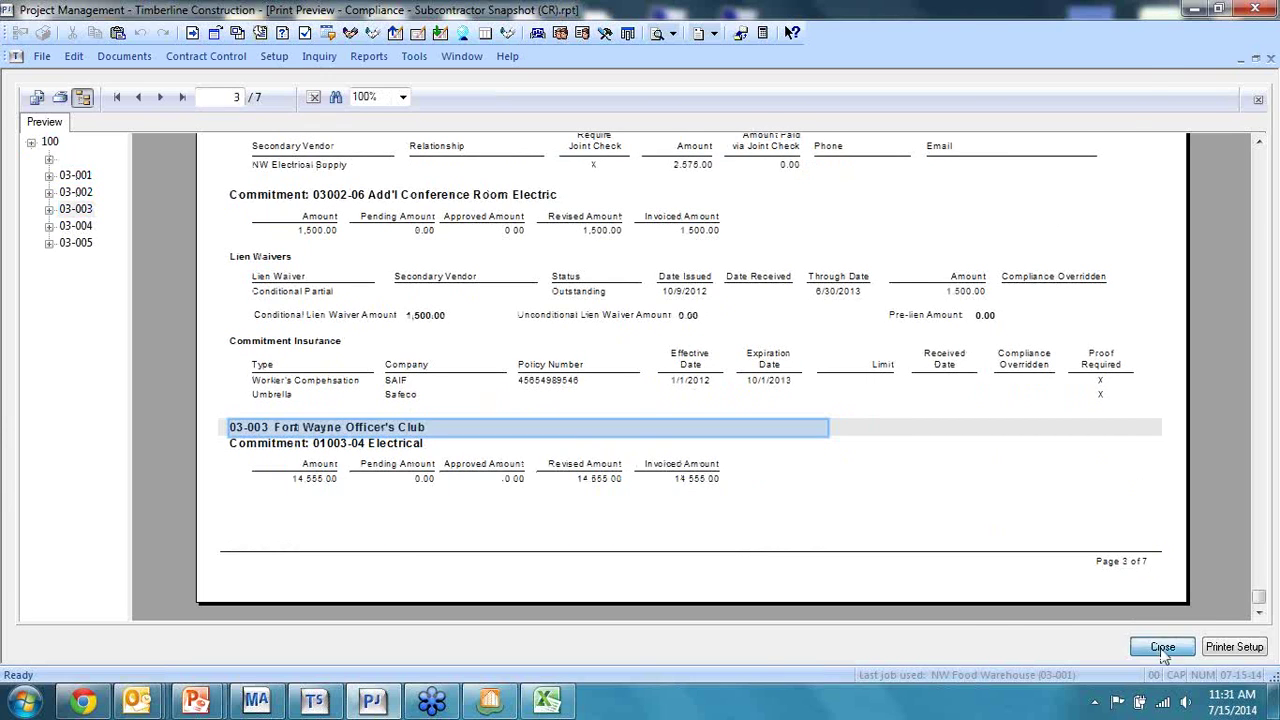
click(606, 566)
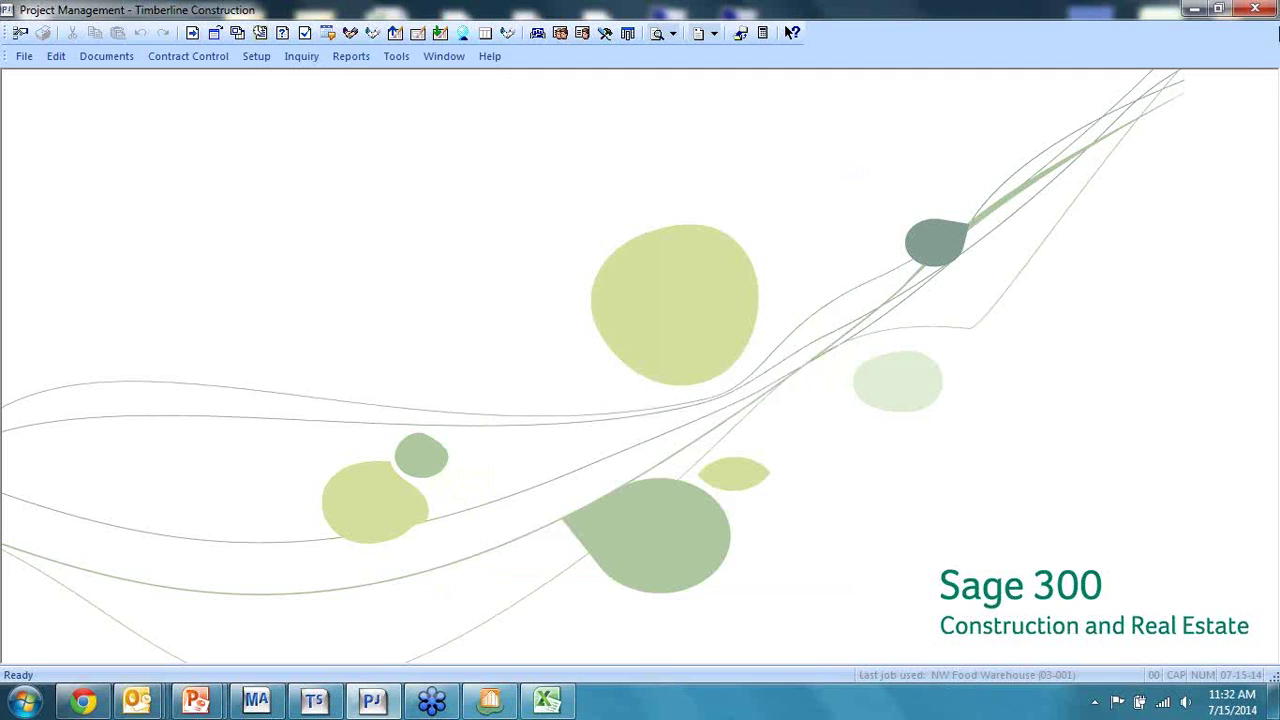
Switch to MyAssistant Designer and collapse the Project Management tasks to view the list of task categories
click(1193, 10)
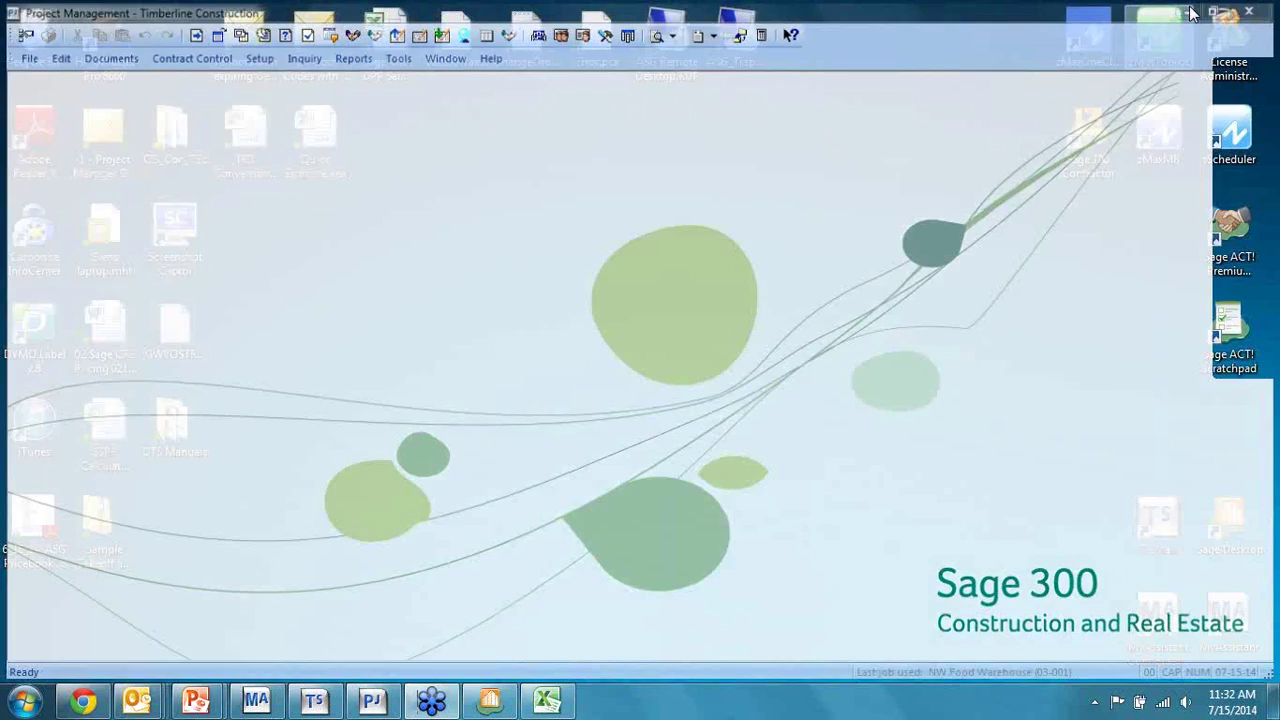
click(305, 682)
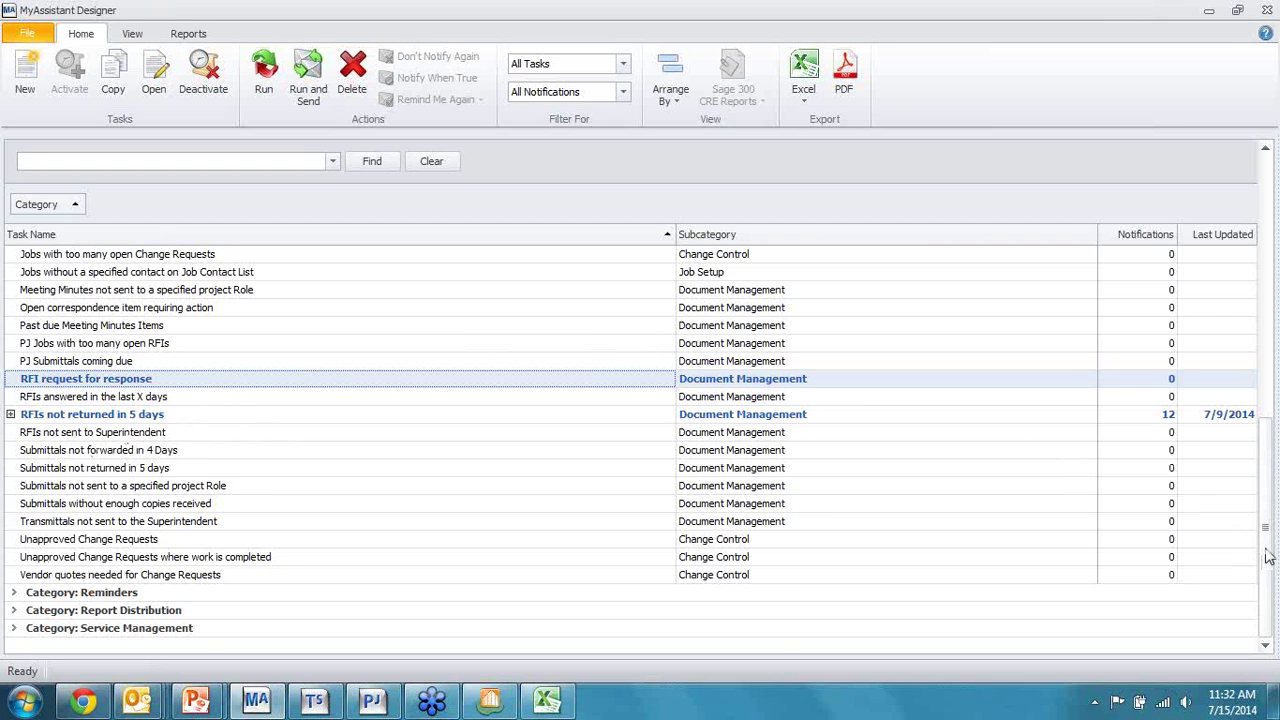
drag(1268, 551, 1268, 280)
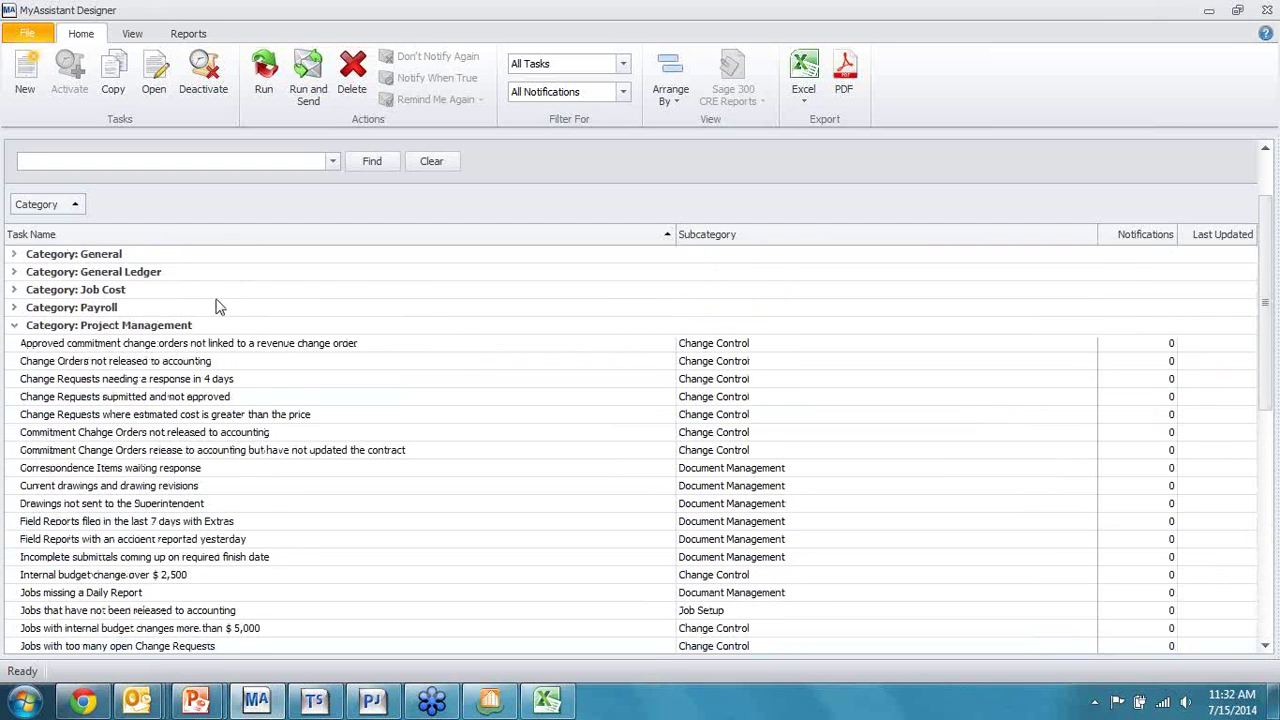
click(12, 326)
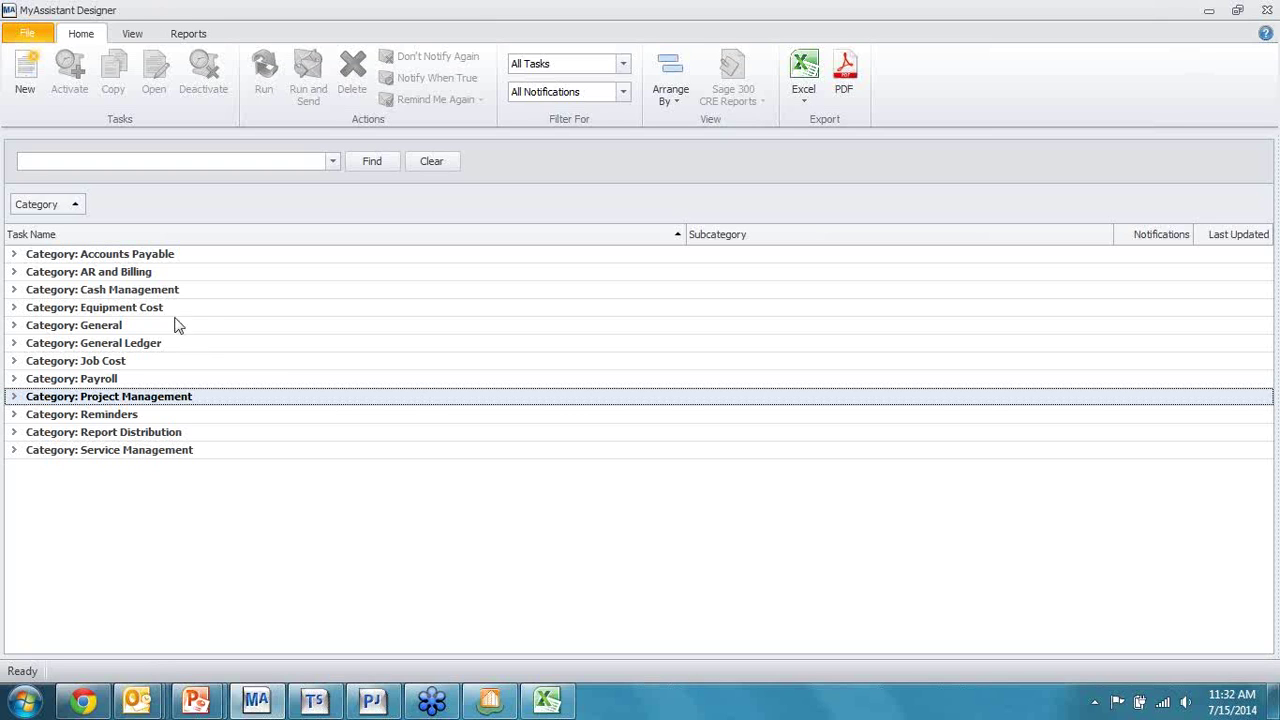
Review the Accounts Payable tasks, including invoices missing a PO or subcontract and open commitments not invoiced this month, then collapse the category
click(15, 255)
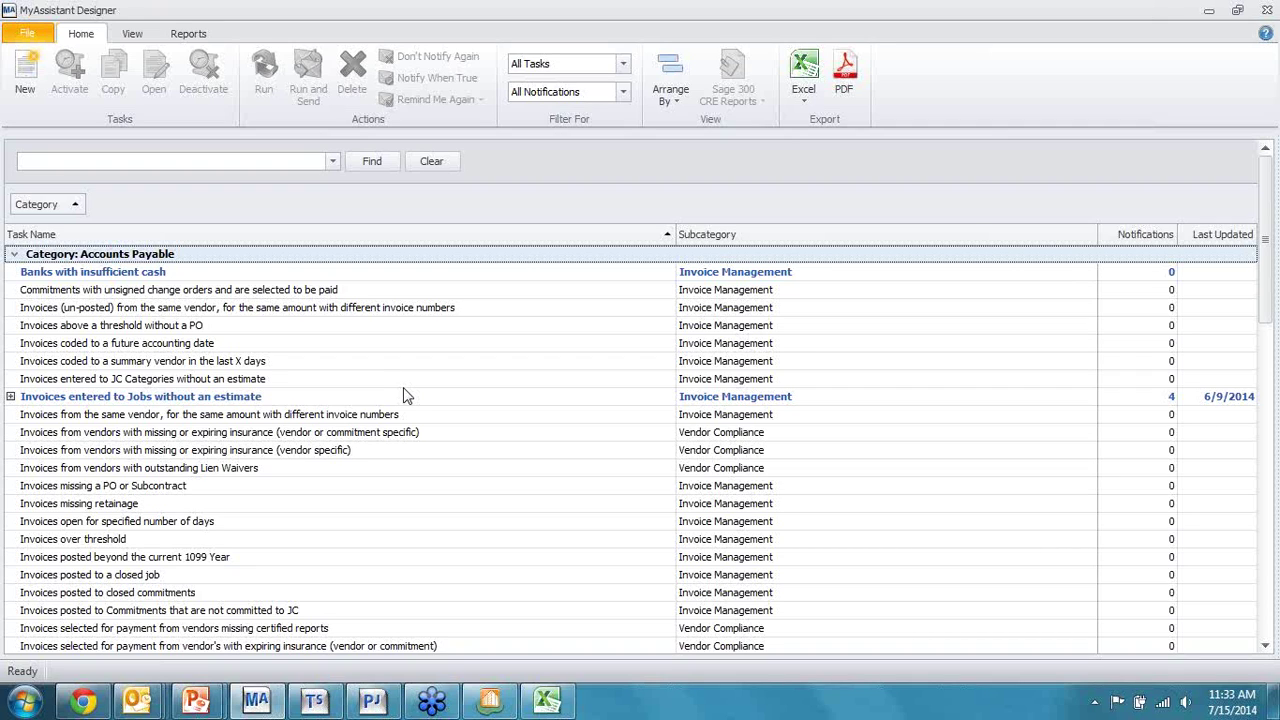
scroll(160, 300, down, 2)
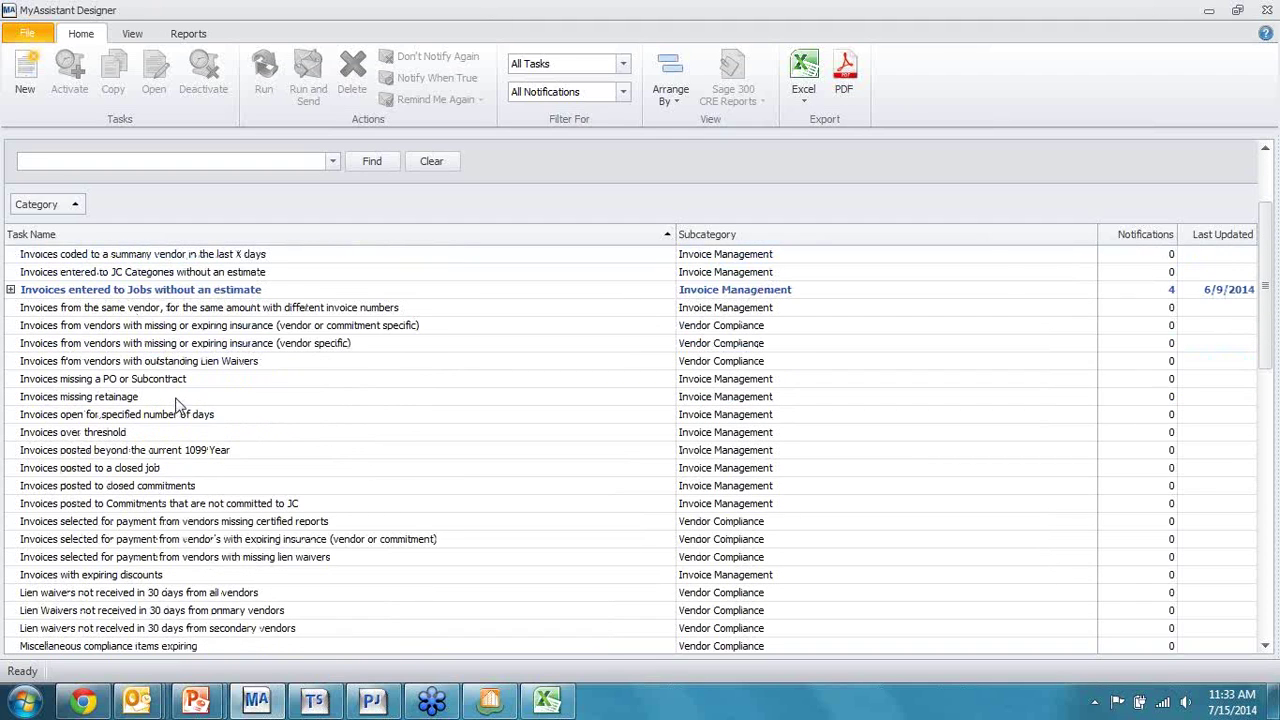
click(152, 382)
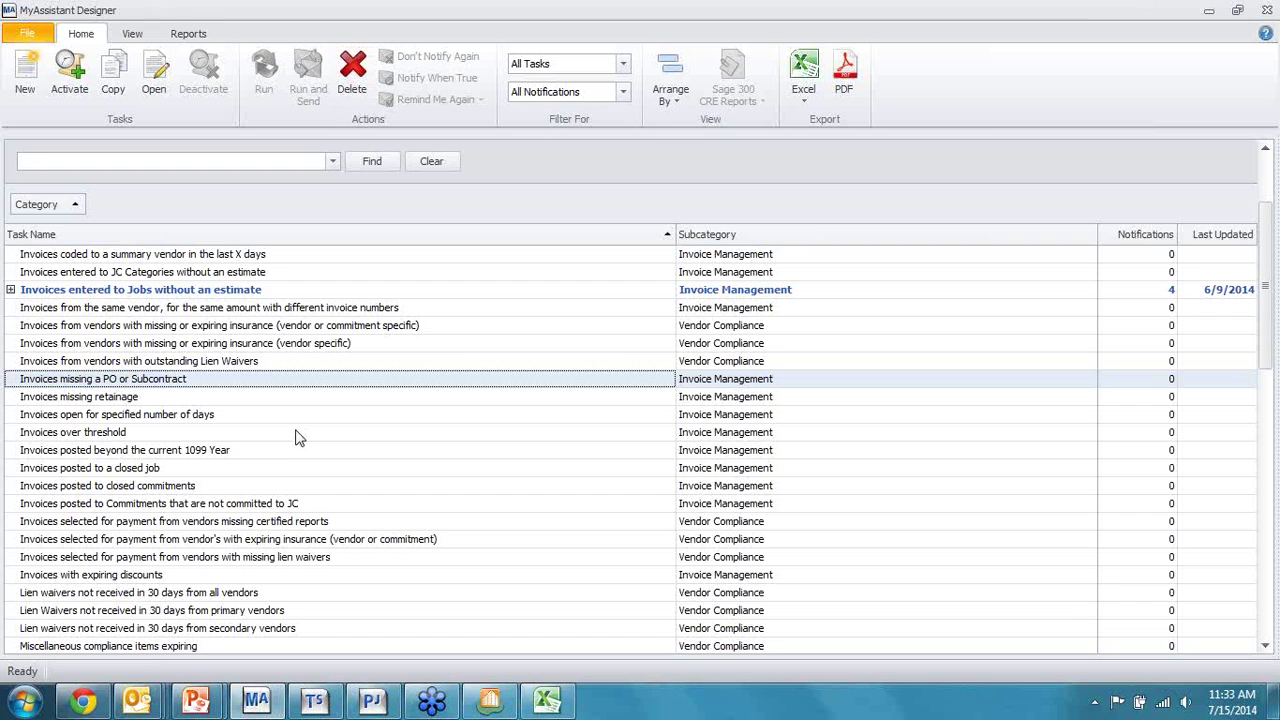
scroll(266, 400, down, 5)
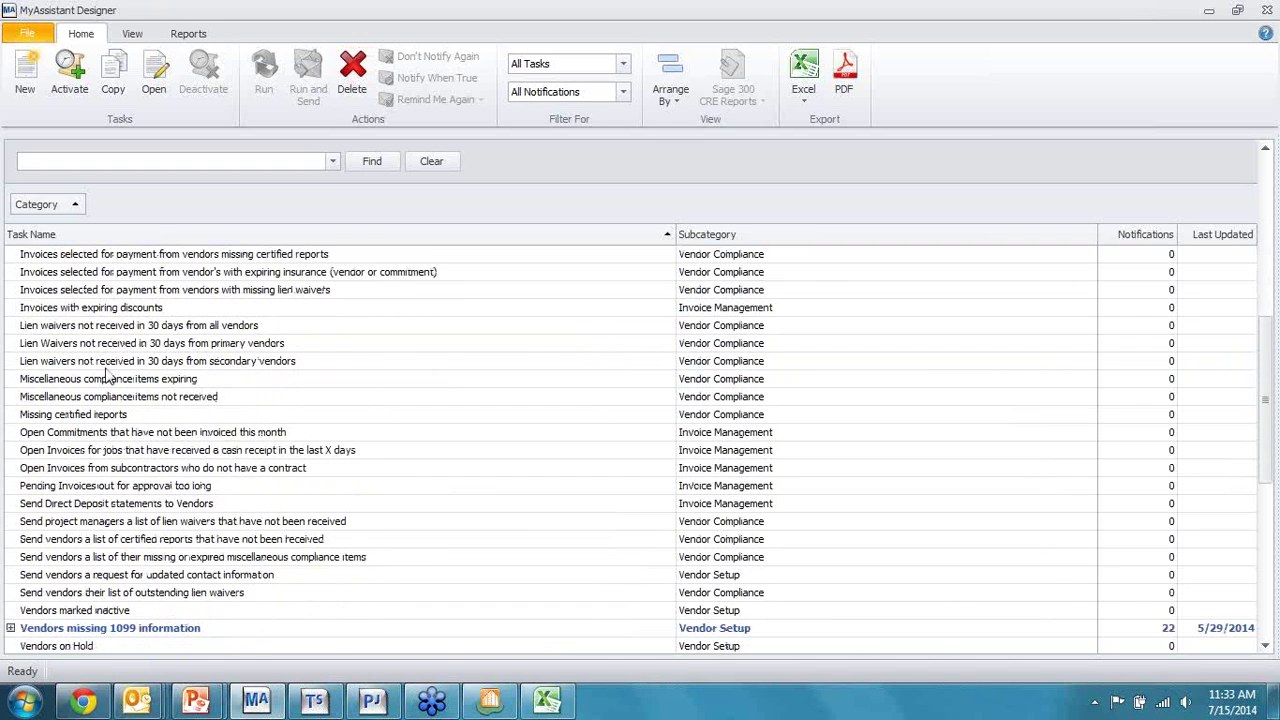
click(236, 436)
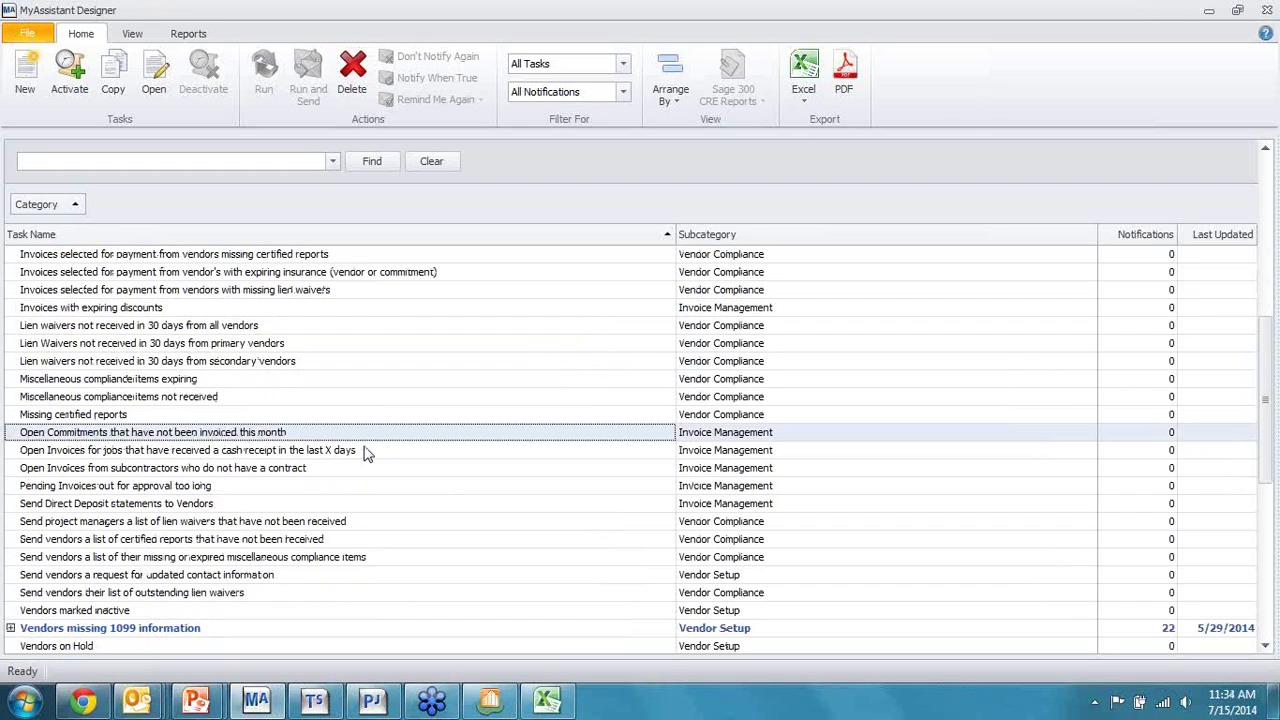
scroll(300, 457, up, 7)
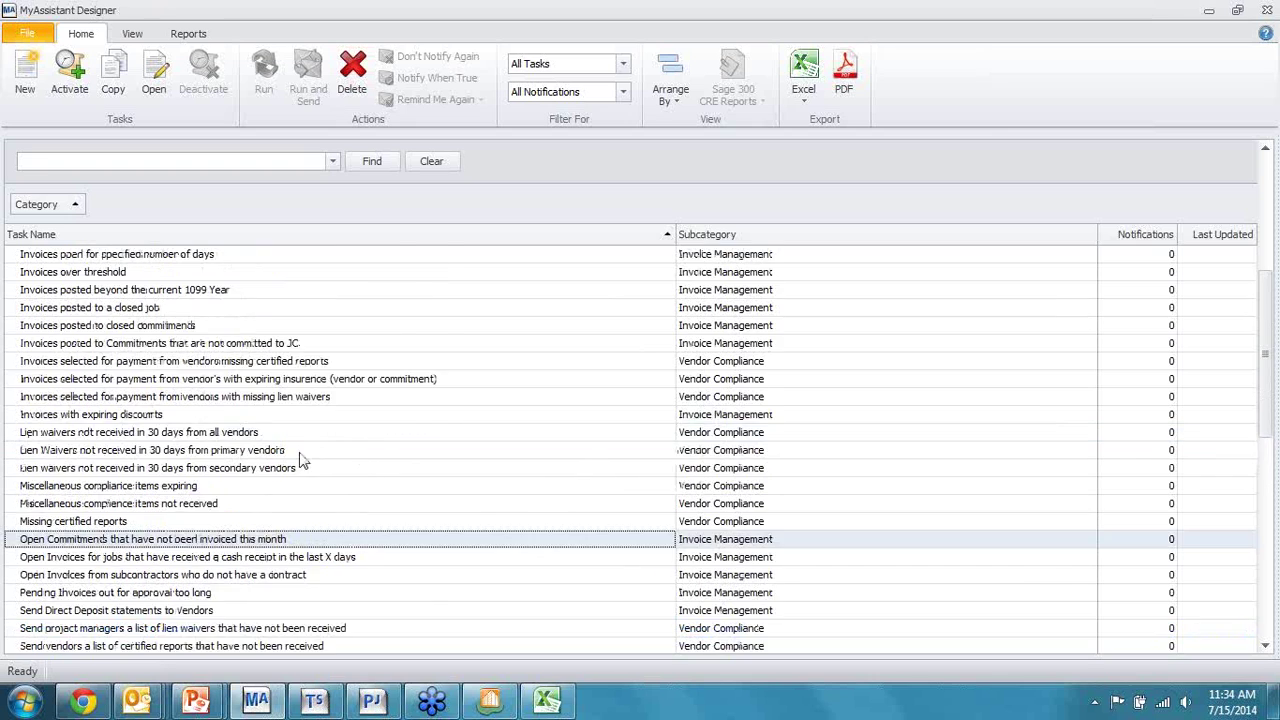
click(14, 254)
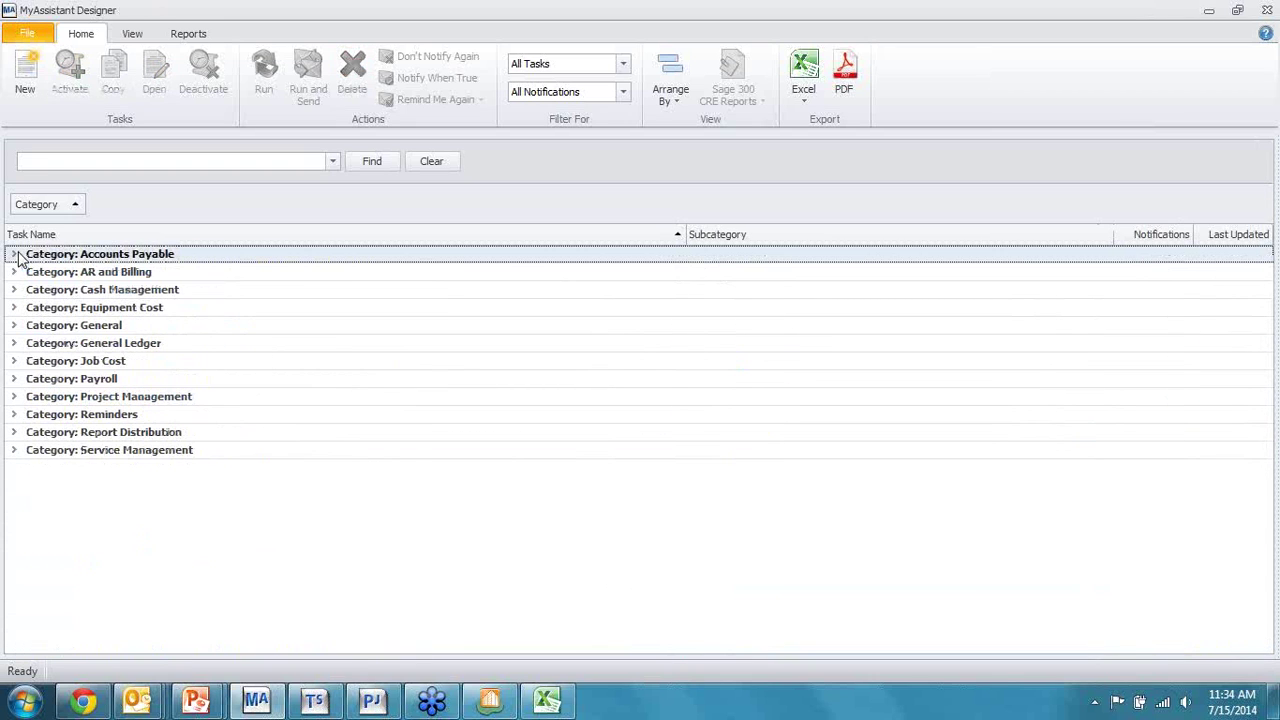
Expand the Project Management category and look over the RFI request for response and RFIs not returned in 5 days tasks
click(14, 397)
scroll(406, 435, down, 6)
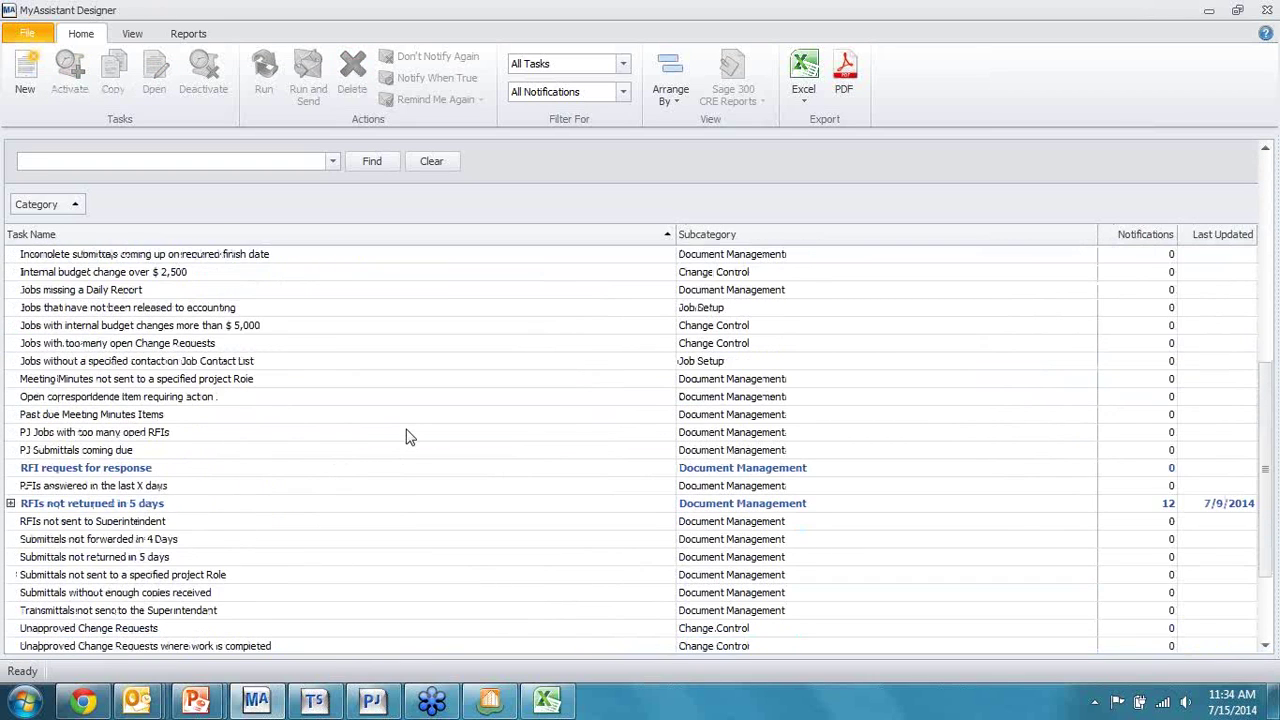
click(127, 468)
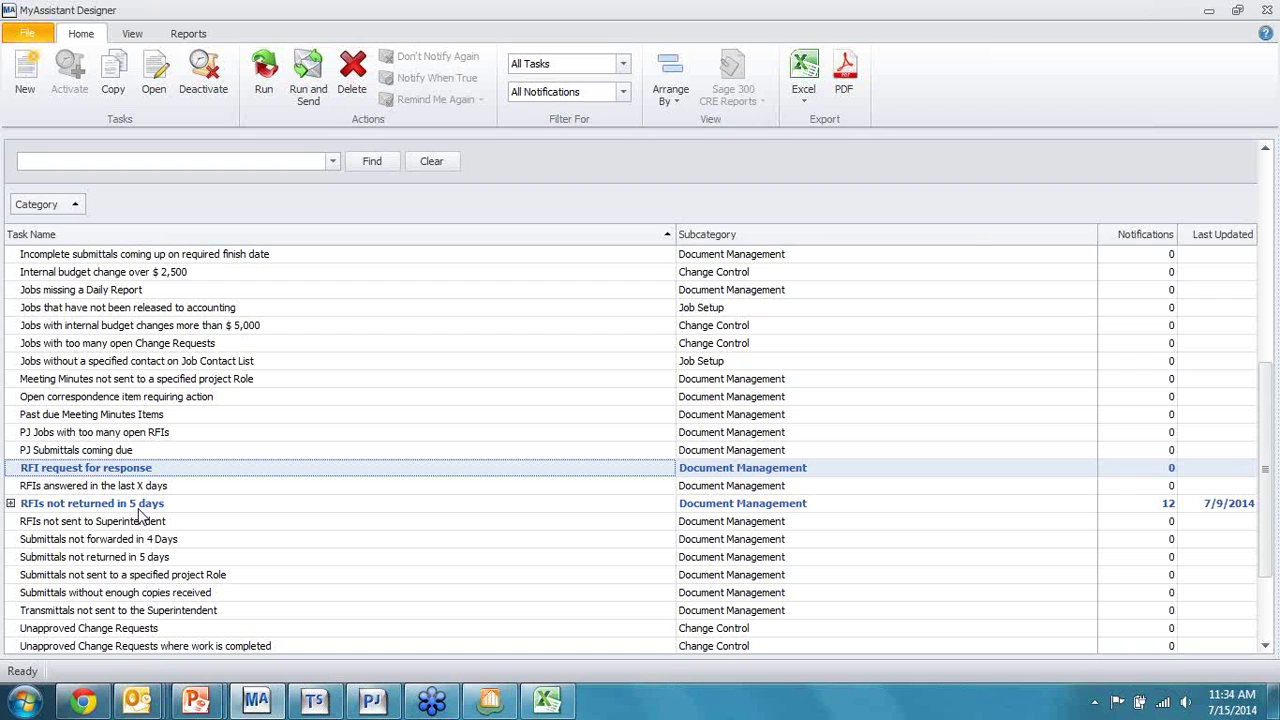
click(141, 508)
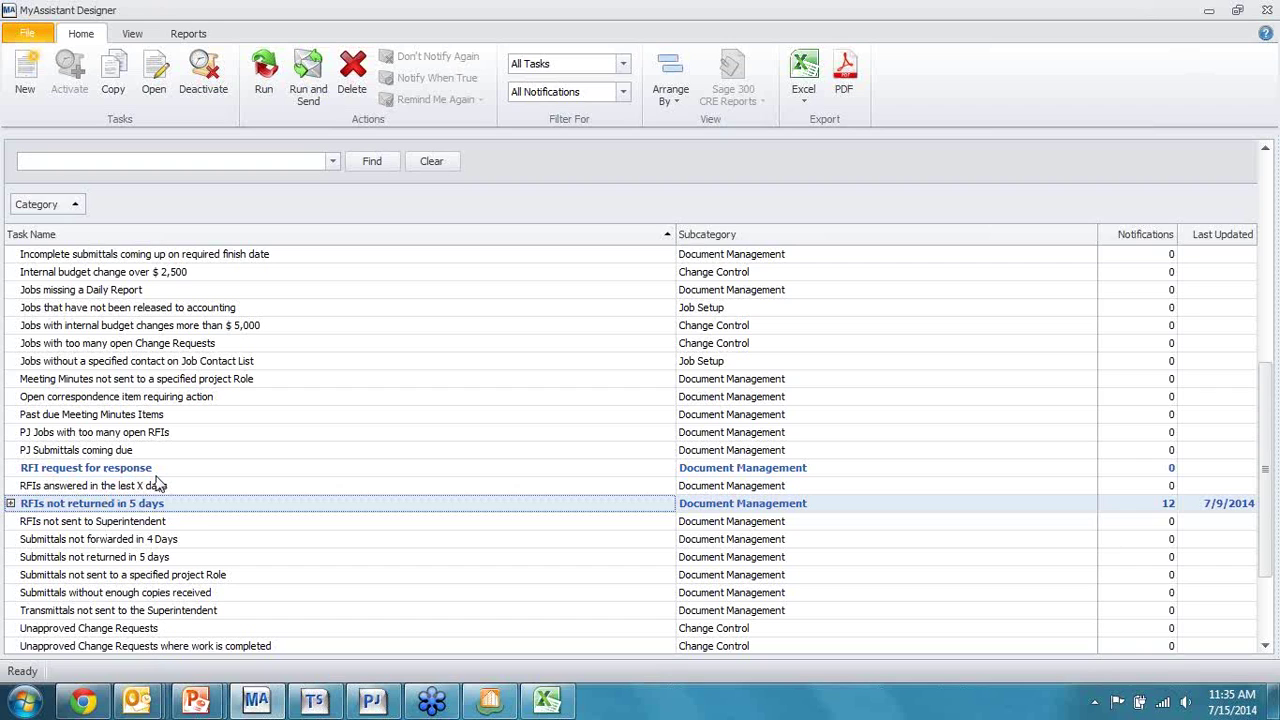
Begin activating the "RFIs answered in the last X days" task with 2 days as the condition and running on a schedule
click(142, 486)
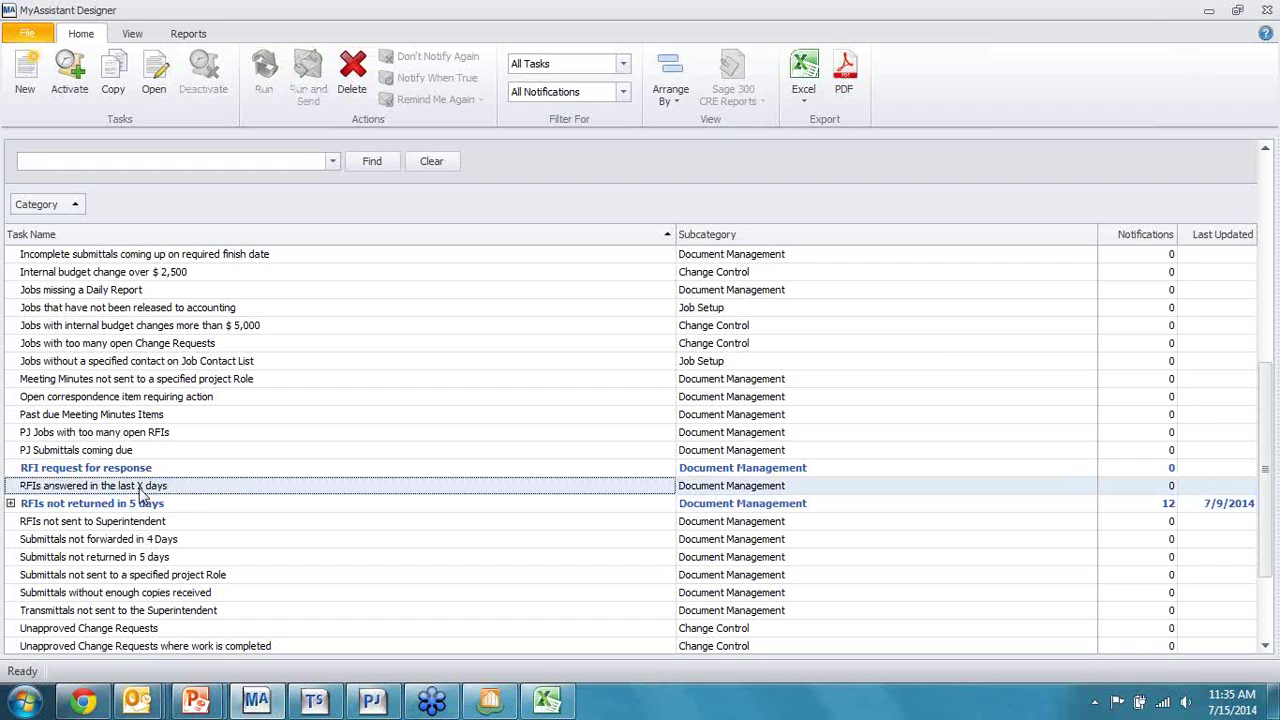
click(69, 72)
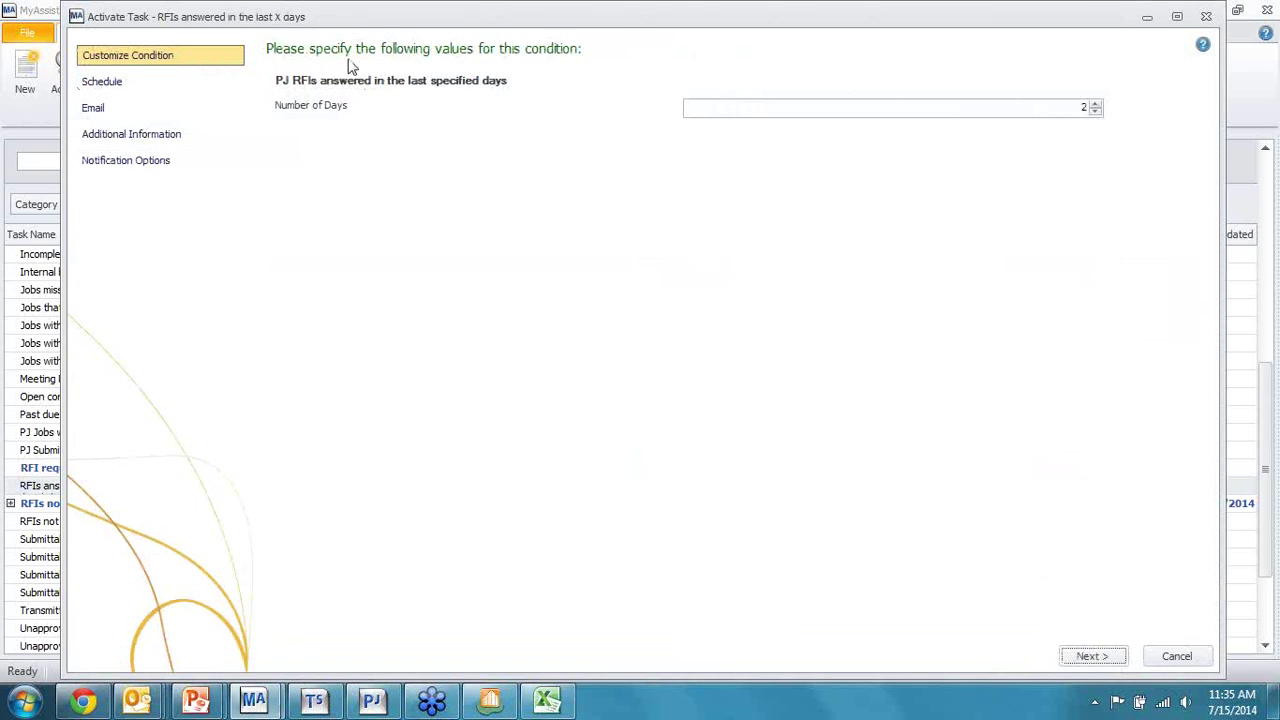
click(1096, 112)
click(1095, 104)
click(1109, 658)
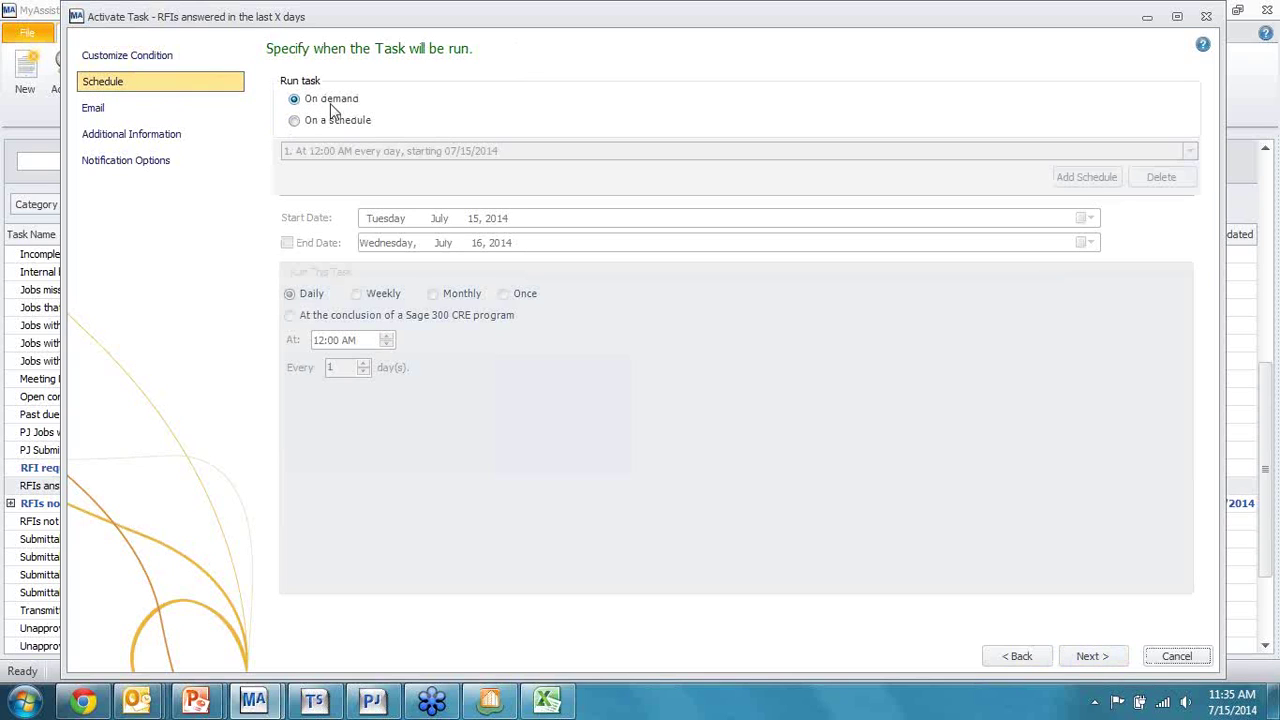
click(294, 120)
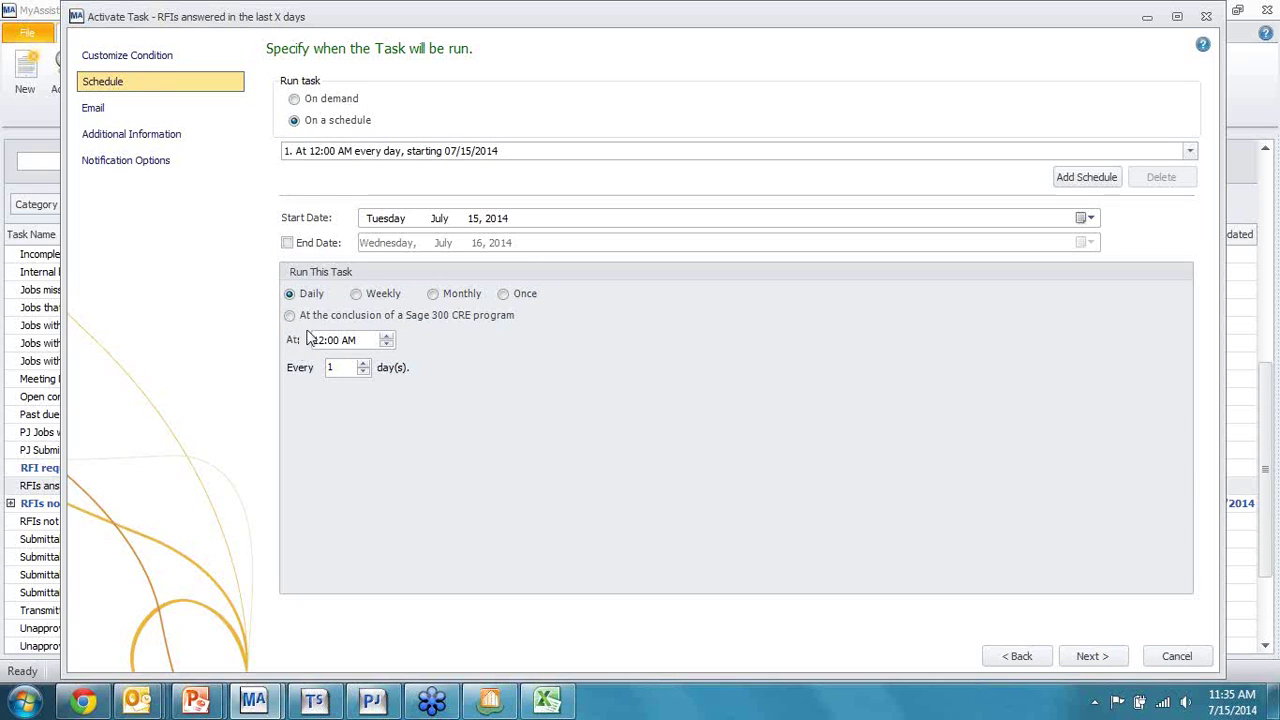
Set the task to run weekly on Monday, Wednesday and Friday
click(355, 294)
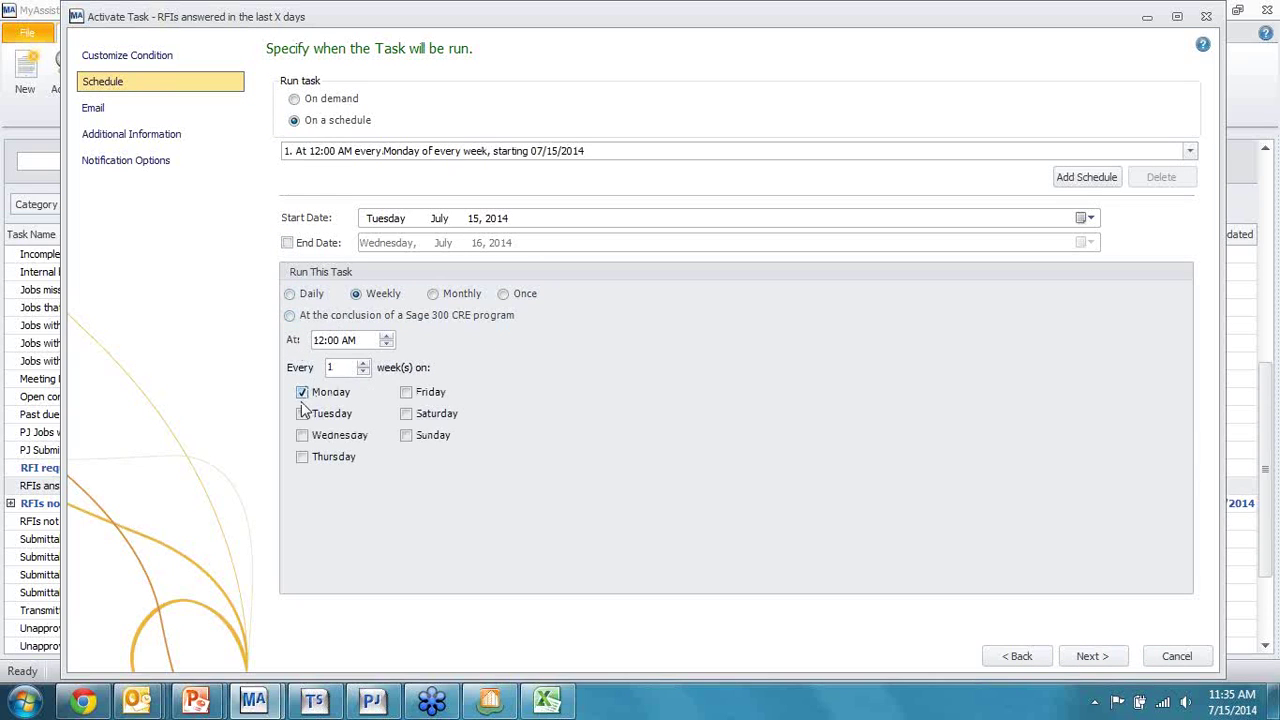
click(302, 435)
click(406, 392)
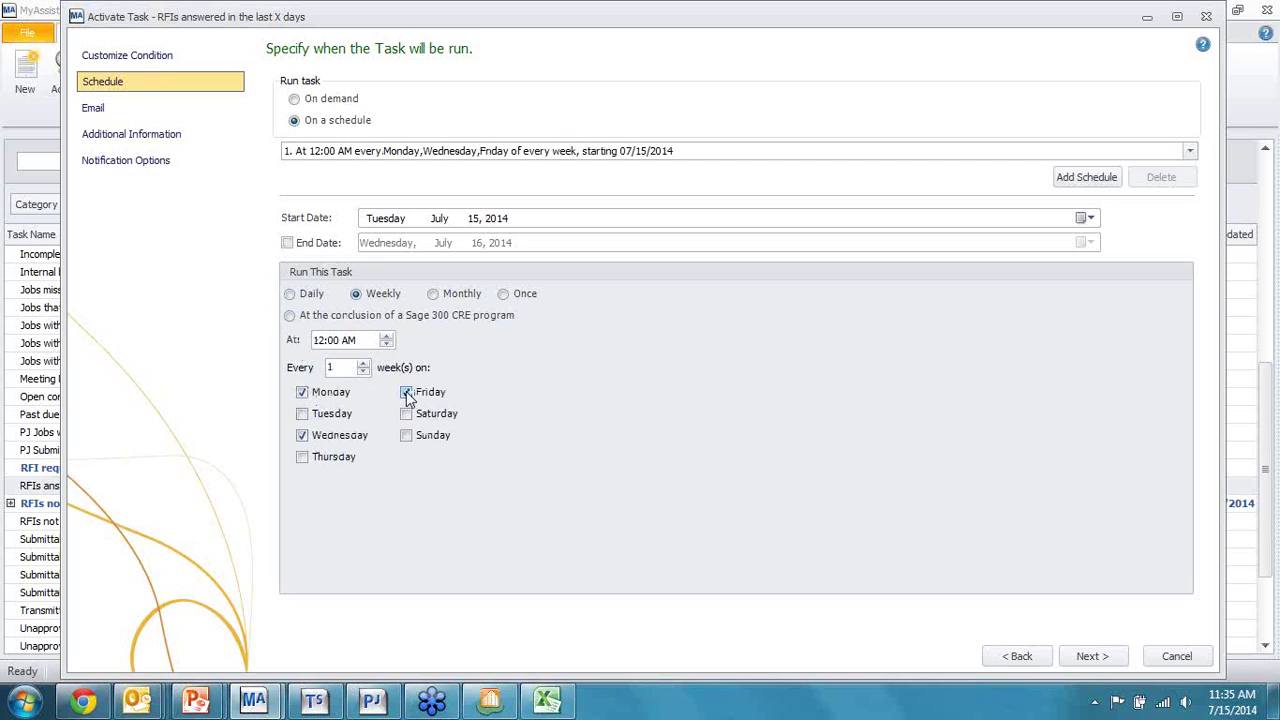
Try scheduling the task to run each time the RFIs process in Project Management completes
click(289, 294)
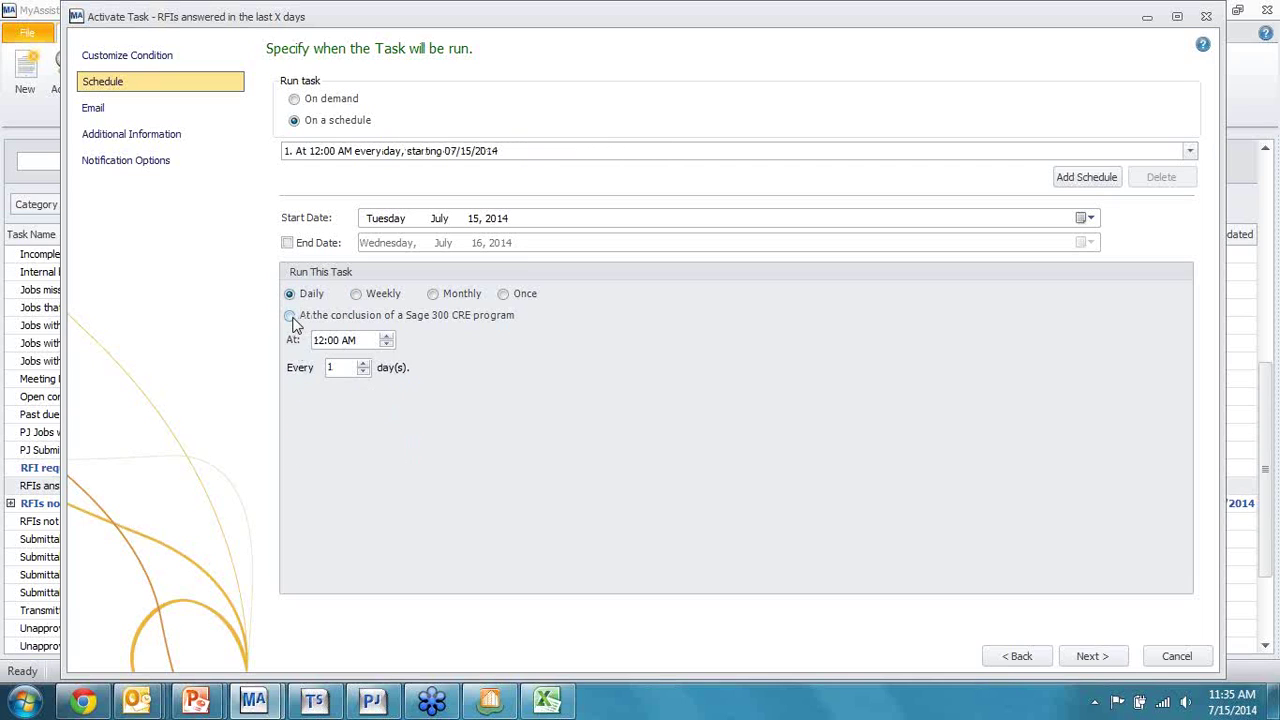
click(290, 316)
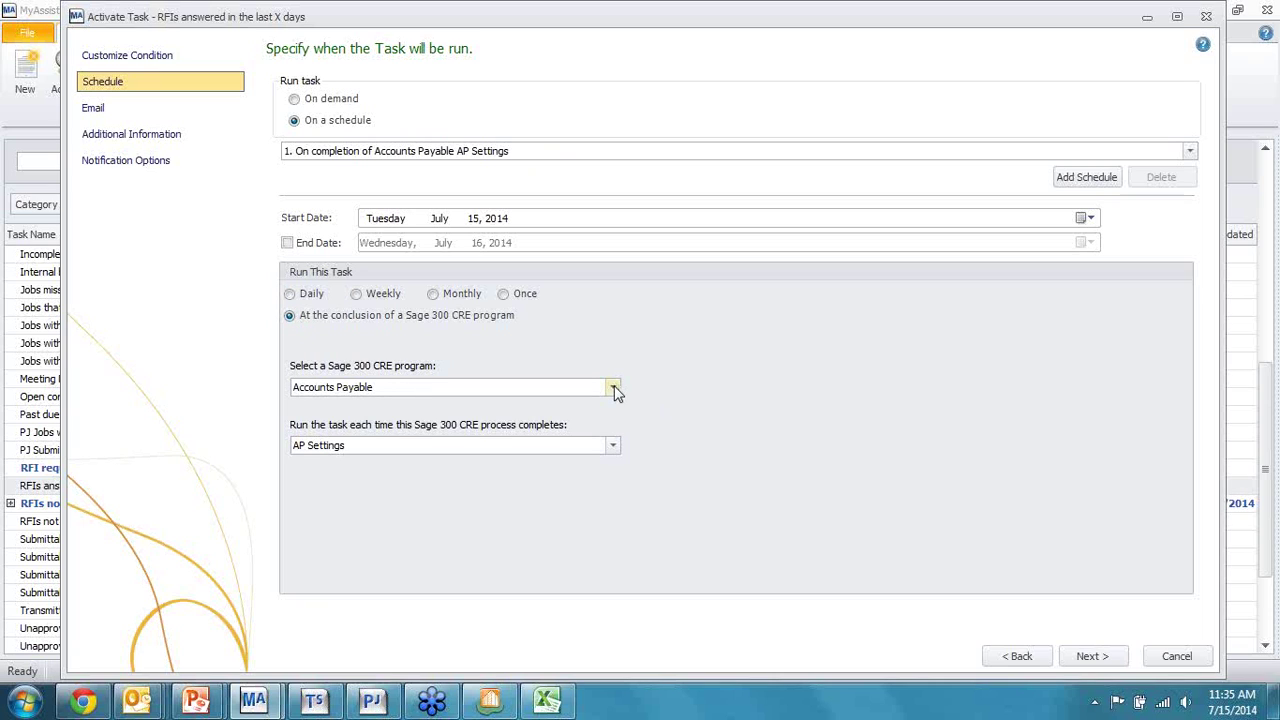
click(614, 390)
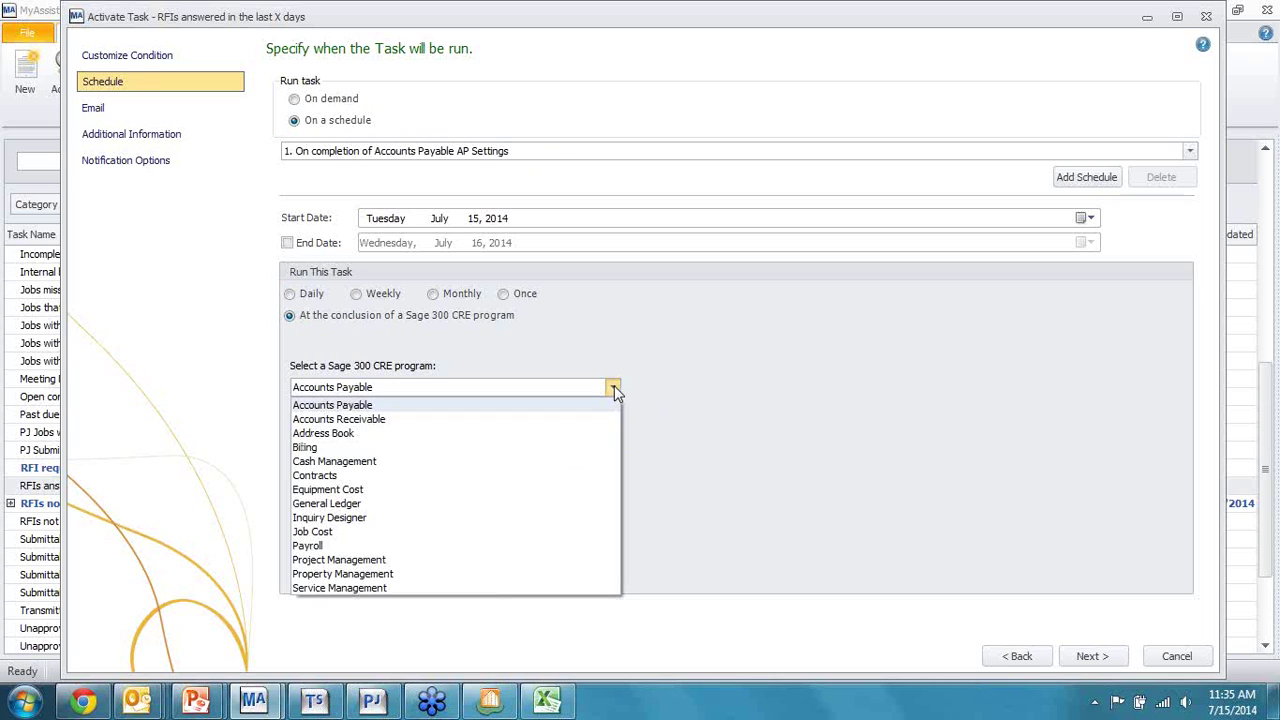
click(380, 563)
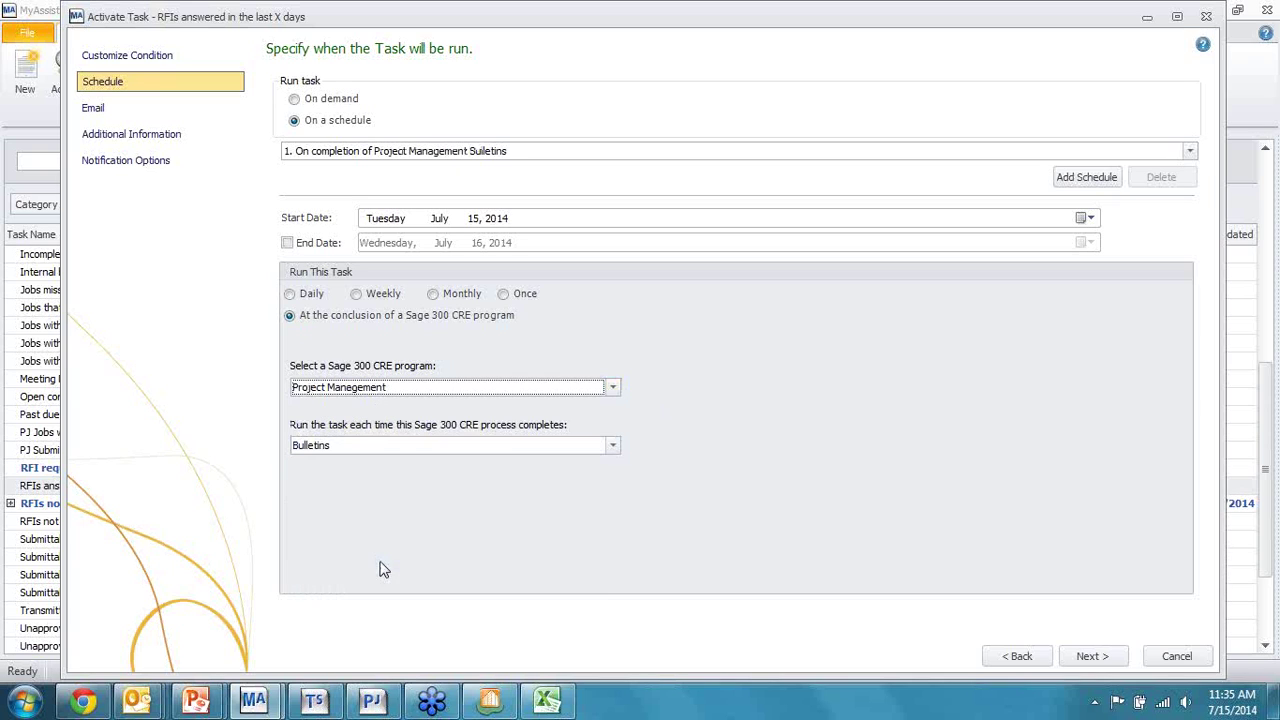
click(613, 447)
scroll(477, 537, down, 5)
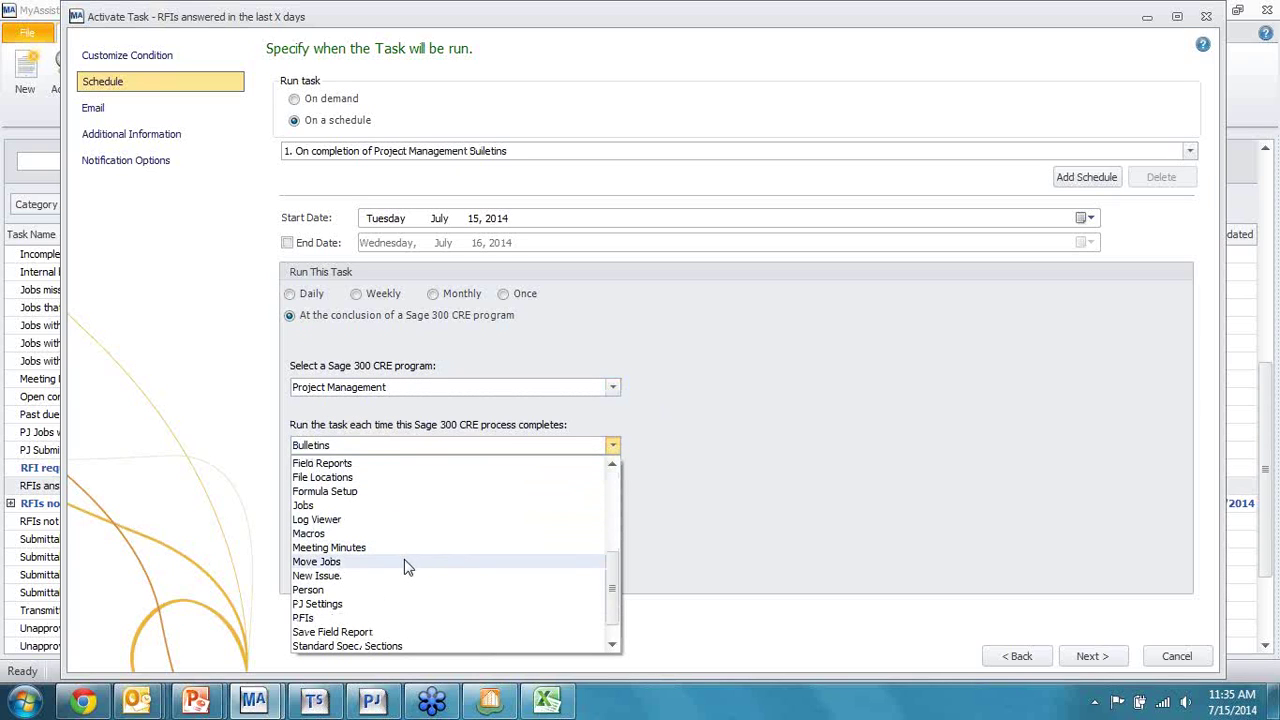
click(339, 621)
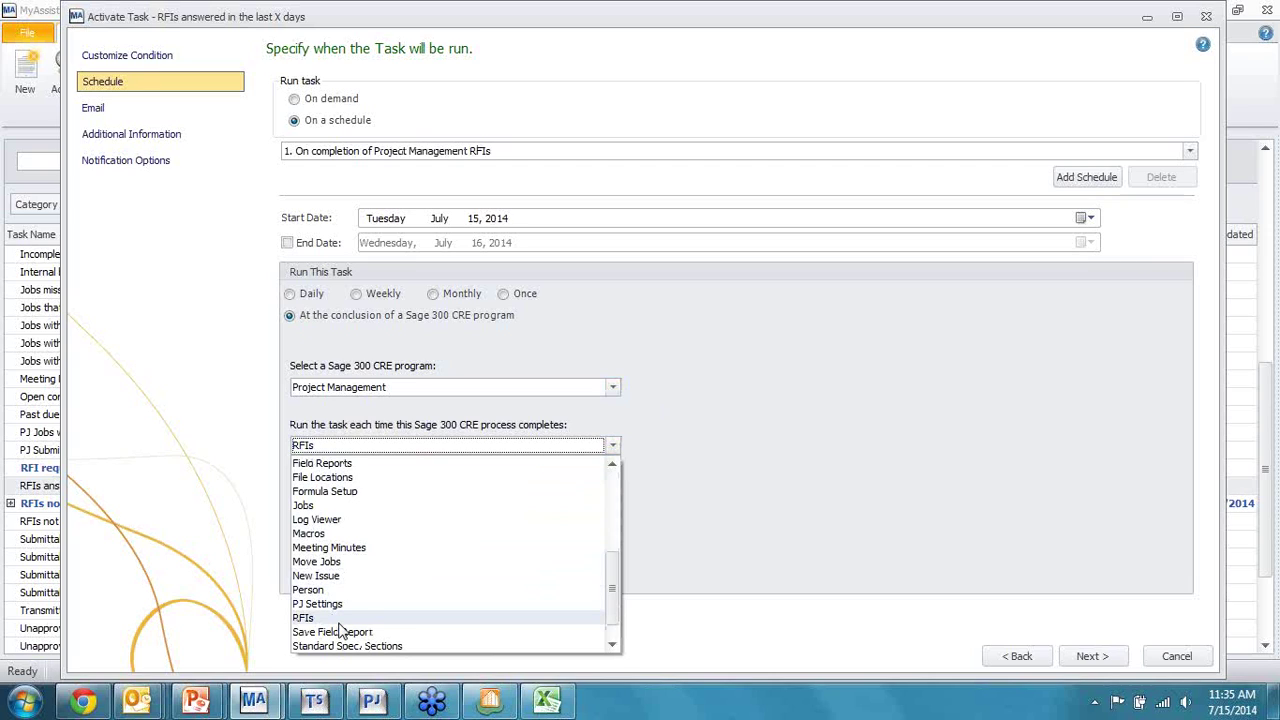
key(Return)
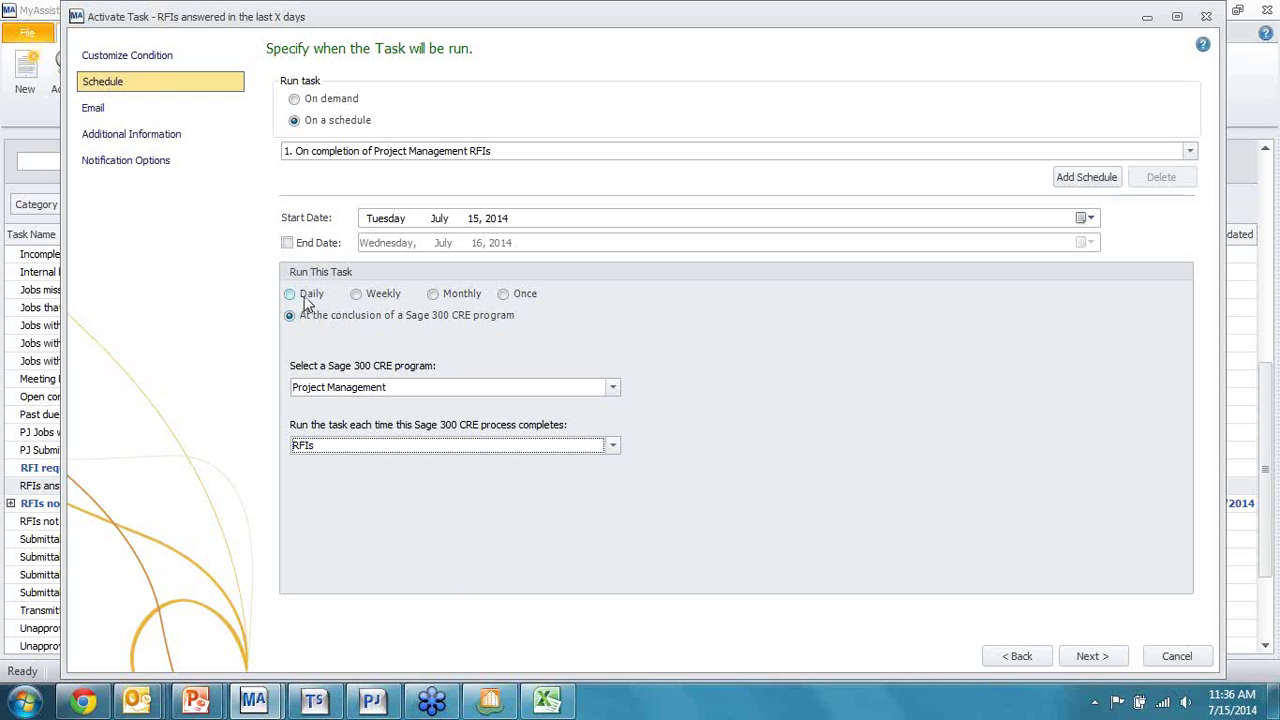
Set the task to run on demand and continue to its email settings
click(294, 101)
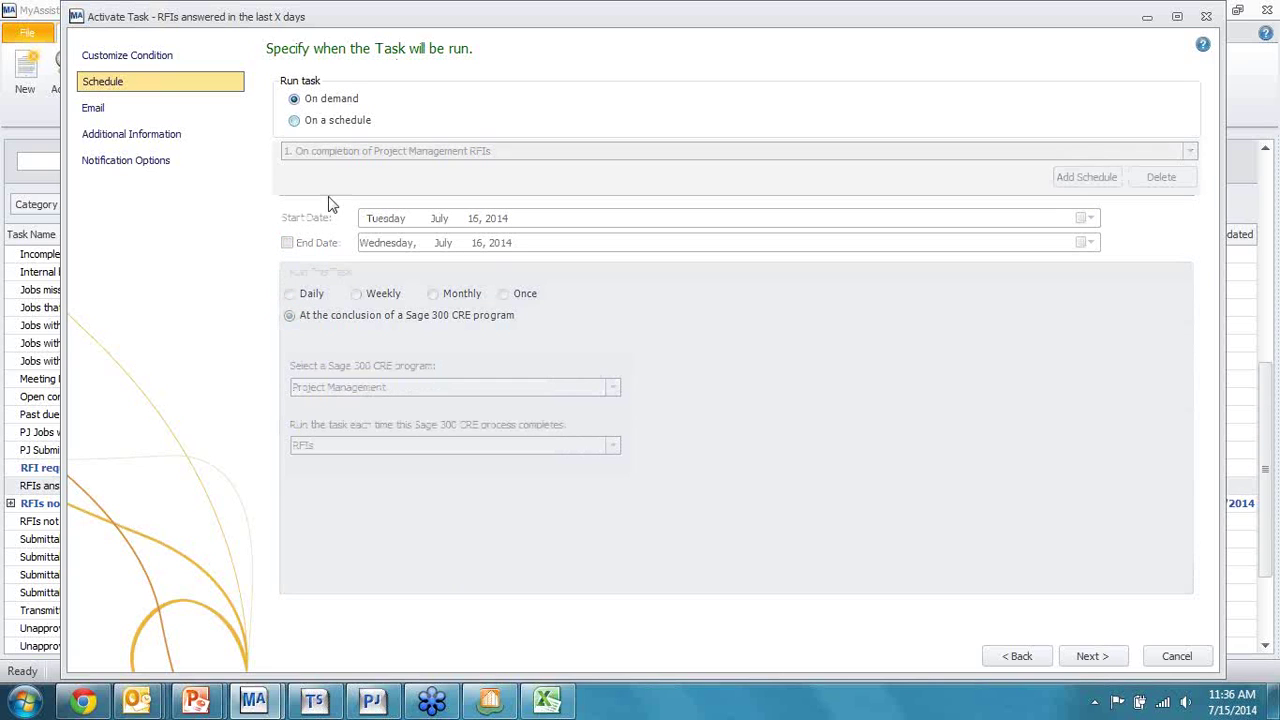
click(1093, 656)
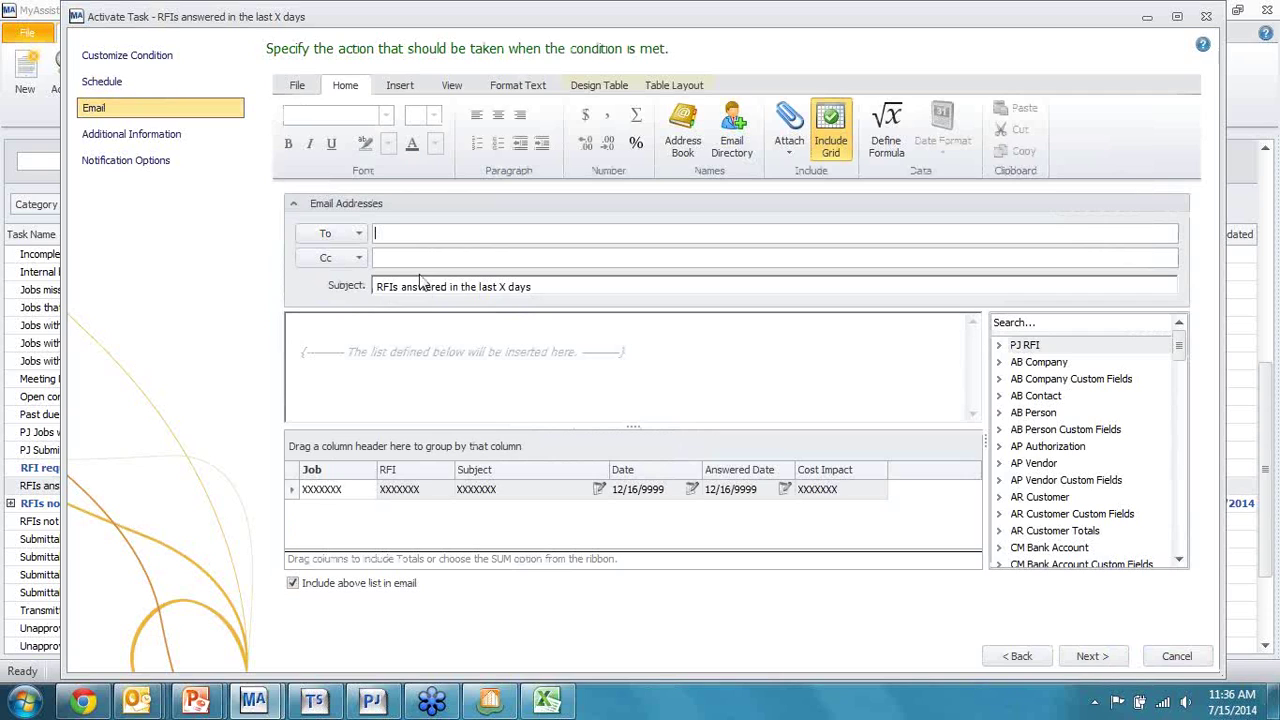
Address the task's email to the JC Project Manager directory as the To recipient
click(735, 135)
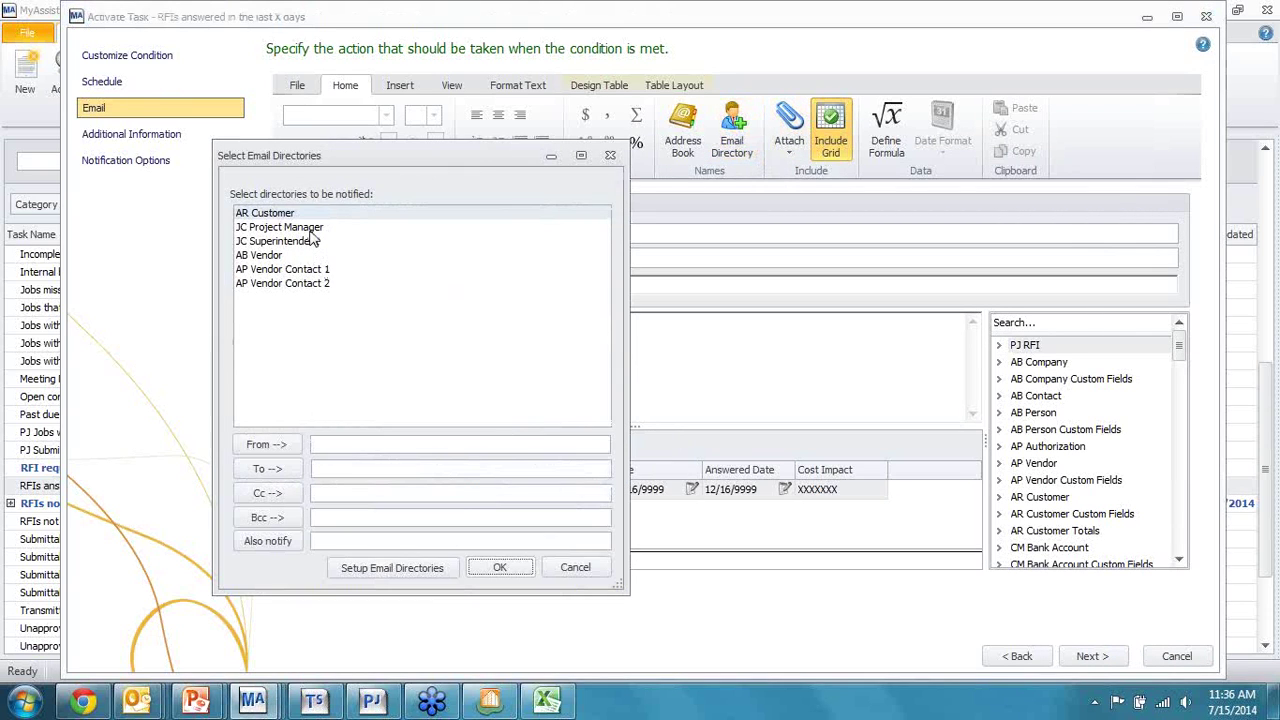
click(318, 228)
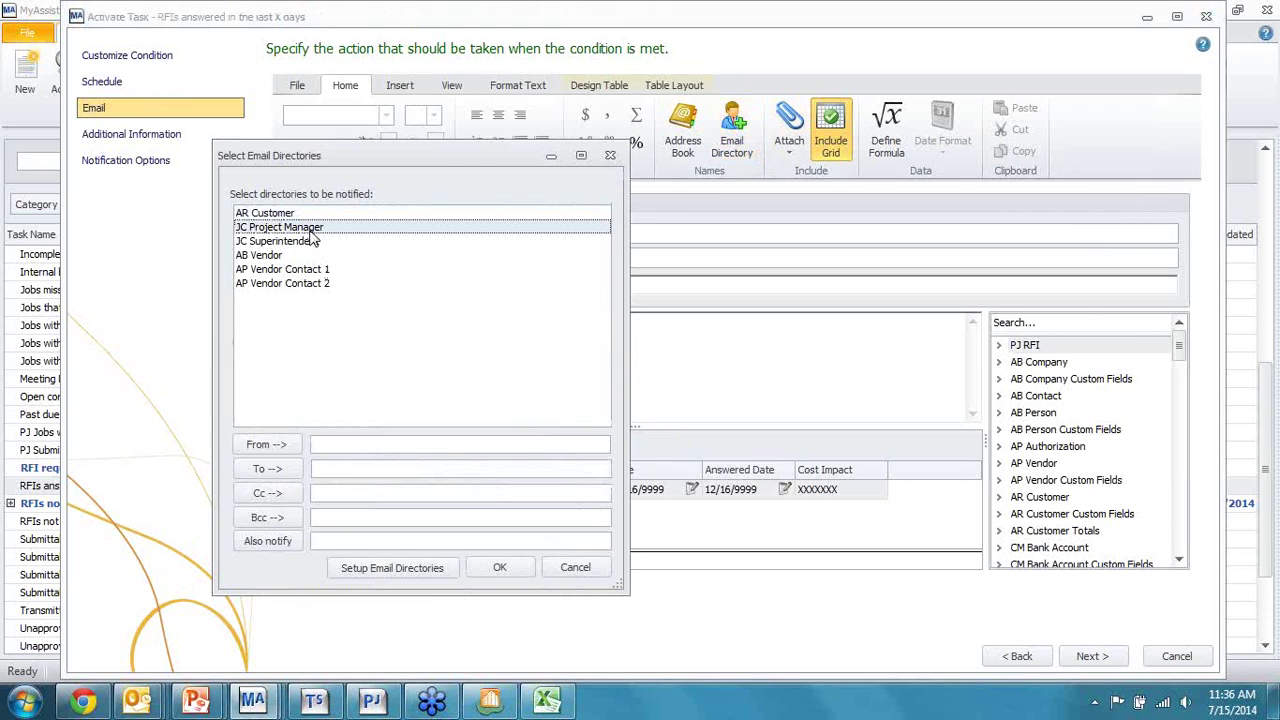
click(321, 469)
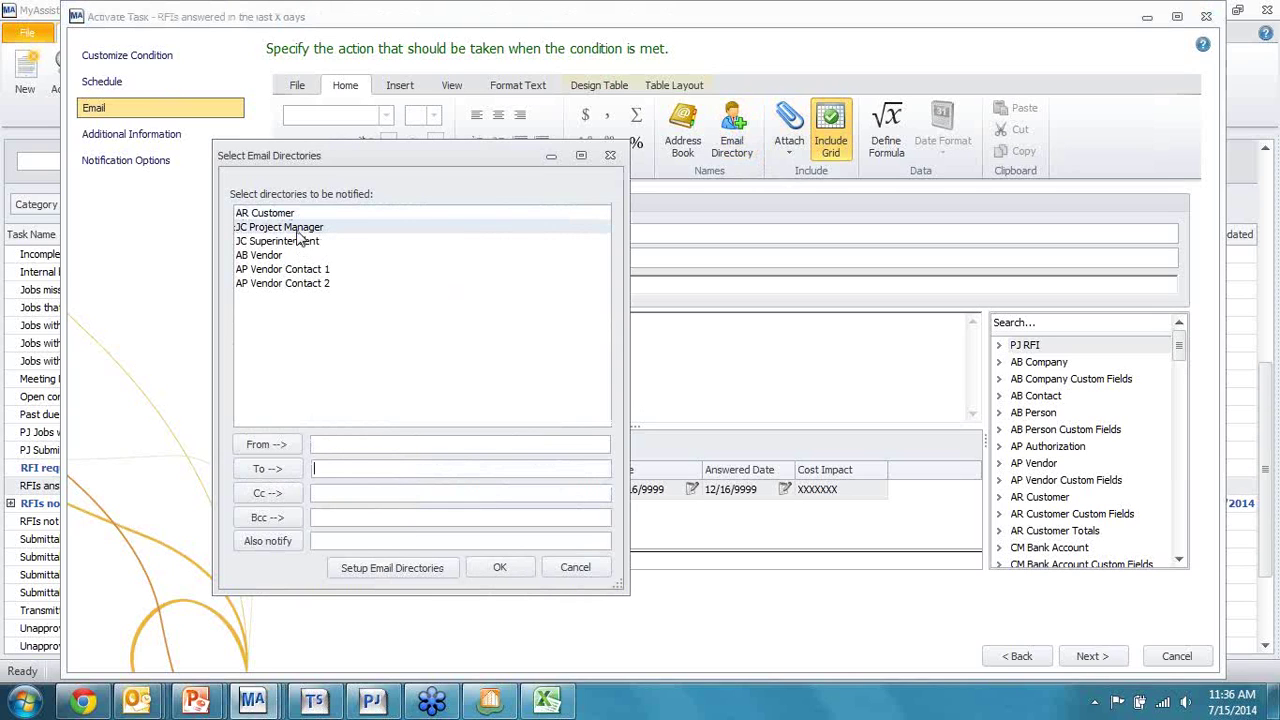
click(500, 567)
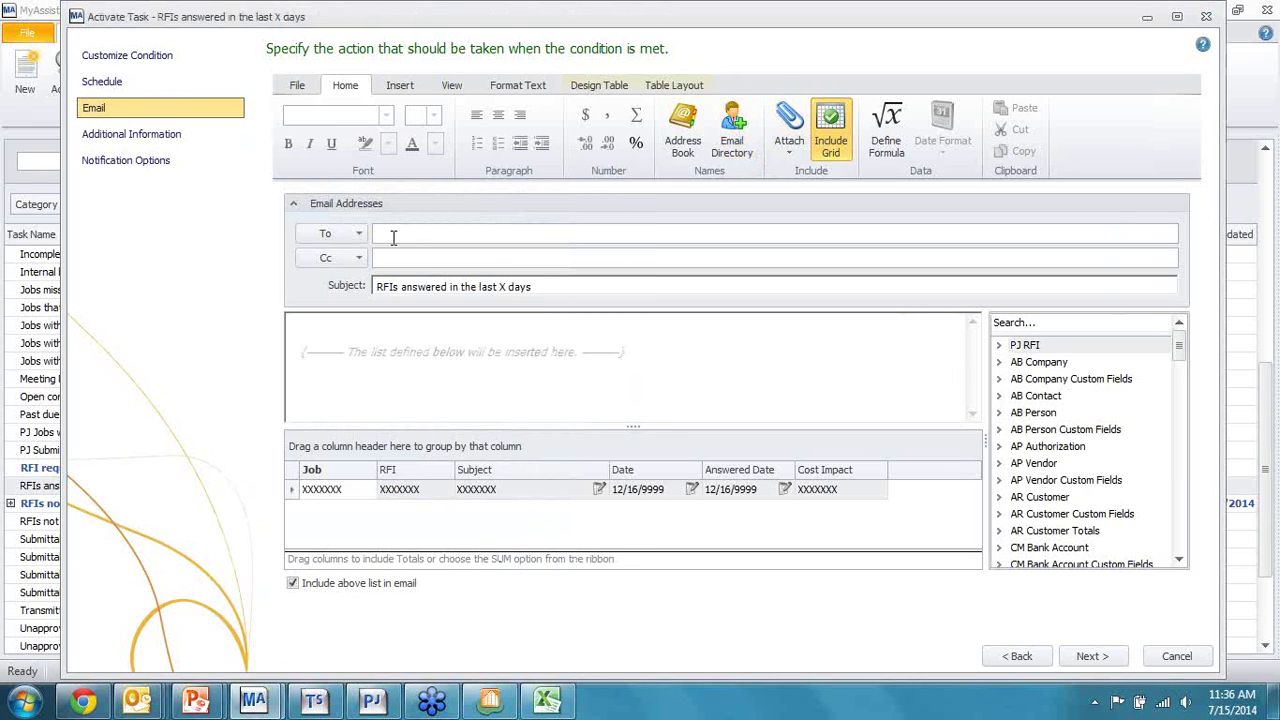
click(737, 122)
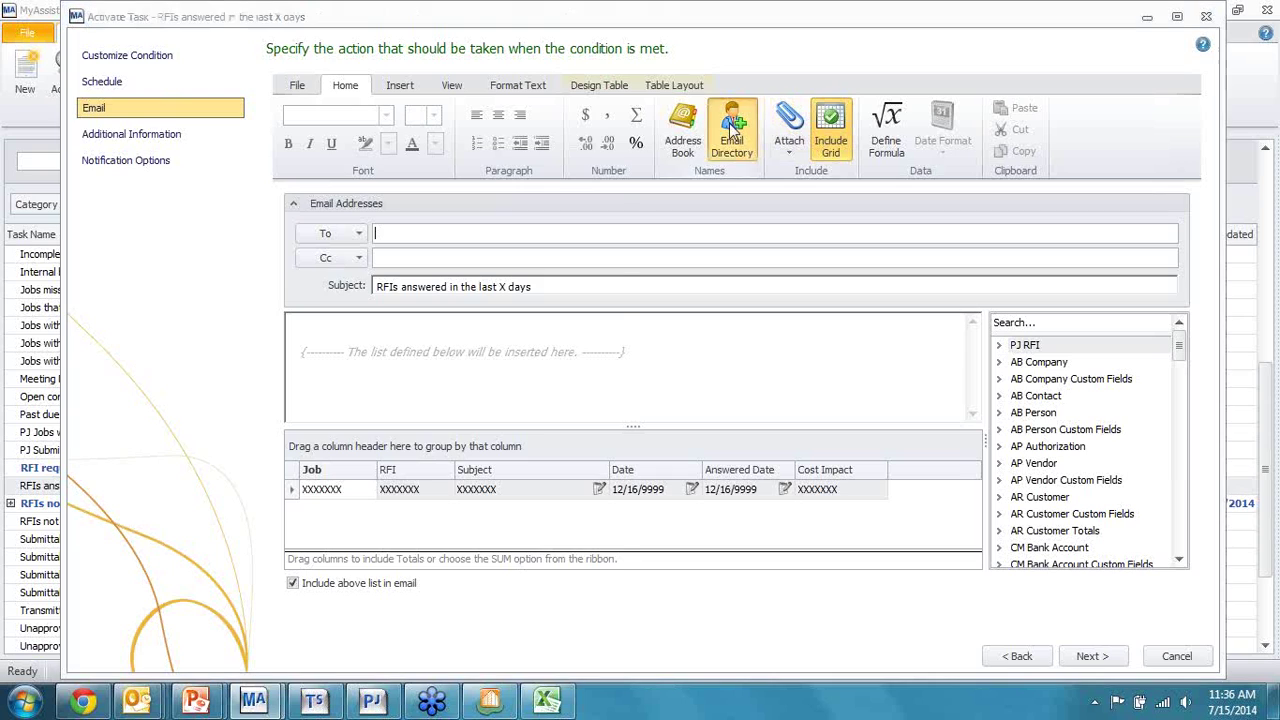
click(294, 232)
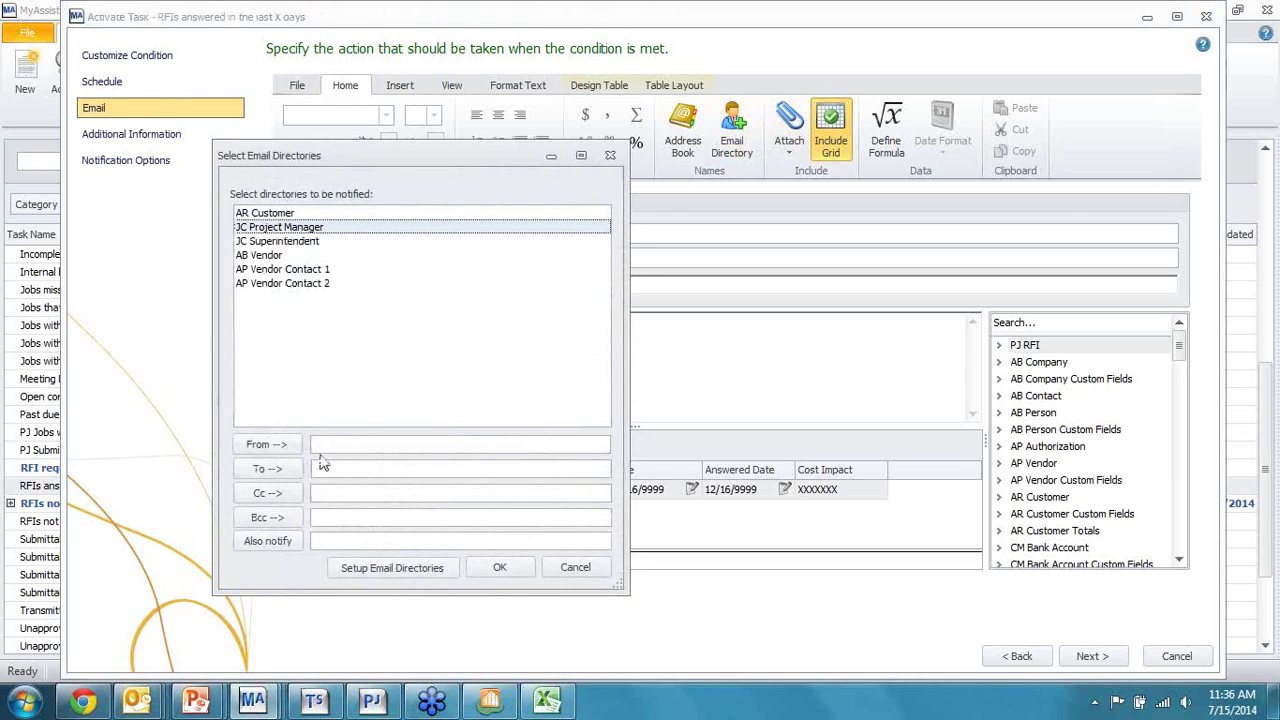
double_click(283, 230)
click(338, 443)
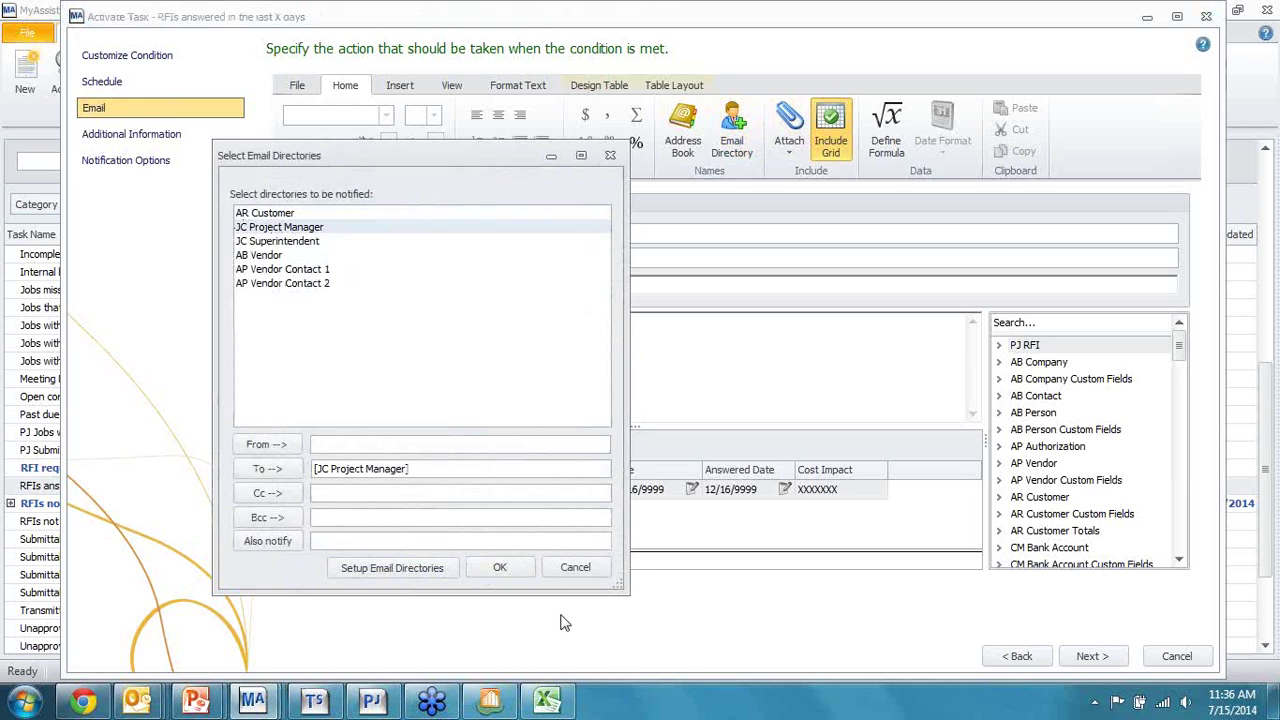
click(340, 517)
click(501, 567)
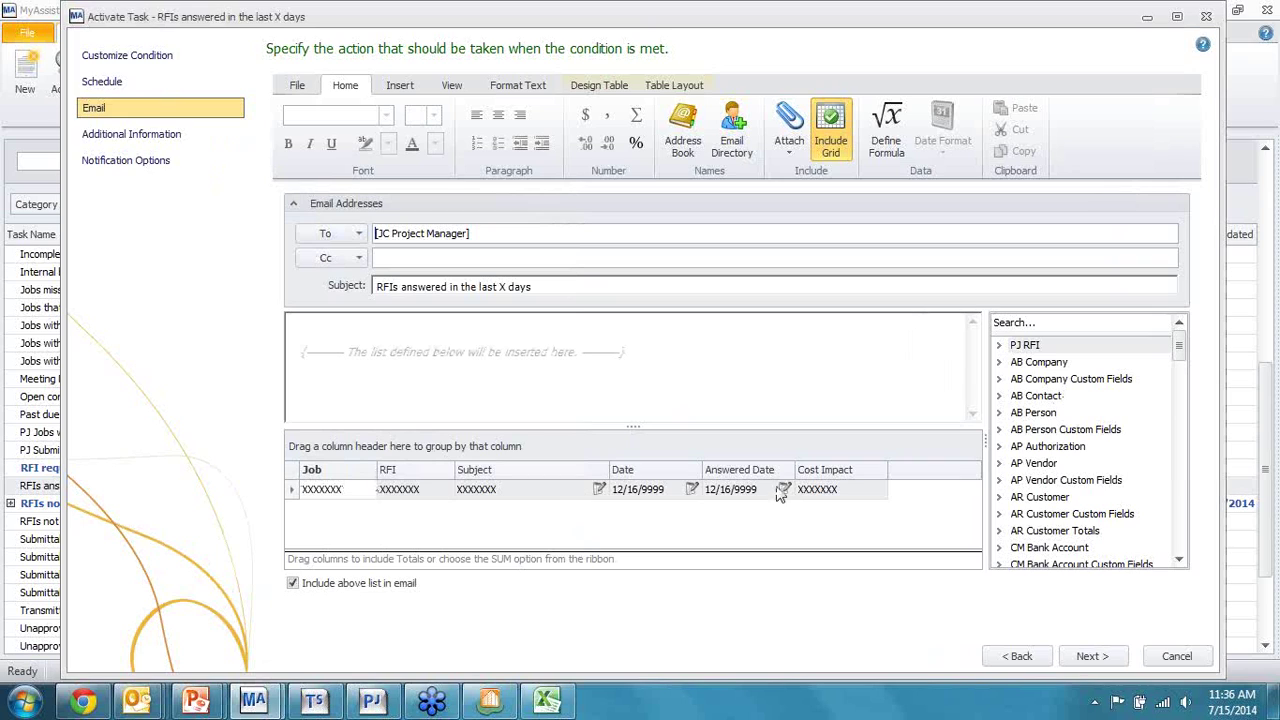
Begin the email body with the greeting "Dear" and add a blank line before the inserted list
click(368, 328)
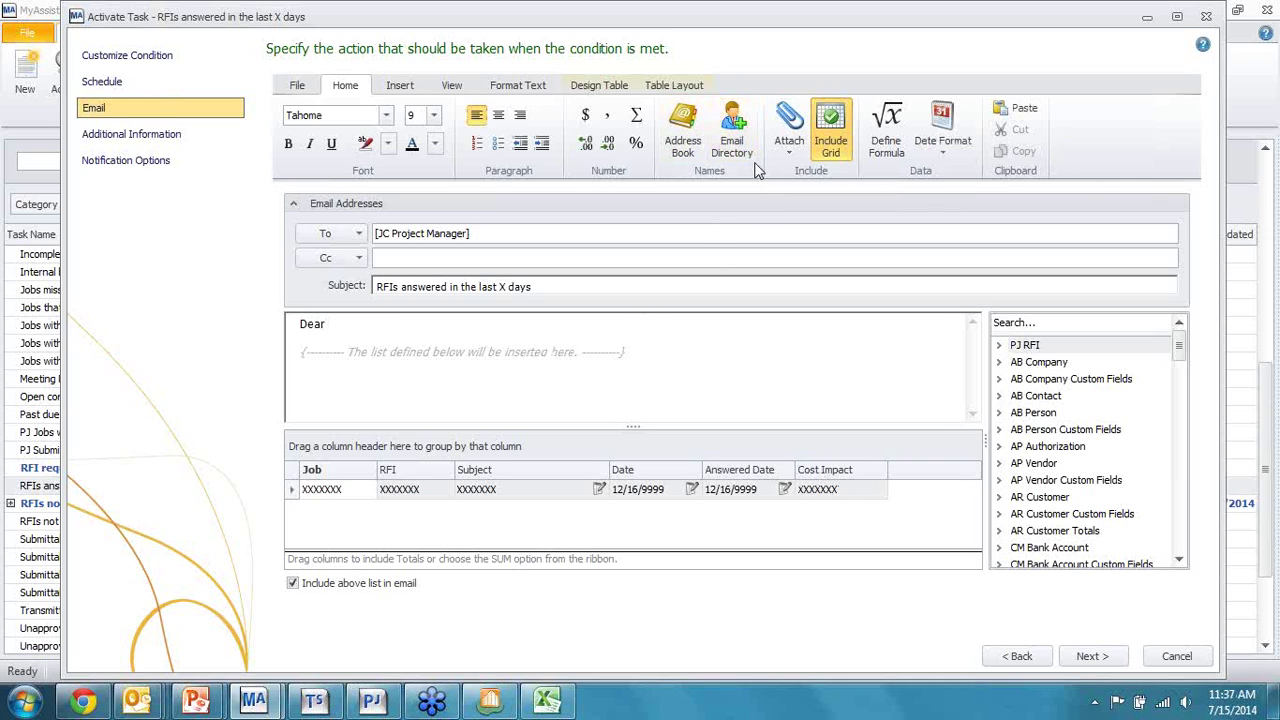
click(733, 140)
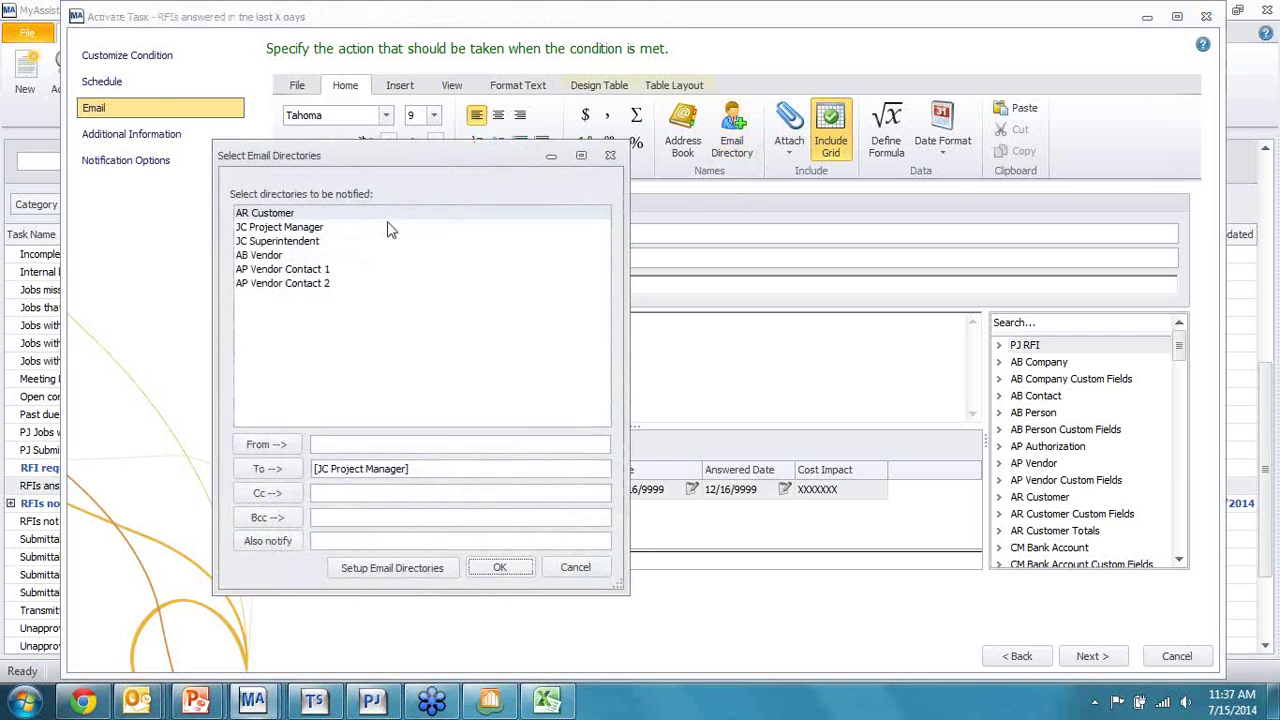
click(313, 228)
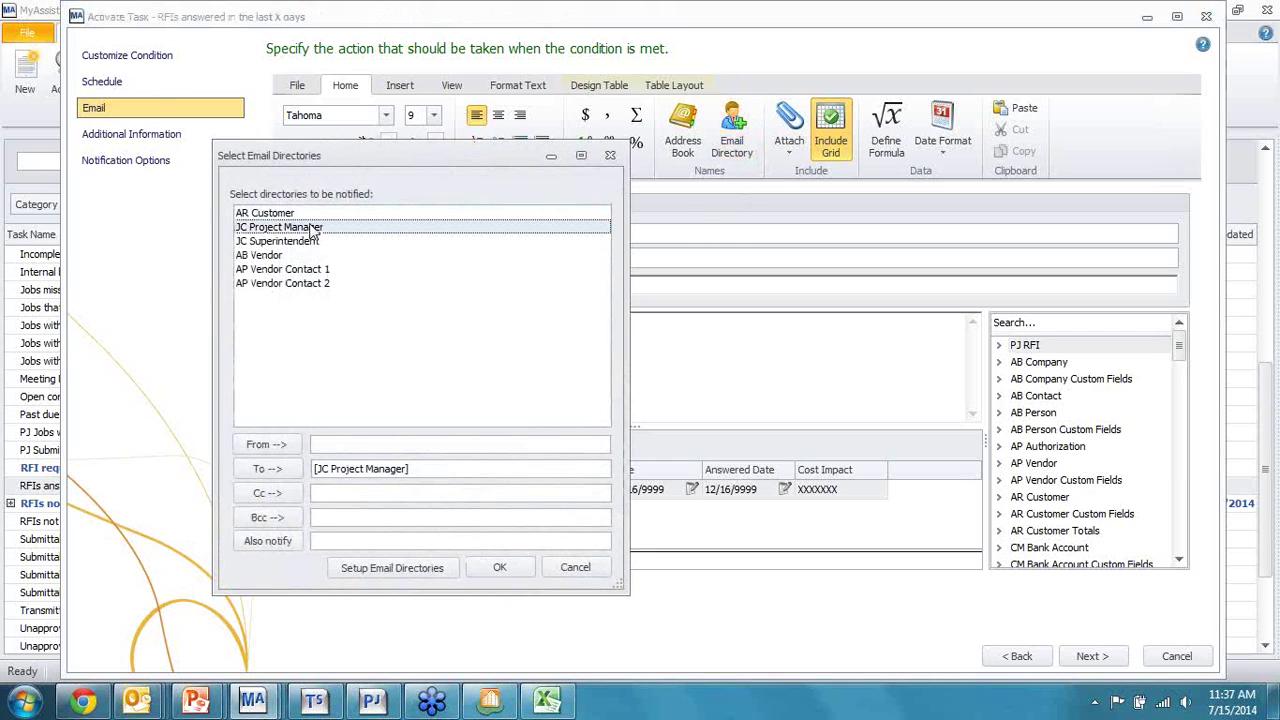
click(503, 567)
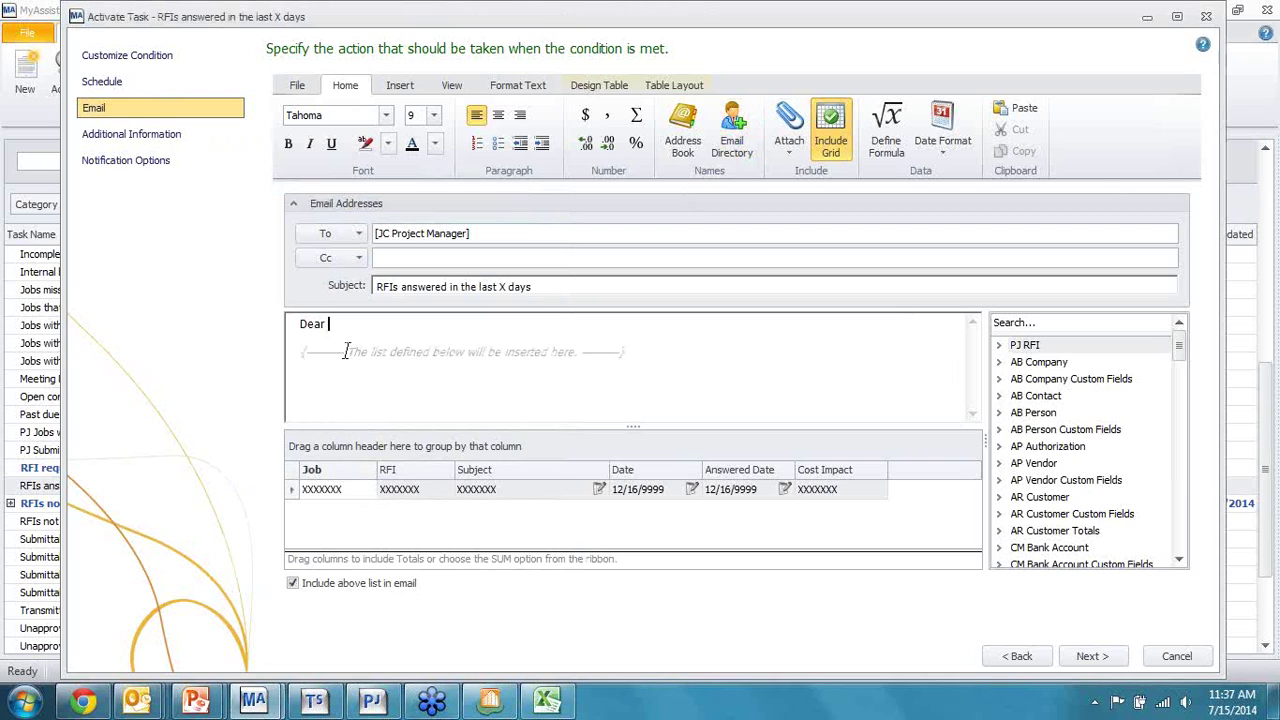
key(Return)
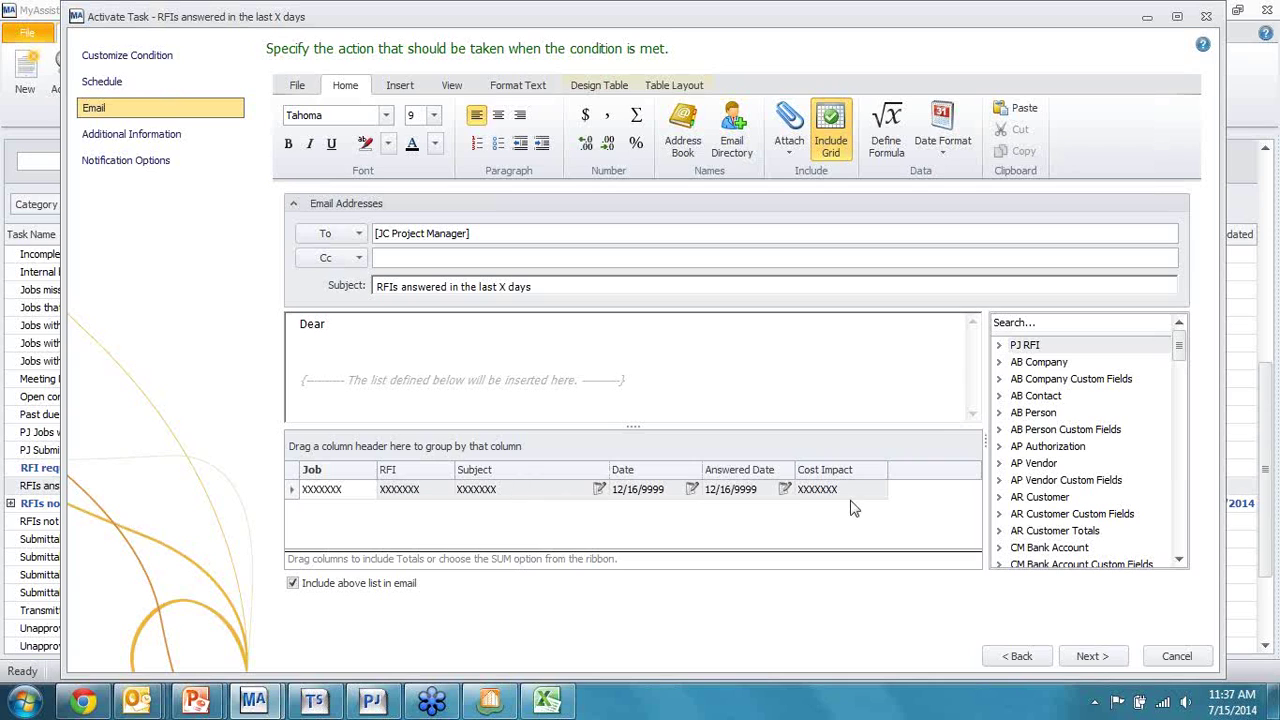
Add the PJ RFI Required Date field to the email list between the Date and Answered Date columns
click(999, 346)
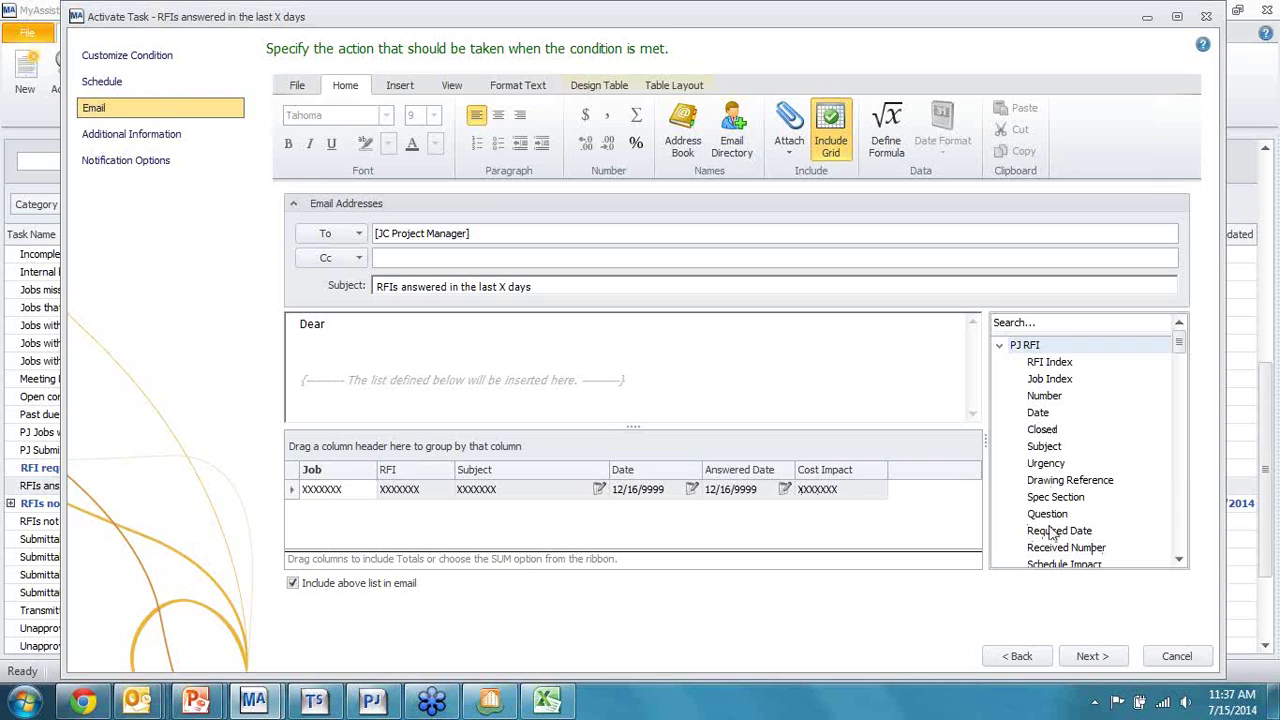
click(1079, 537)
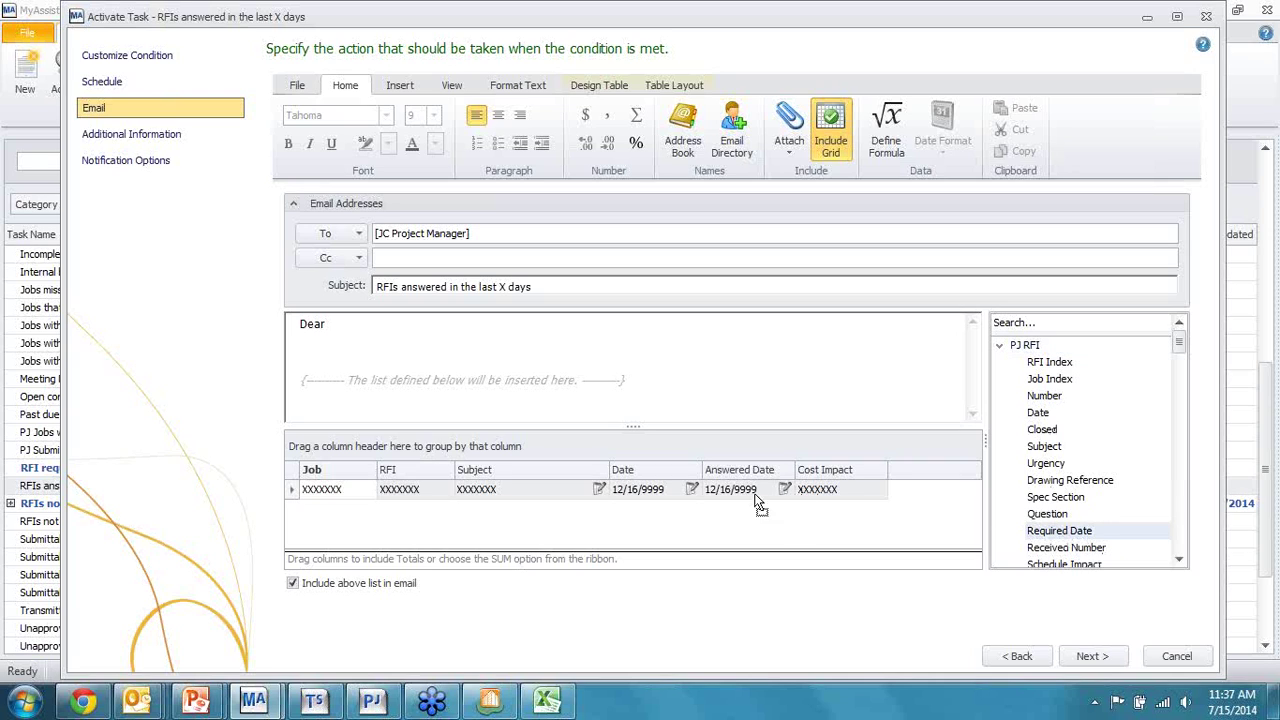
drag(713, 479, 708, 477)
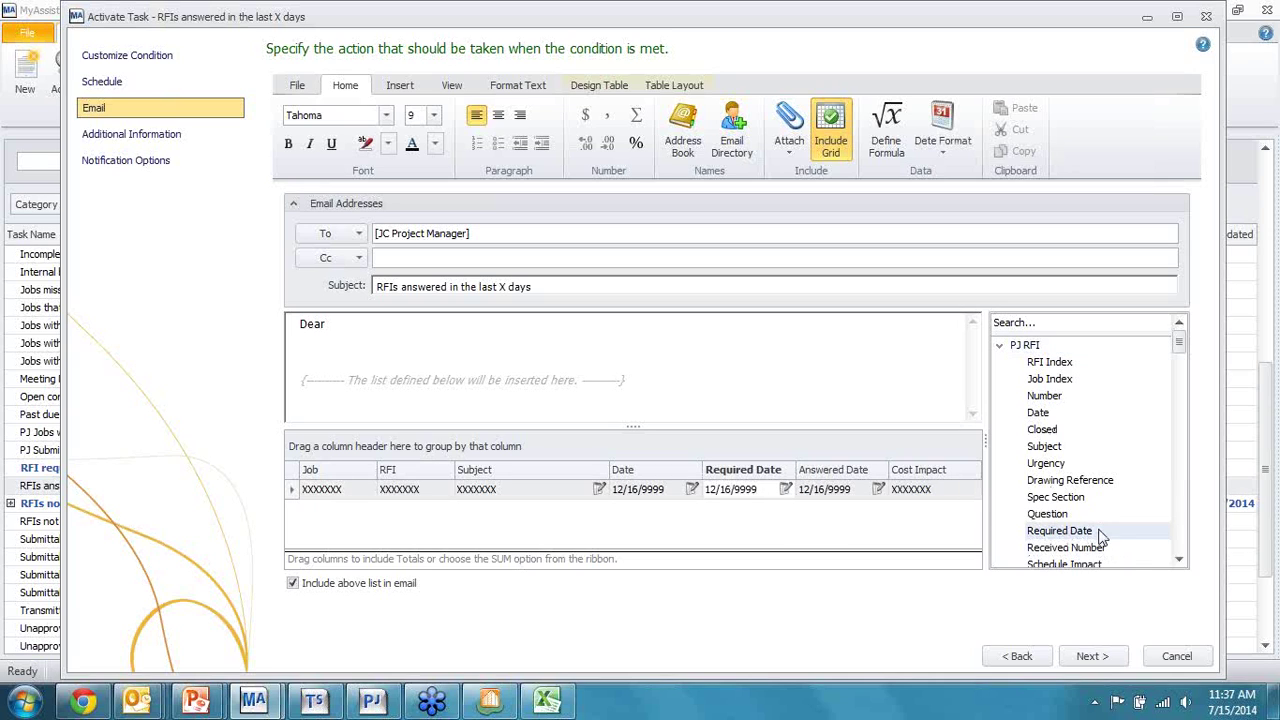
Add the PJ RFI Answer field as the last column of the email list, after Cost Impact
click(1180, 560)
click(1180, 560)
click(1180, 560)
click(1180, 560)
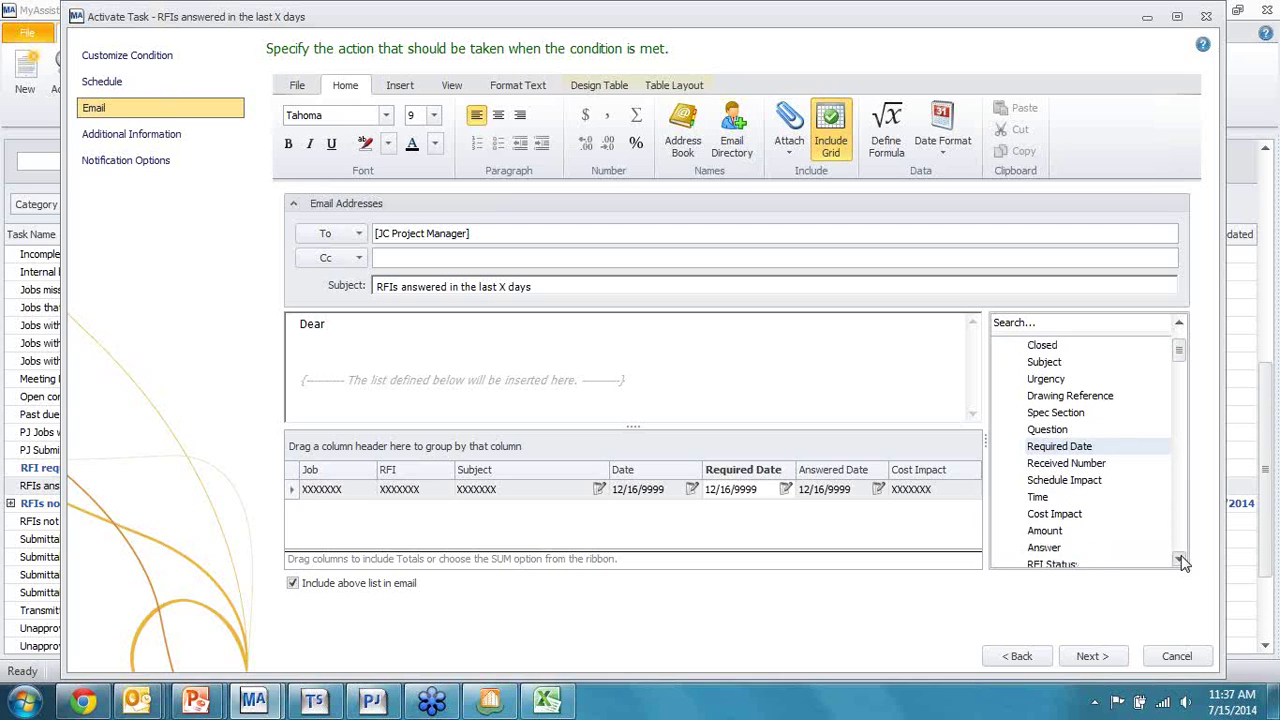
click(1180, 560)
click(1180, 560)
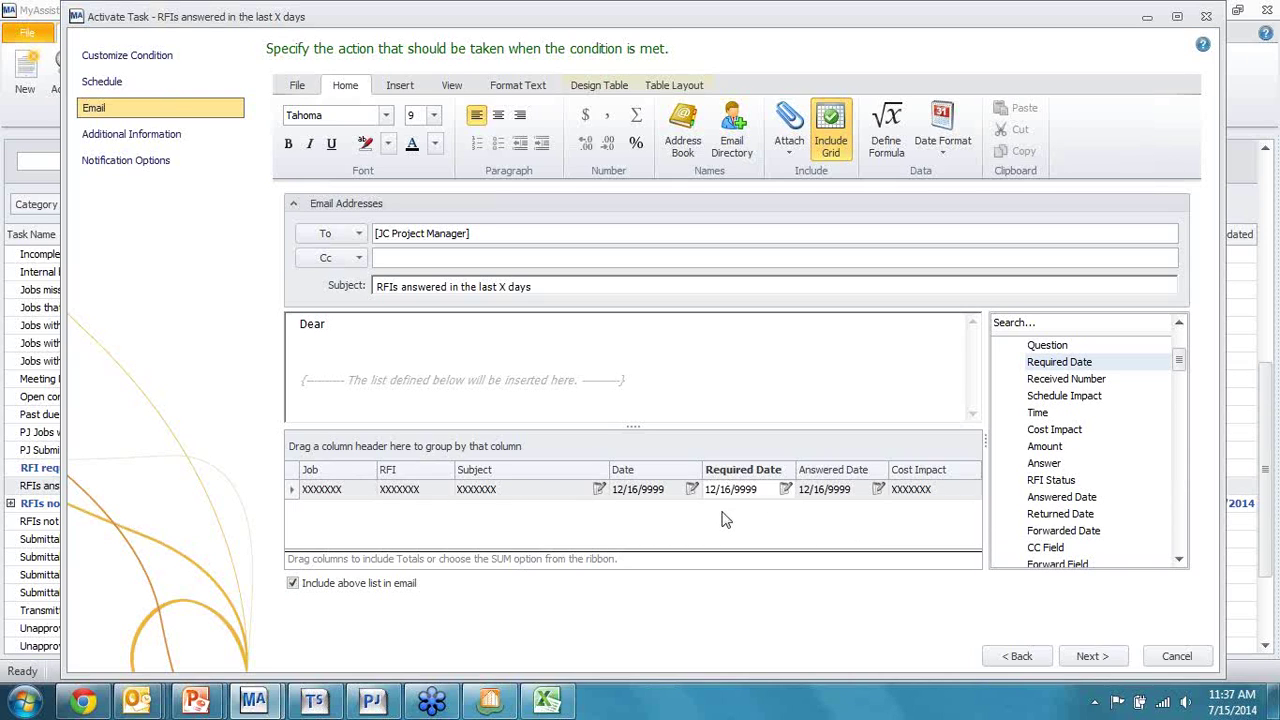
click(1058, 465)
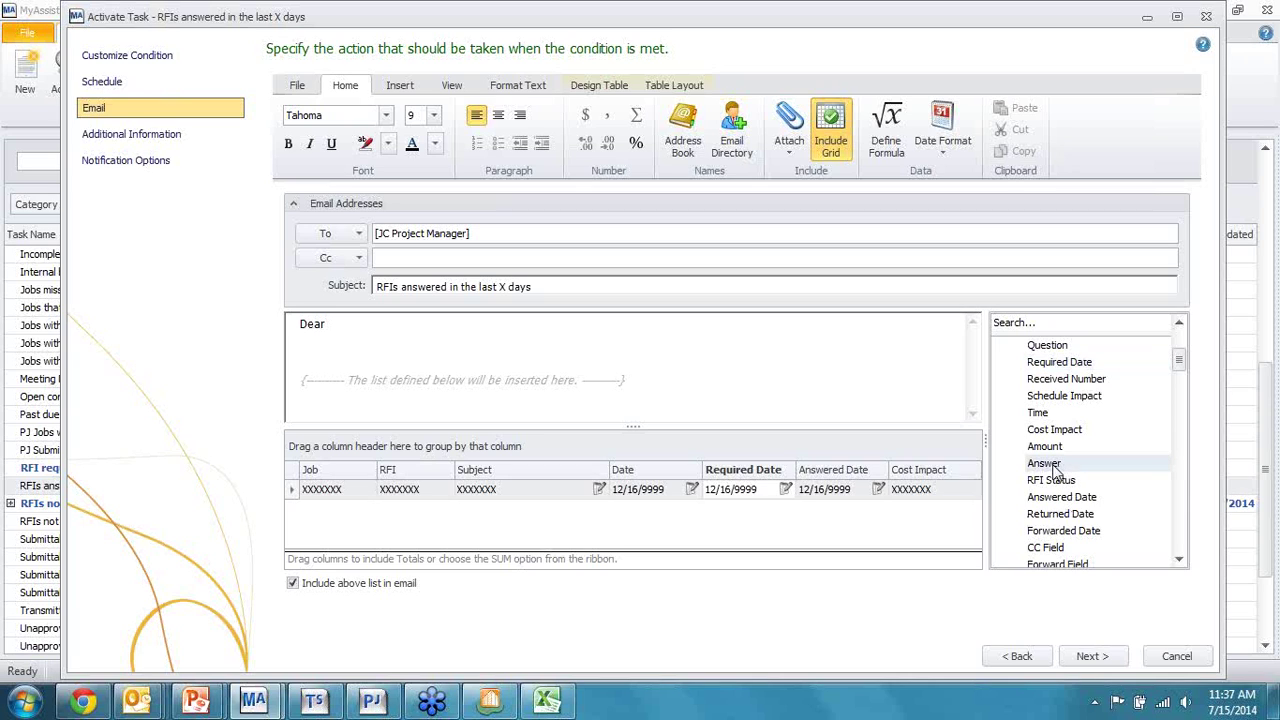
drag(1053, 470, 970, 482)
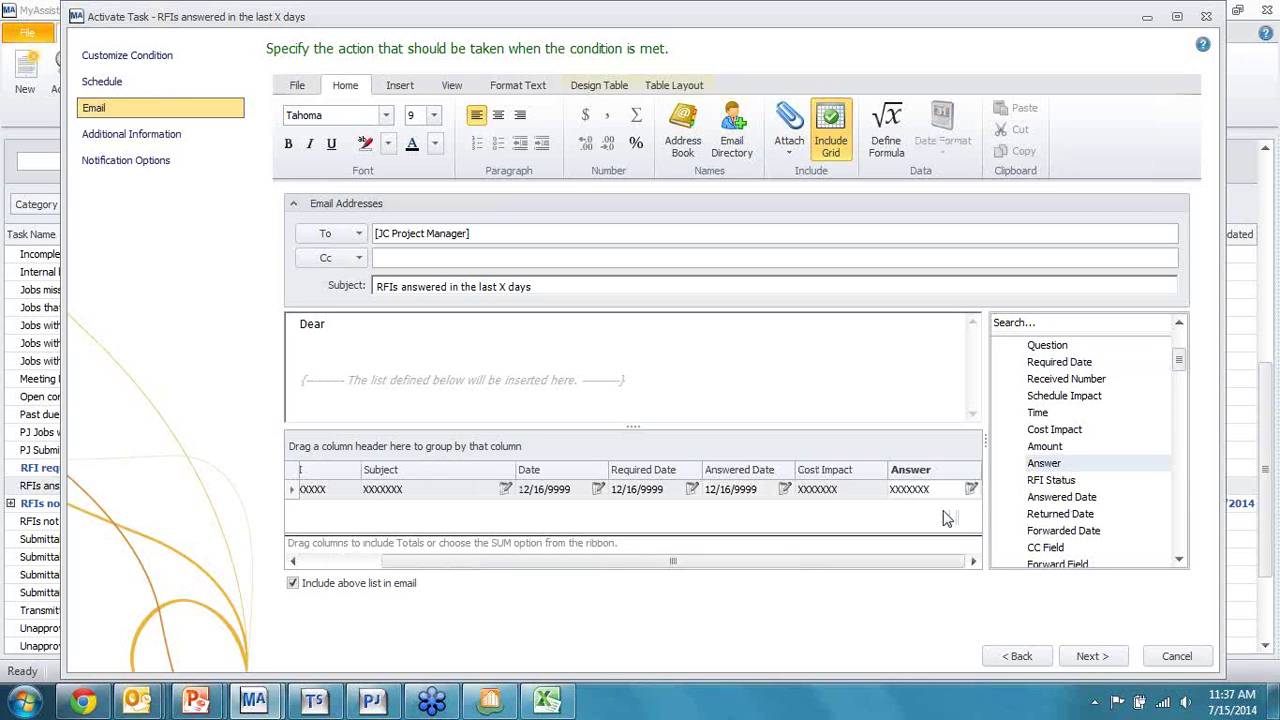
Make the Answer and Answered Date columns of the email list editable for the To recipient
click(971, 489)
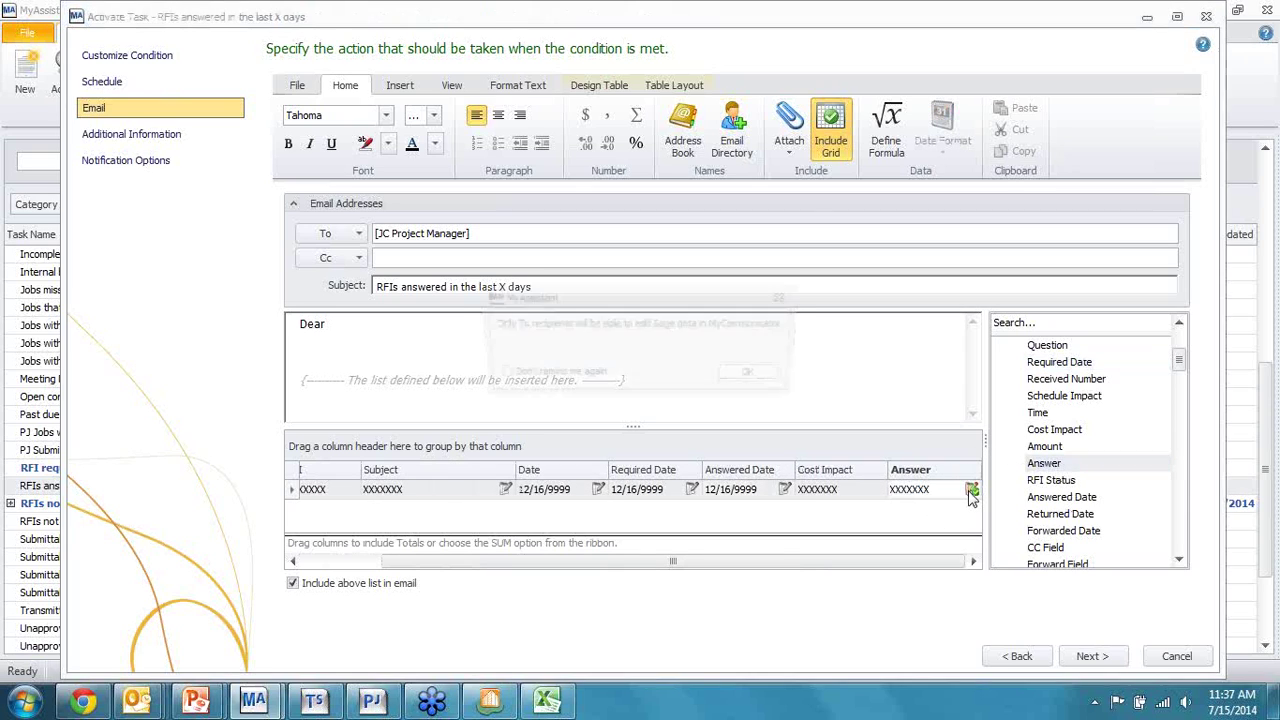
click(757, 376)
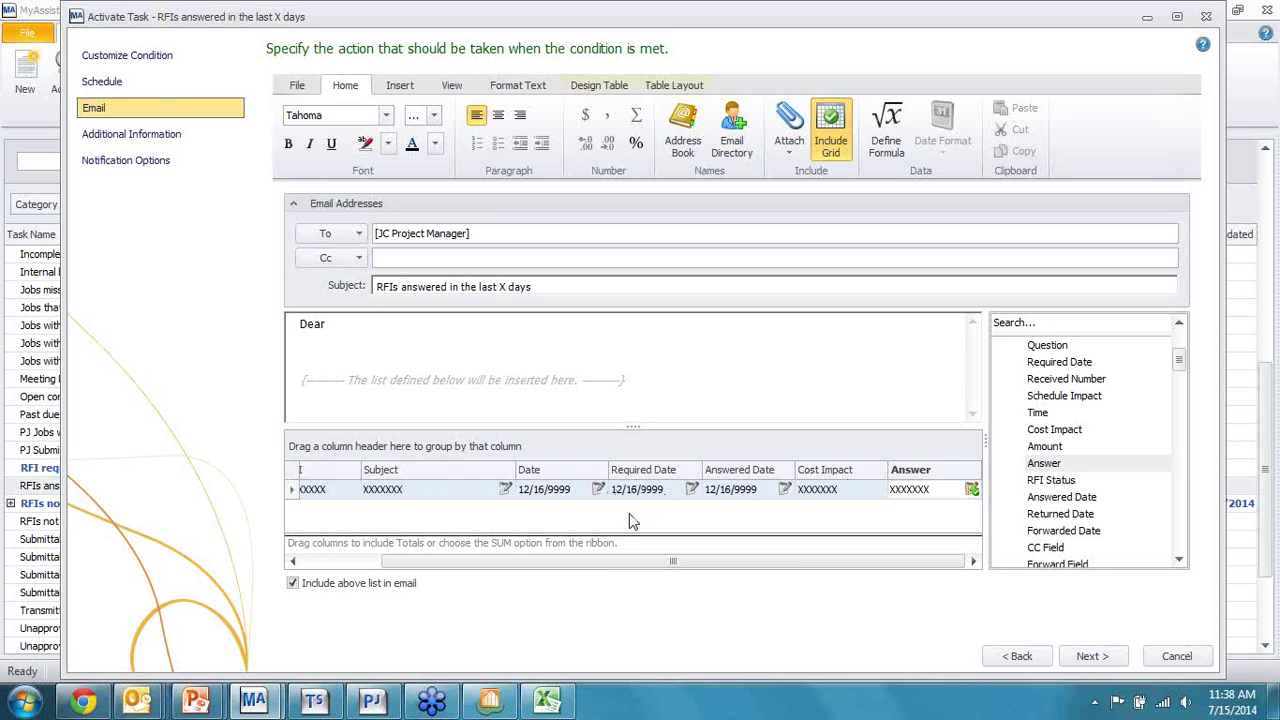
click(789, 495)
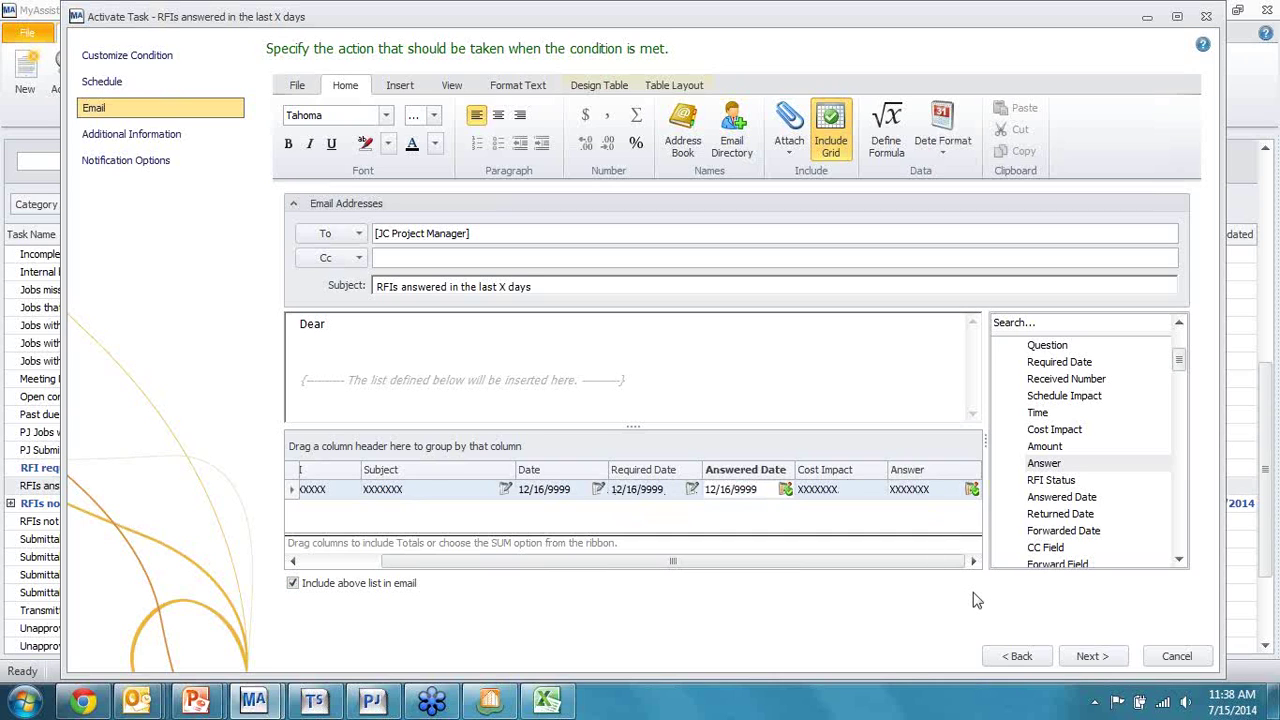
Accept the existing additional reports and inquiries, and mark follow-up as required in the task's notification options
click(1092, 660)
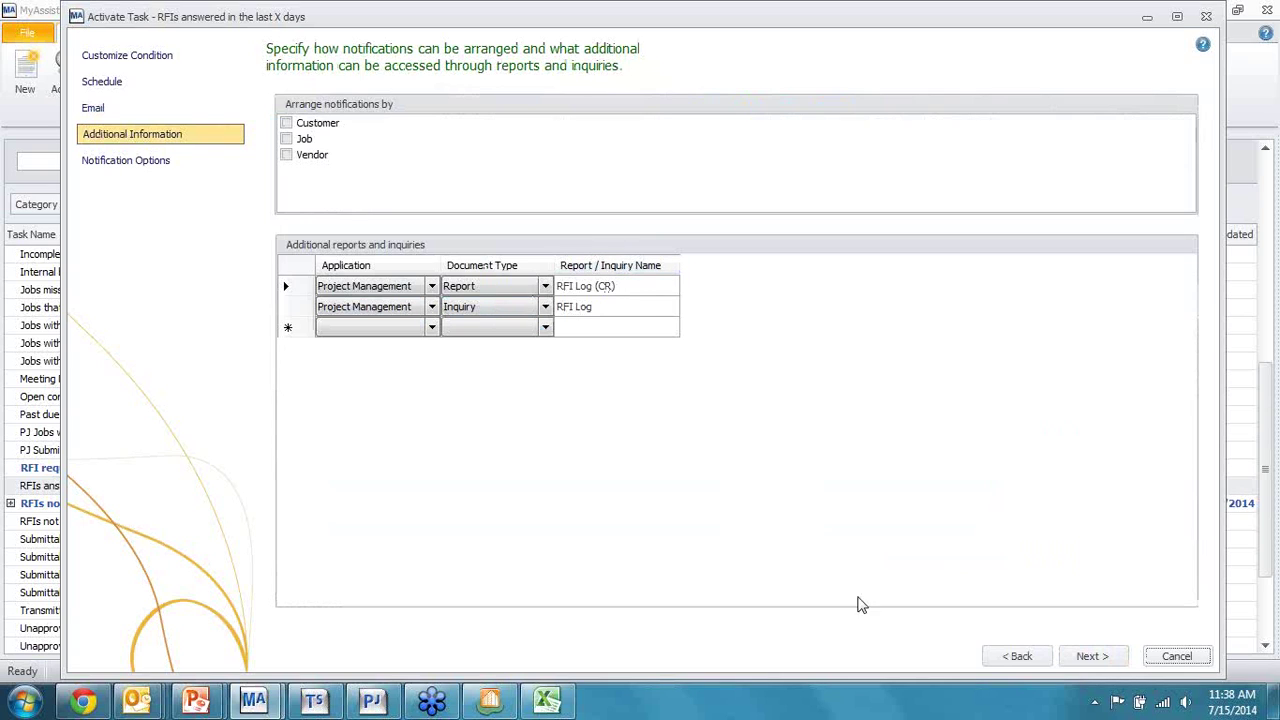
click(1105, 659)
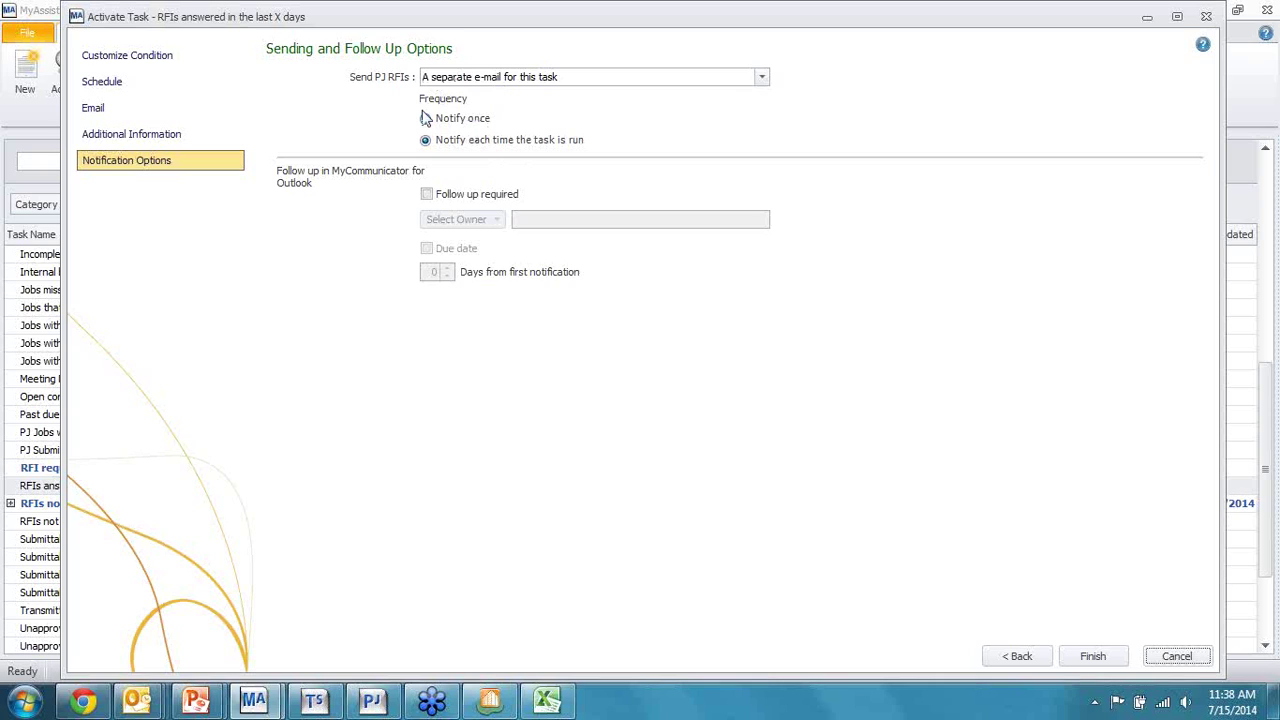
click(427, 195)
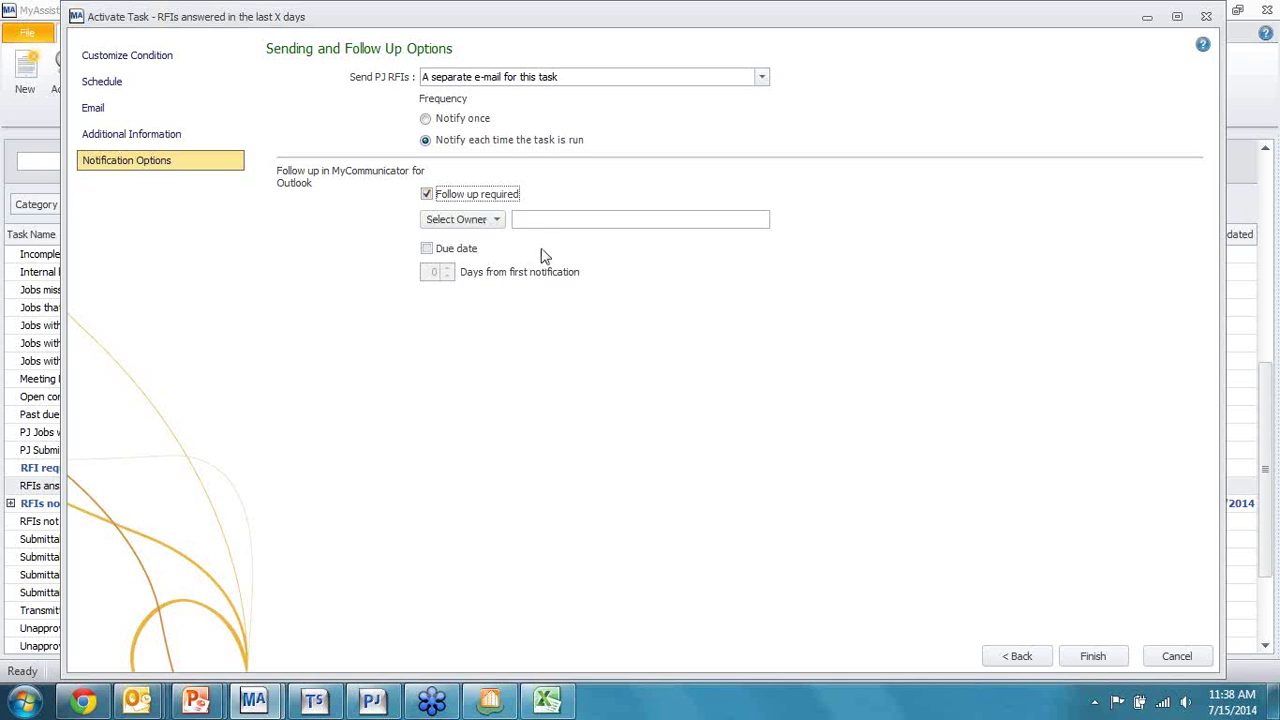
Set the follow-up owner to JC Project Manager from the email directory
click(496, 220)
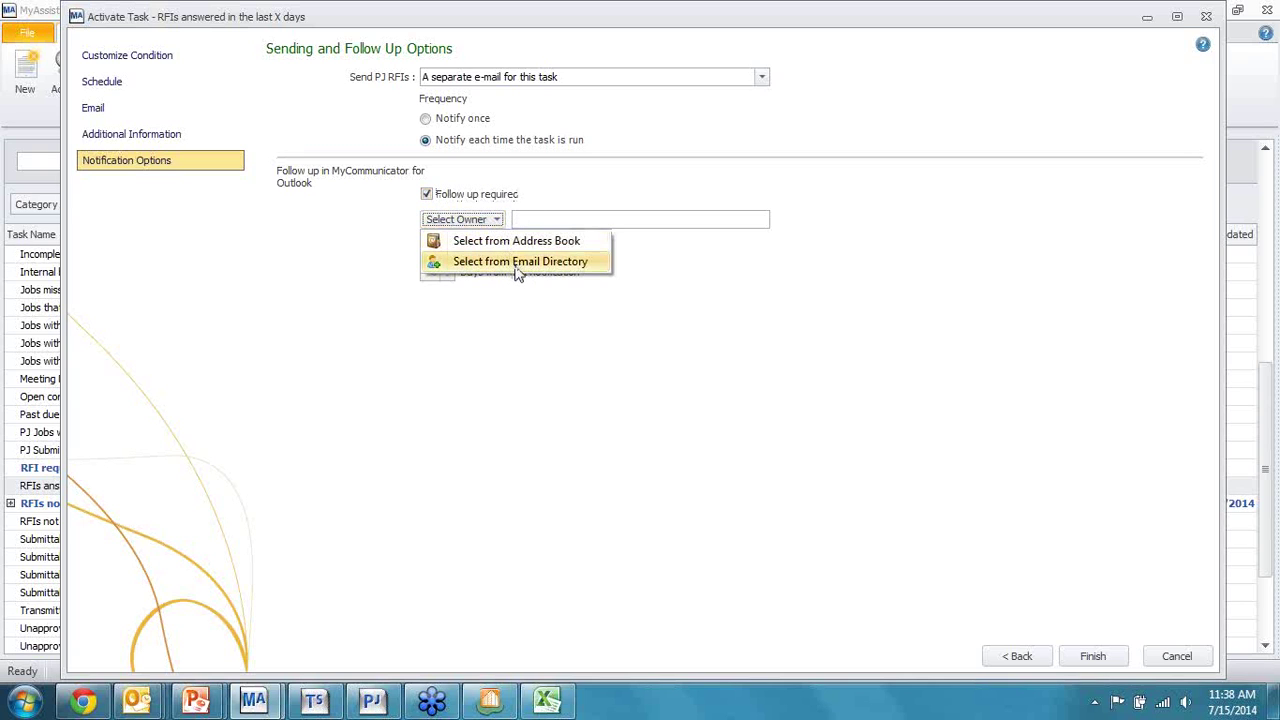
click(518, 263)
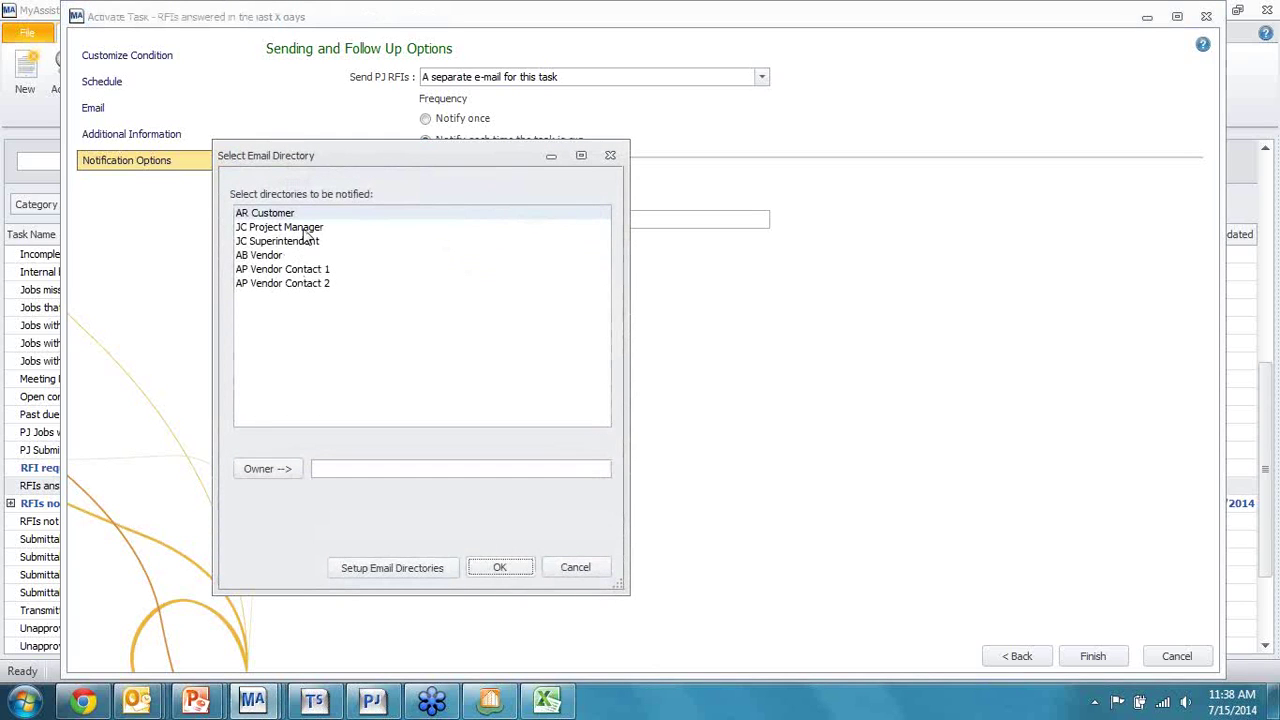
double_click(303, 228)
click(499, 567)
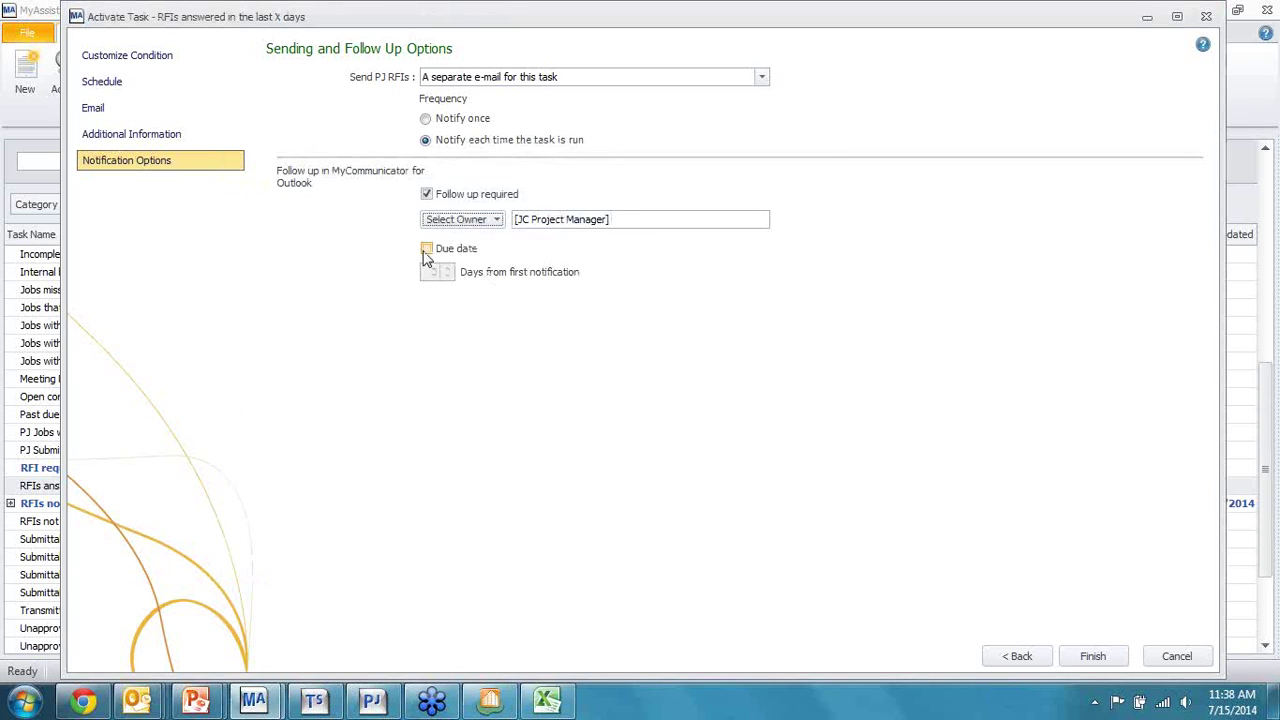
Finish activating the 'RFIs answered in the last X days' task without a due date and run it immediately
click(1093, 654)
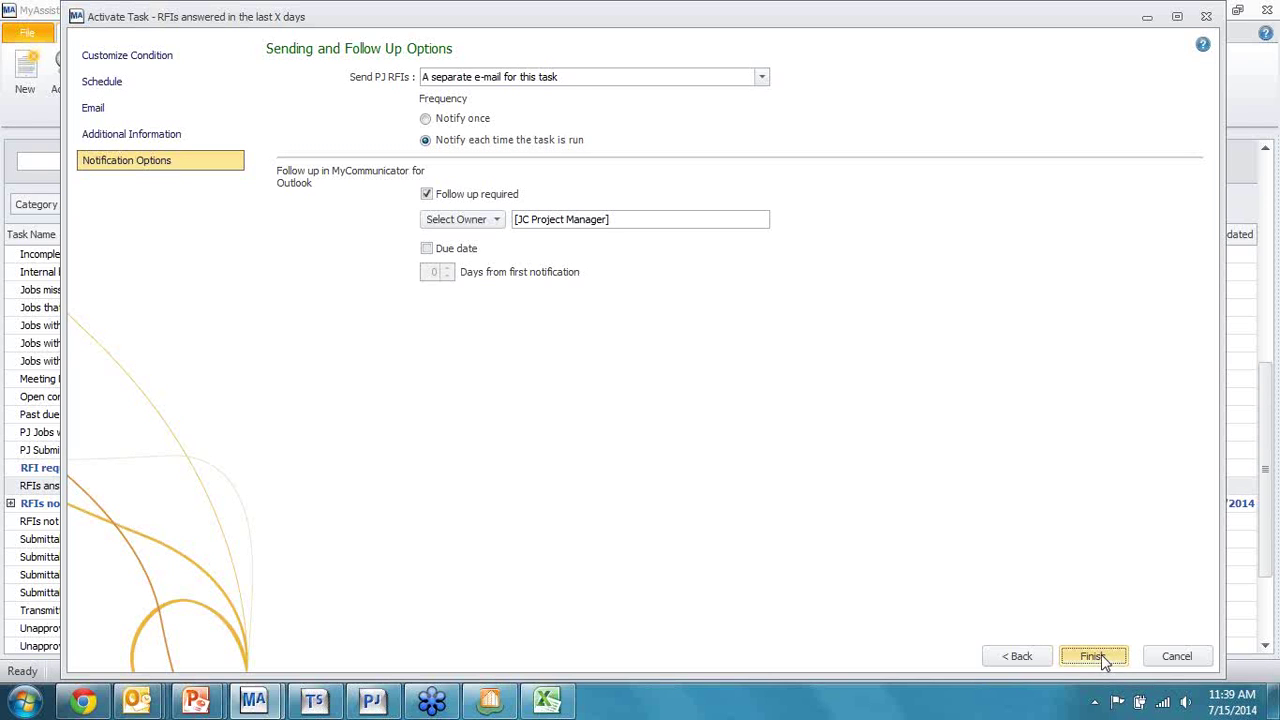
click(1095, 656)
click(727, 415)
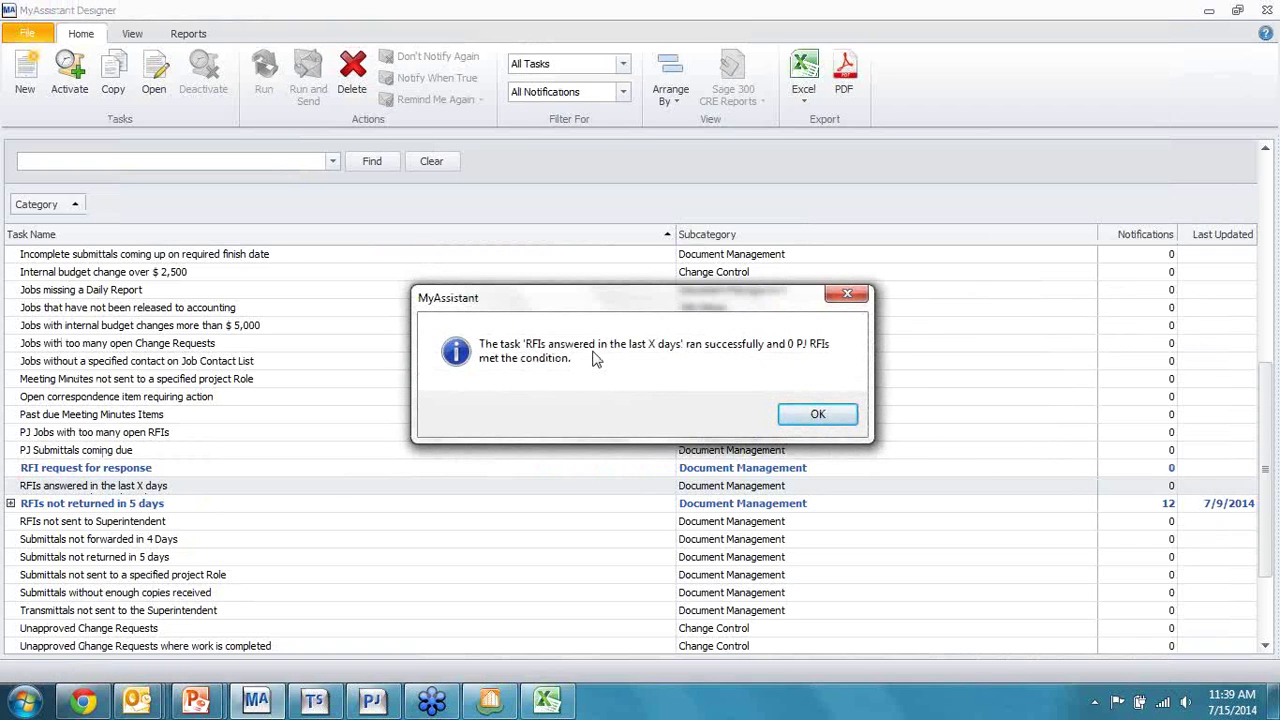
click(818, 414)
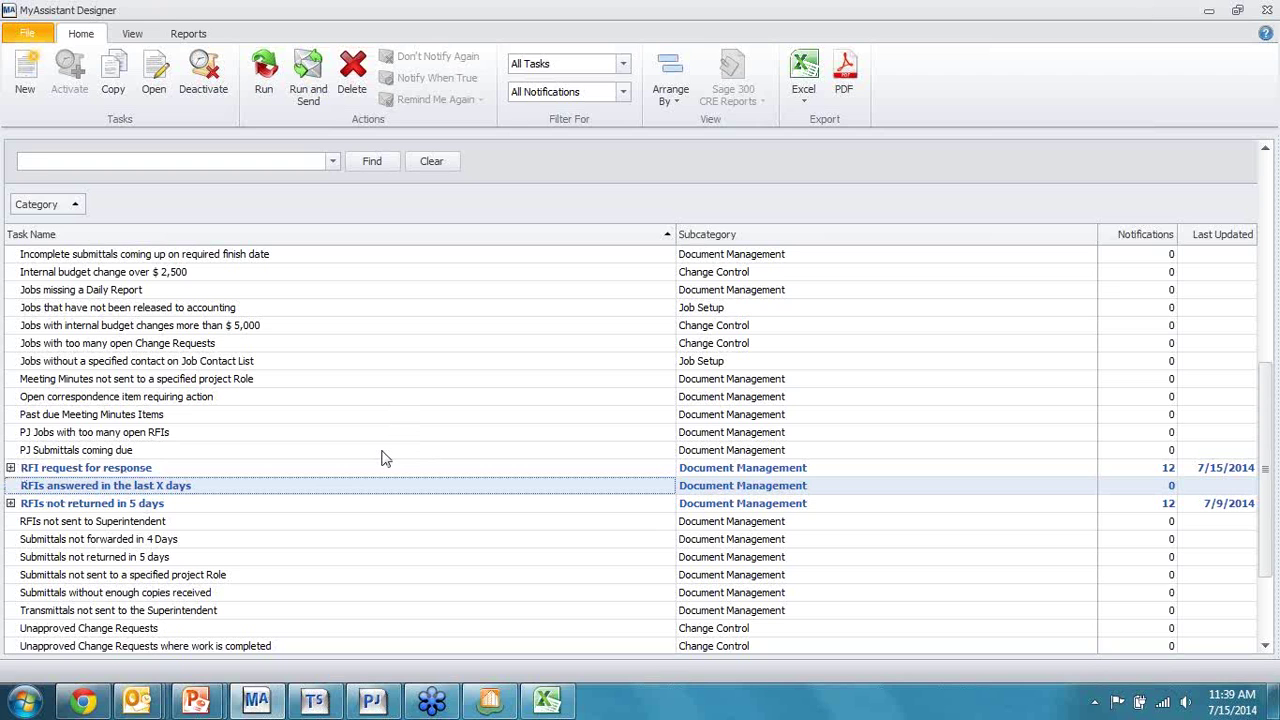
Switch to Outlook and open the '1 - Project Manager Daily Summary' message in the MA Construction folder
scroll(381, 458, up, 1)
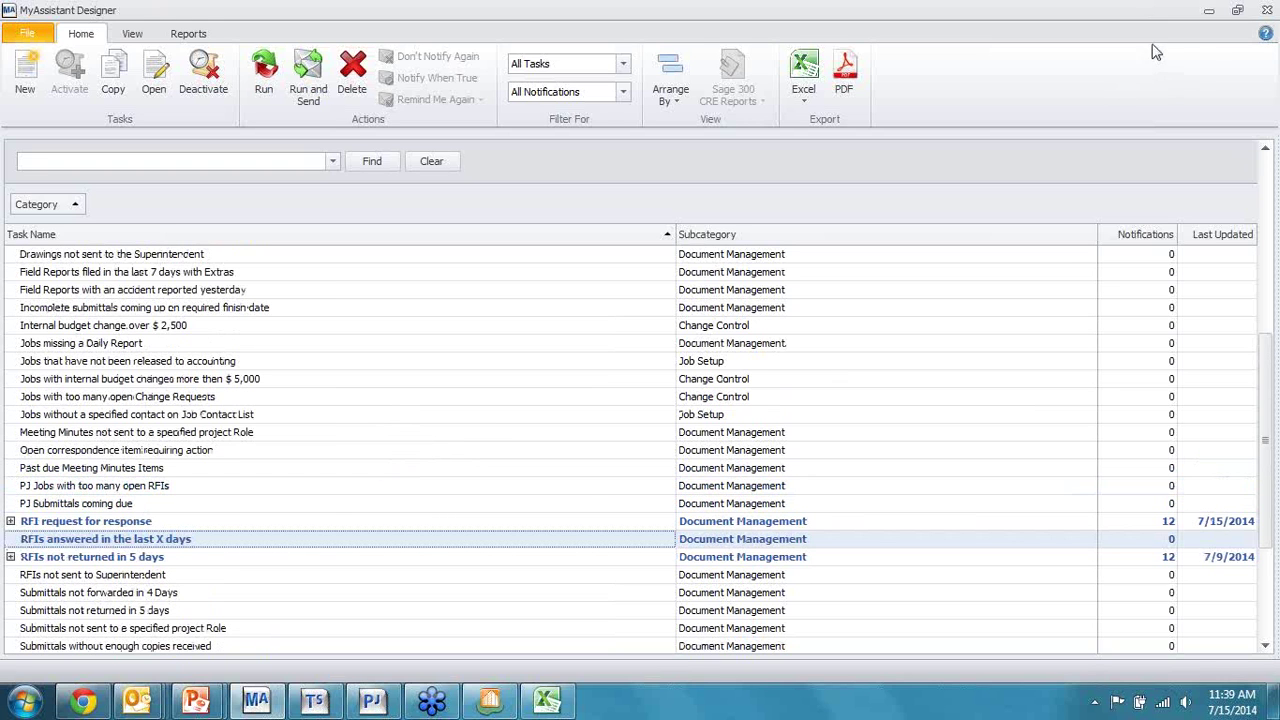
click(1208, 17)
mouse_move(137, 700)
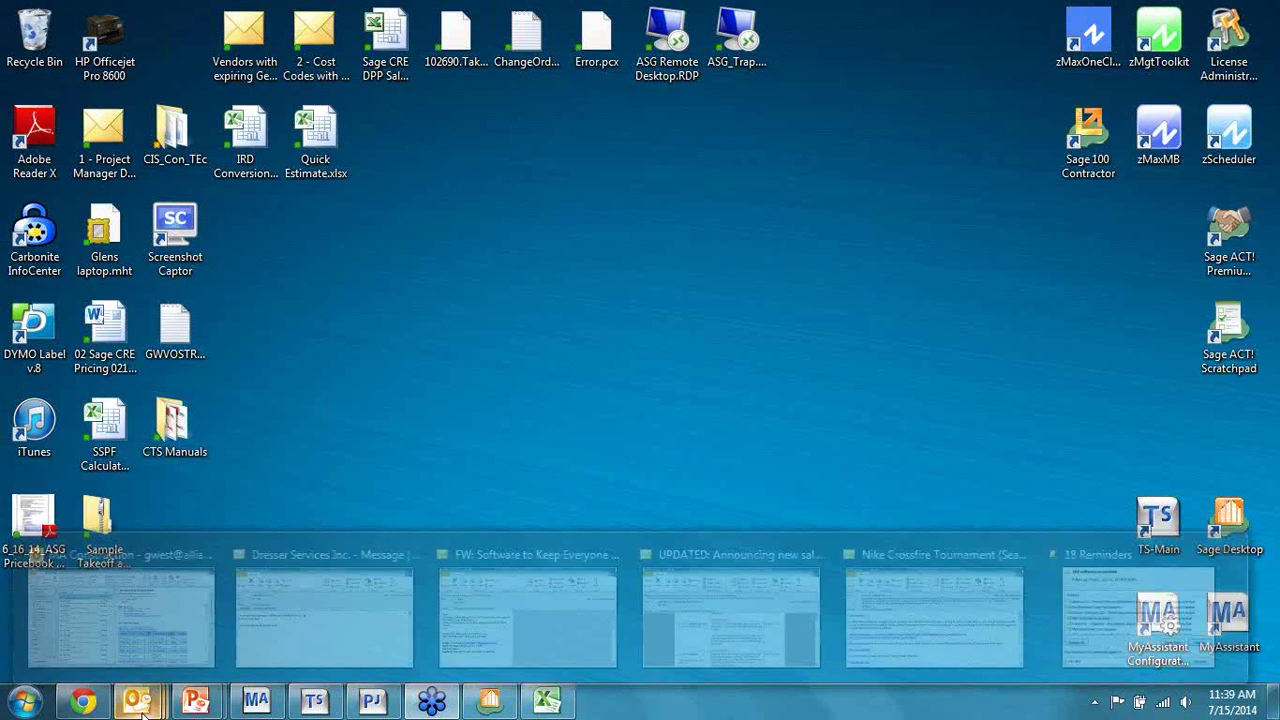
click(118, 610)
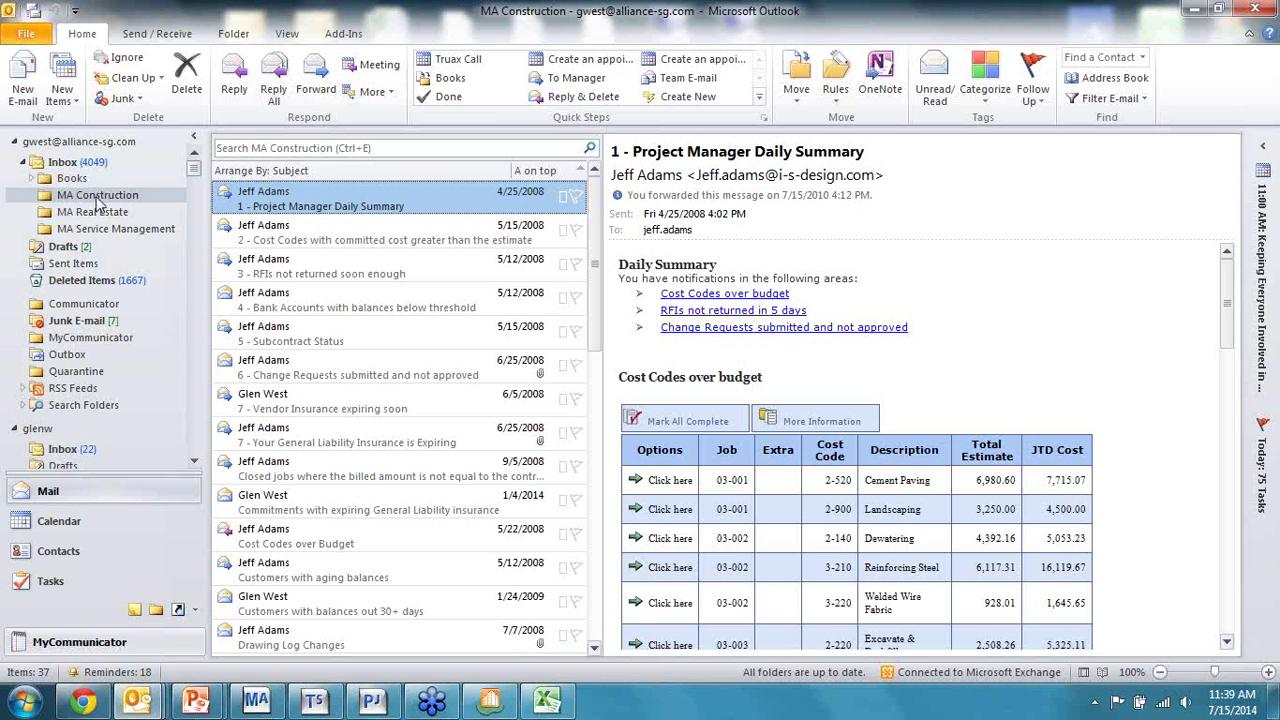
double_click(321, 200)
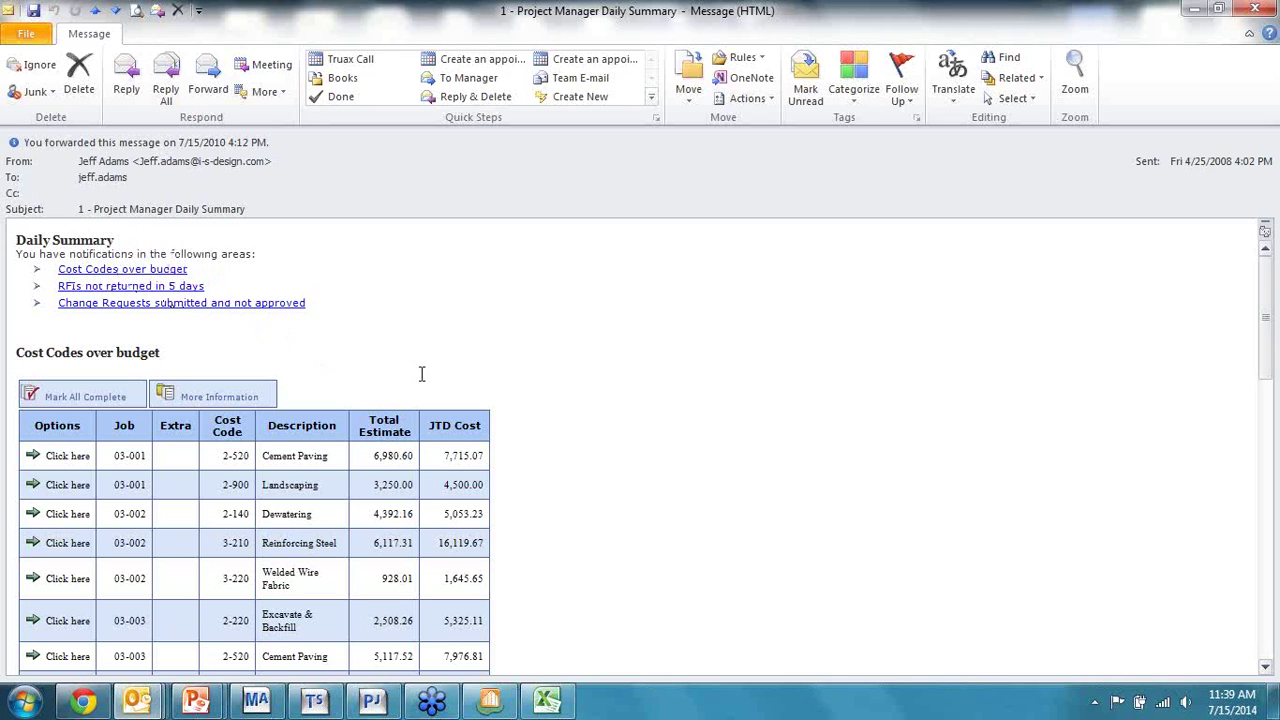
Review the daily summary's sections on over-budget cost codes, unreturned RFIs and unapproved change requests, and close the message
scroll(545, 373, down, 3)
scroll(550, 372, up, 3)
scroll(345, 445, down, 3)
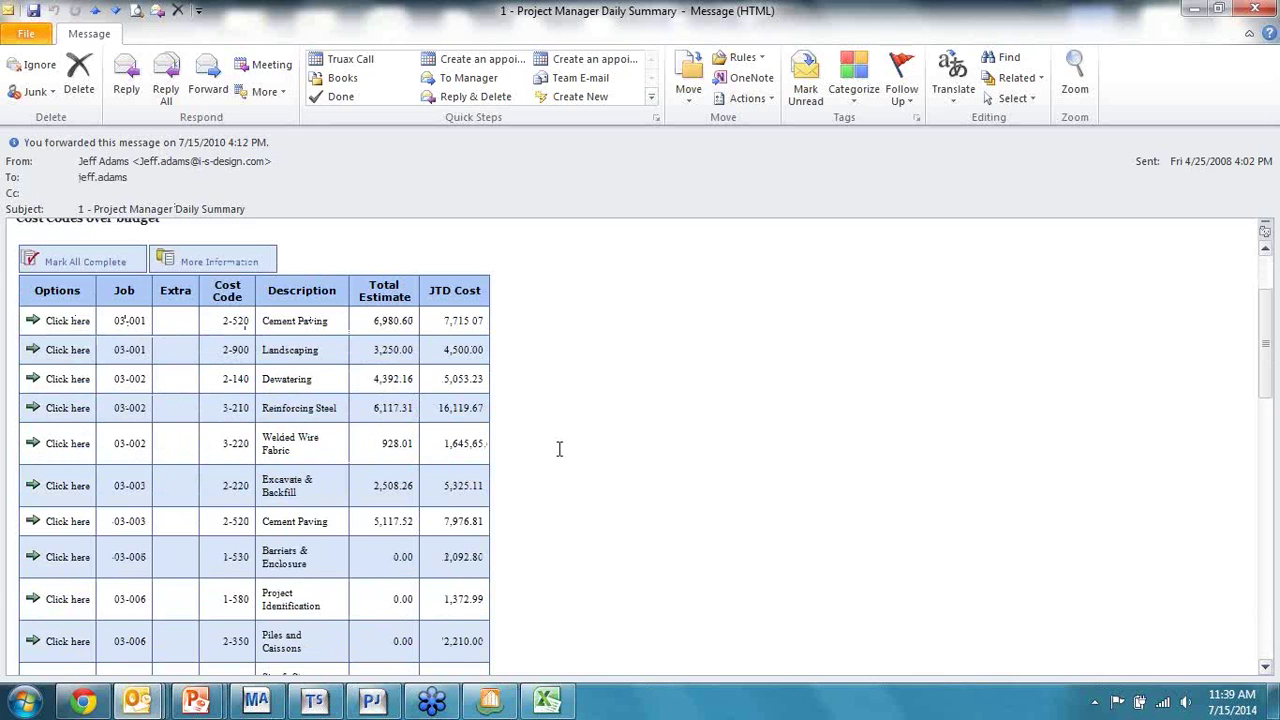
scroll(560, 450, down, 9)
scroll(560, 453, down, 3)
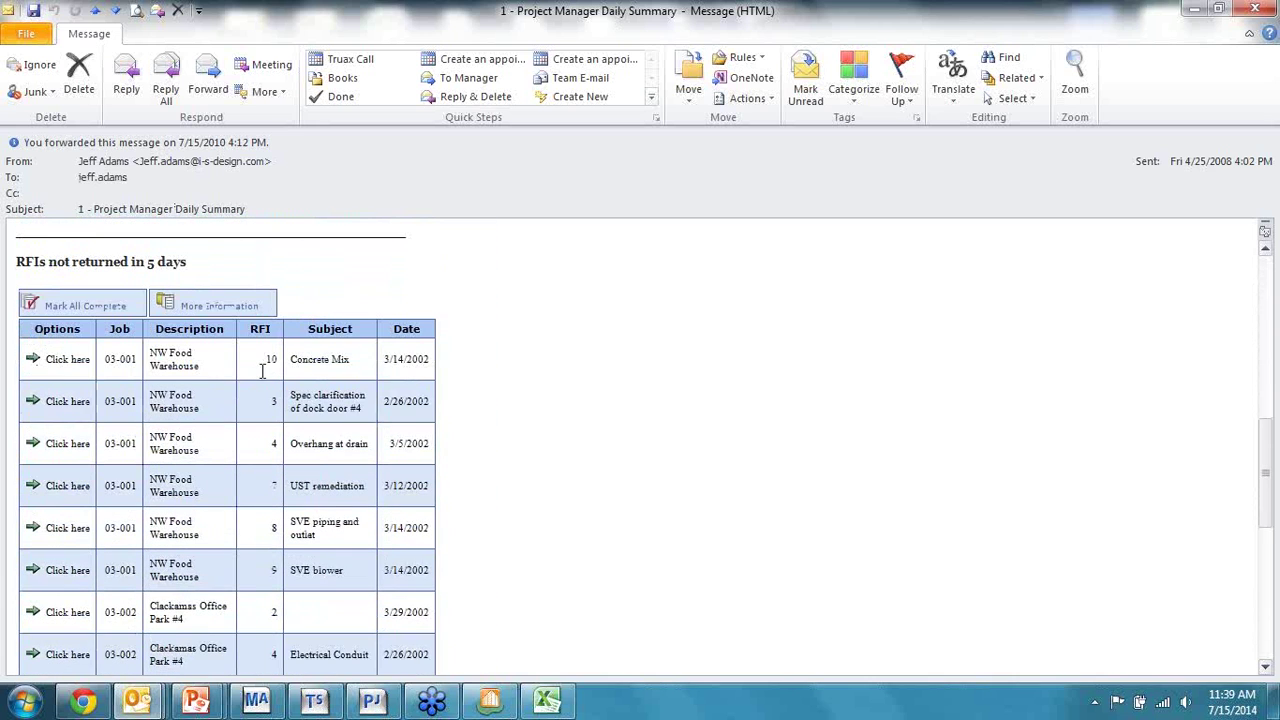
scroll(416, 383, down, 1)
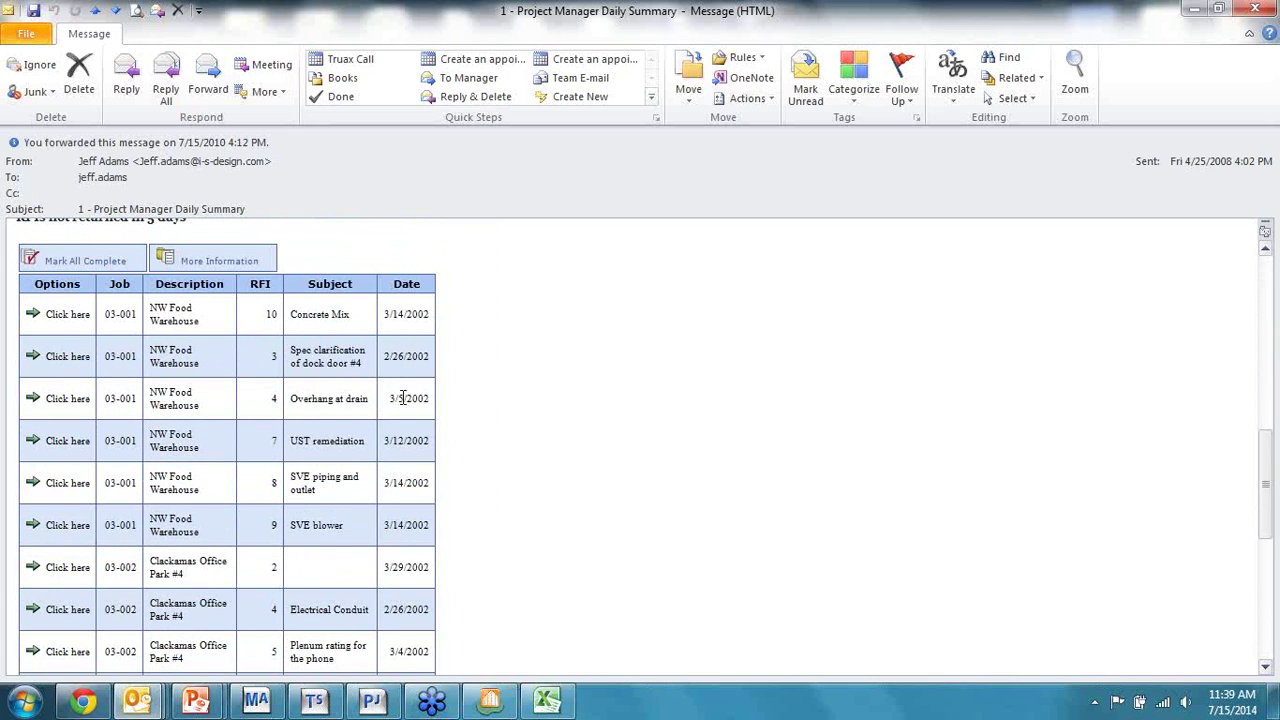
scroll(403, 398, down, 5)
scroll(403, 398, down, 5)
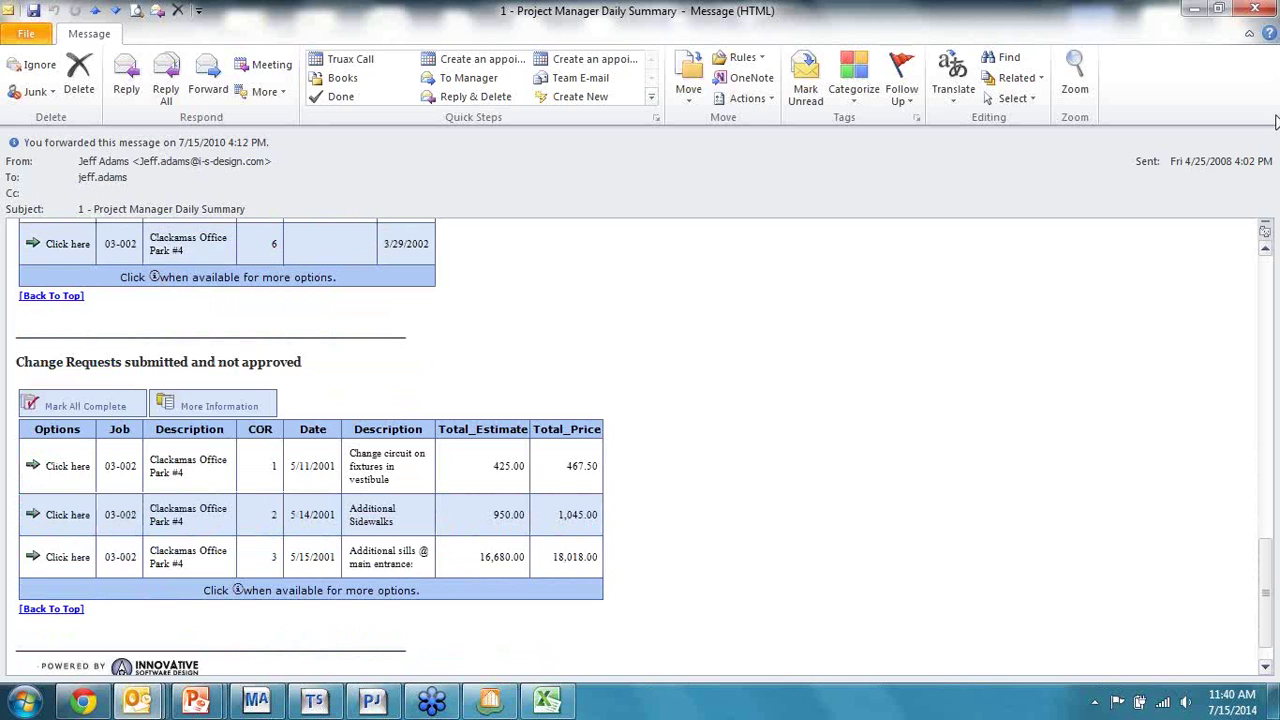
click(1255, 9)
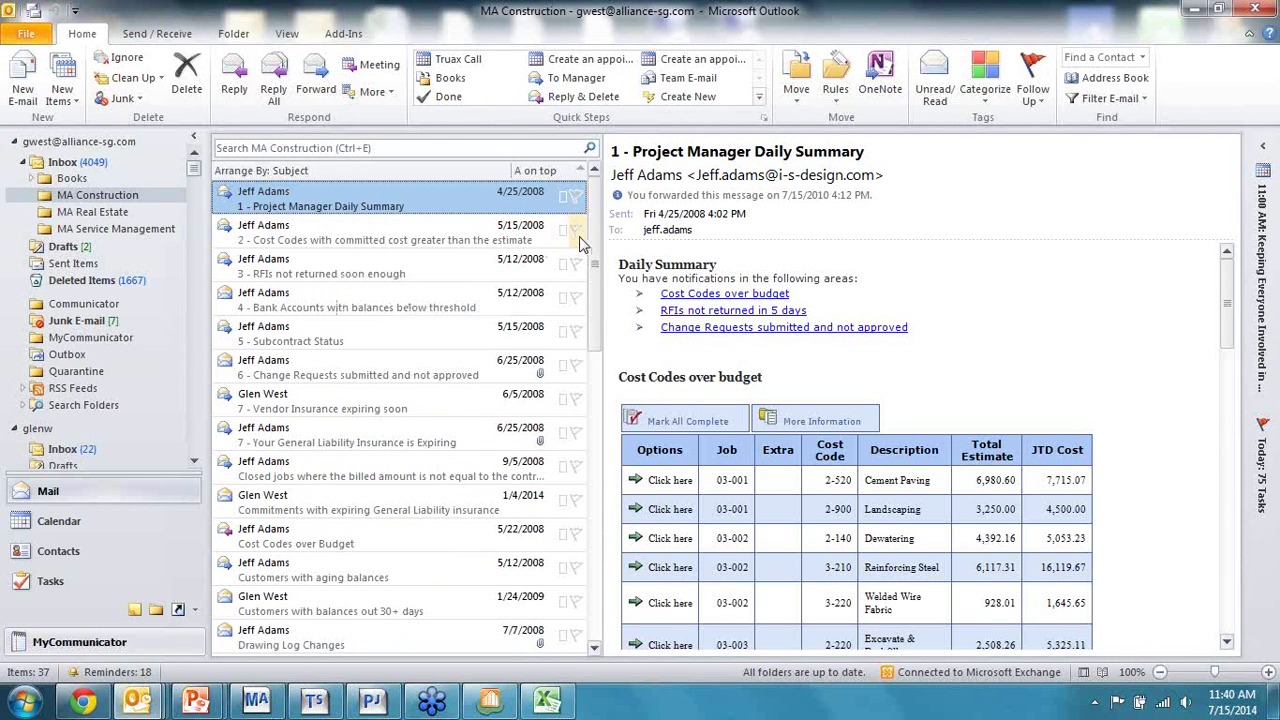
View the message about cost codes with committed cost greater than the estimate, and close it
click(399, 242)
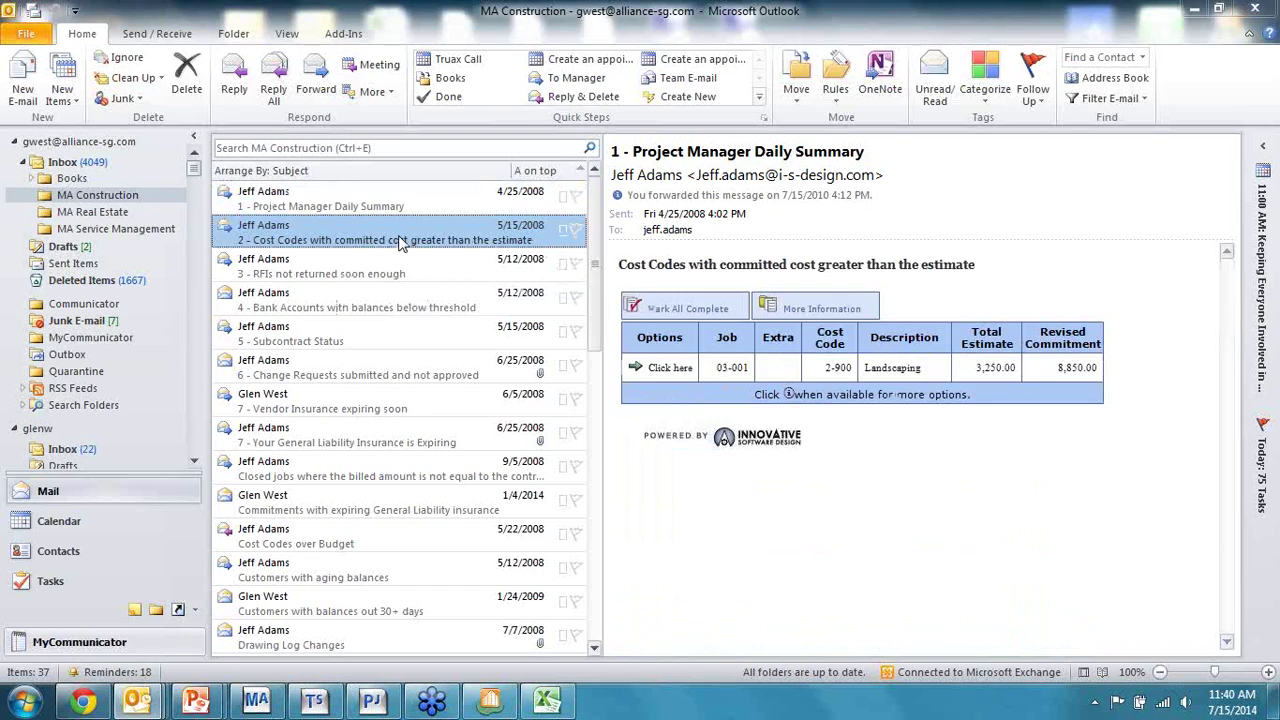
double_click(399, 242)
click(1258, 12)
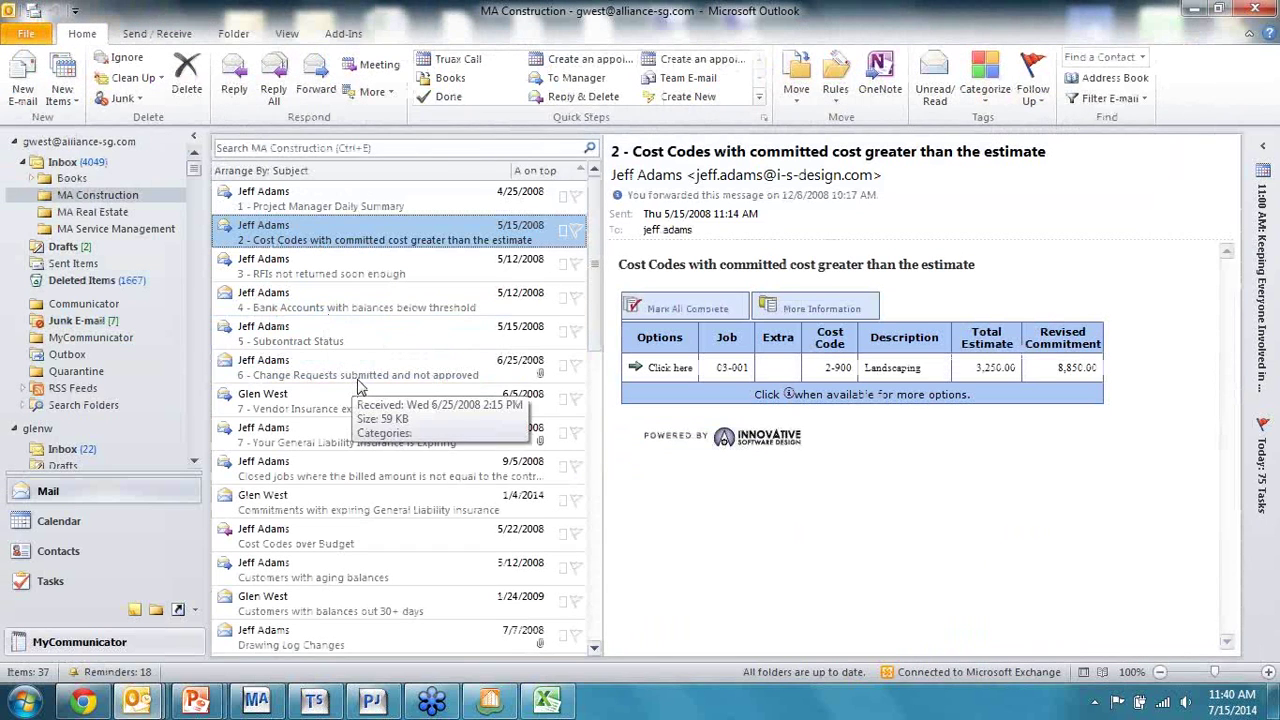
View the message about bank accounts with balances below threshold, and close it
double_click(405, 316)
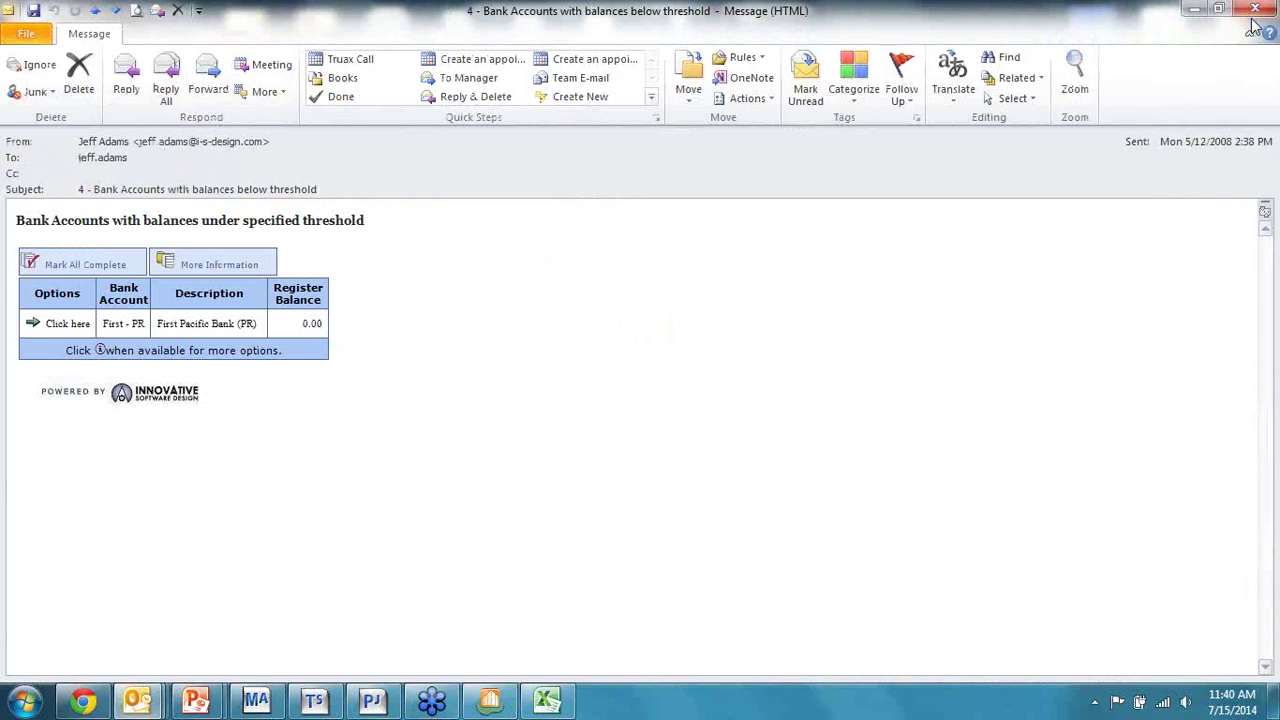
click(1219, 9)
key(Escape)
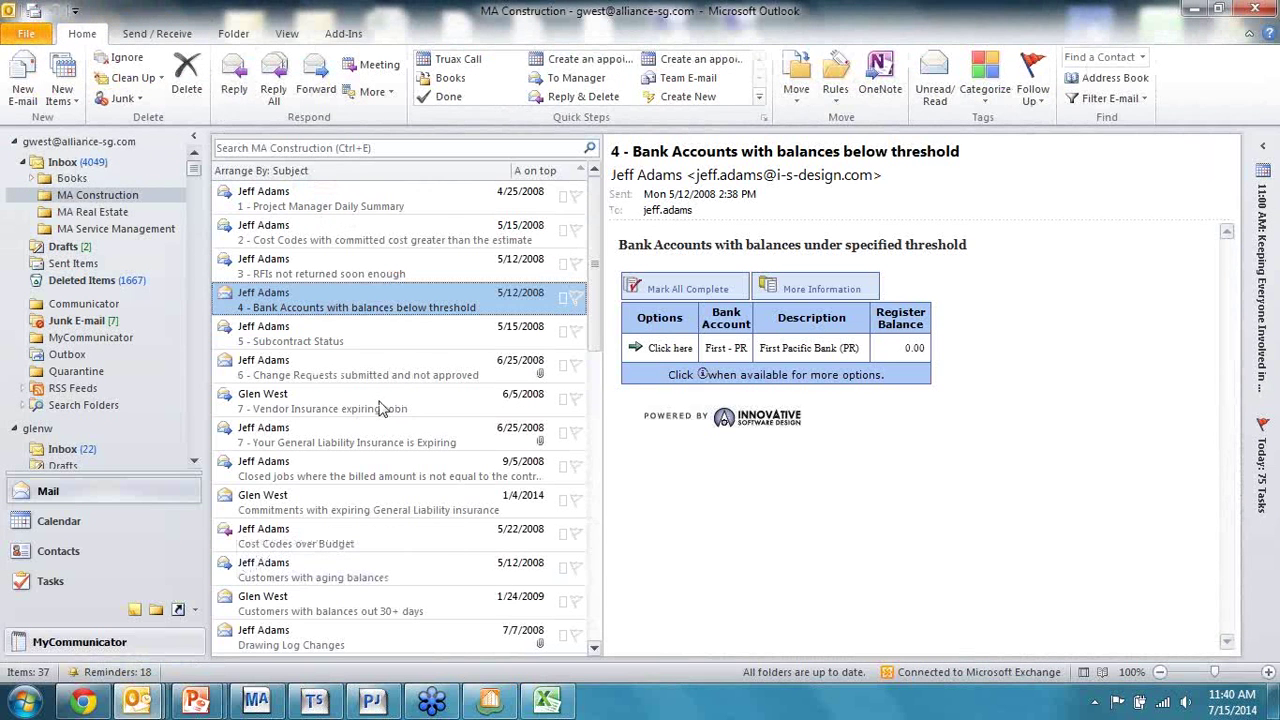
View the '7 - Vendor Insurance expiring soon' message with its vendor expiration dates, and close it
click(380, 443)
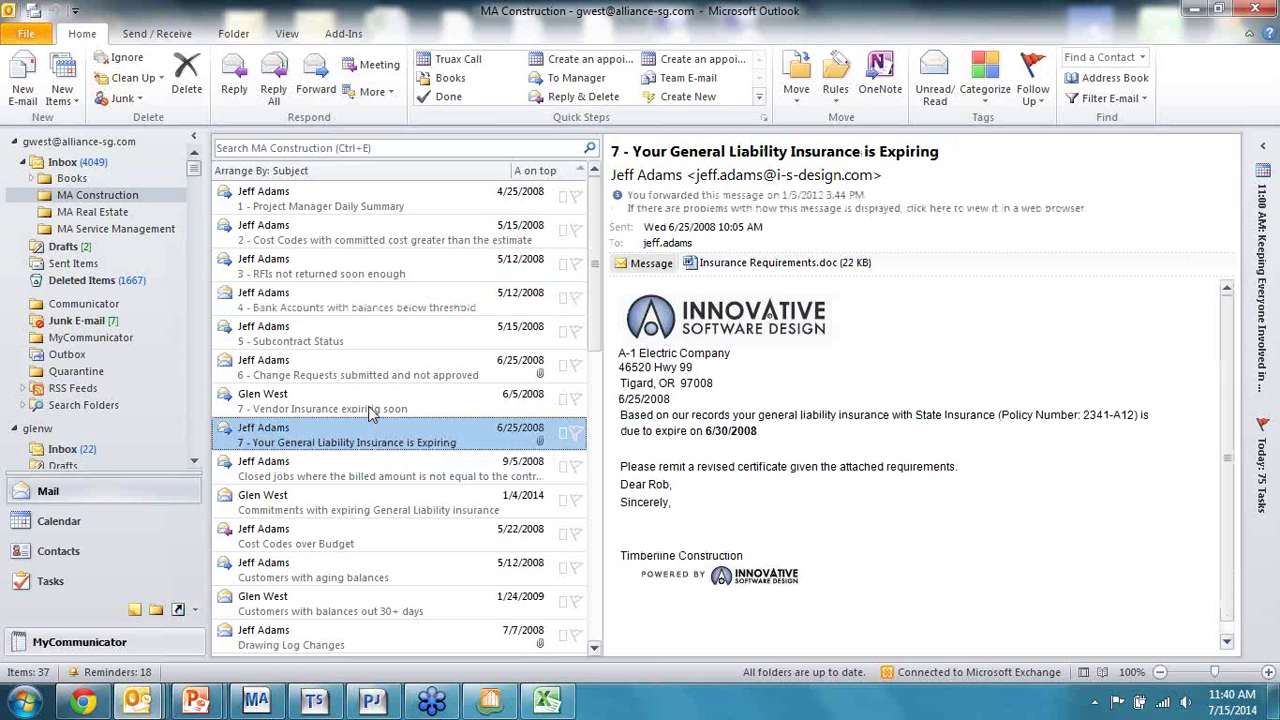
click(374, 404)
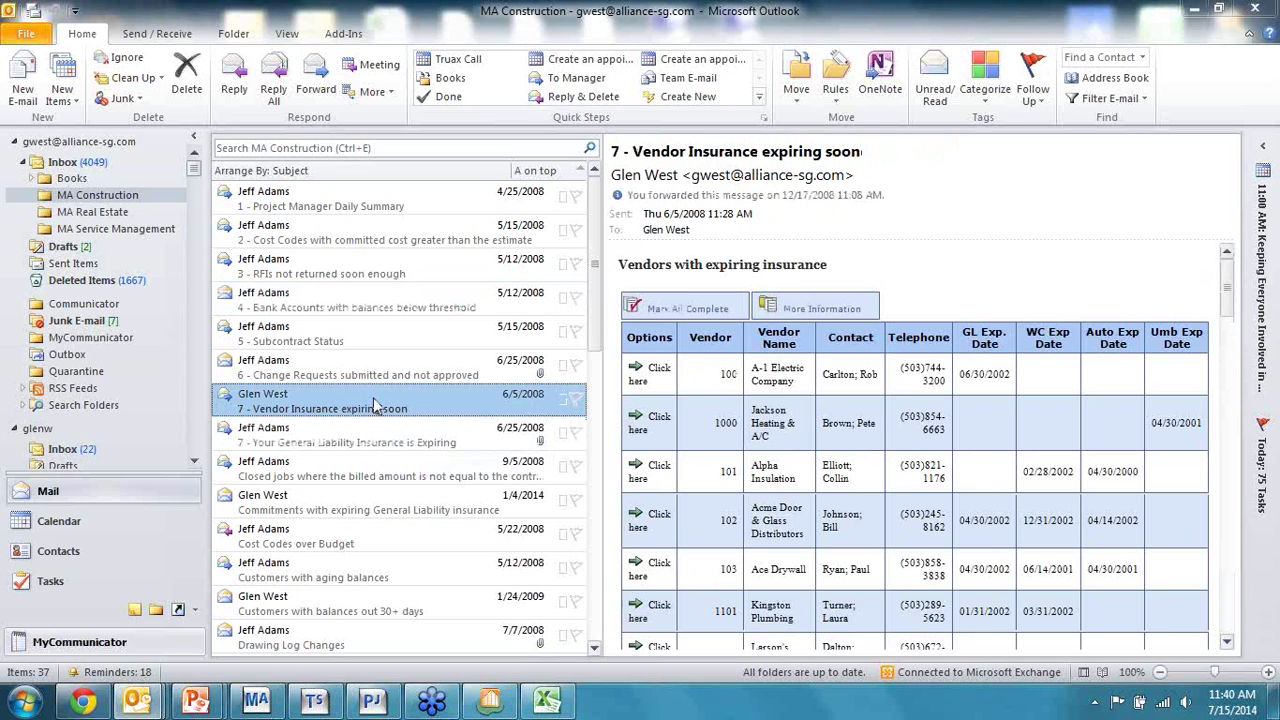
double_click(374, 404)
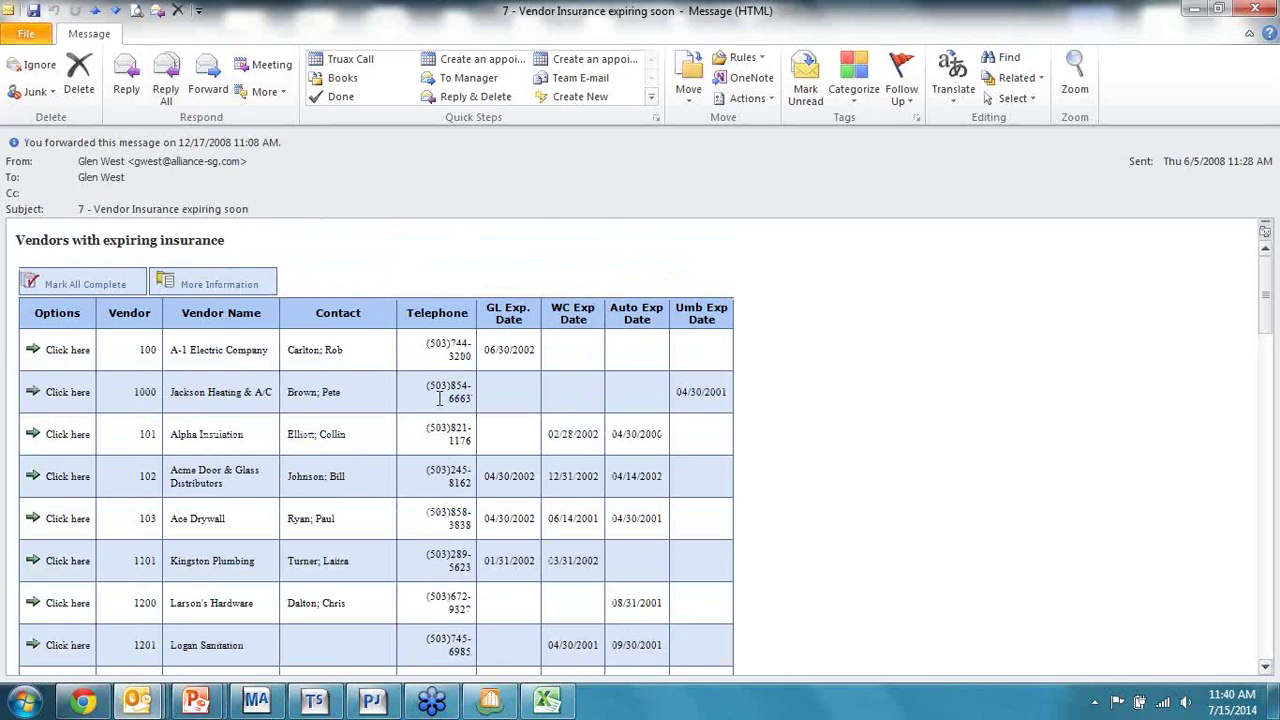
click(1257, 12)
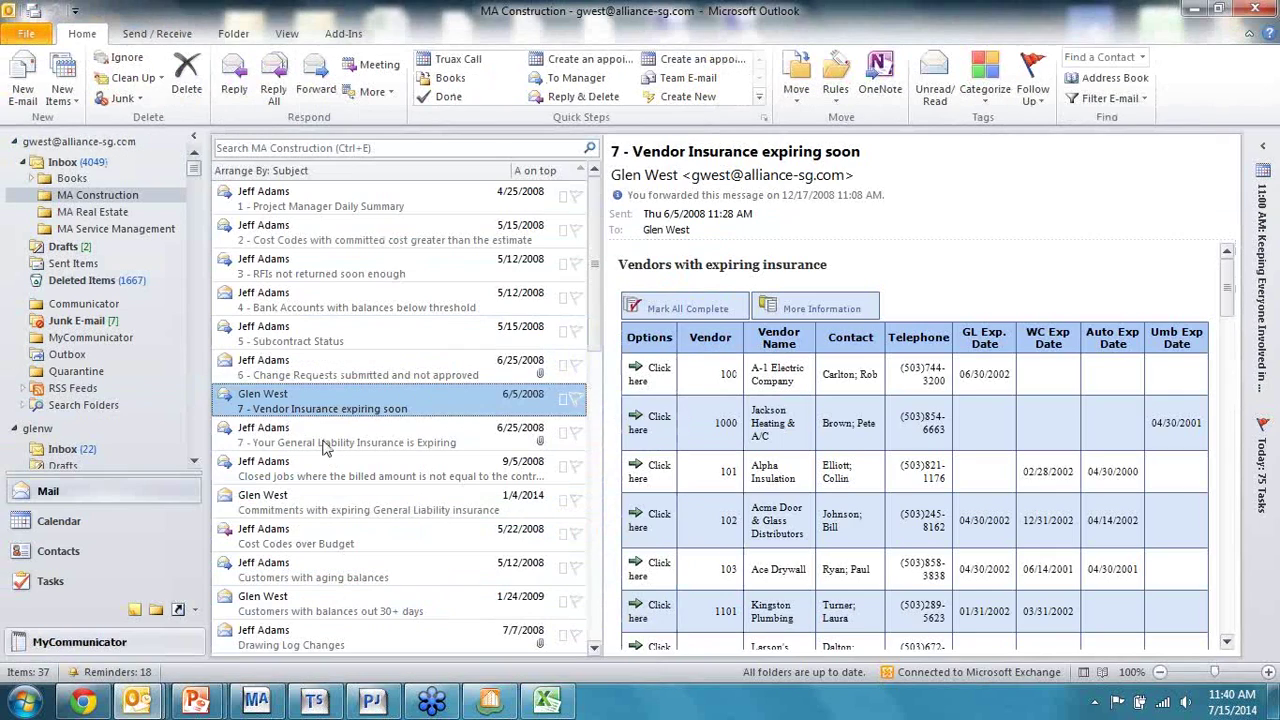
View the '7 - Your General Liability Insurance is Expiring' message and its Insurance Requirements.doc attachment, and close the message
click(322, 443)
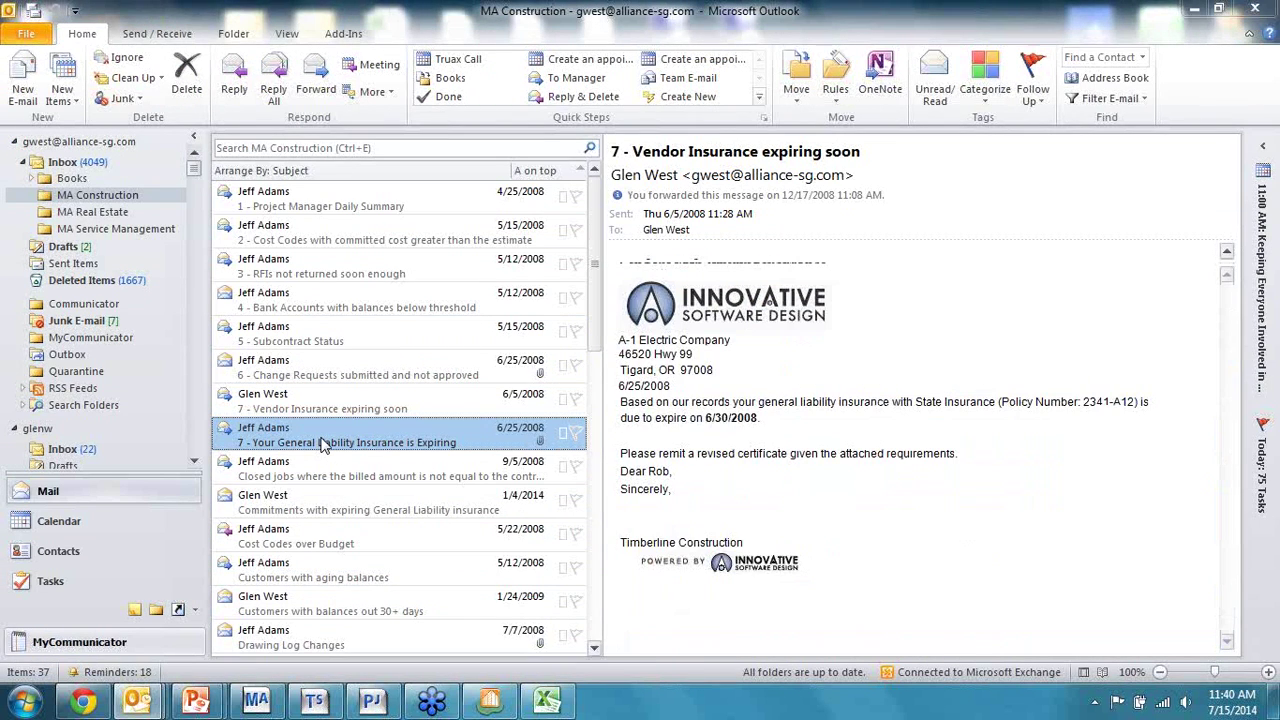
double_click(322, 443)
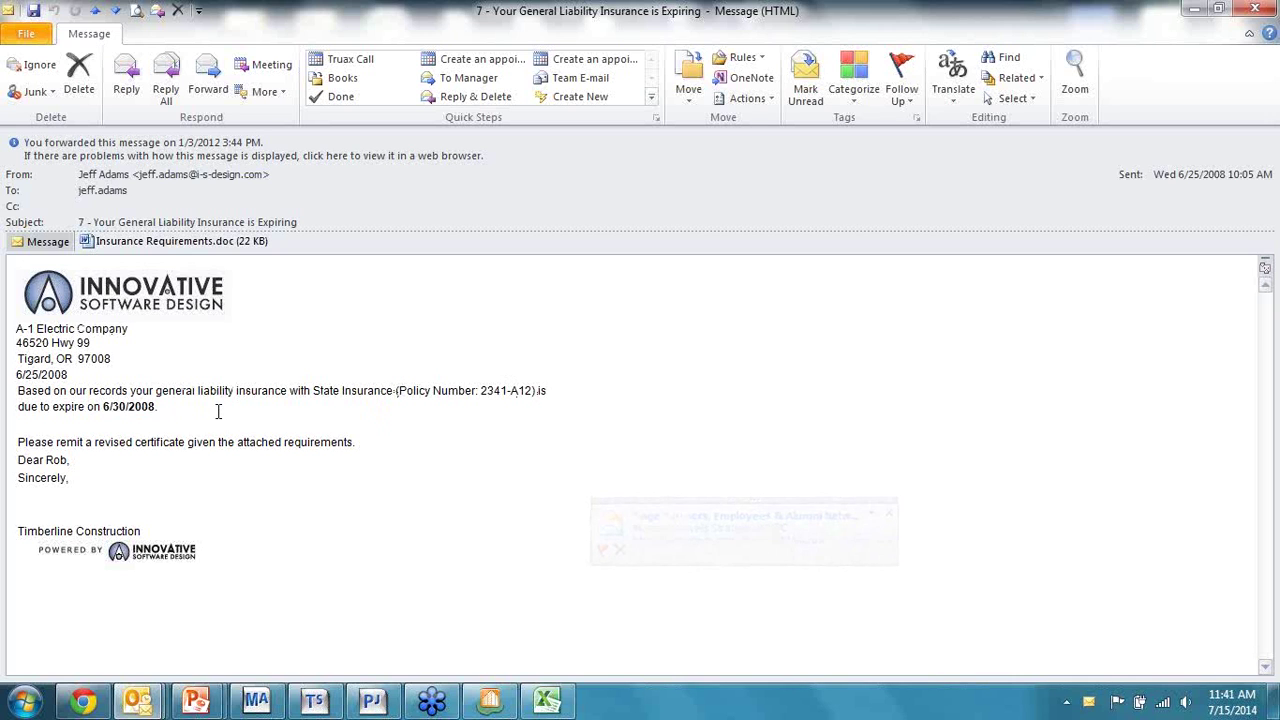
click(180, 241)
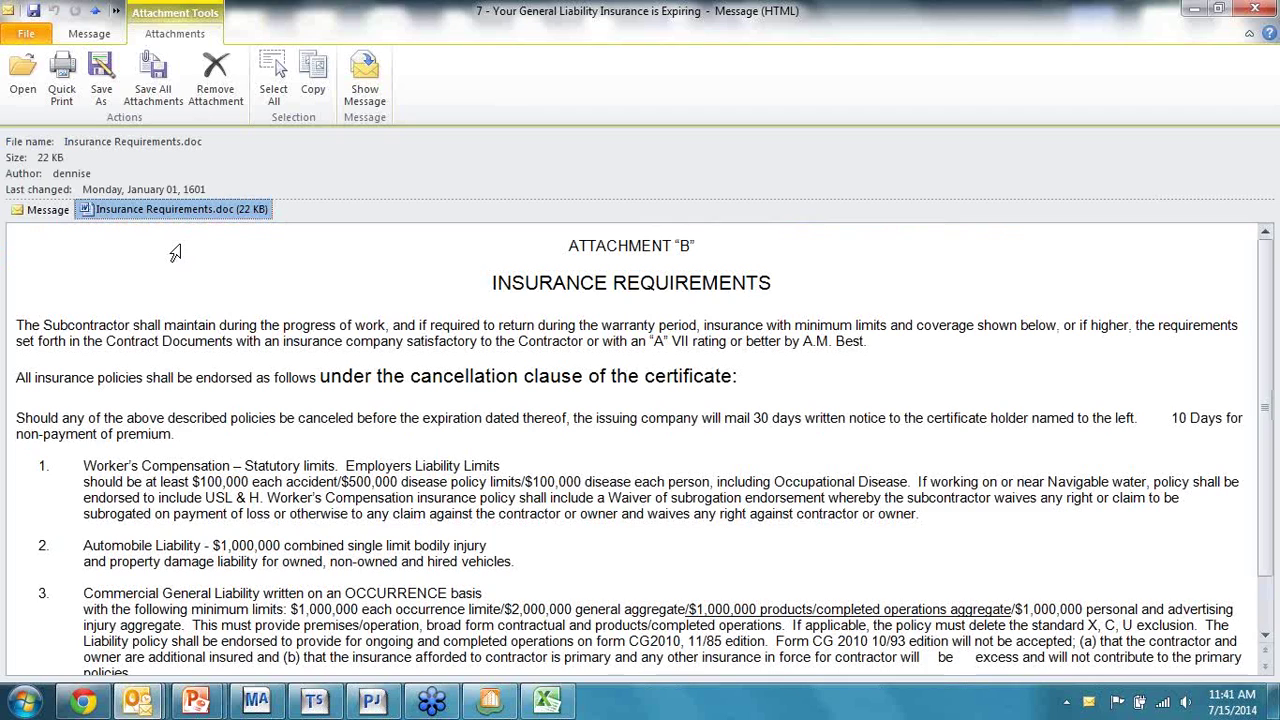
click(30, 211)
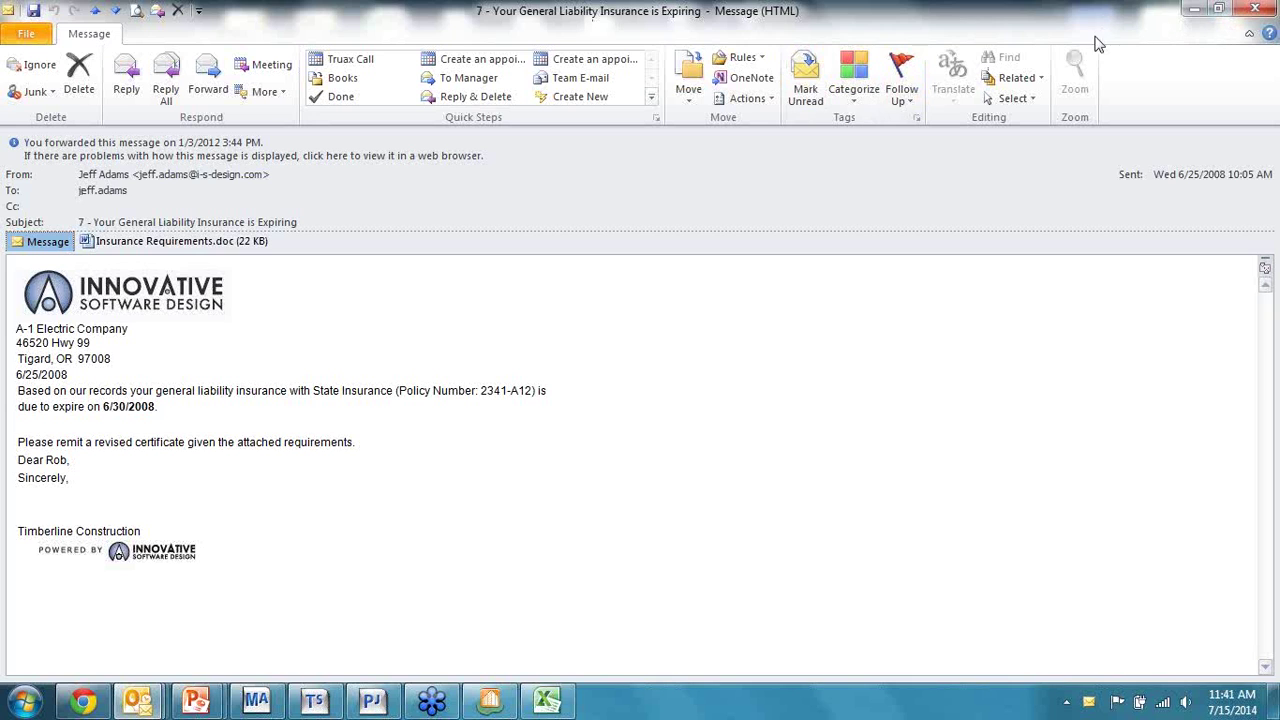
click(1258, 17)
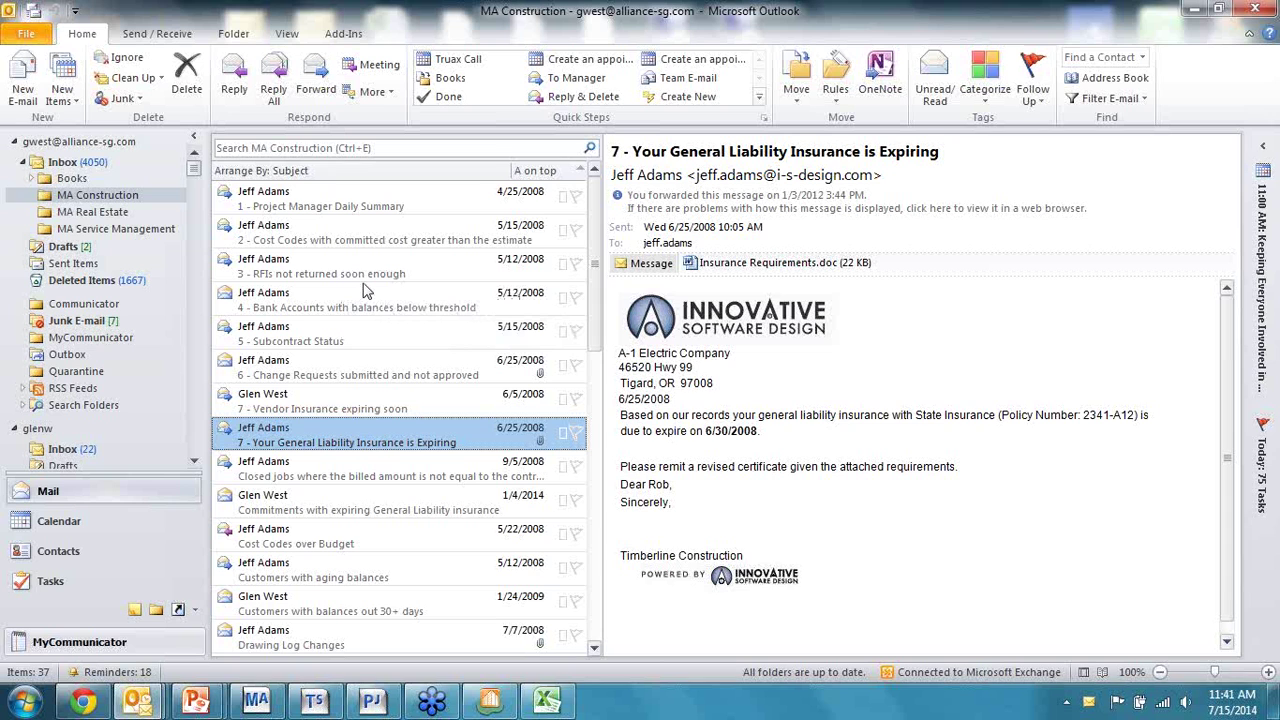
Return to MyAssistant Designer, collapse the Project Management category, and look at the Report Distribution tasks
click(388, 704)
click(256, 700)
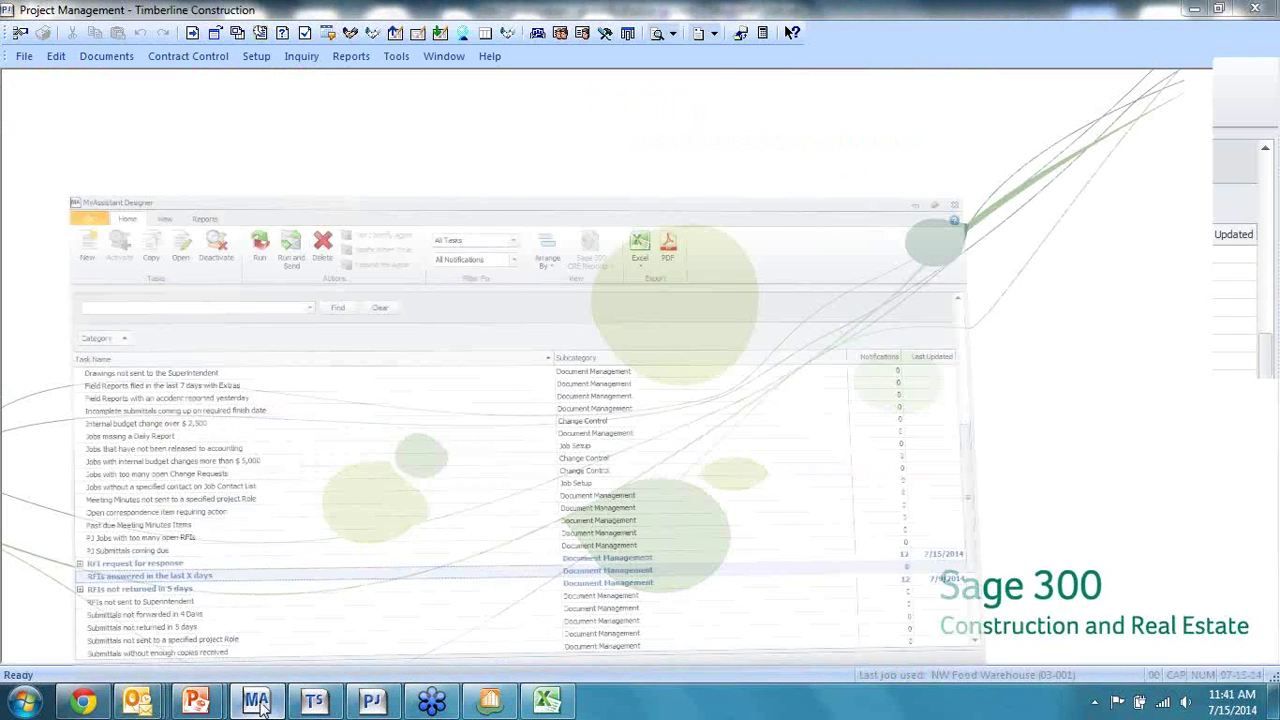
scroll(27, 290, up, 1)
scroll(27, 296, up, 5)
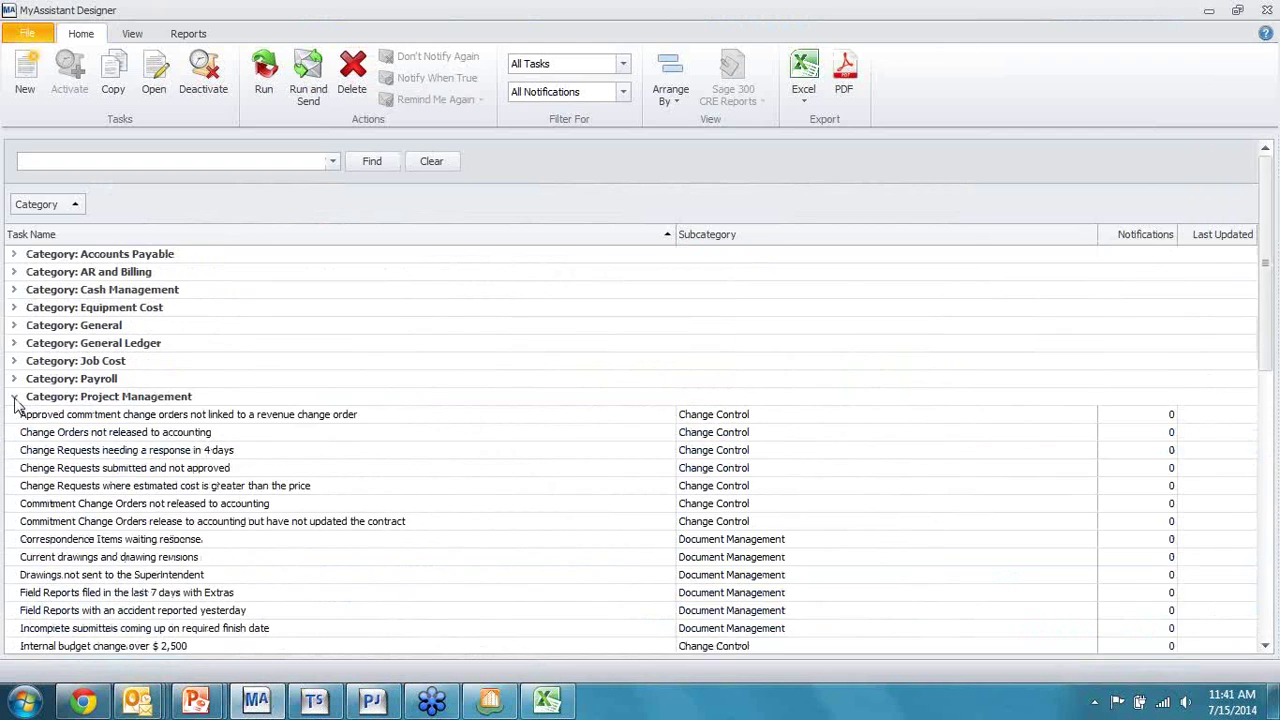
click(14, 397)
click(14, 432)
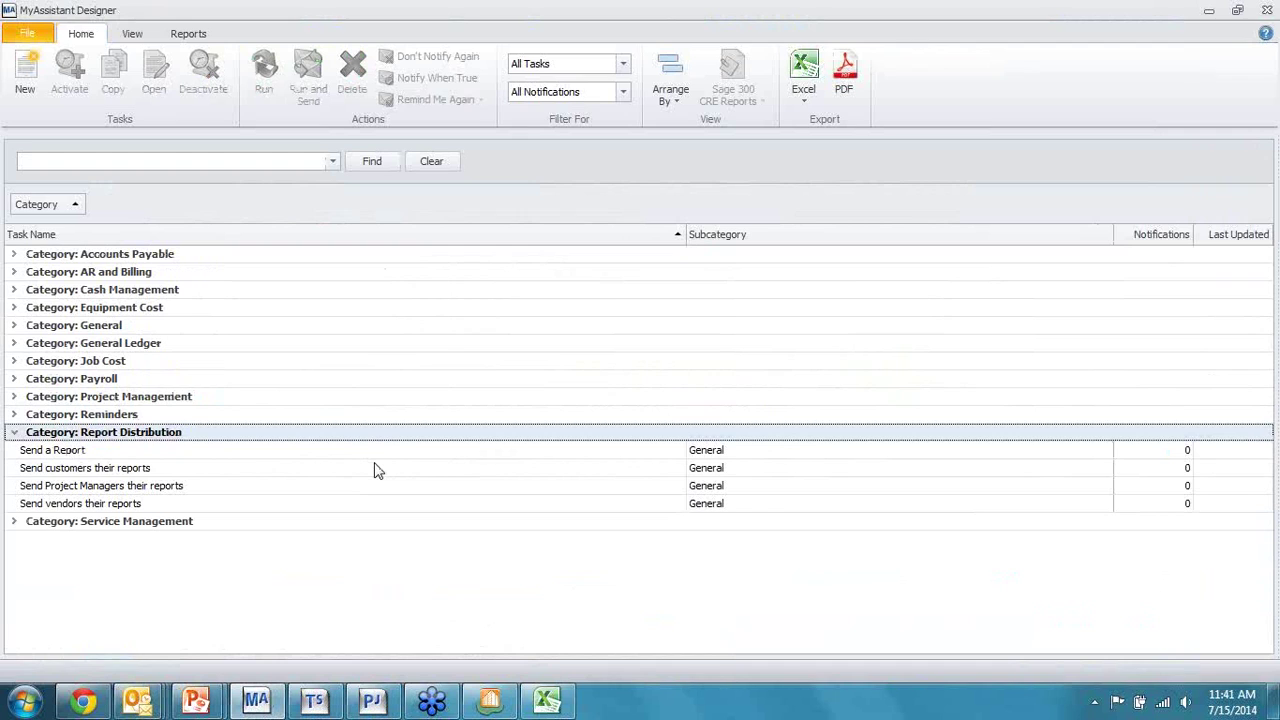
click(14, 432)
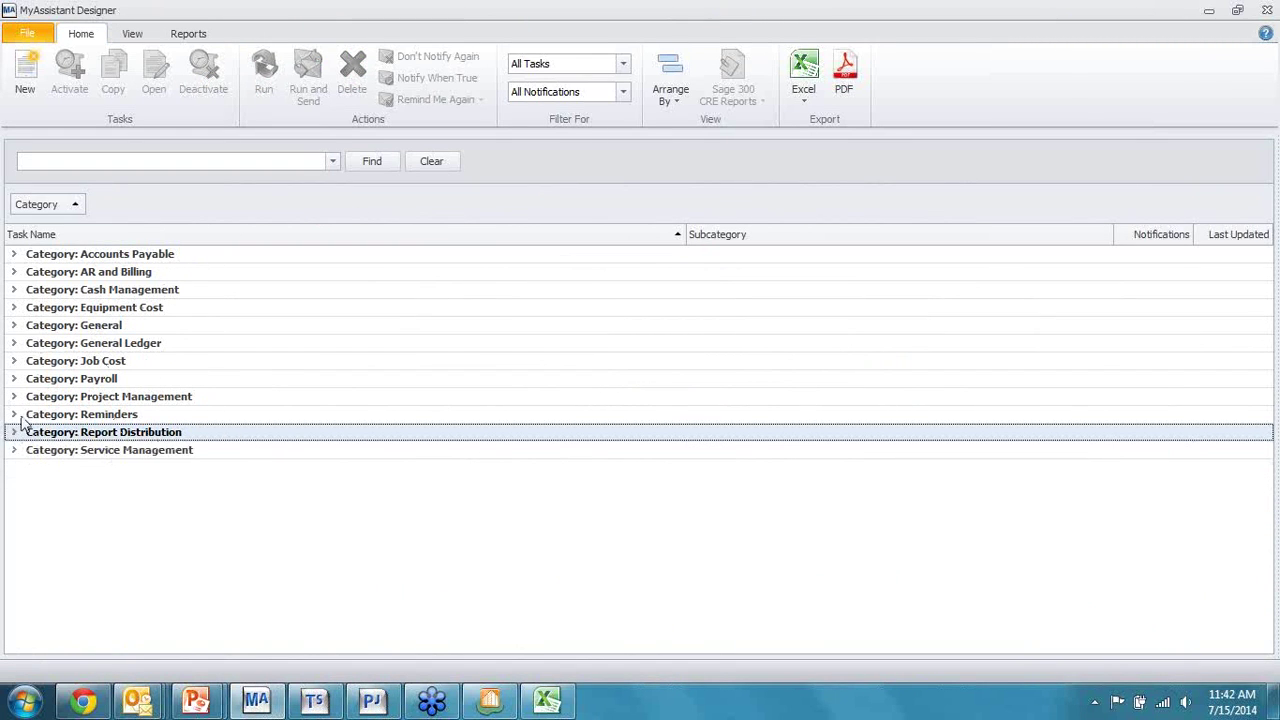
Show the individual RFI notifications of the 'RFI request for response' task in the Project Management category
click(13, 397)
scroll(177, 443, down, 9)
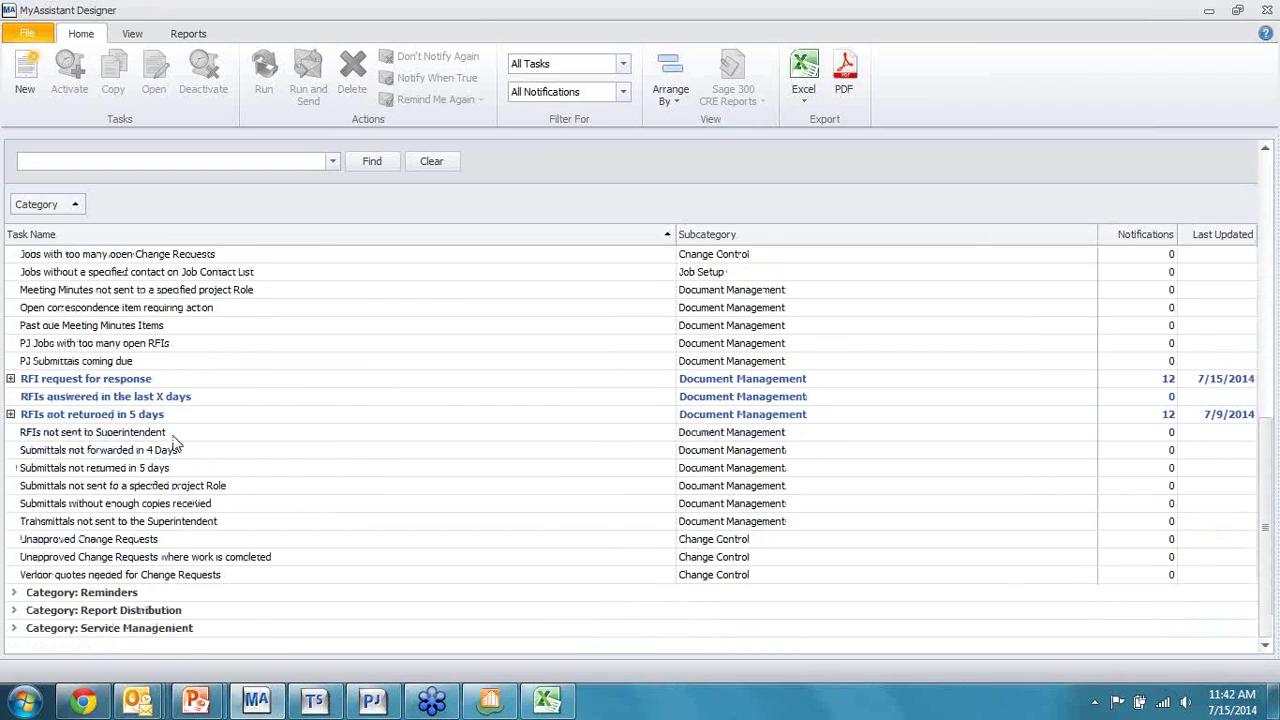
click(118, 381)
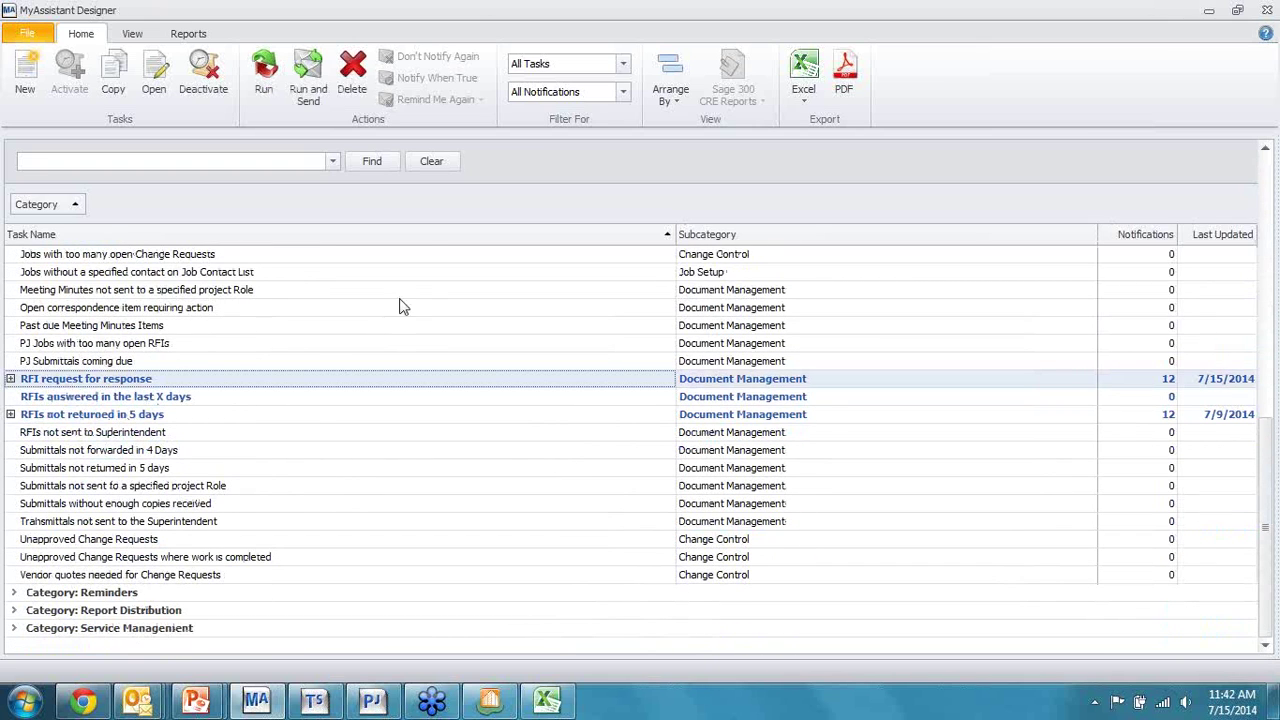
double_click(197, 388)
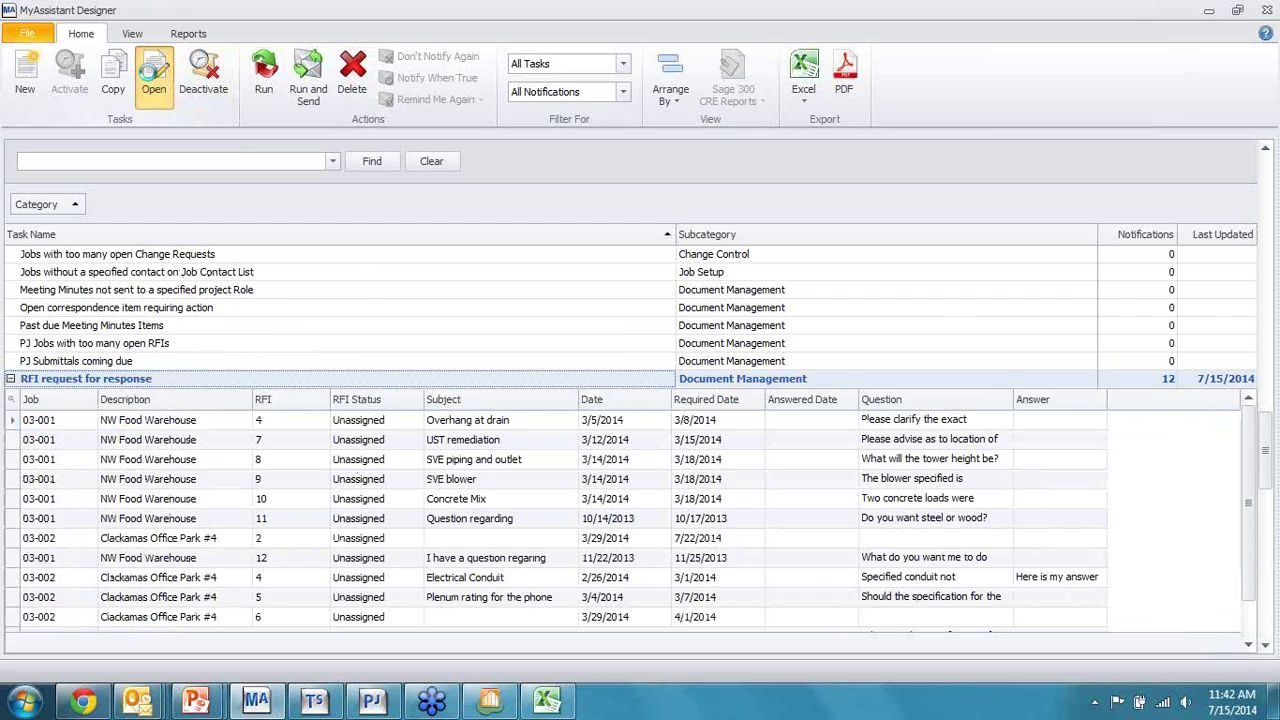
Open the 'RFI request for response' task and review its General Information, Condition and Schedule settings
click(152, 70)
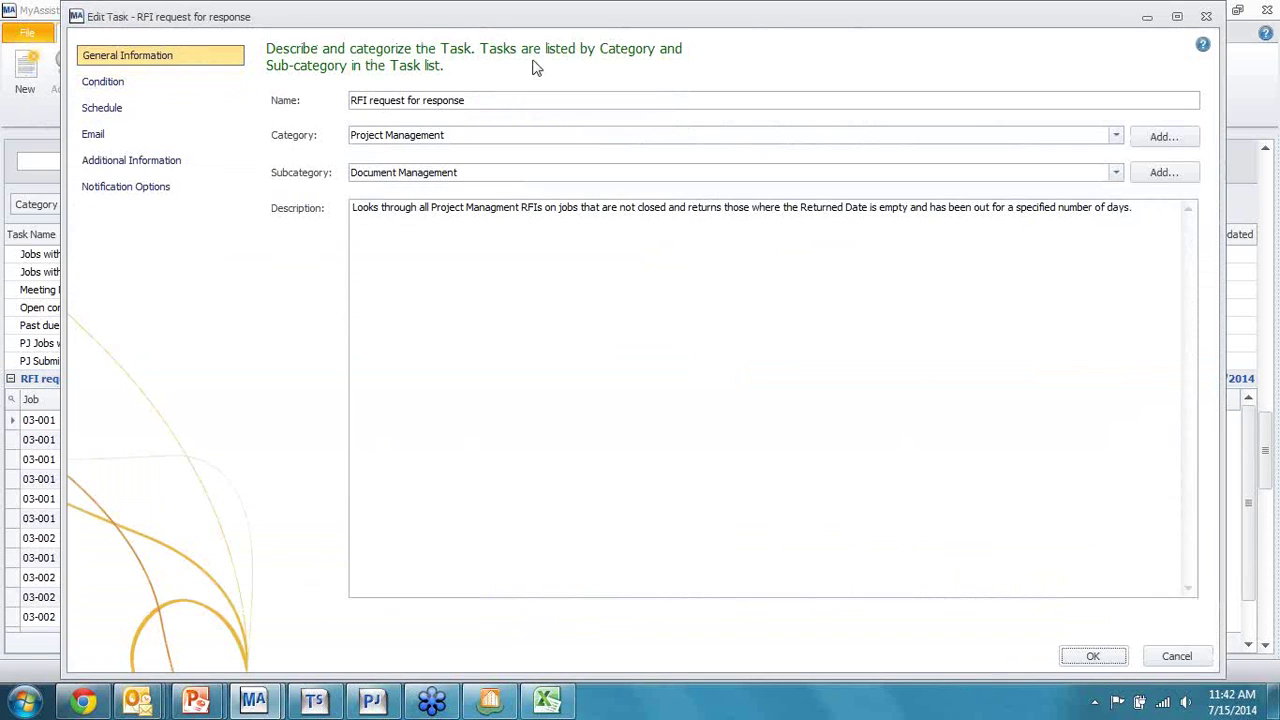
click(116, 91)
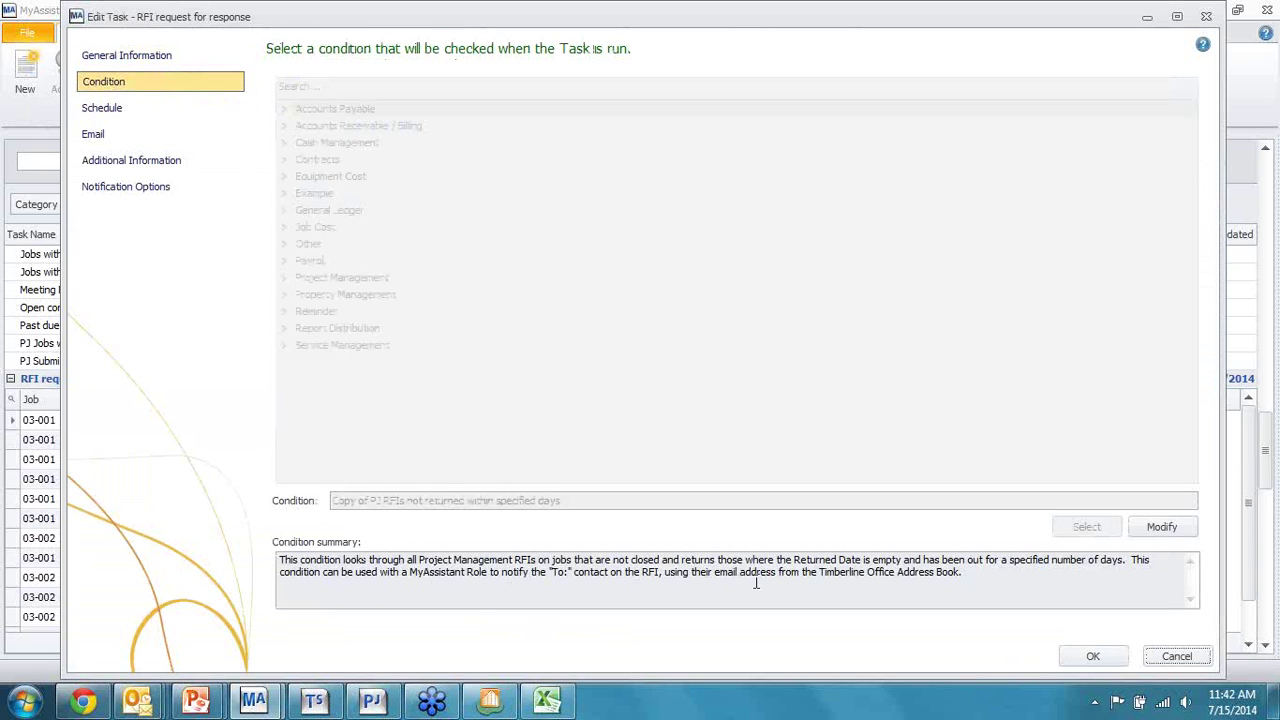
click(112, 109)
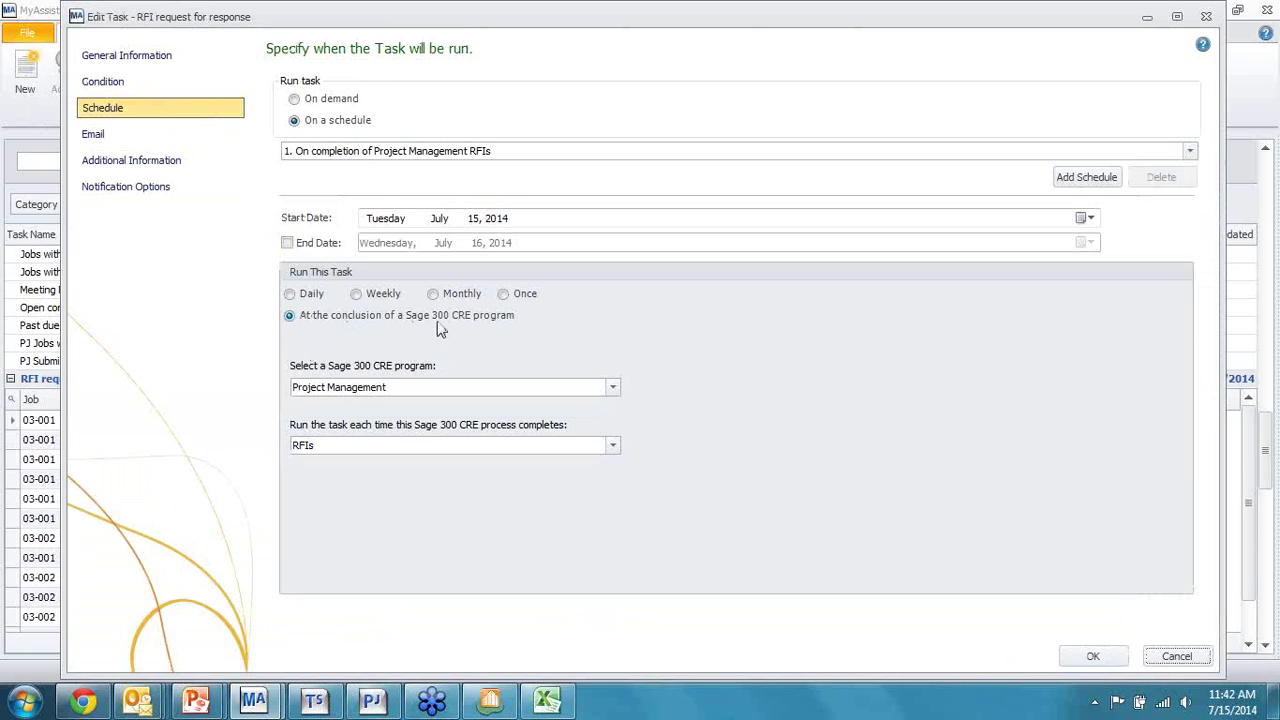
Examine the task's Email settings, reading the RFIs Reminder message through to its end and the remaining columns of the included grid
click(116, 139)
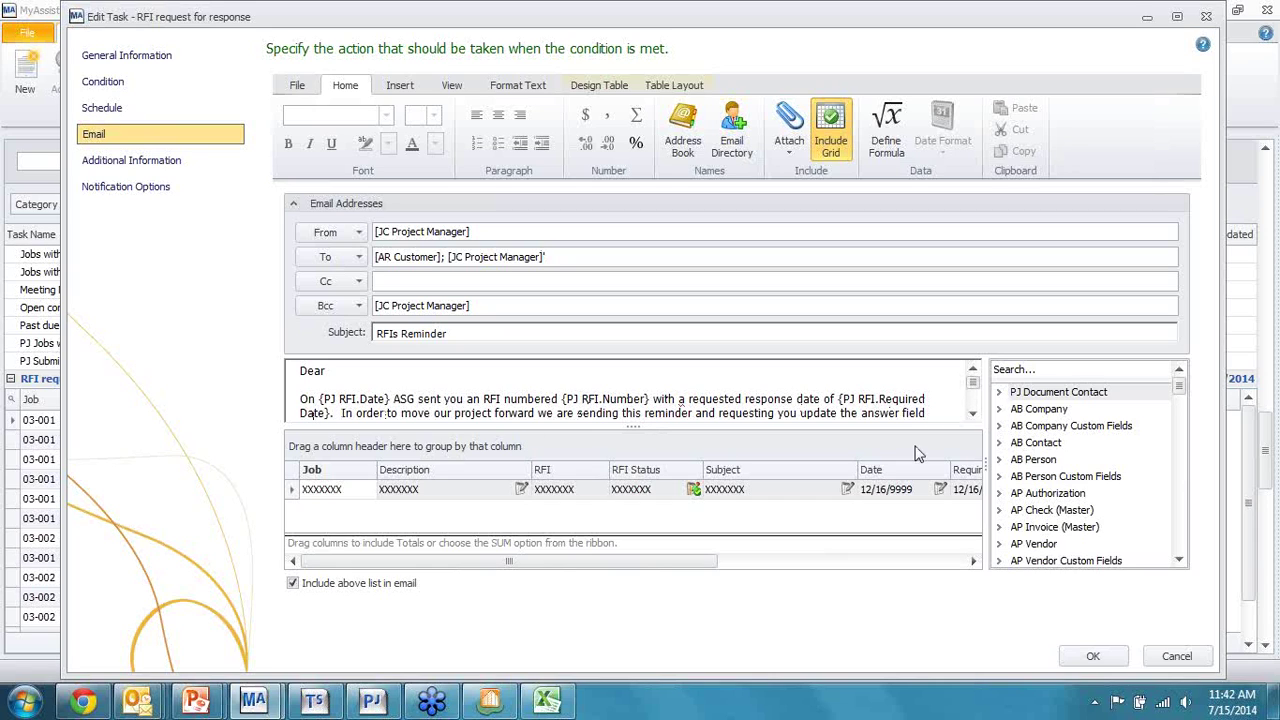
click(972, 414)
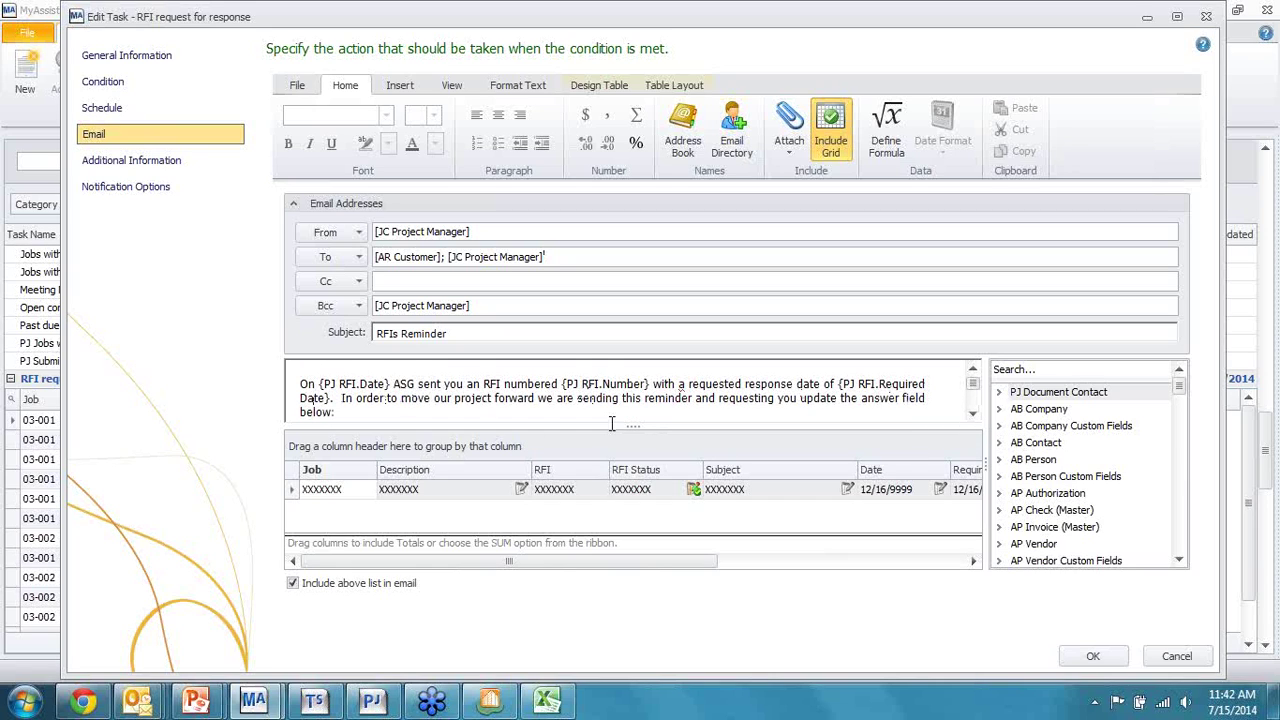
click(973, 414)
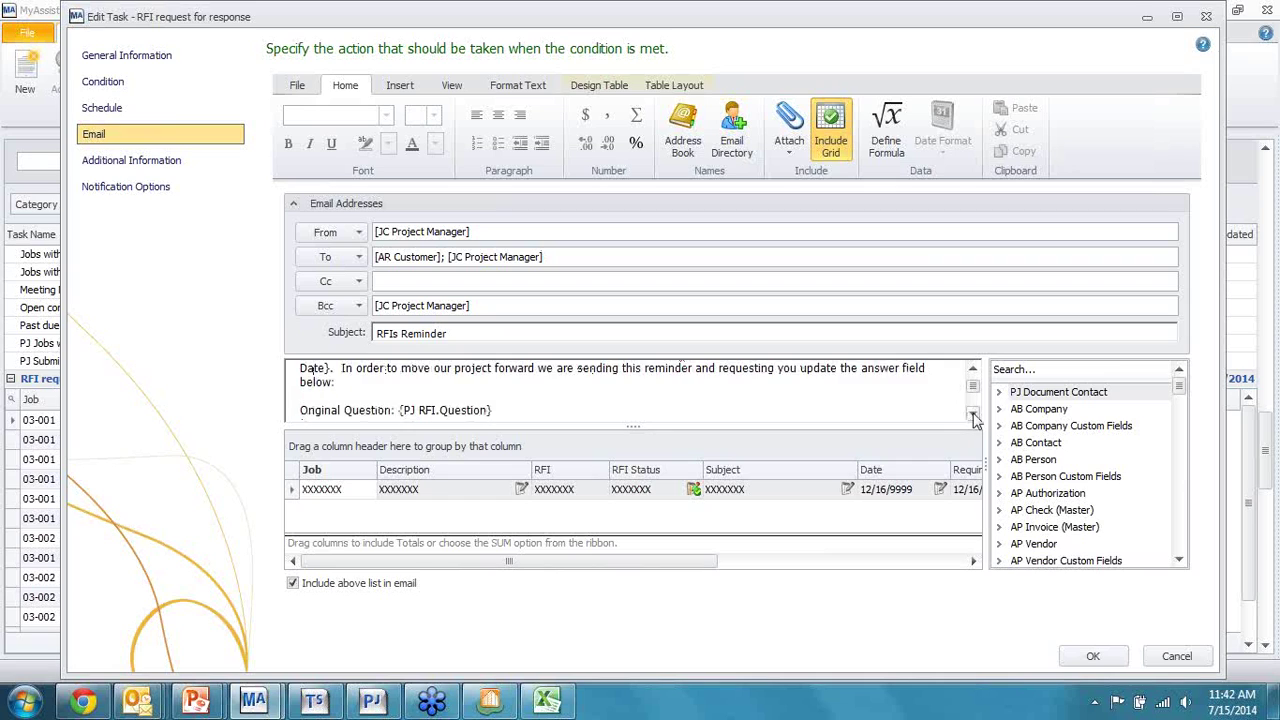
click(973, 414)
click(973, 414)
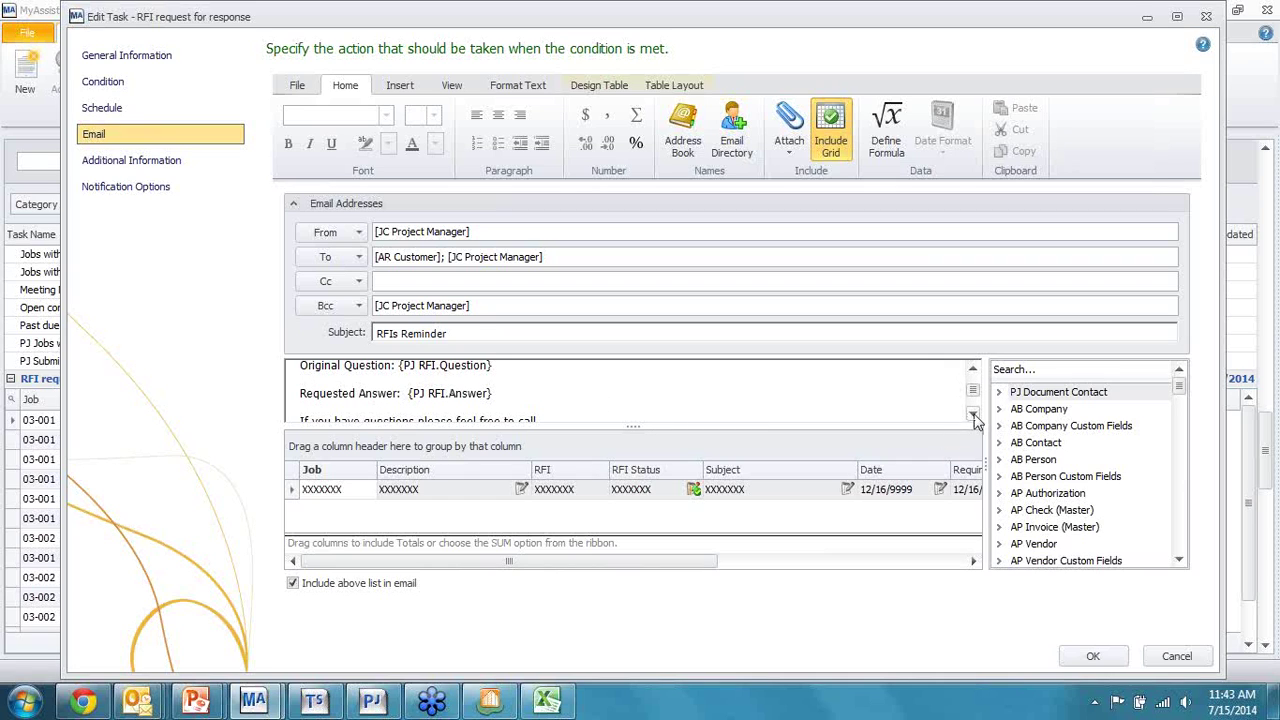
click(975, 415)
click(975, 415)
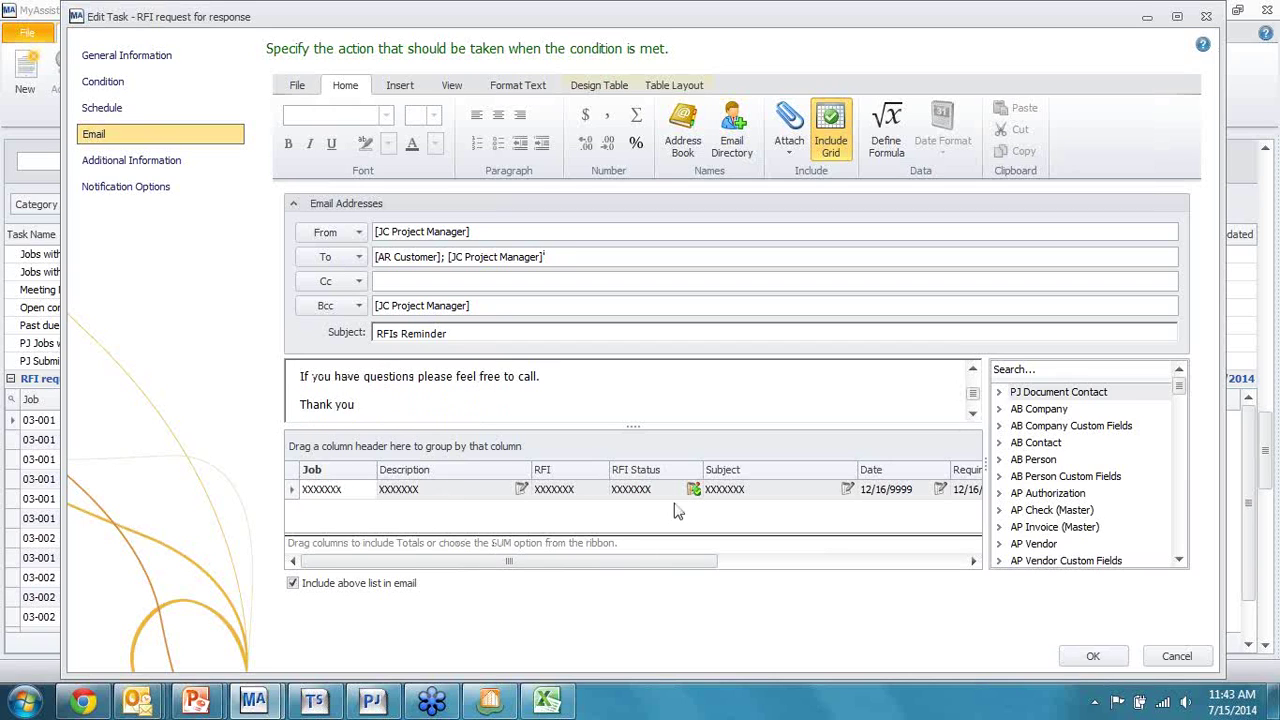
drag(475, 565, 780, 531)
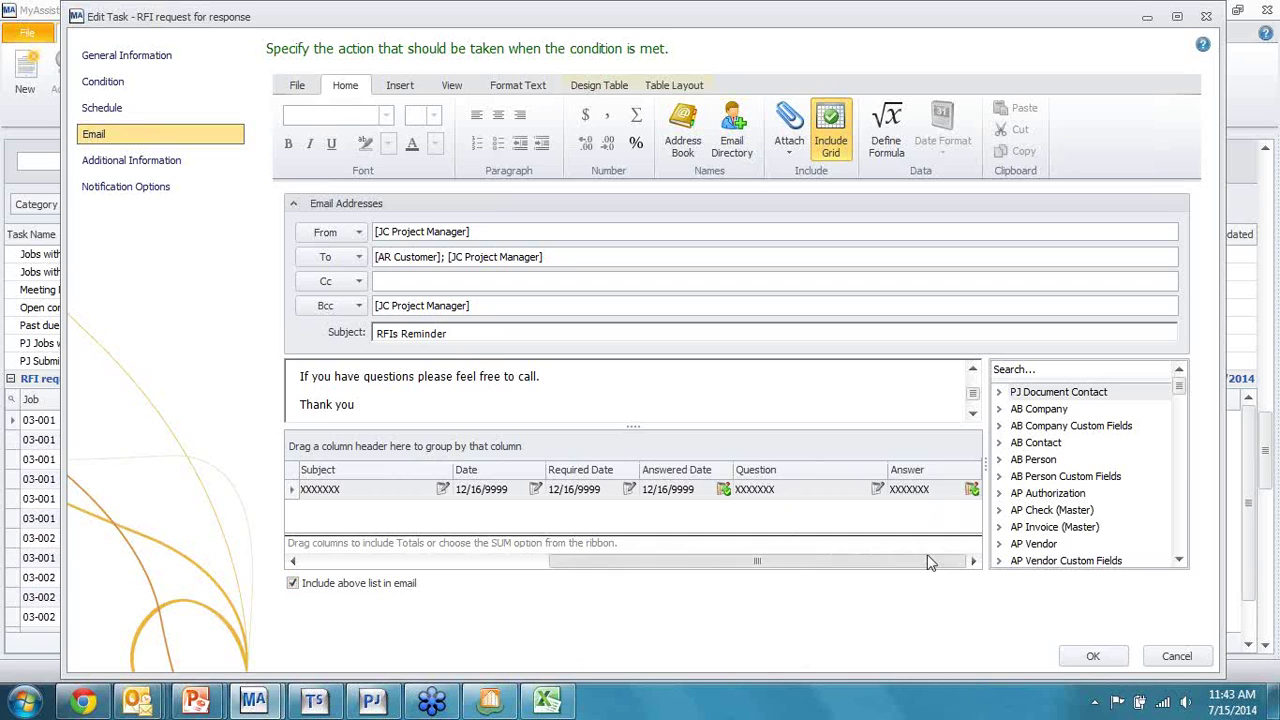
View the task's Additional Information settings for reports and inquiries, close the task, and minimize MyAssistant Designer
click(161, 168)
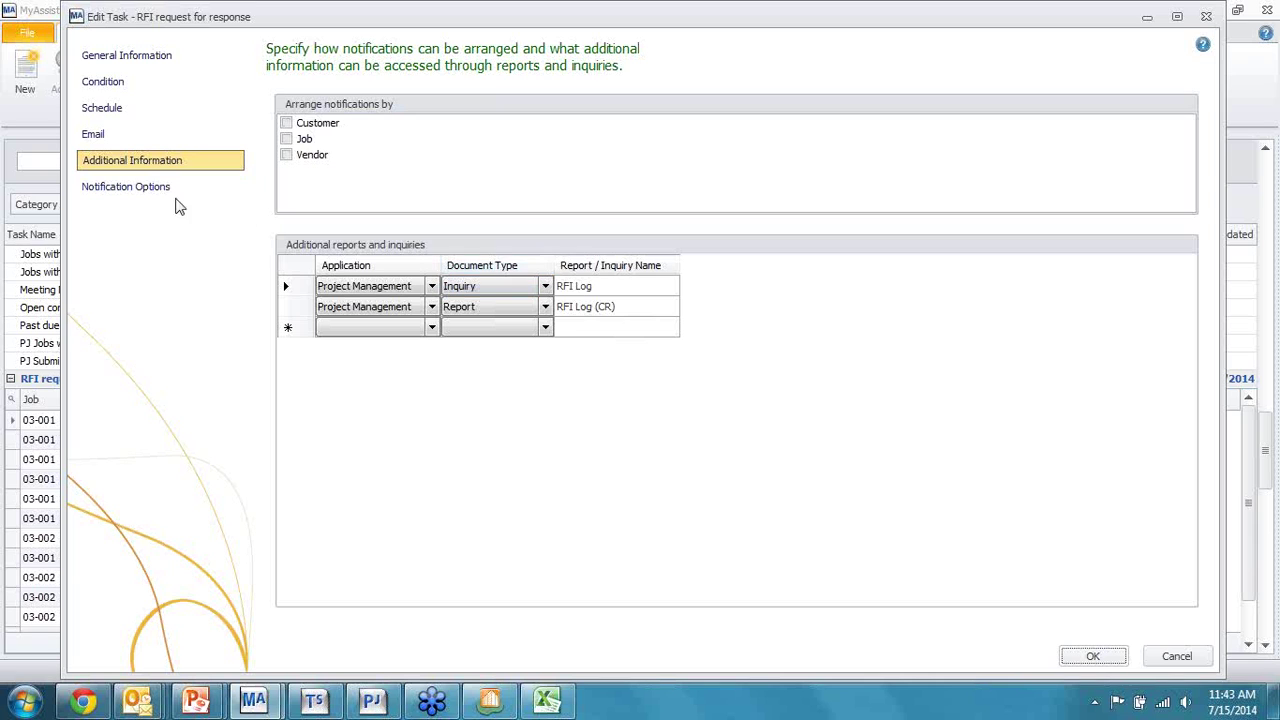
click(1209, 20)
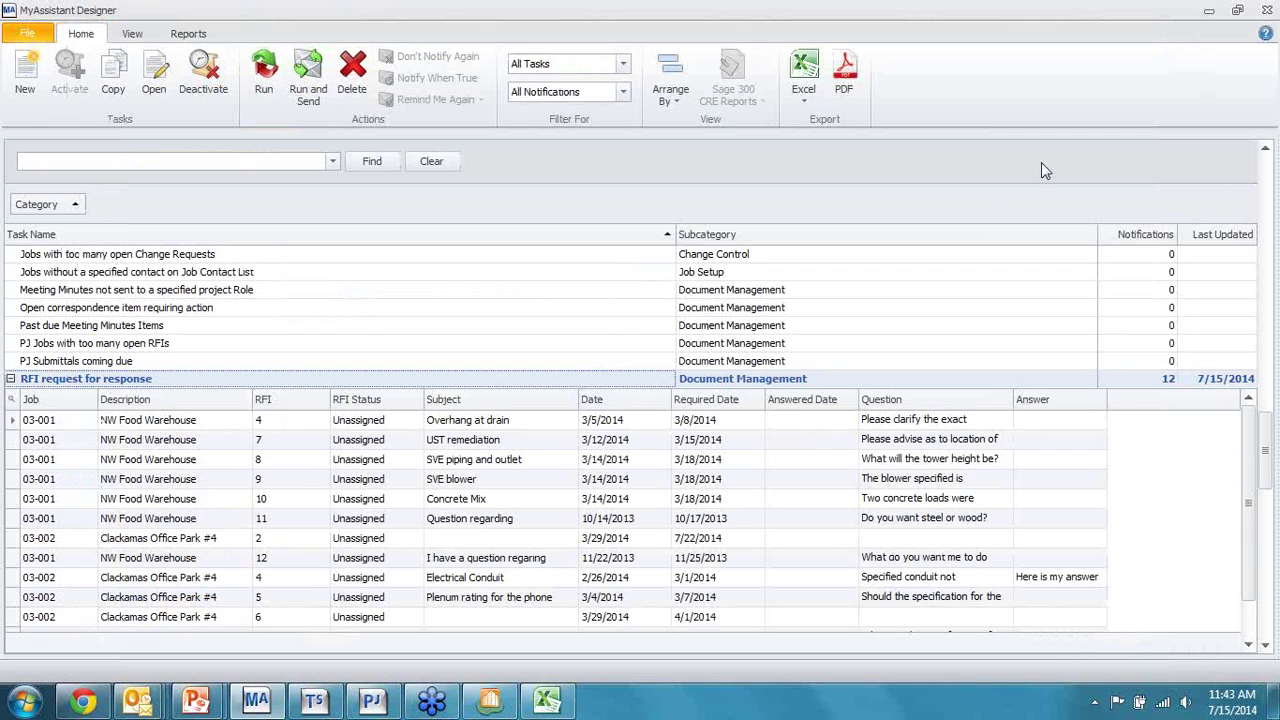
click(1209, 12)
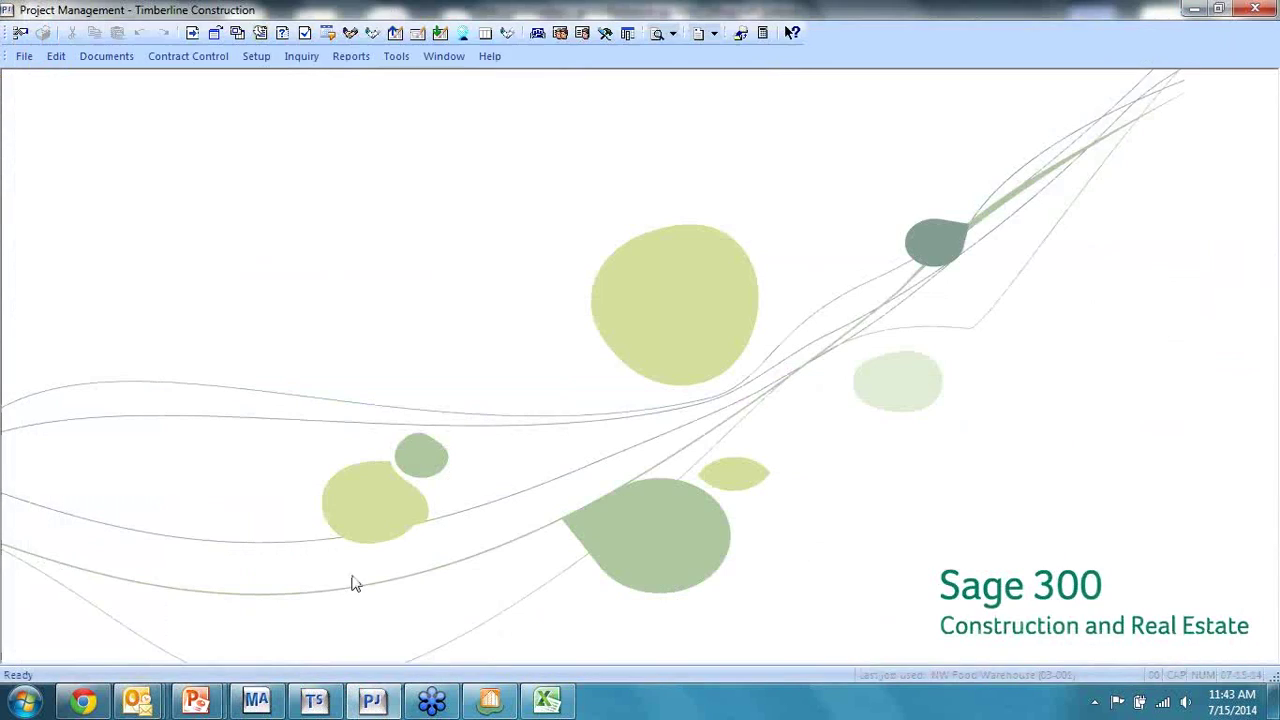
Switch to Outlook, show the MyCommunicator log, and collapse the 'RFI request for response' task
mouse_move(138, 700)
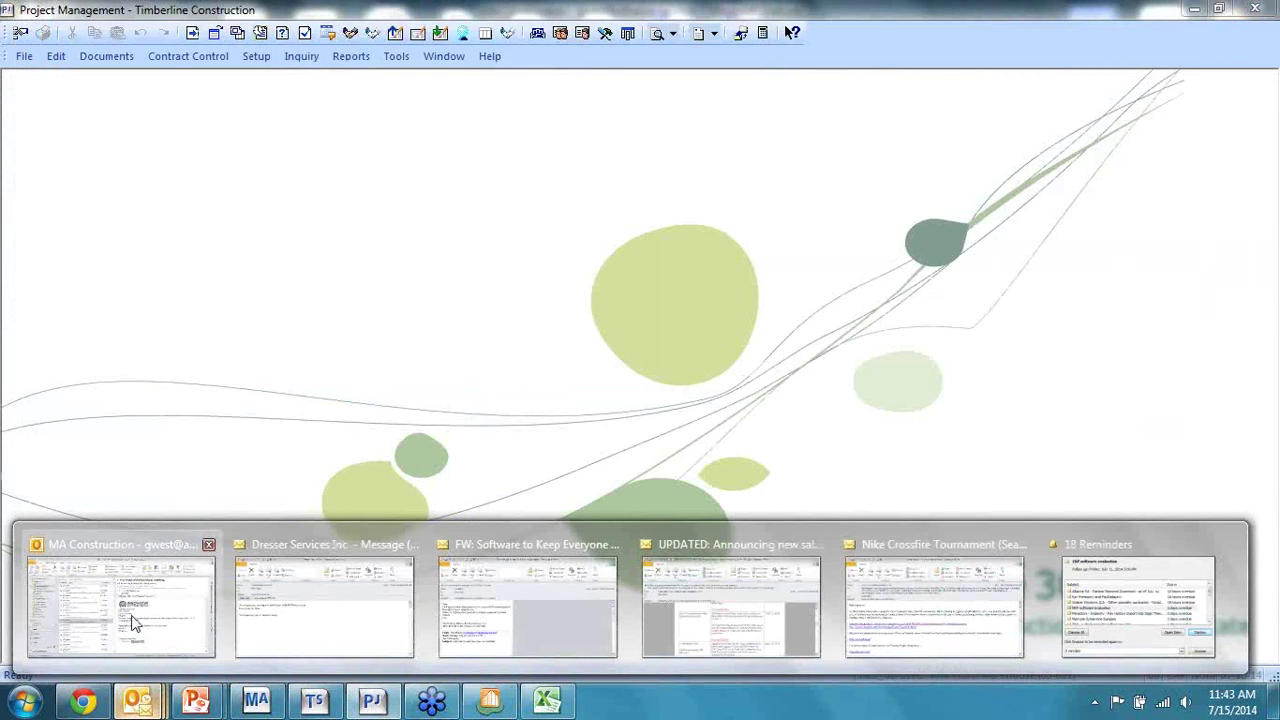
click(128, 627)
click(77, 645)
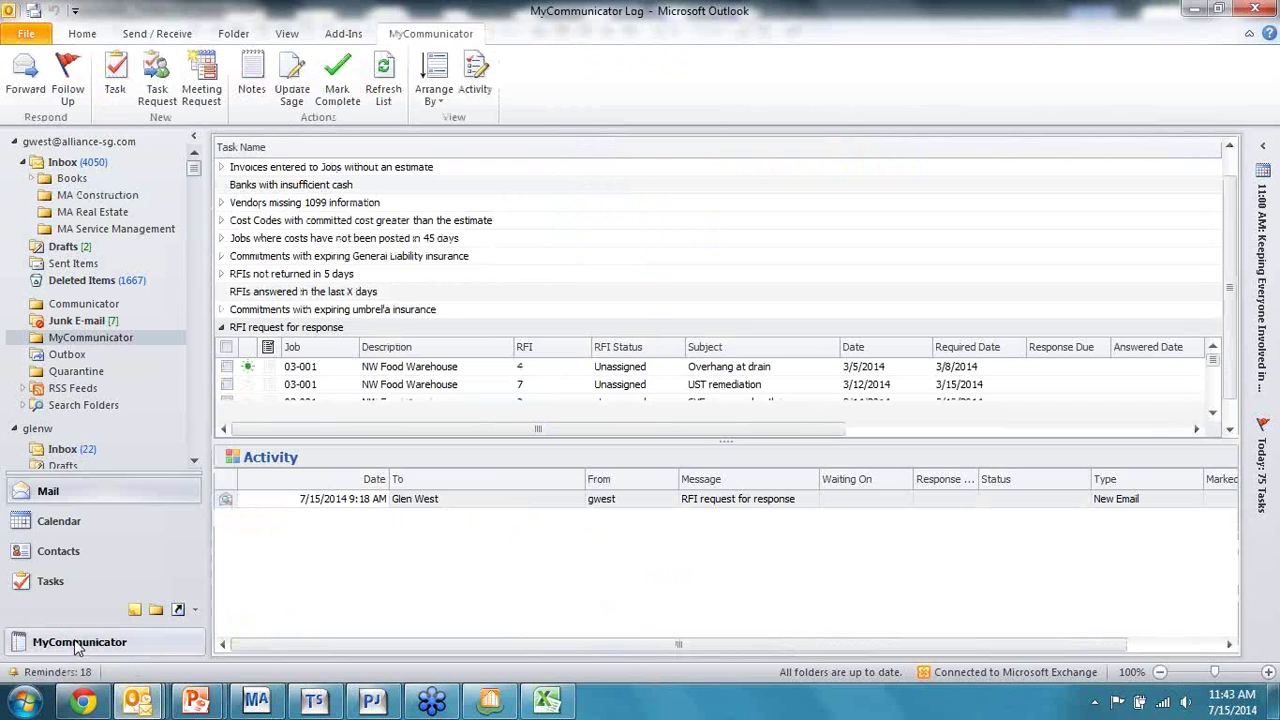
click(223, 329)
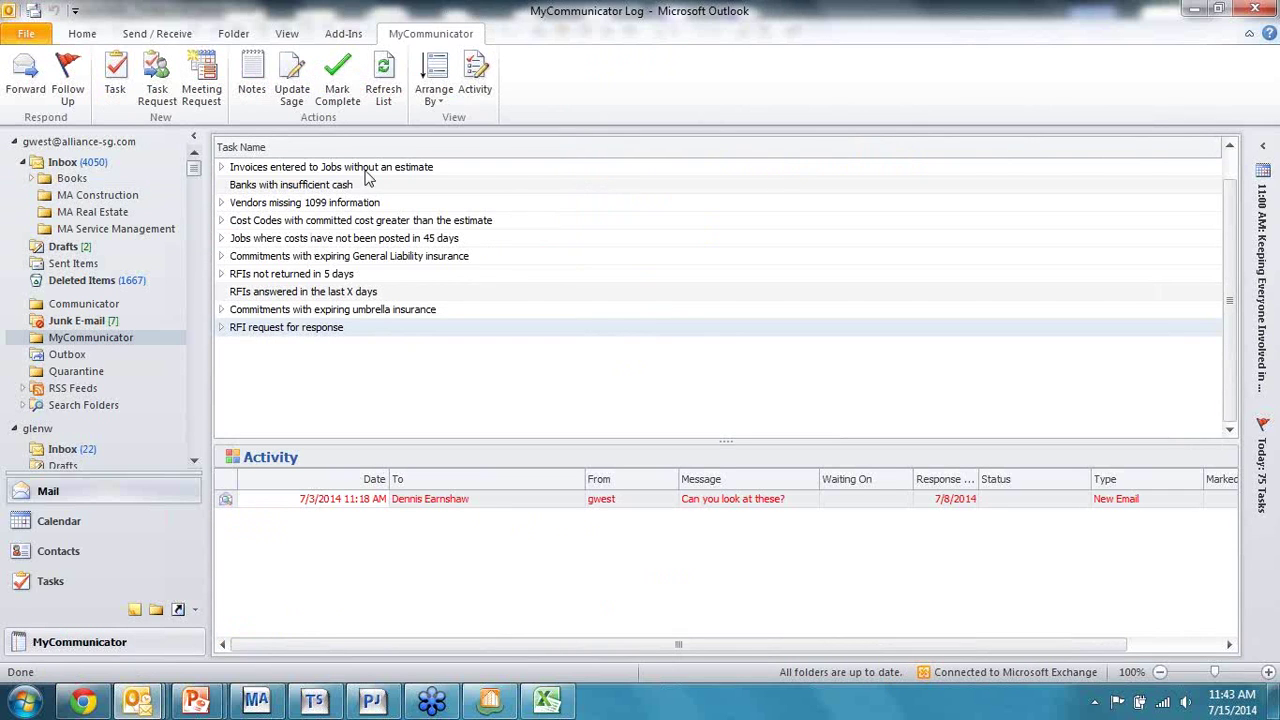
Look at the items under 'Vendors missing 1099 information' and 'Commitments with expiring General Liability insurance', refreshing the list and collapsing both
click(222, 203)
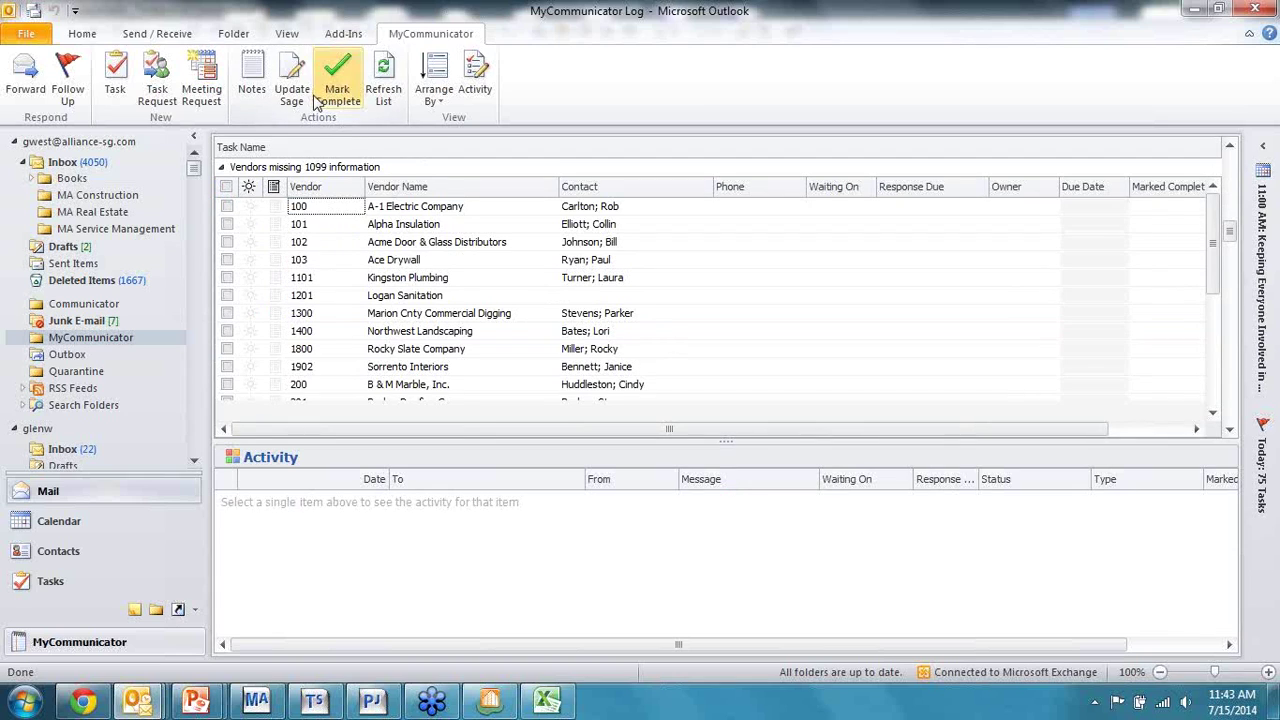
click(386, 82)
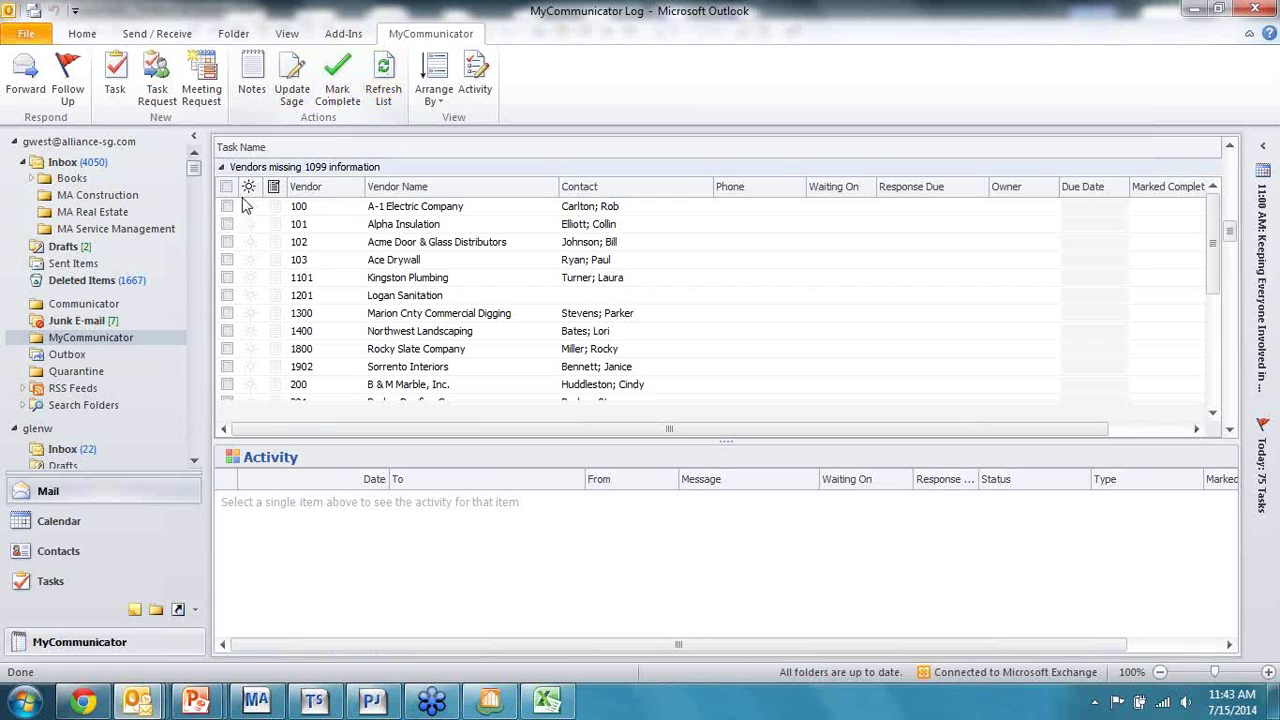
click(224, 171)
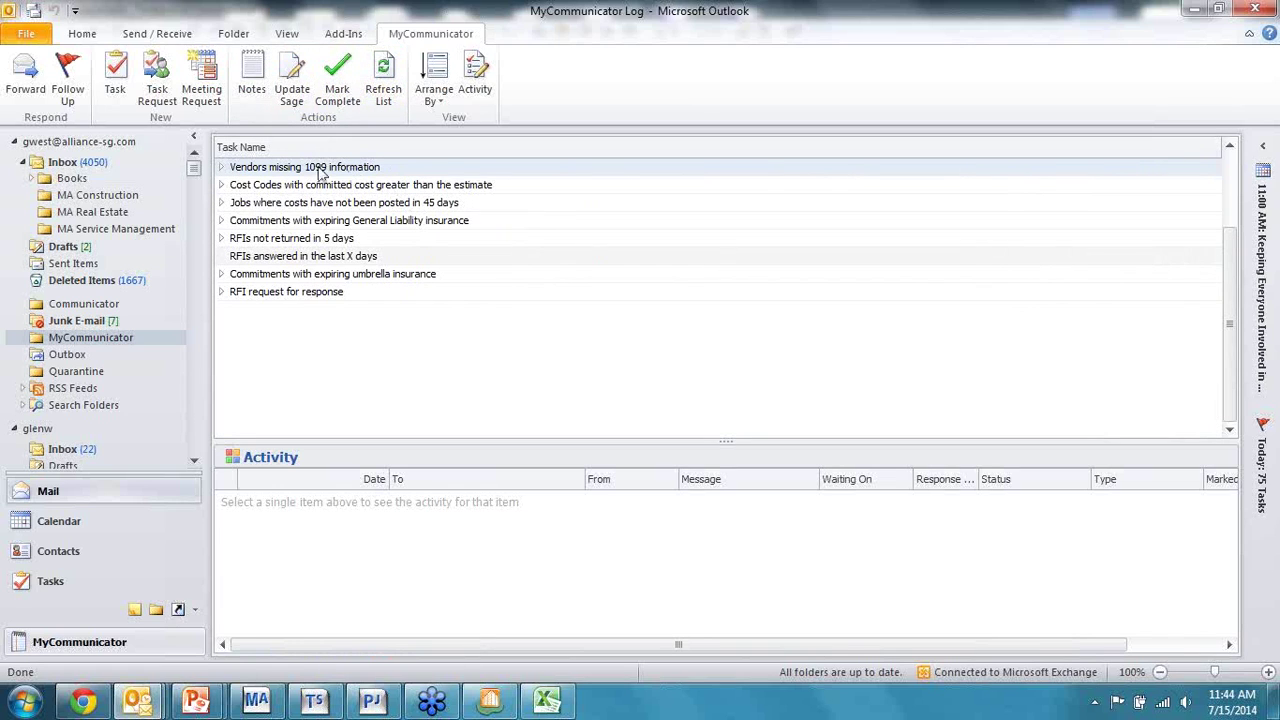
click(222, 221)
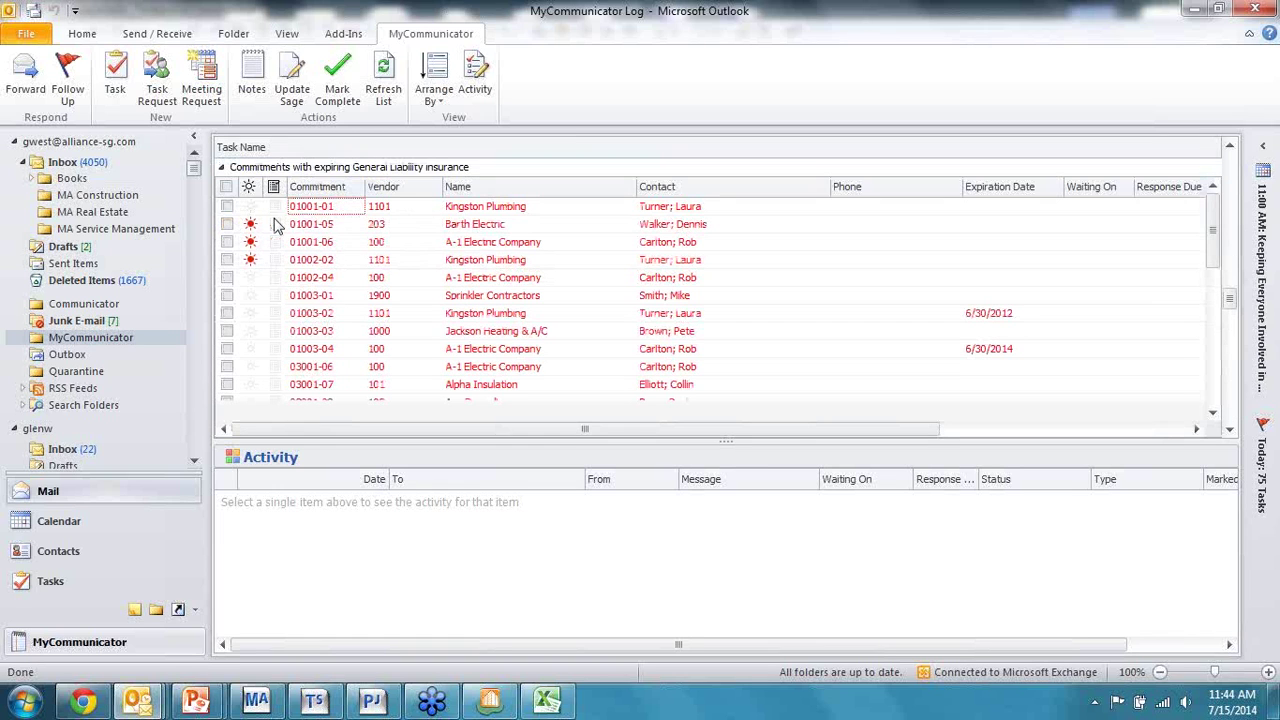
click(222, 168)
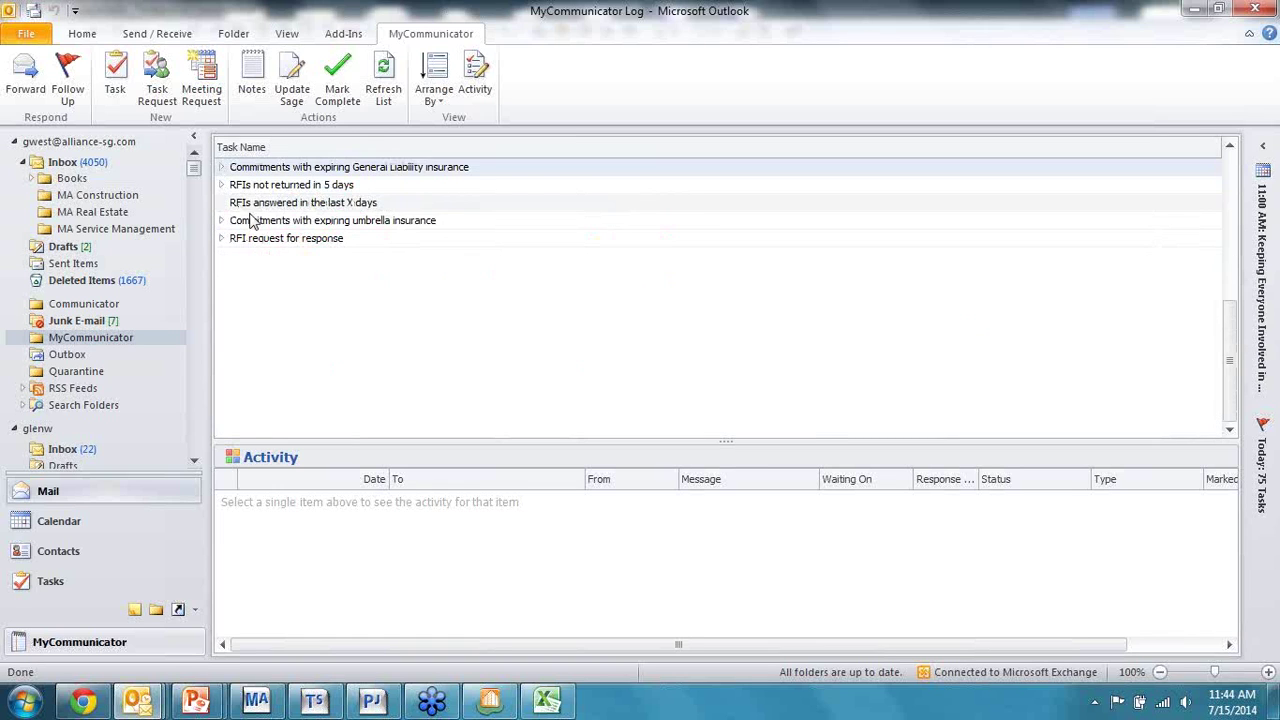
scroll(260, 225, up, 2)
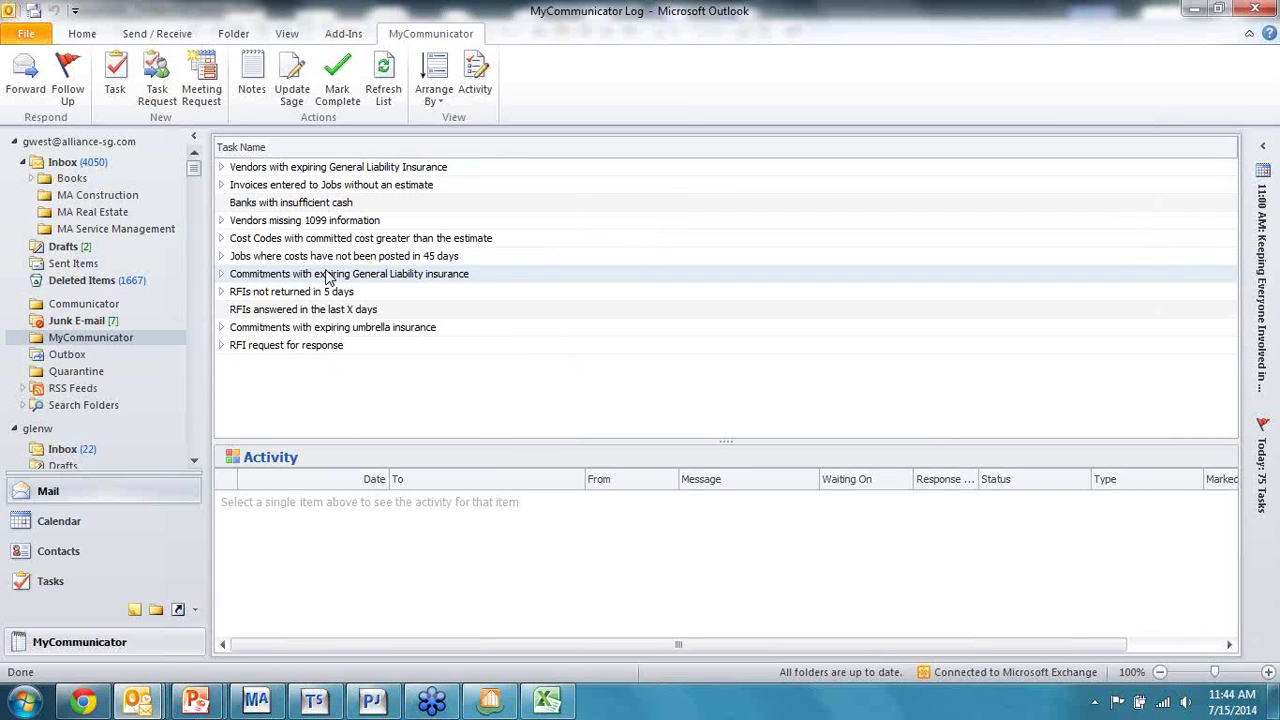
Select invoices 2479 and 6565 under 'Invoices entered to Jobs without an estimate' and forward them in an email
click(223, 186)
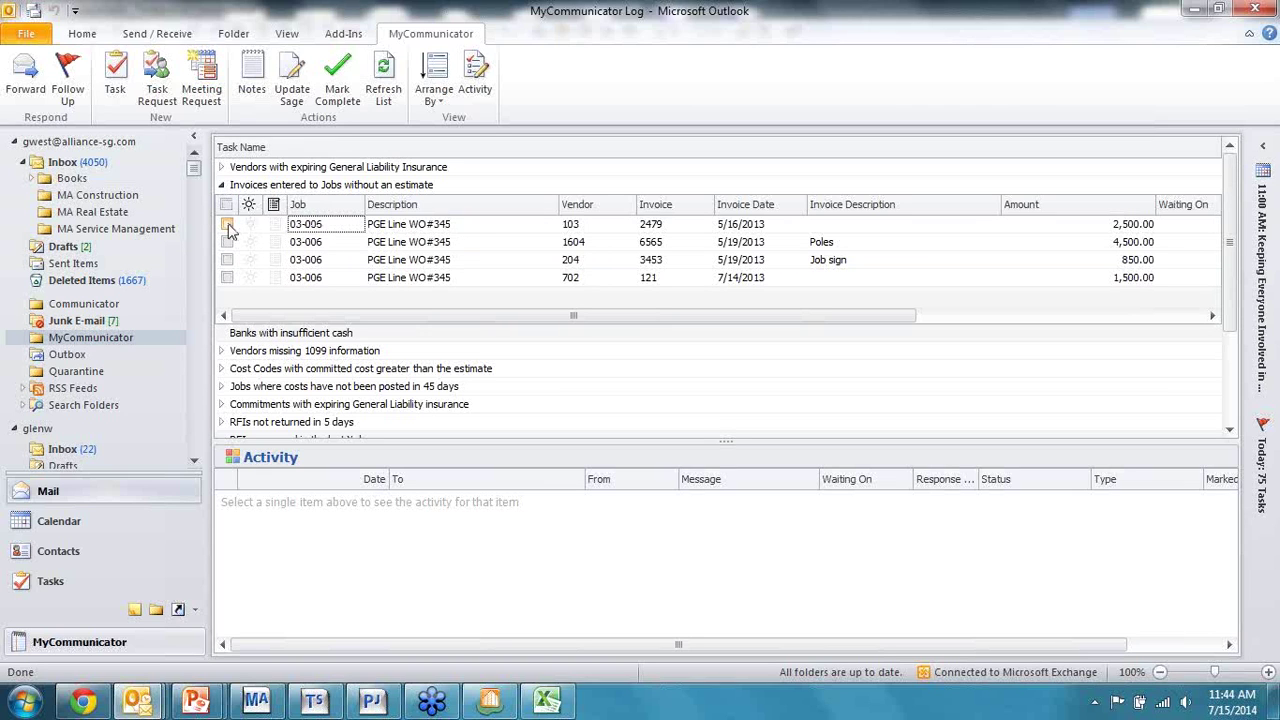
click(228, 224)
click(228, 242)
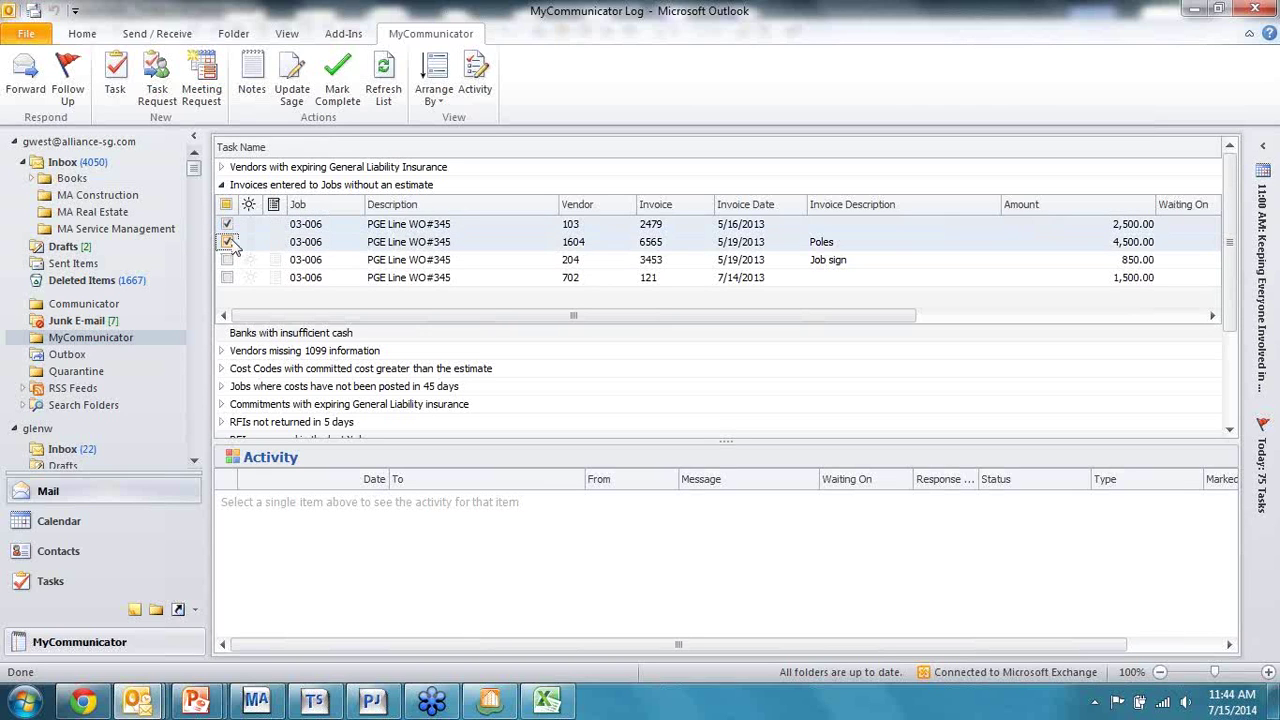
click(38, 97)
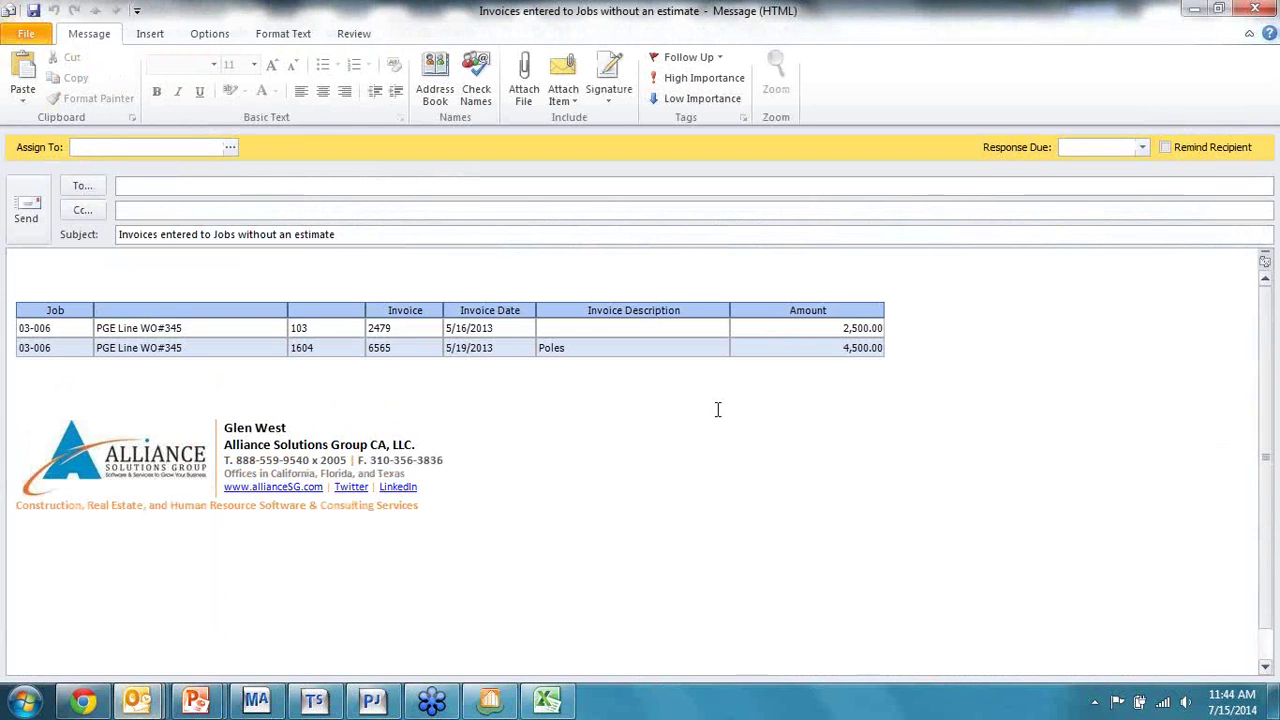
Address the forwarded message to the recipient by name and set its response due date to 7/17/2014
text(gle)
key(BackSpace)
key(BackSpace)
key(BackSpace)
text(den)
key(Return)
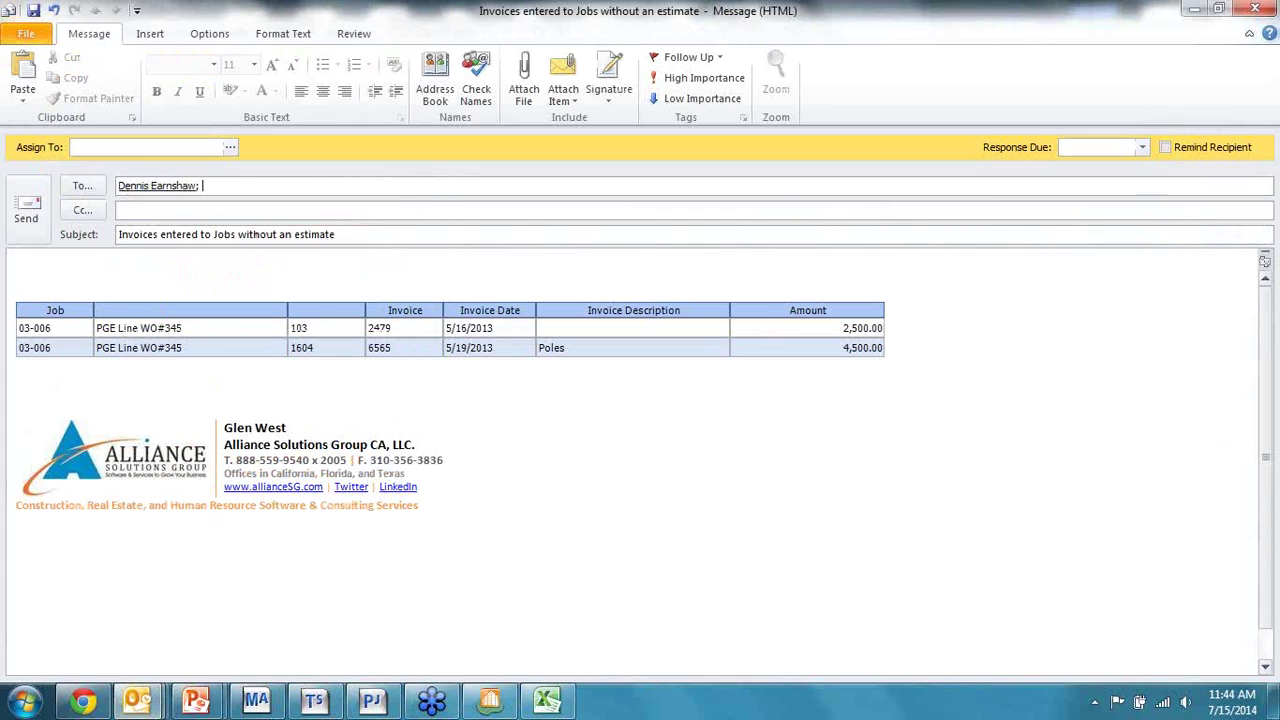
click(1142, 147)
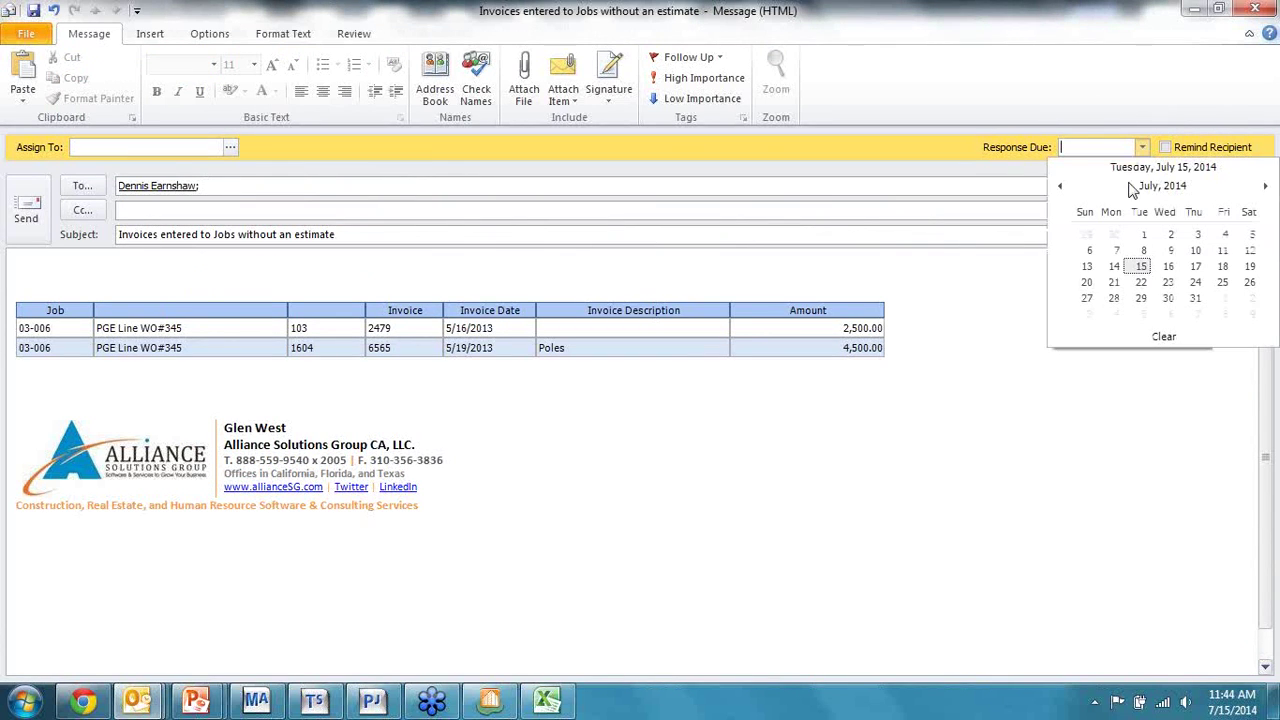
click(1195, 266)
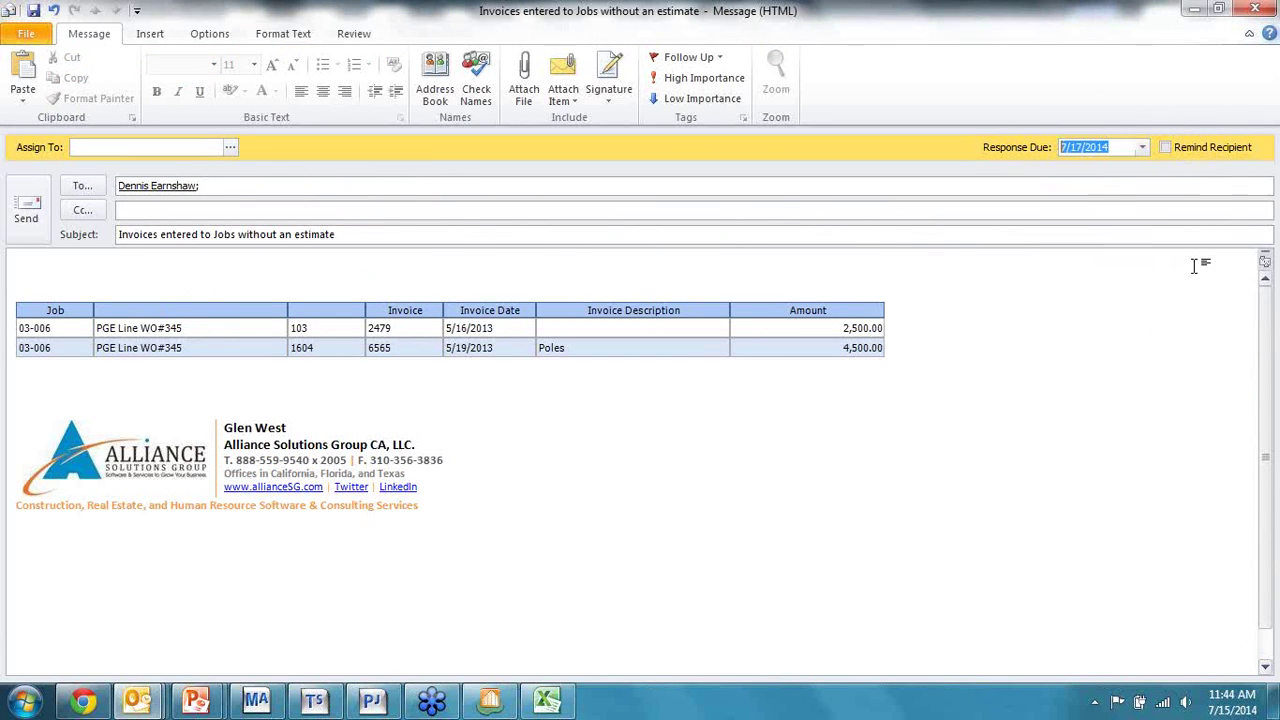
Write 'Please review' above the invoice table and send the message
click(118, 267)
text(Please review)
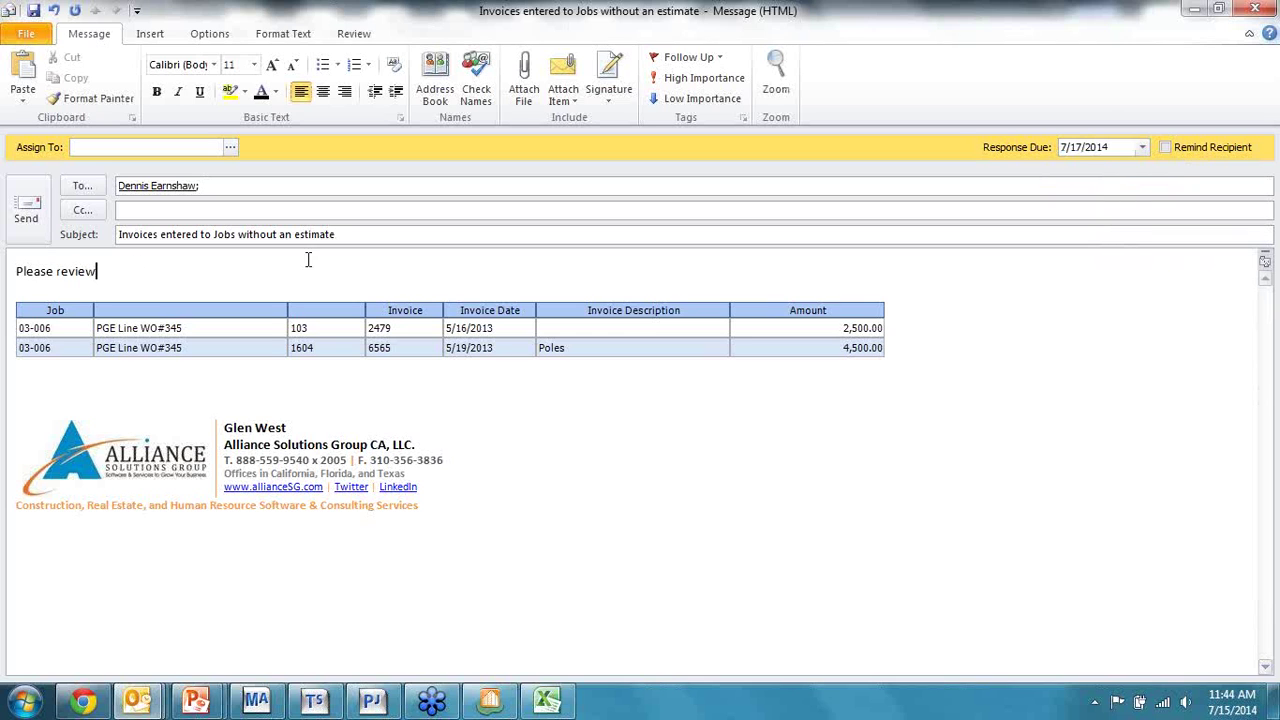
click(26, 208)
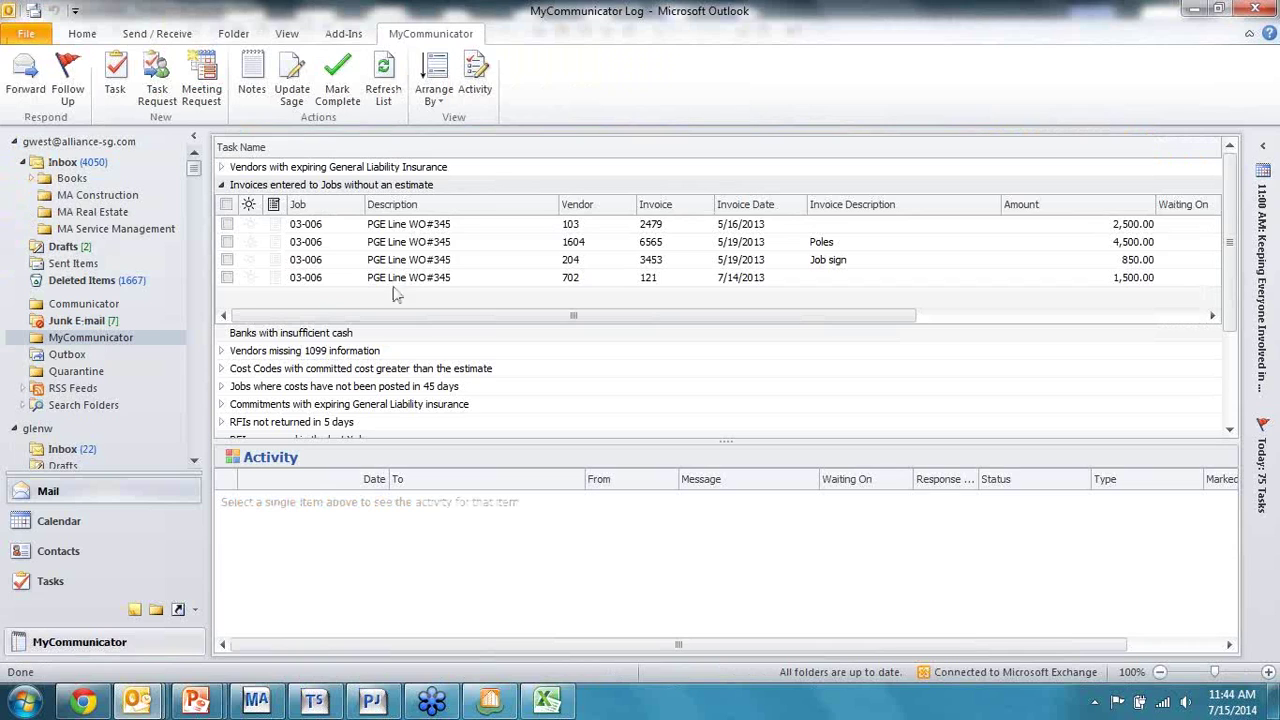
Show the logged activity for invoice 2479, and collapse the 'Invoices entered to Jobs without an estimate' task
click(403, 231)
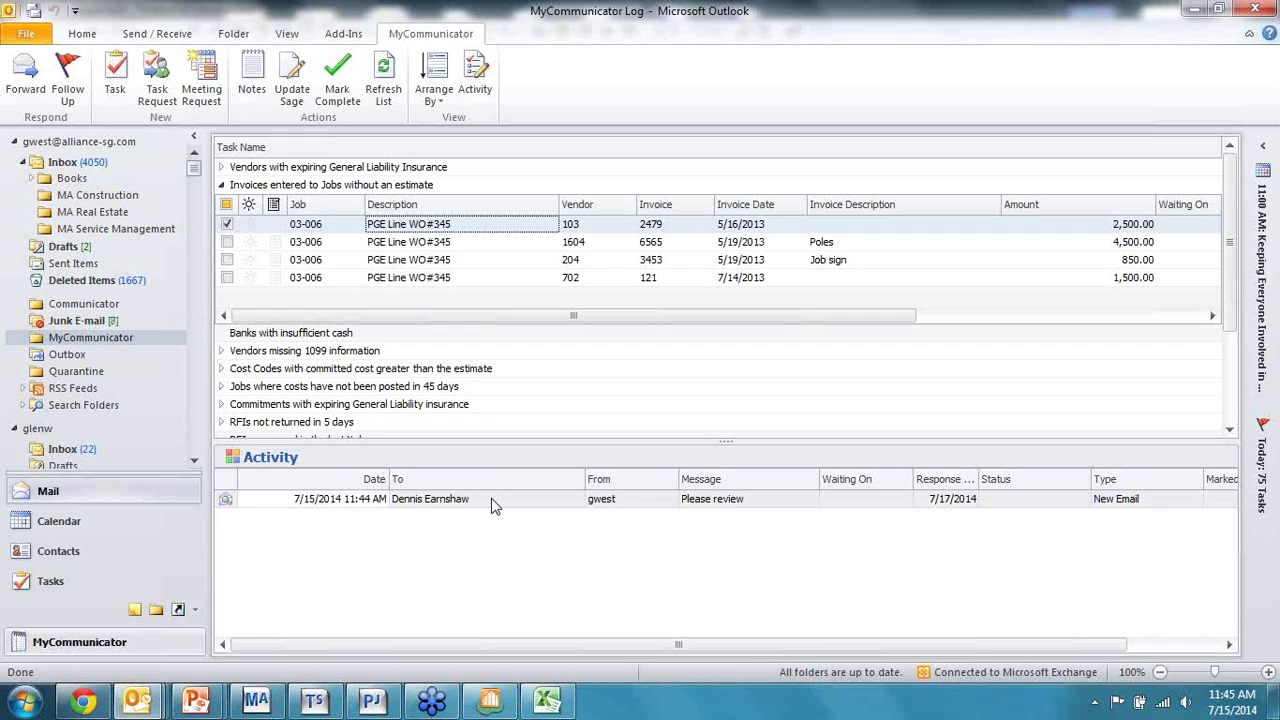
click(222, 186)
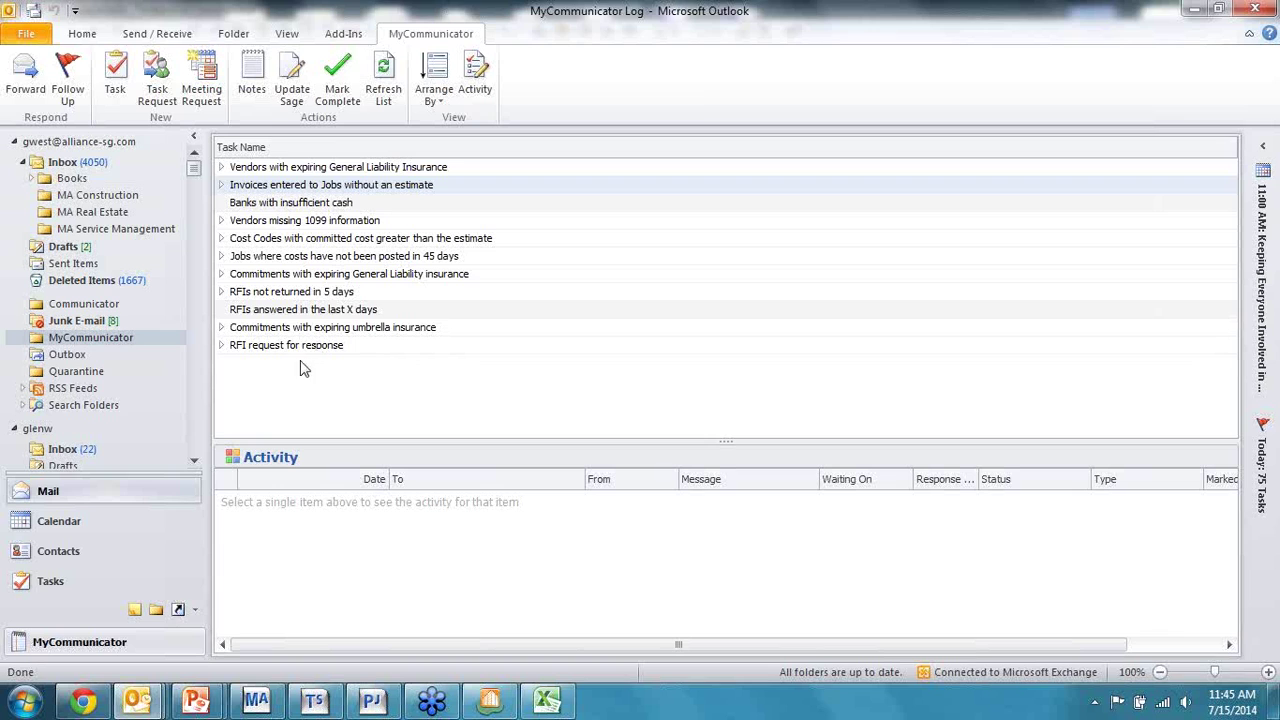
Under 'RFI request for response', update RFI 4 with status 'Approved as Noted' and the answer 'Please follow drawing A-1'
click(222, 345)
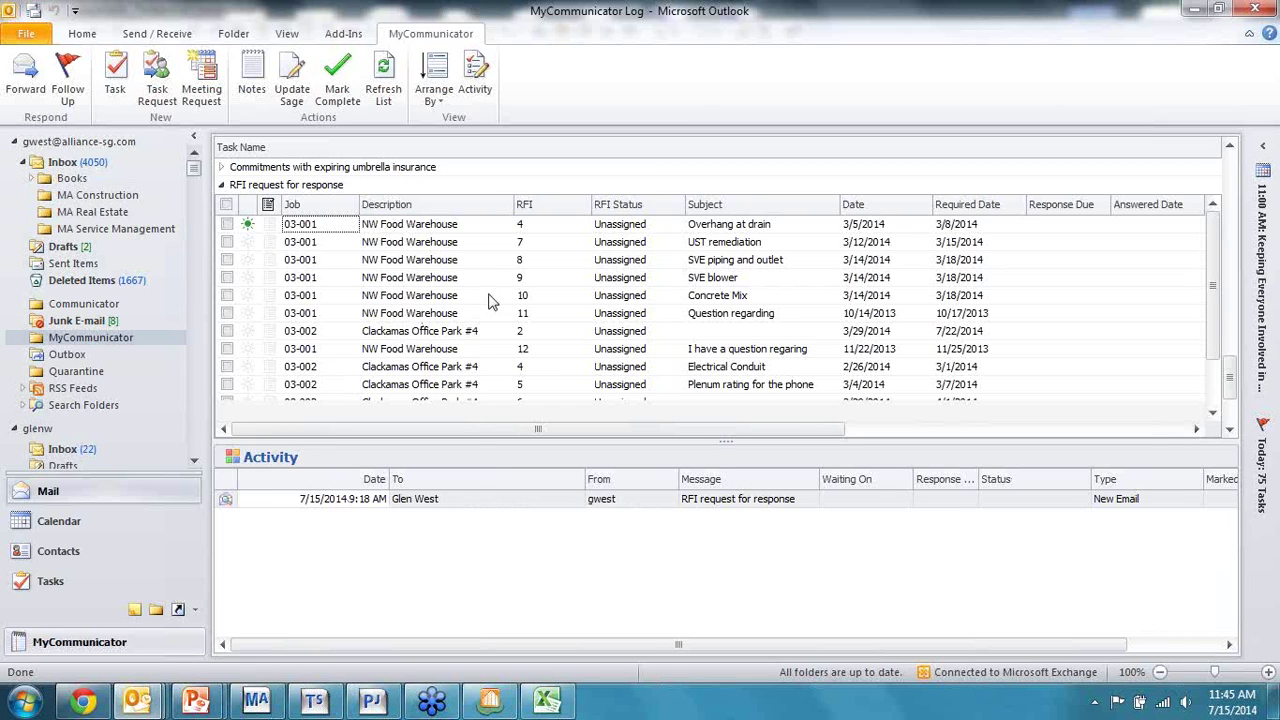
double_click(410, 231)
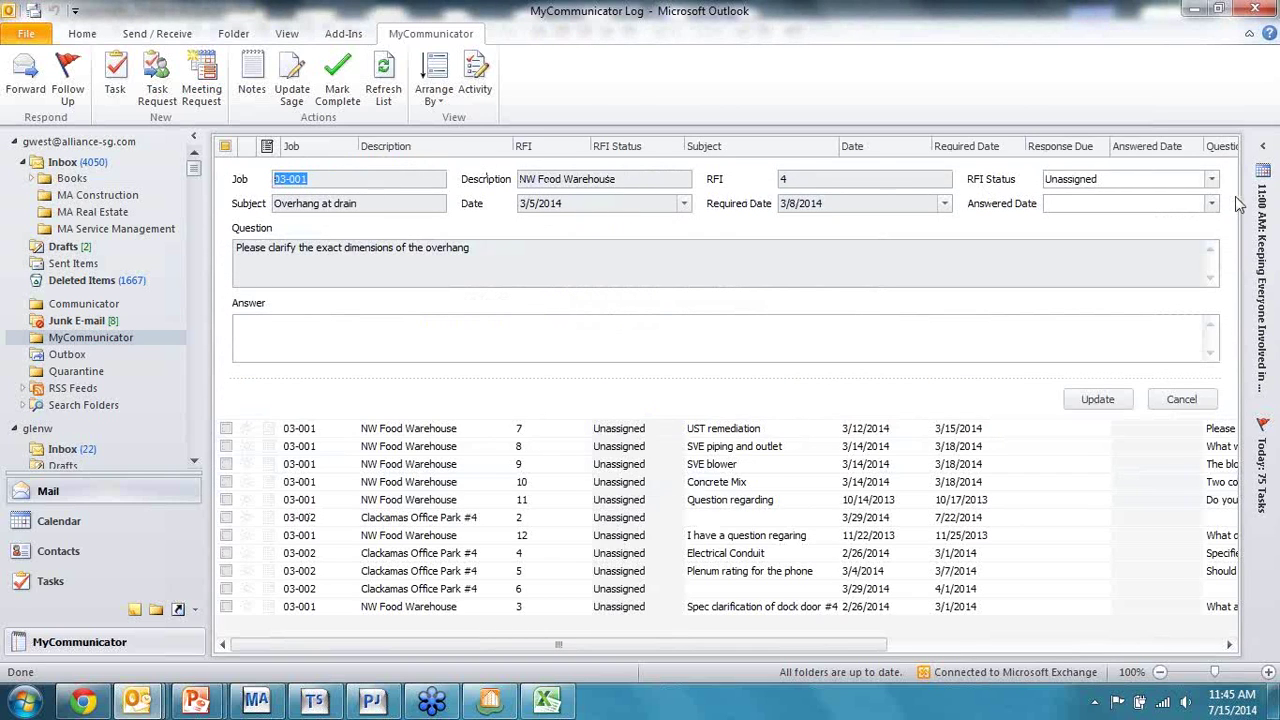
click(1211, 179)
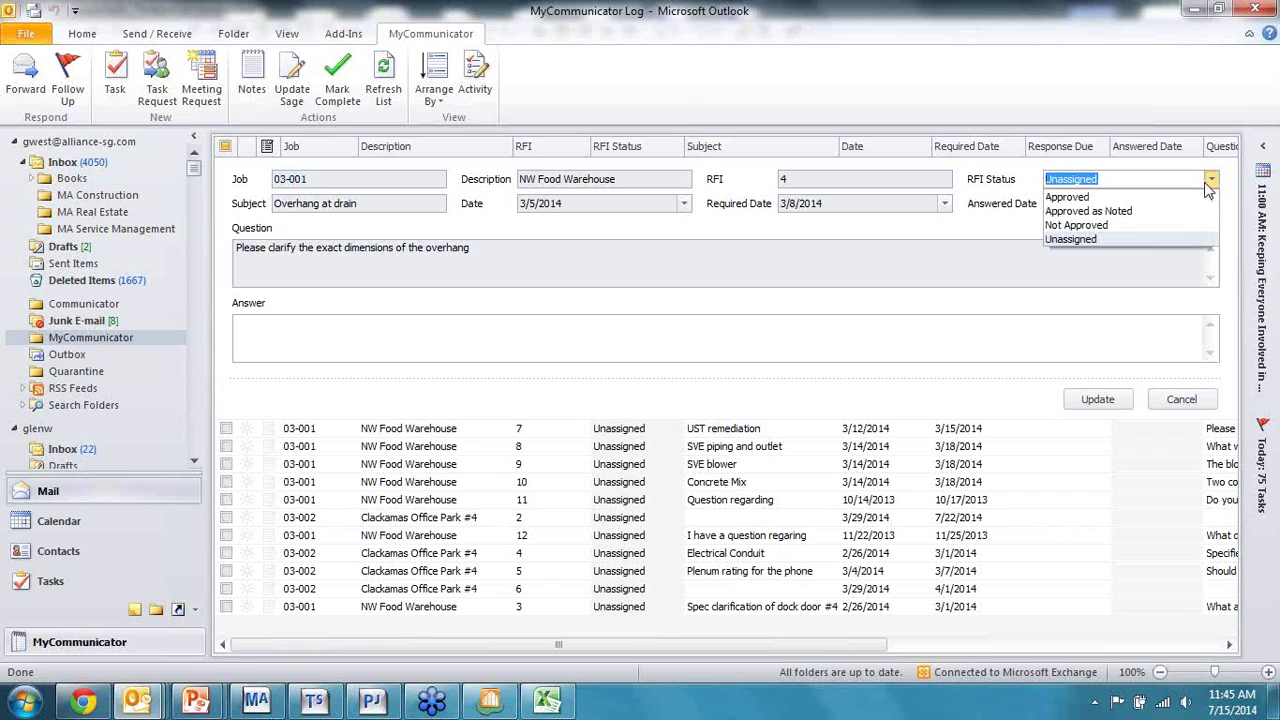
click(1124, 211)
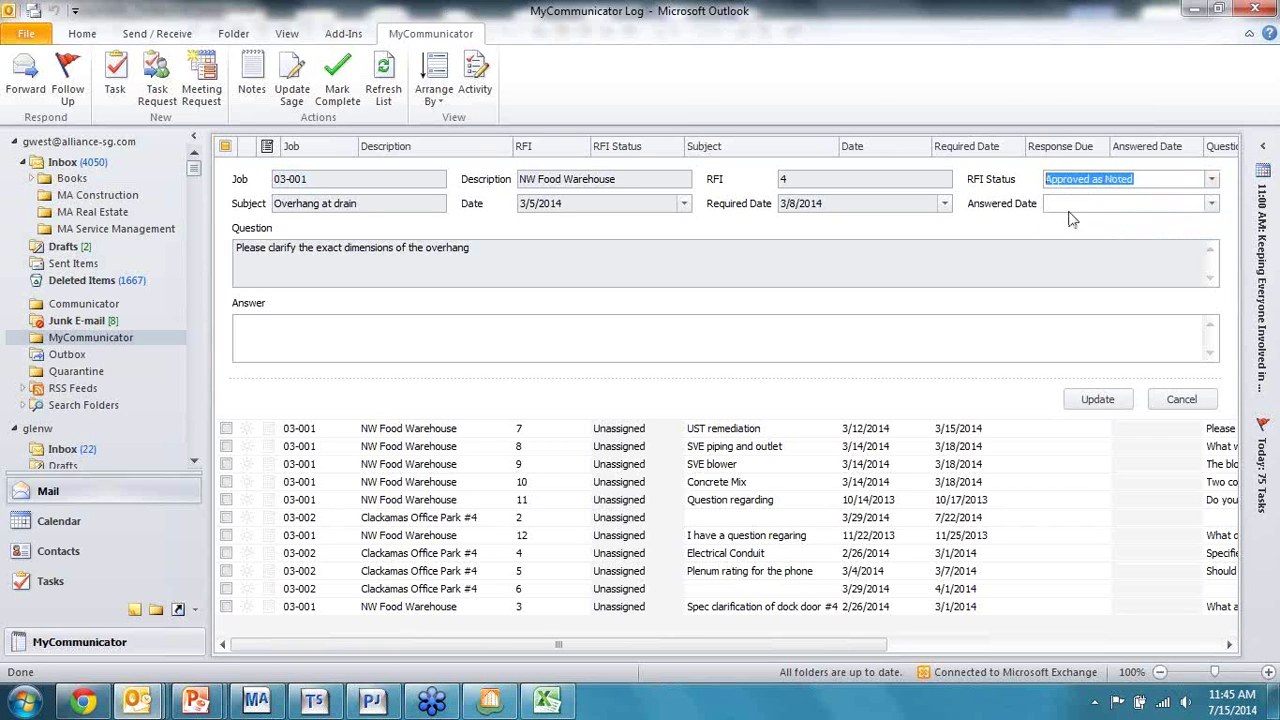
click(268, 326)
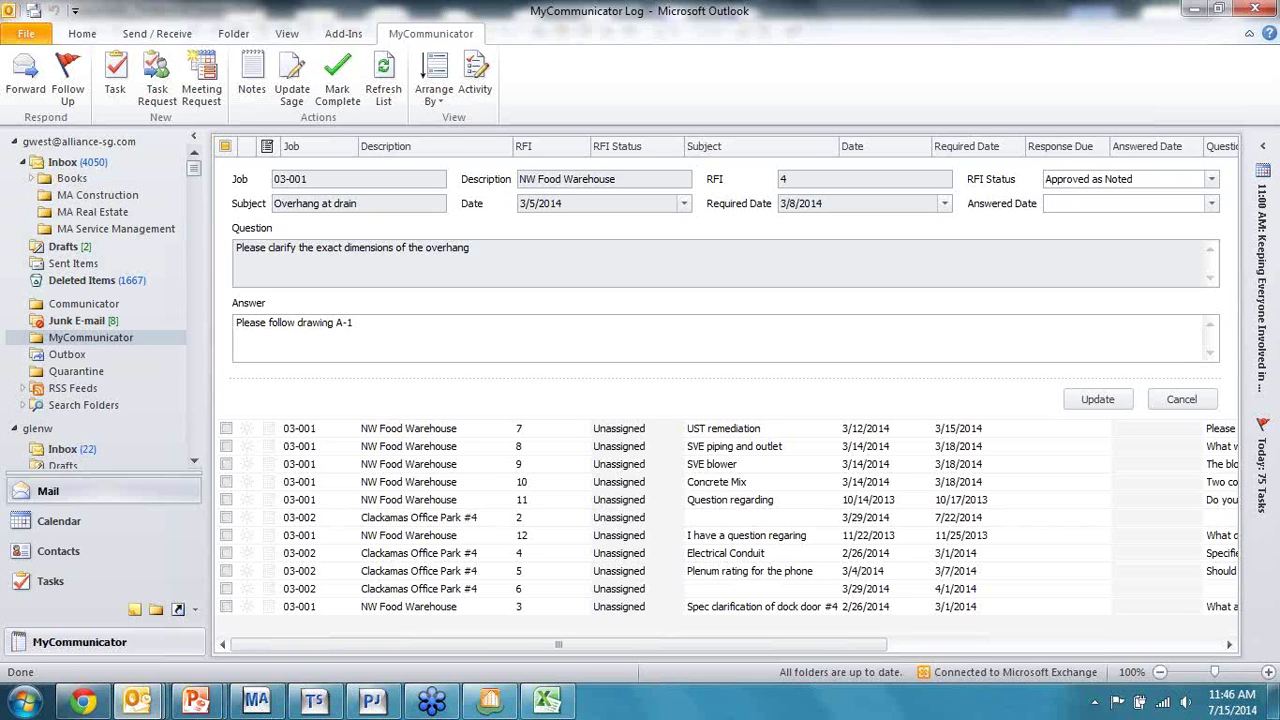
click(1097, 400)
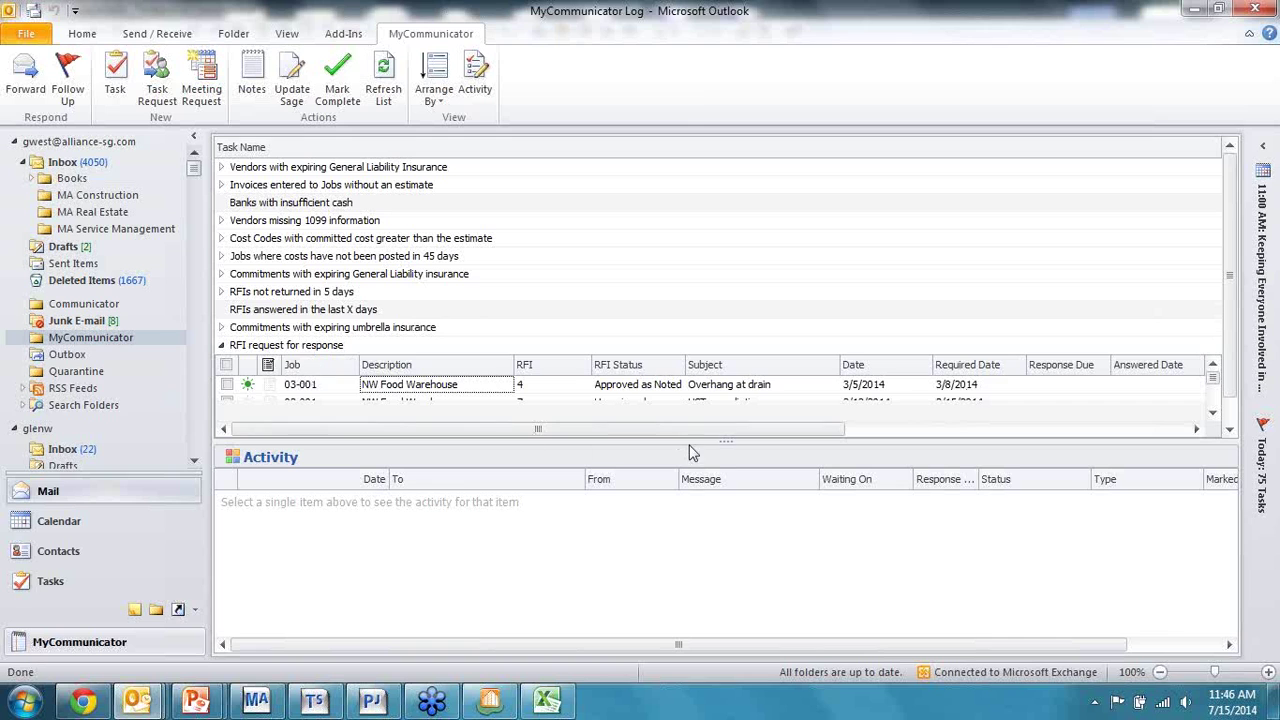
scroll(1222, 357, down, 4)
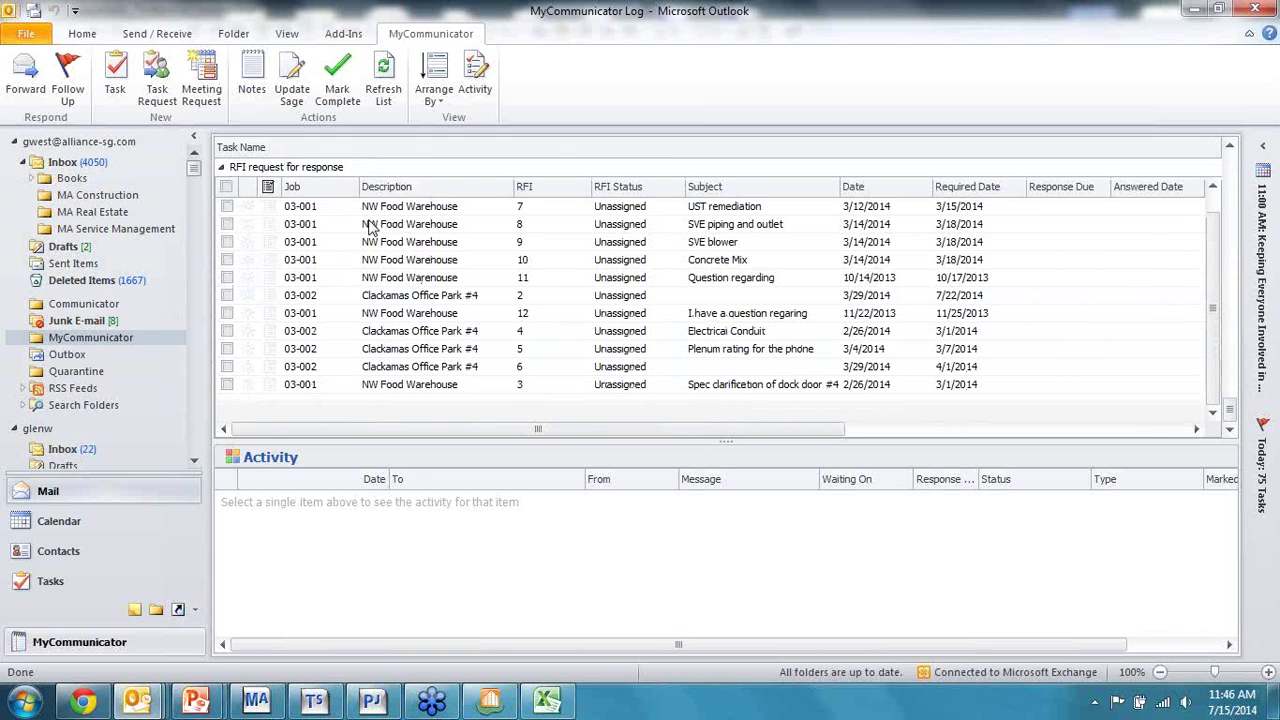
click(392, 208)
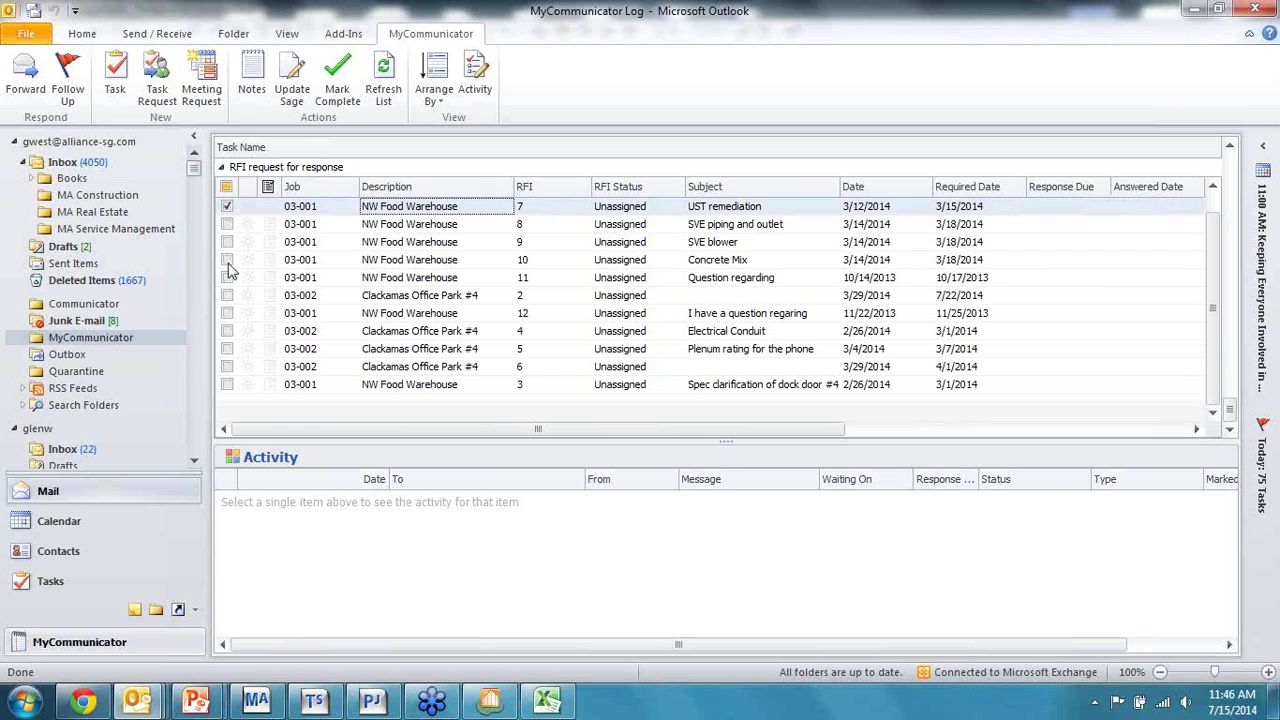
click(227, 226)
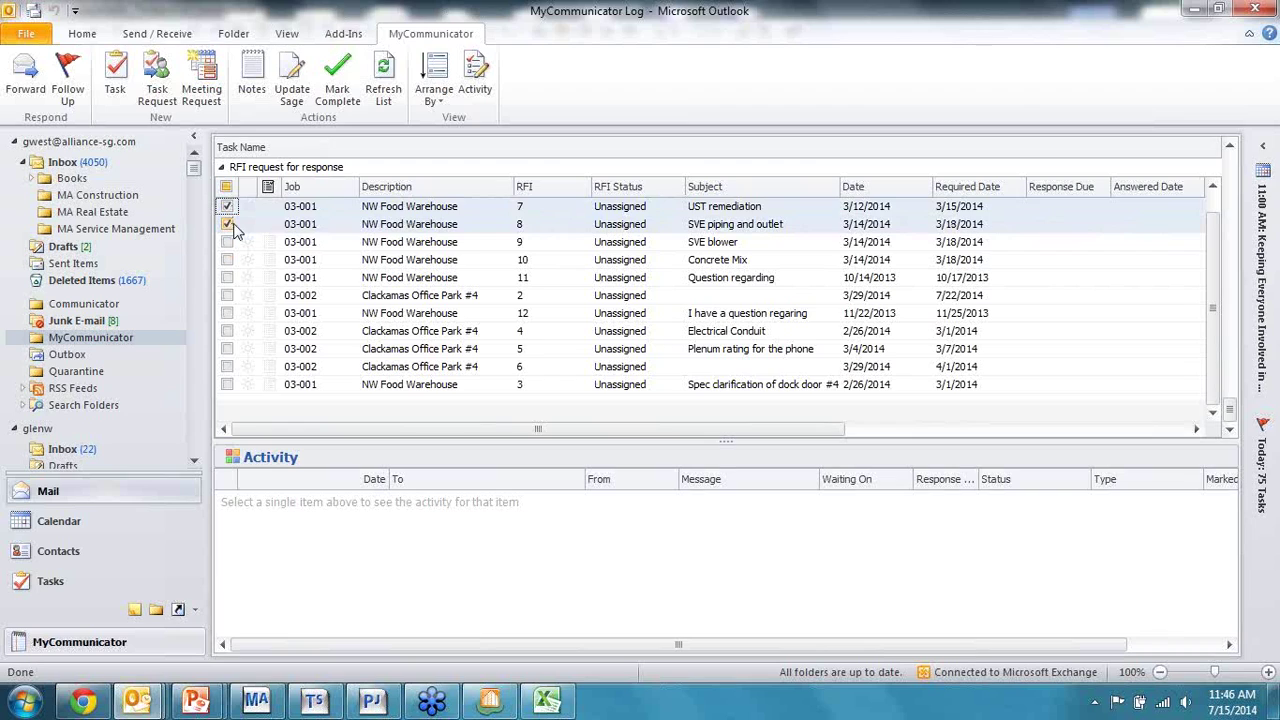
click(229, 225)
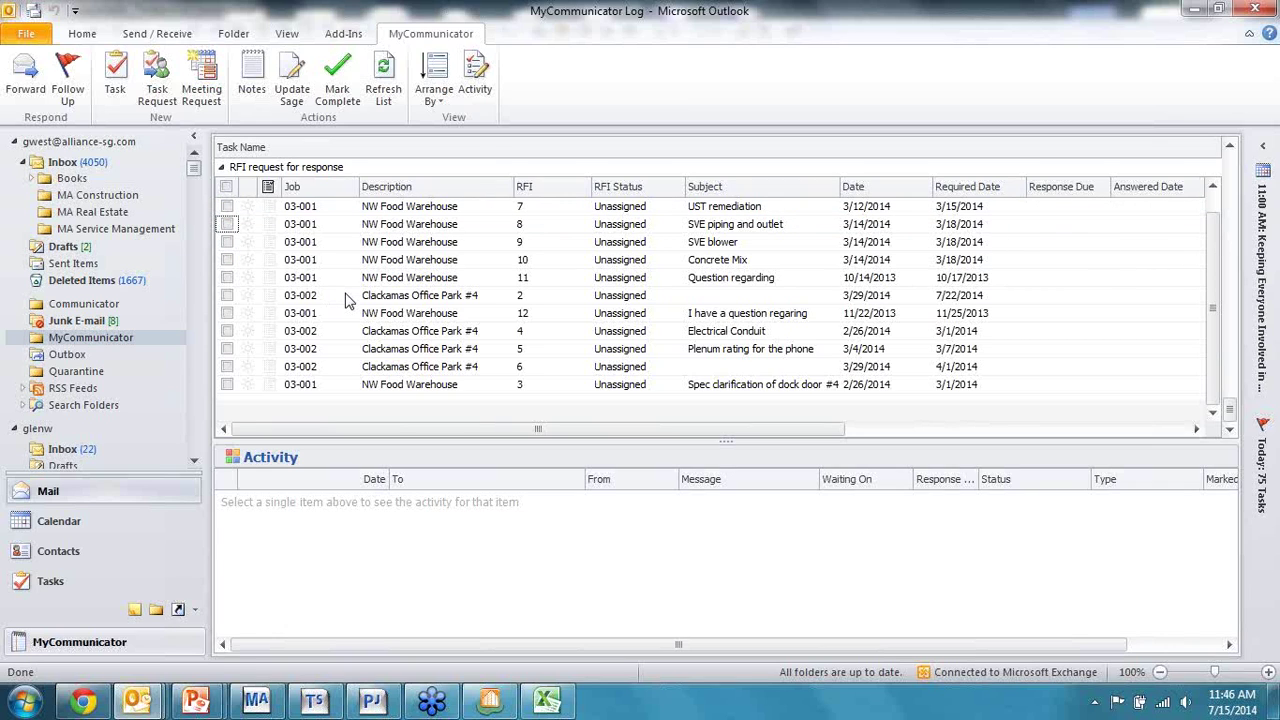
Leave the RFI request list, select vendors 101, 102 and 103 under 'Vendors missing 1099 information', and collapse that task
click(222, 167)
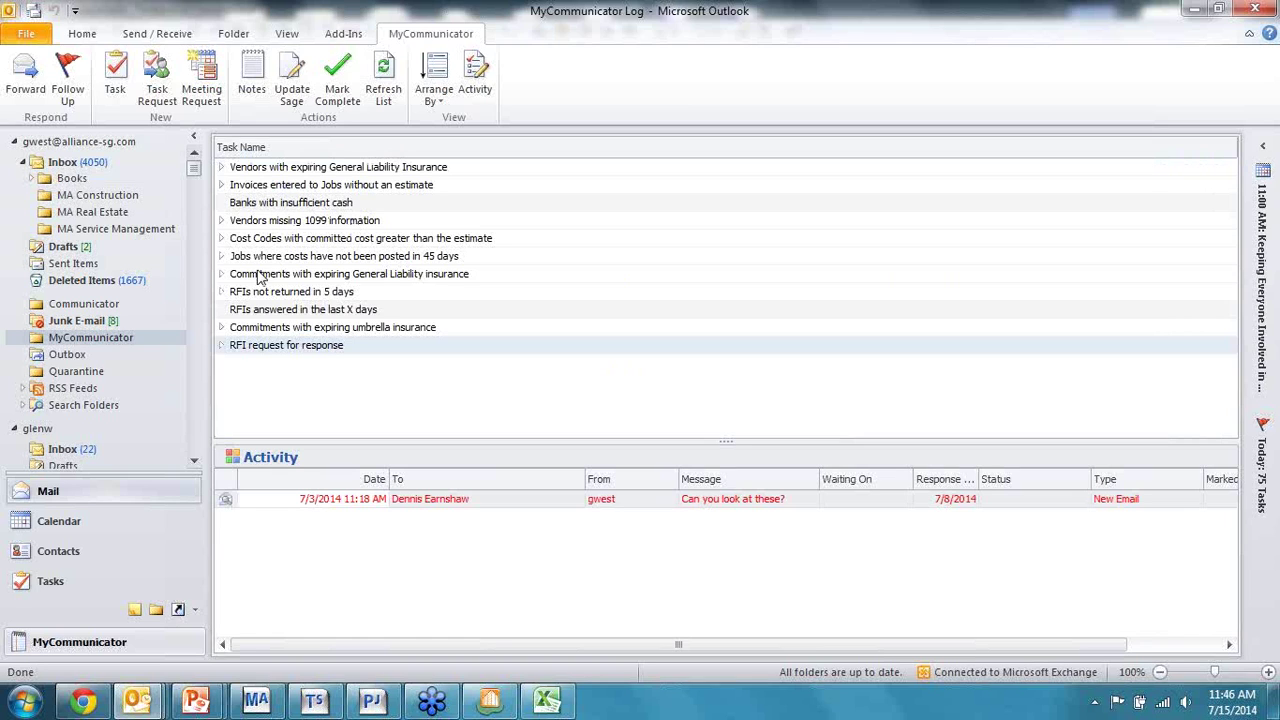
click(223, 221)
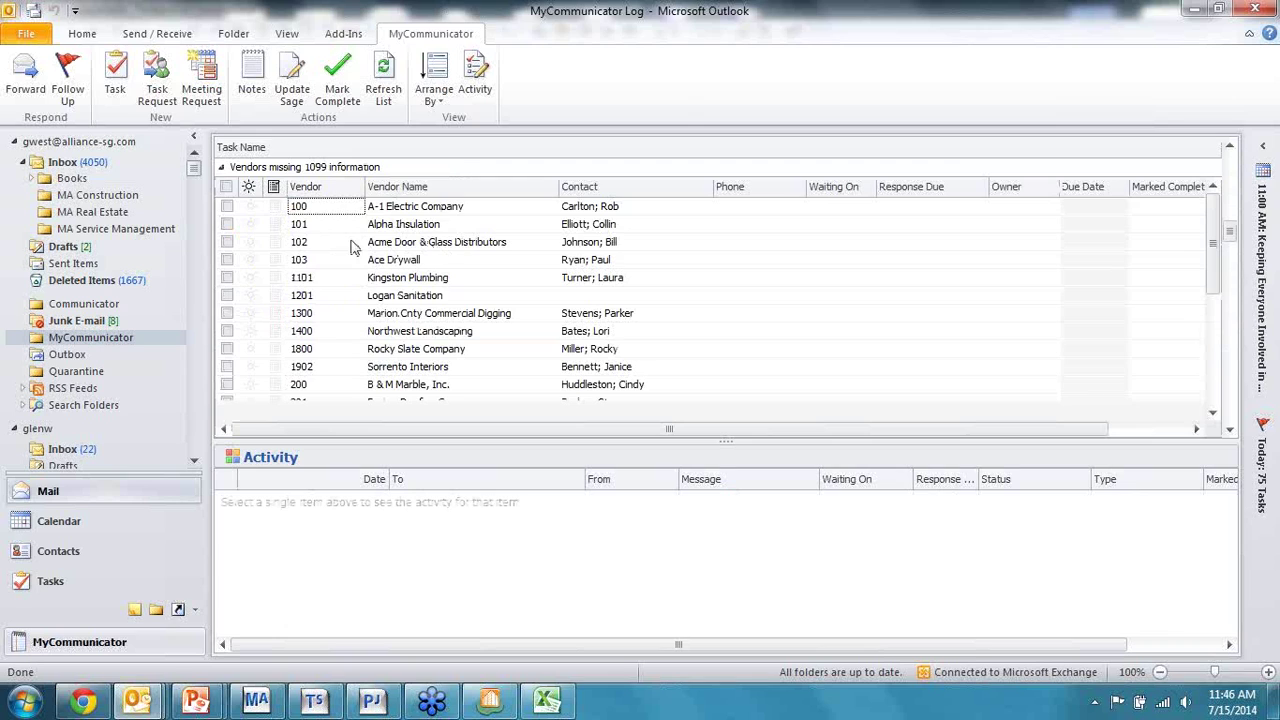
click(228, 225)
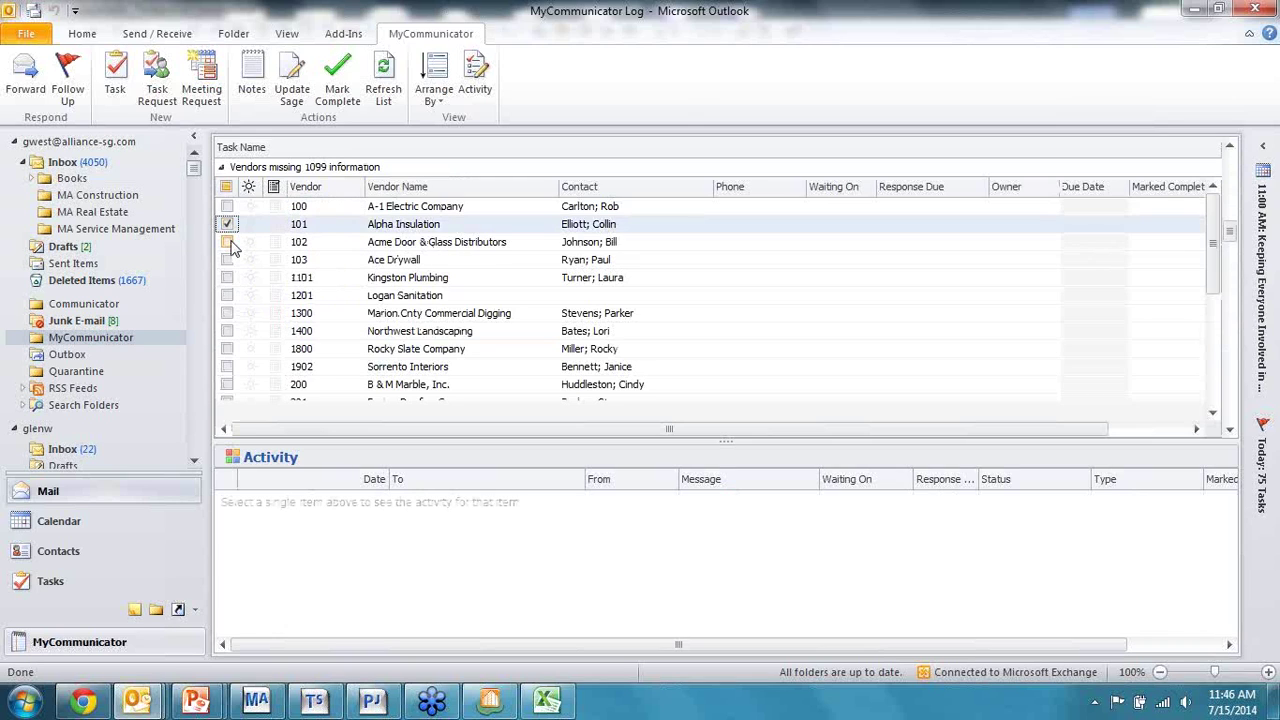
click(228, 242)
click(227, 260)
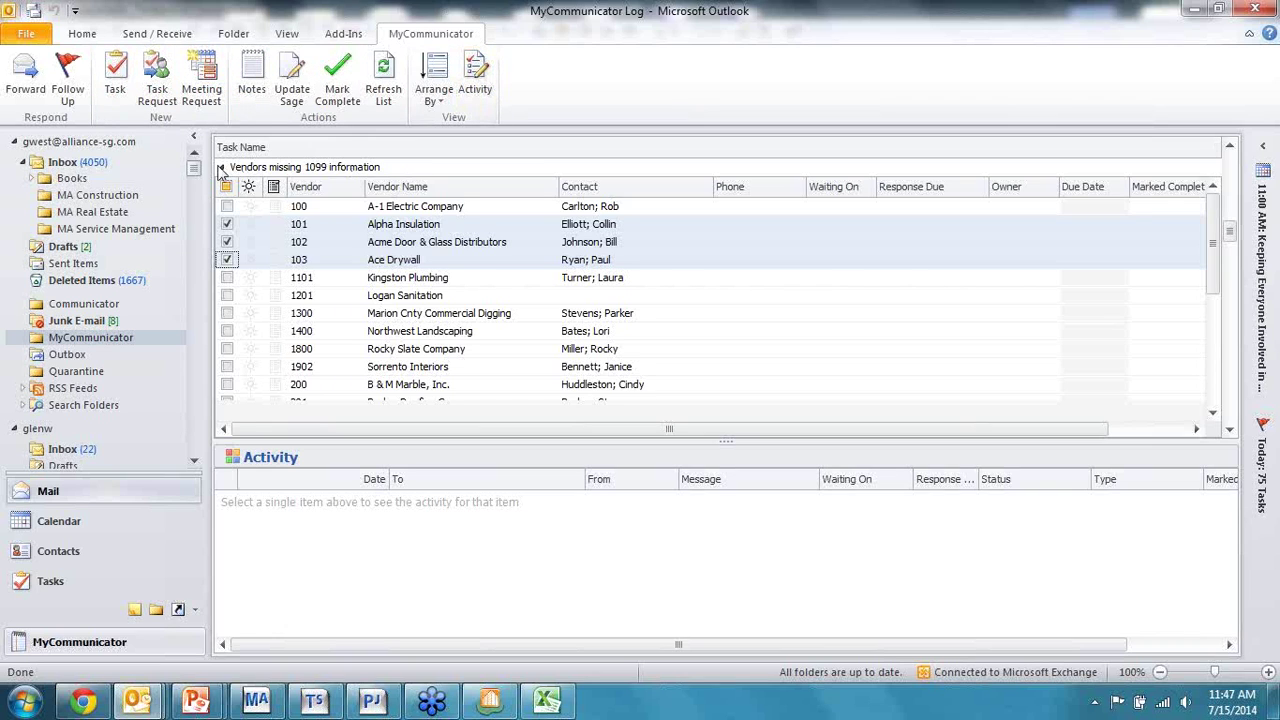
click(221, 168)
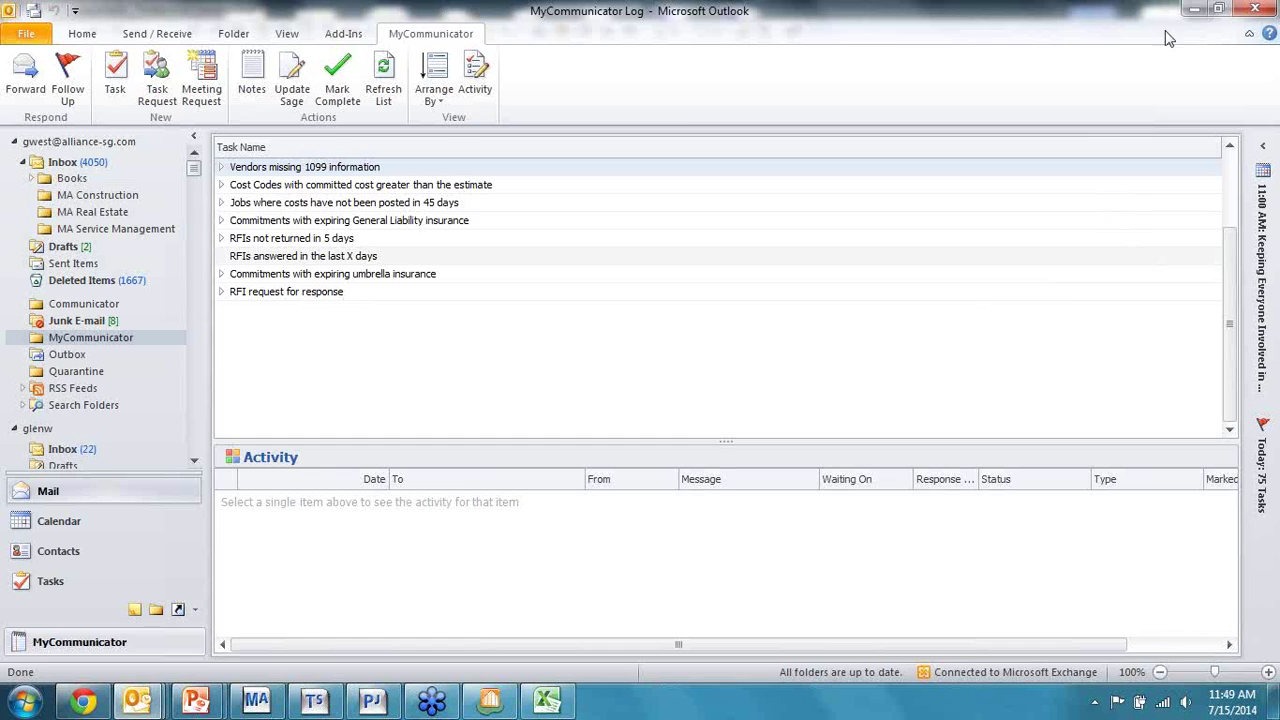
Minimize the Outlook and Project Management windows and switch to Sage Desktop
click(1193, 9)
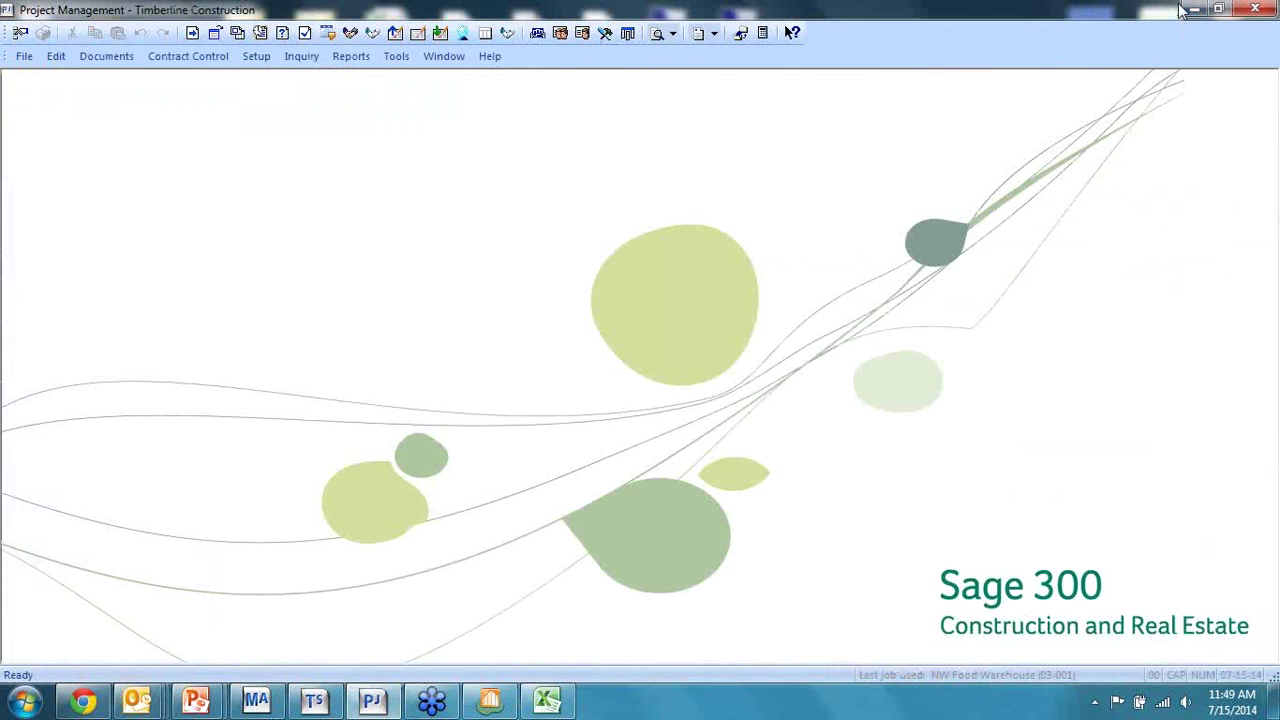
click(1193, 9)
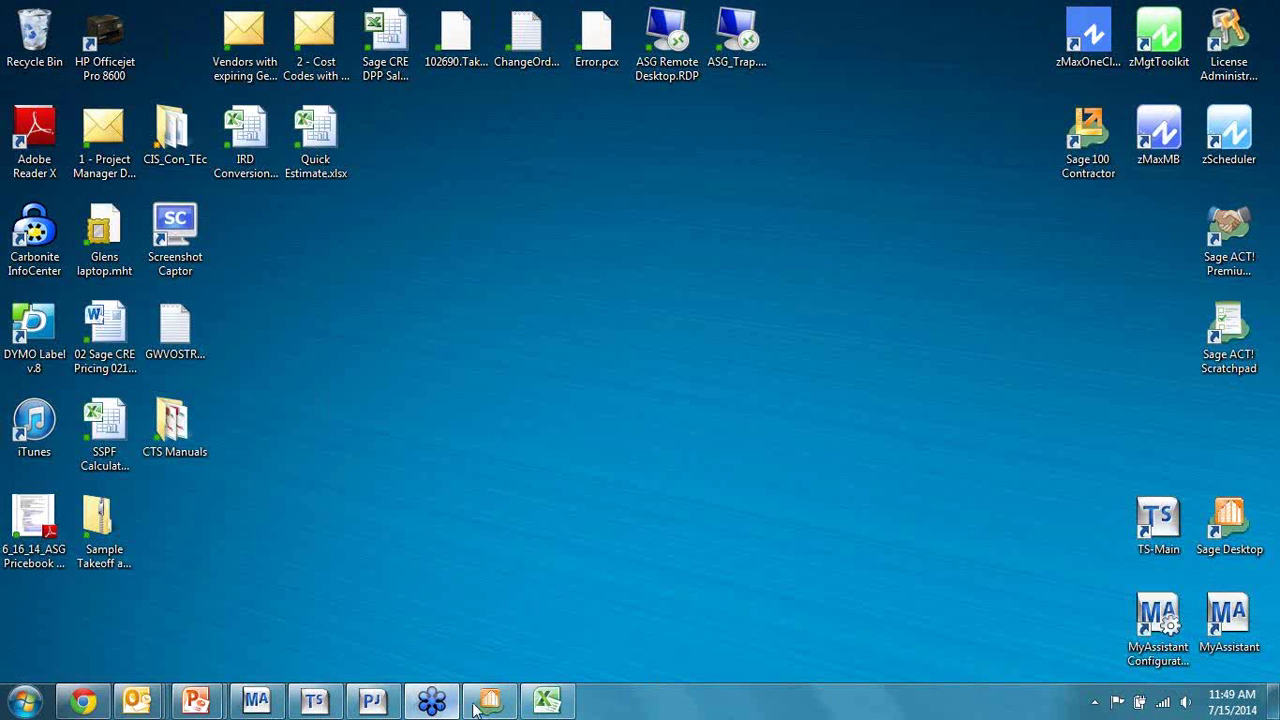
click(489, 702)
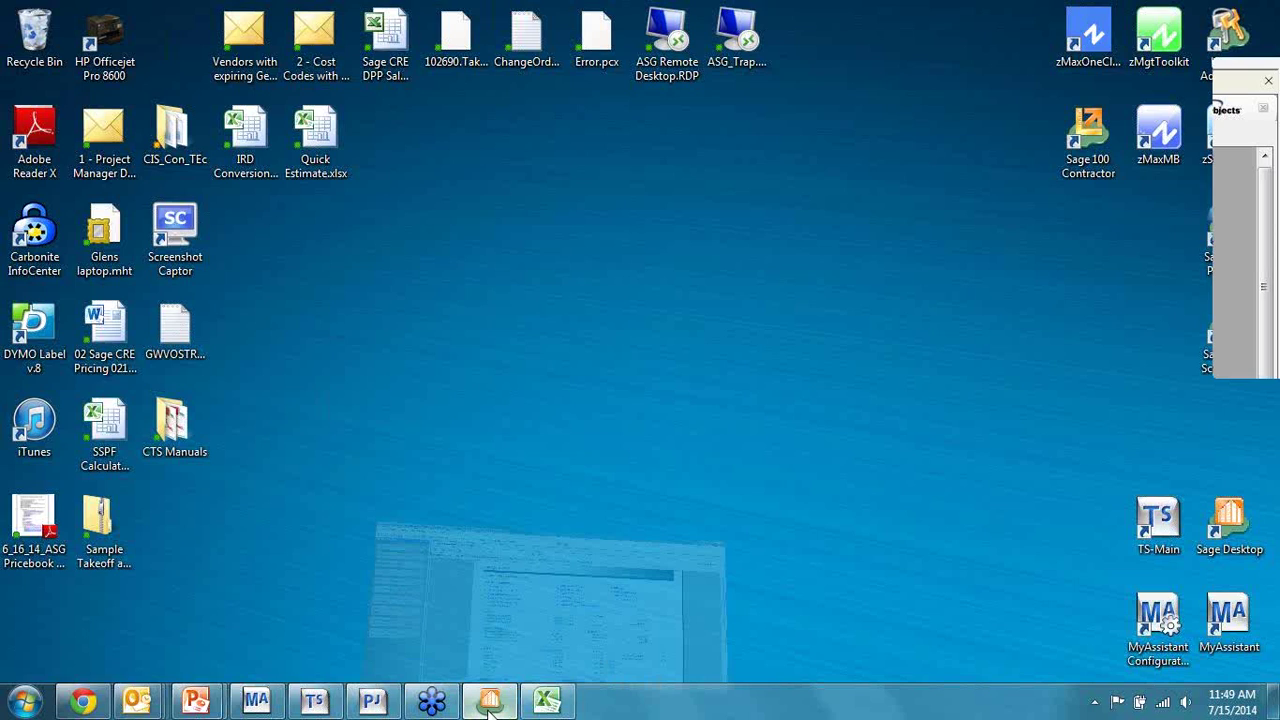